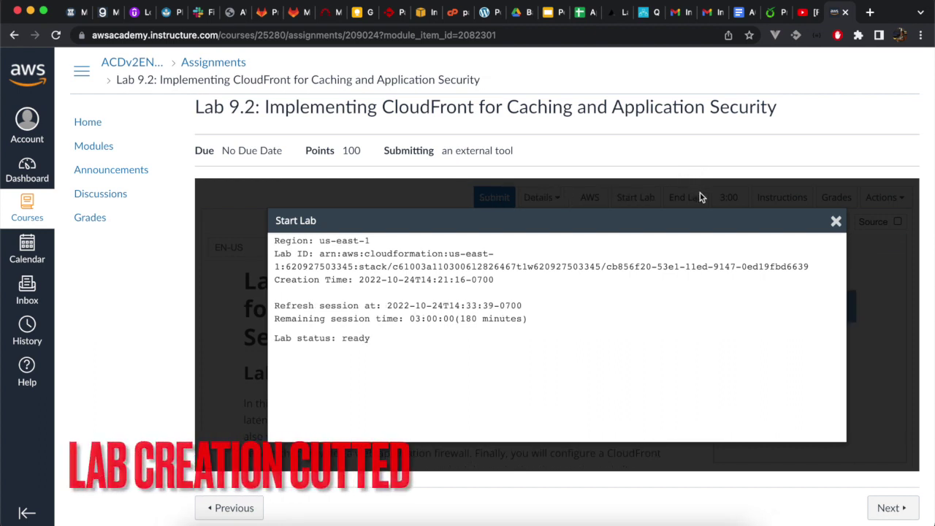
# Step: Close the Start Lab panel and read the lab overview, scenario, architecture diagrams and console access instructions
pyautogui.click(836, 220)
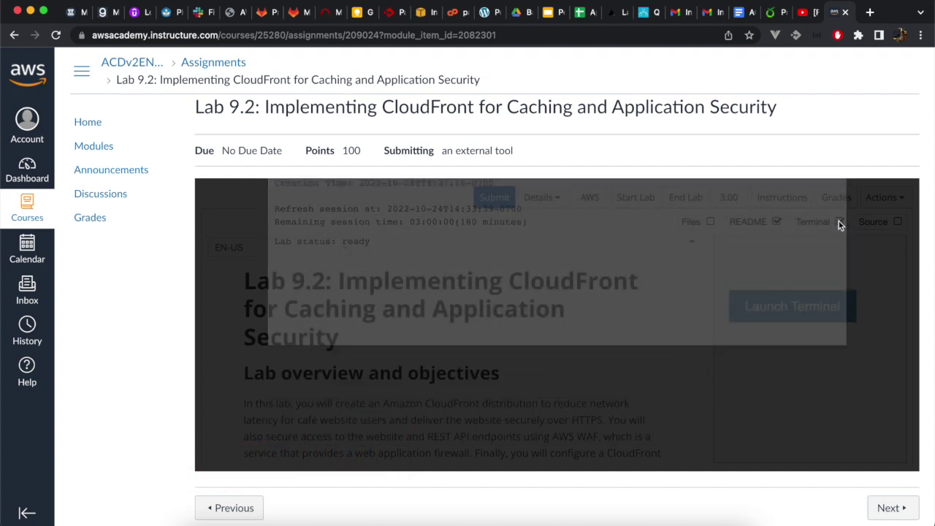
pyautogui.scroll(-3, 569, 341)
pyautogui.scroll(-1, 569, 341)
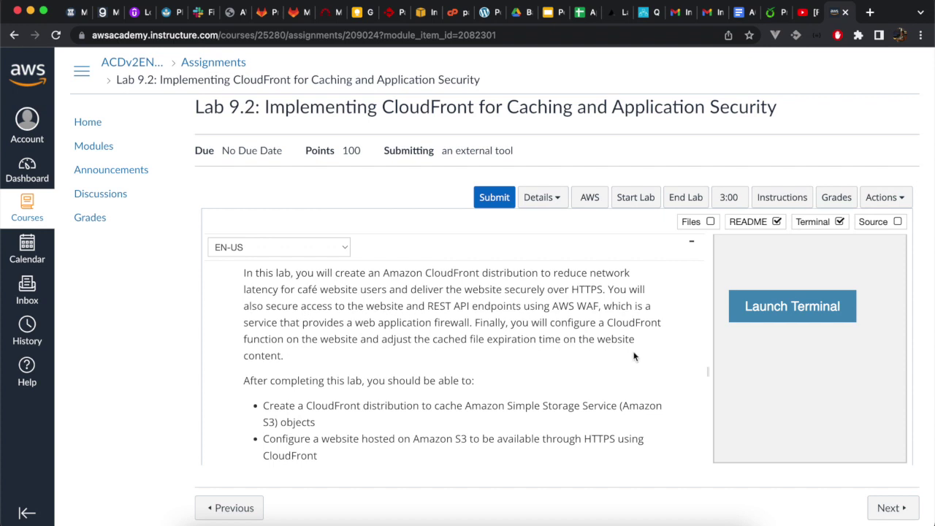
pyautogui.scroll(-3, 634, 356)
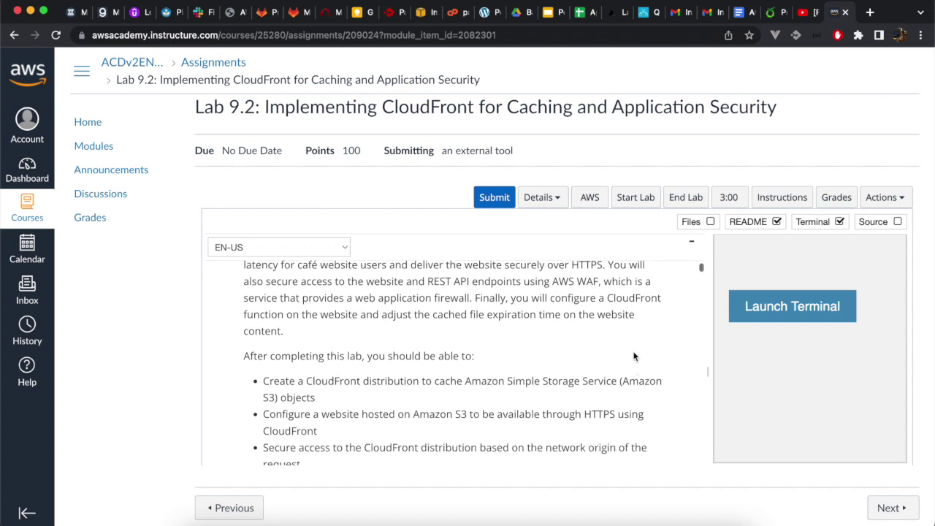
pyautogui.scroll(1, 634, 356)
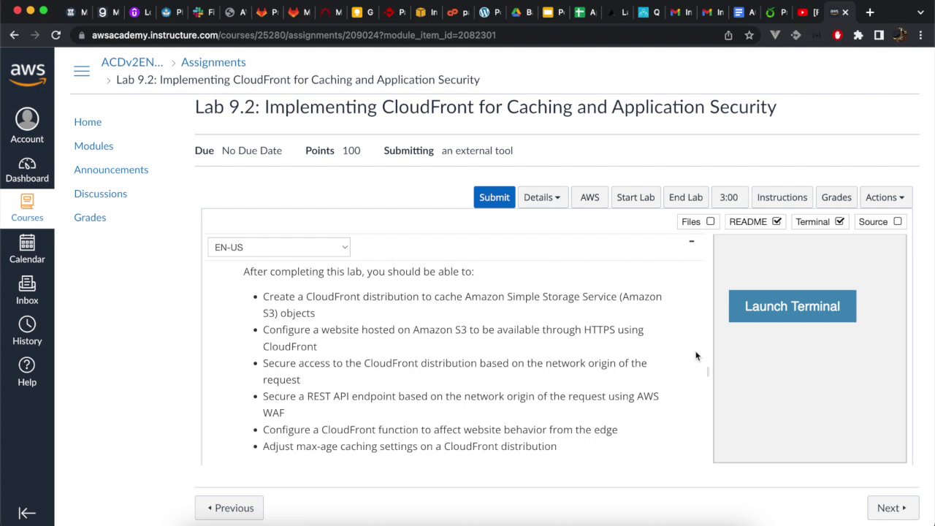
pyautogui.scroll(-6, 696, 356)
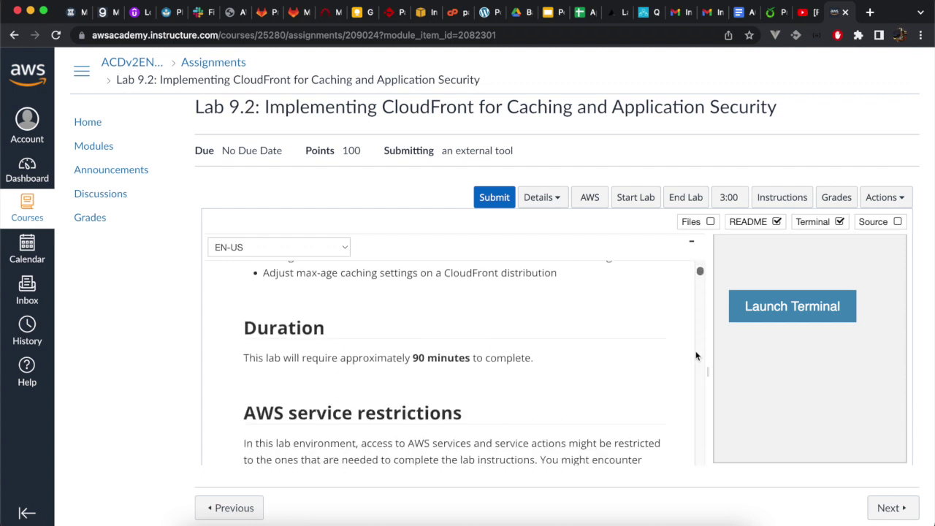
pyautogui.scroll(-2, 695, 356)
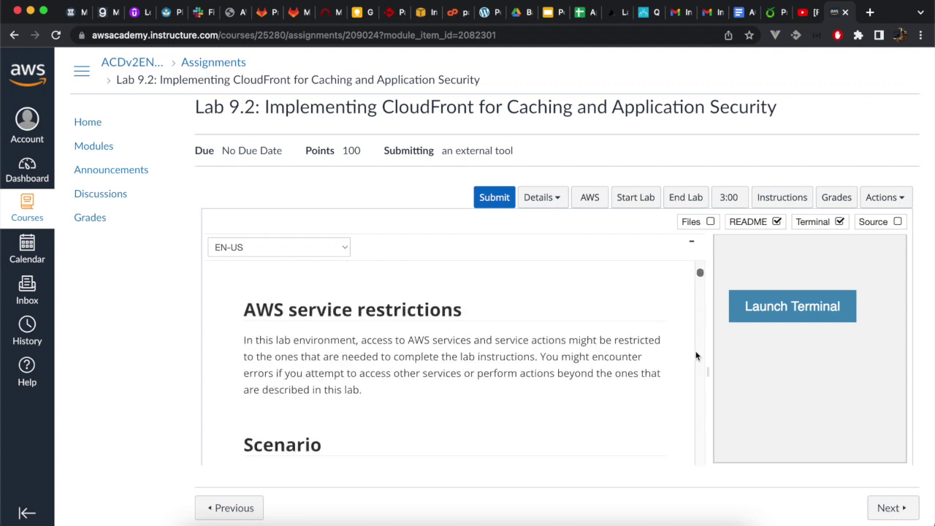
pyautogui.scroll(-7, 695, 355)
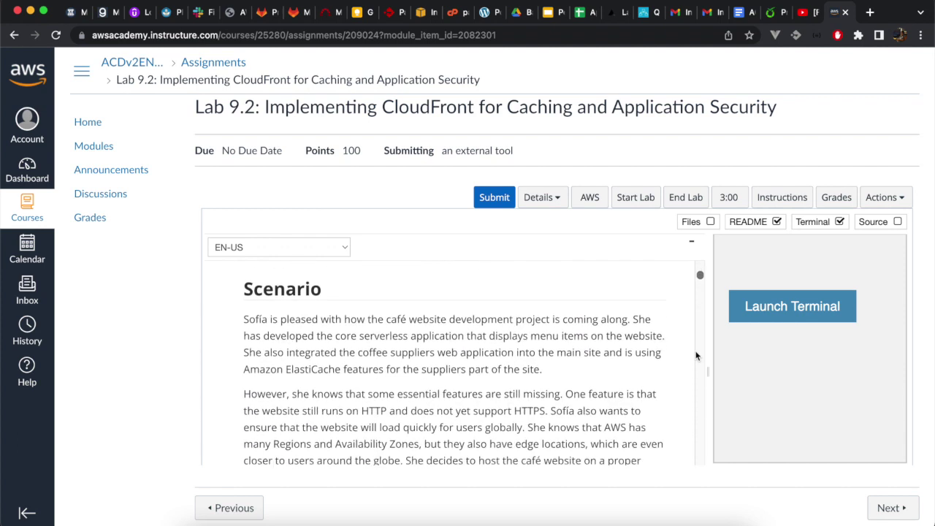
pyautogui.scroll(-9, 696, 356)
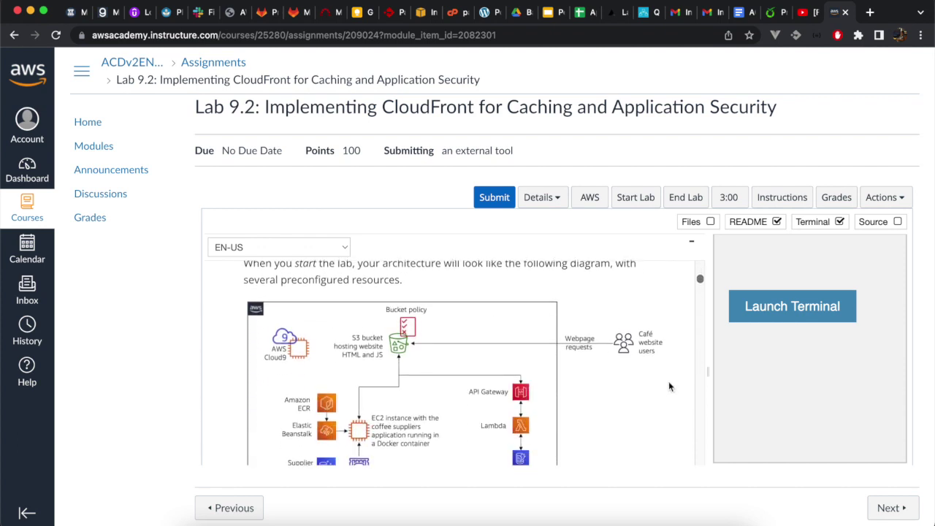
pyautogui.scroll(-1, 668, 381)
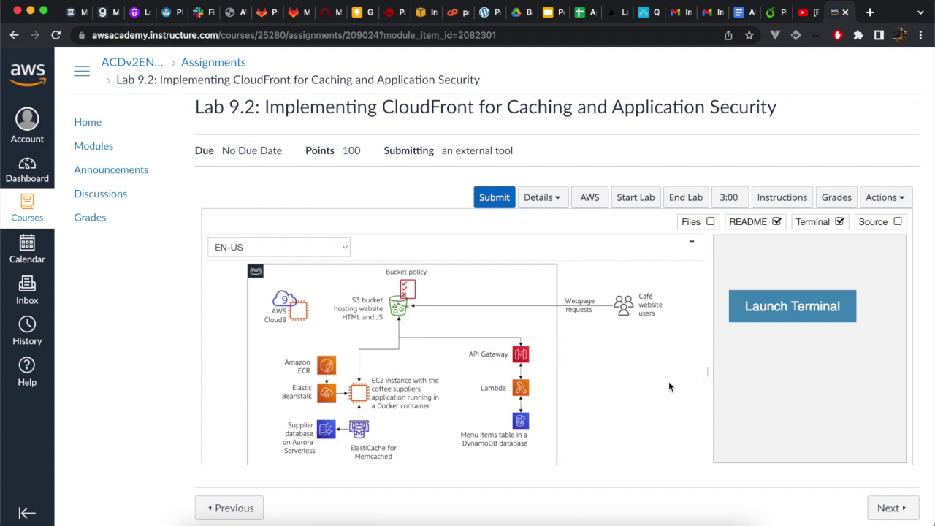
pyautogui.scroll(-6, 669, 386)
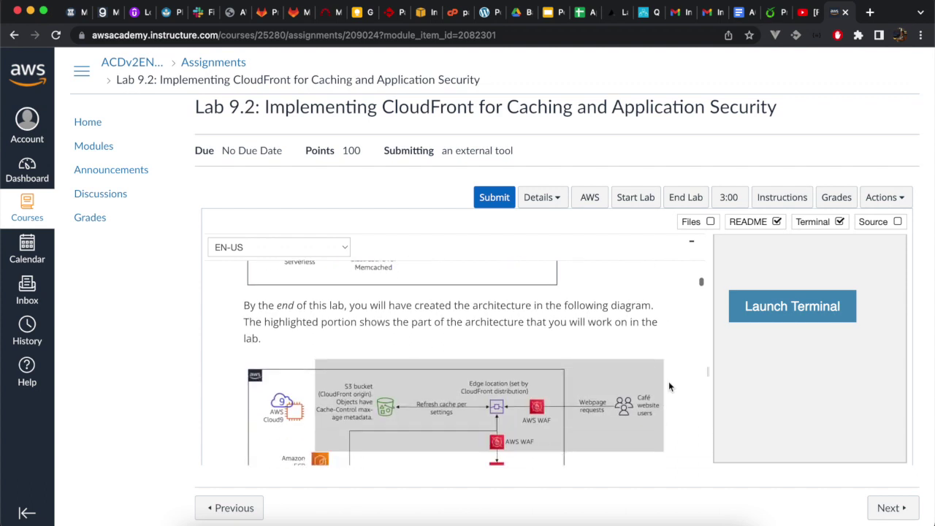
pyautogui.scroll(-3, 668, 385)
pyautogui.scroll(1, 668, 387)
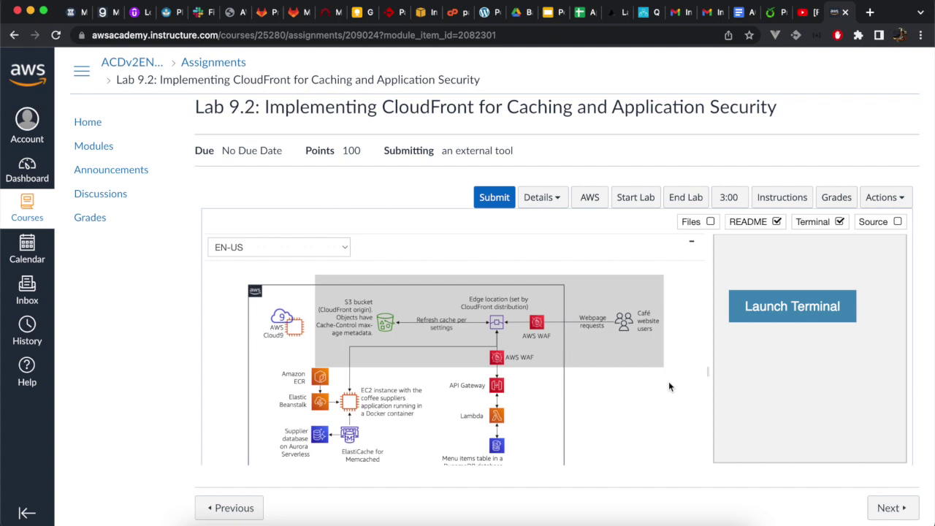
pyautogui.scroll(-10, 669, 386)
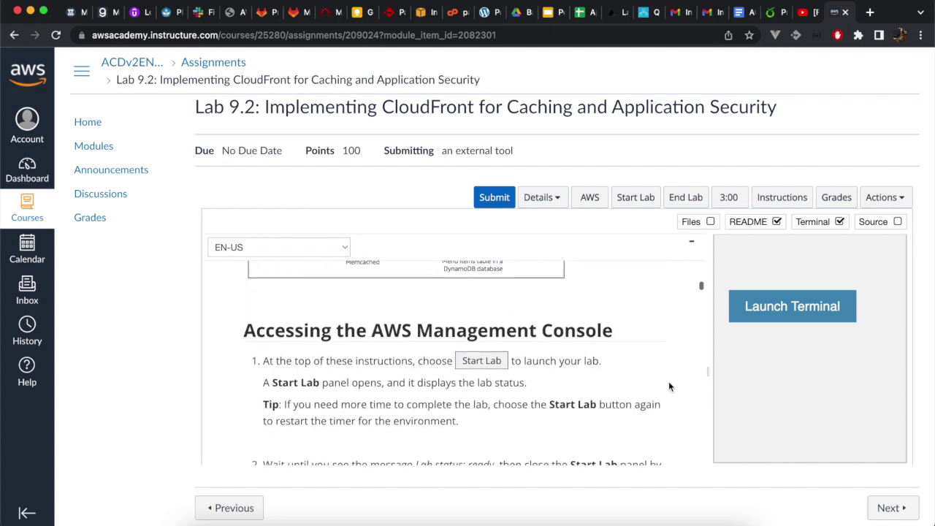
pyautogui.scroll(-5, 668, 386)
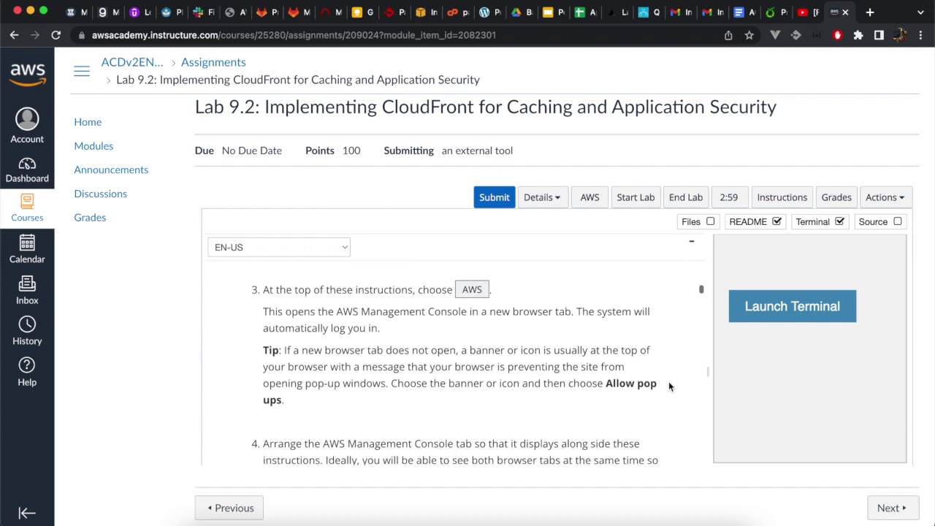
# Step: Open the AWS Management Console from the lab page and check the ACD_2.0 stack's status in CloudFormation, as Task 1 requires
pyautogui.click(588, 199)
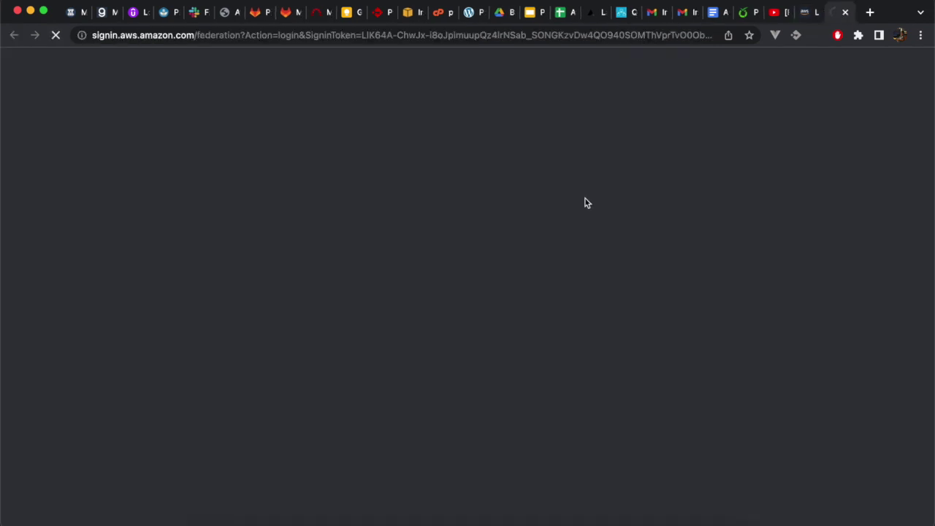
pyautogui.click(810, 12)
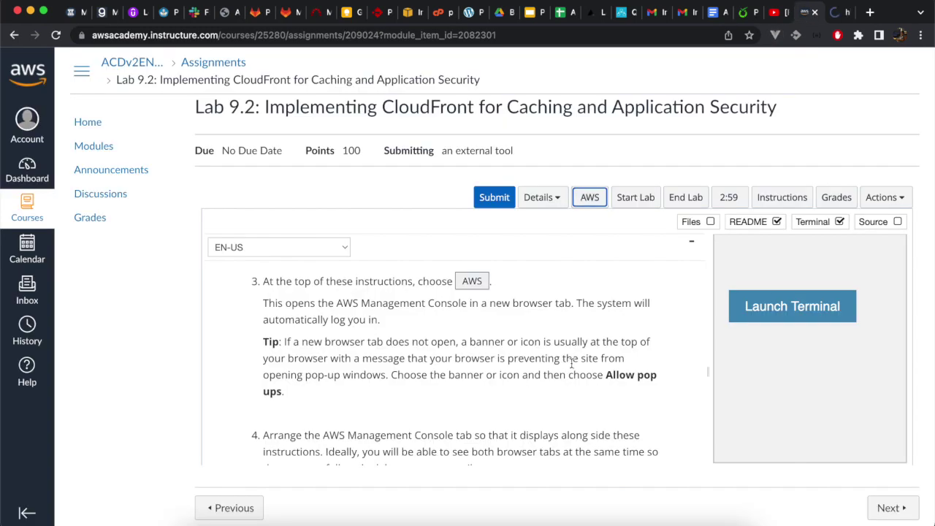
pyautogui.scroll(-6, 626, 370)
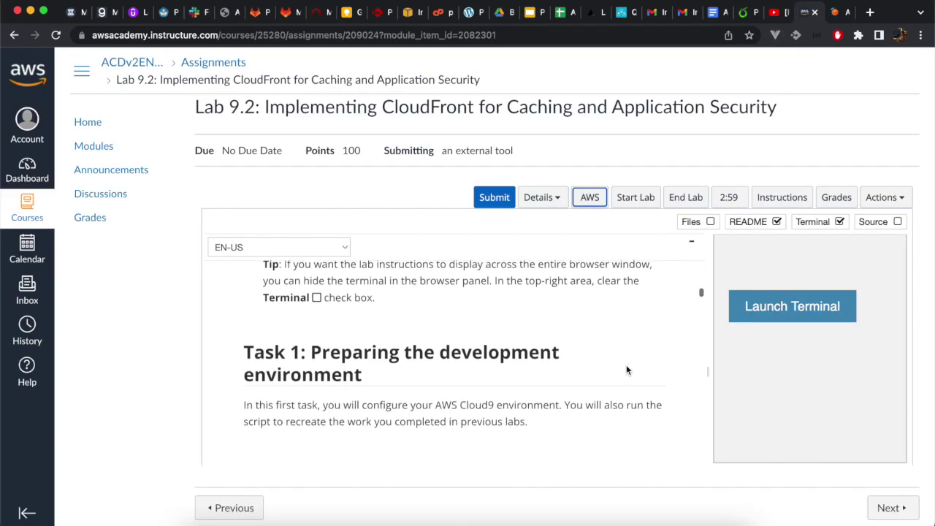
pyautogui.scroll(-1, 626, 370)
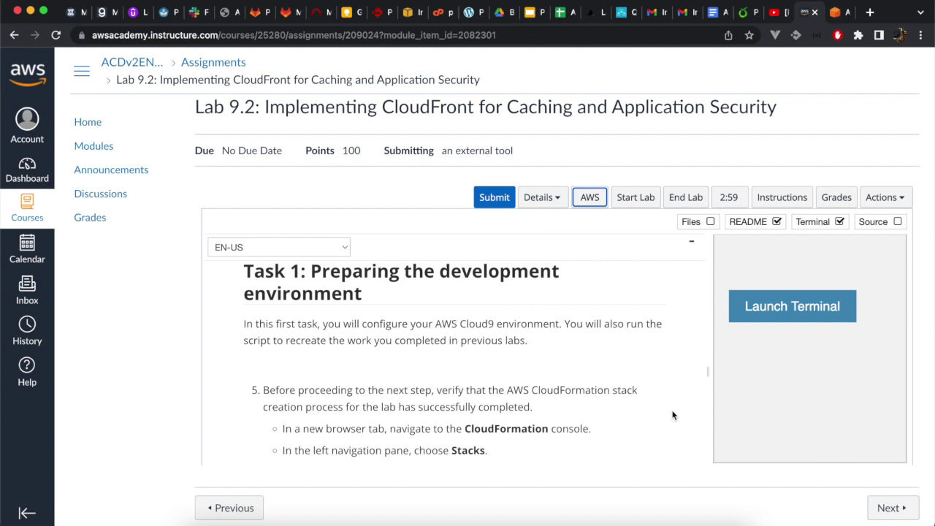
pyautogui.scroll(-3, 673, 415)
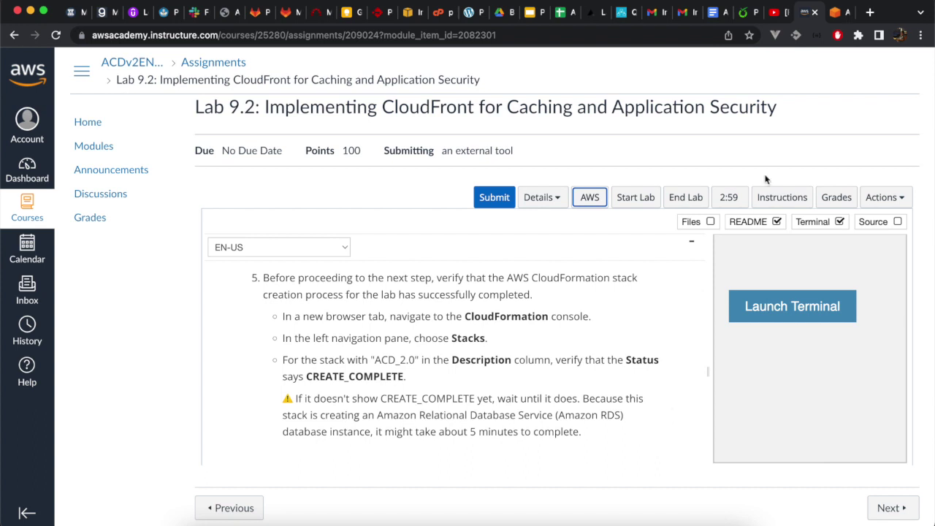
pyautogui.click(840, 12)
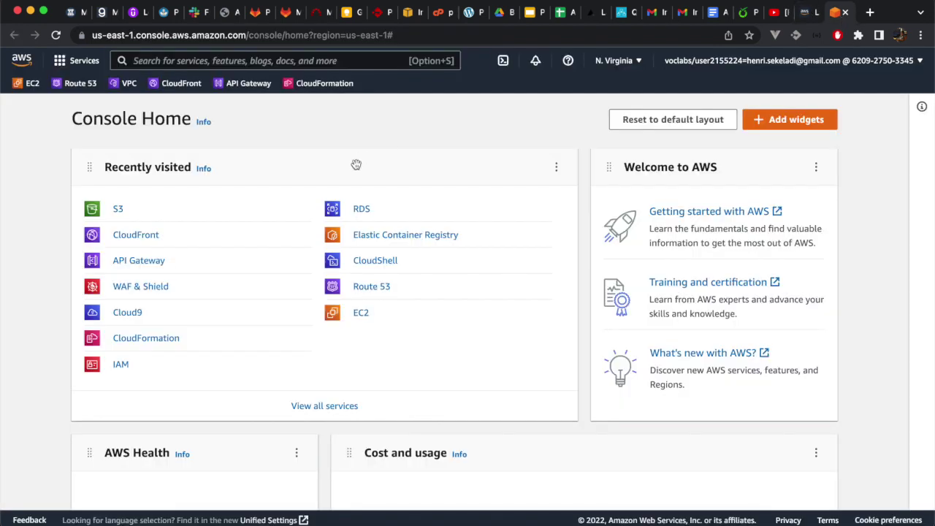
pyautogui.click(148, 340)
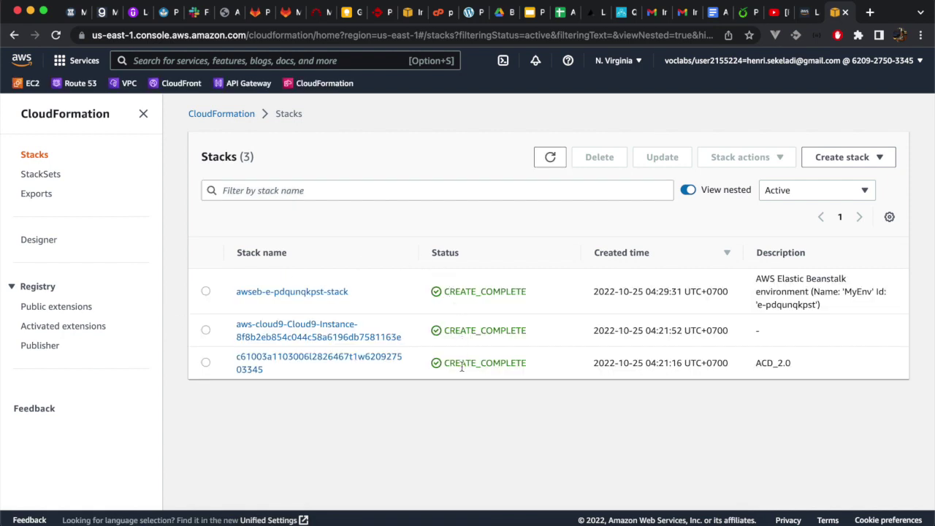
# Step: Find the Cloud9 service in the AWS console, open it in a new browser tab and launch the IDE of Cloud9 Instance
pyautogui.click(807, 12)
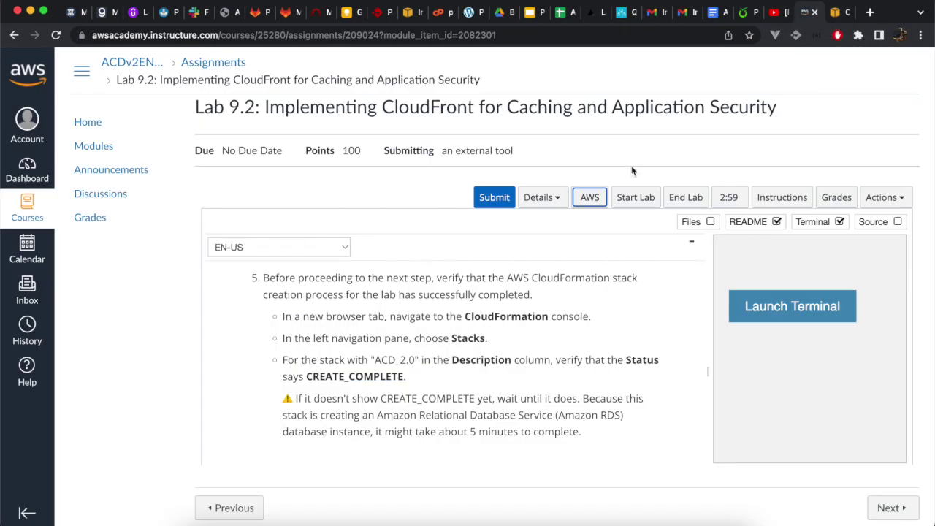
pyautogui.scroll(-5, 535, 295)
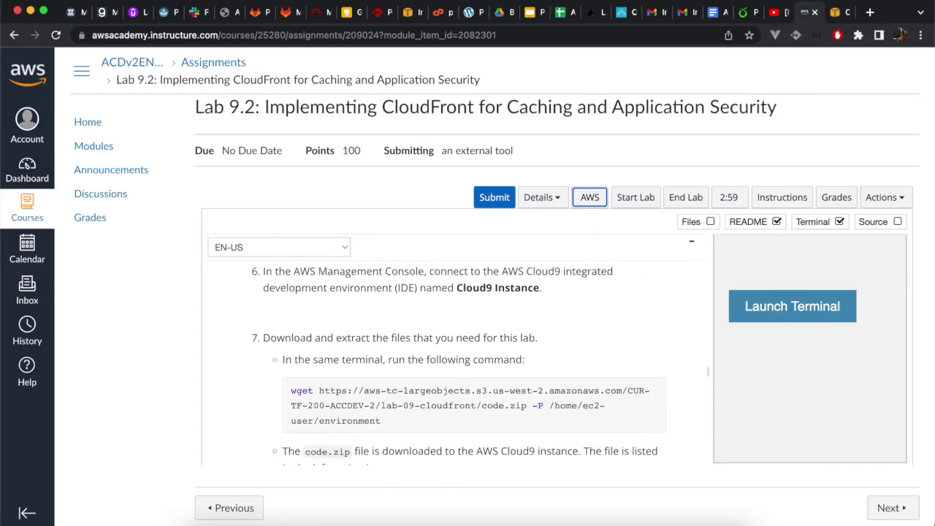
pyautogui.click(840, 13)
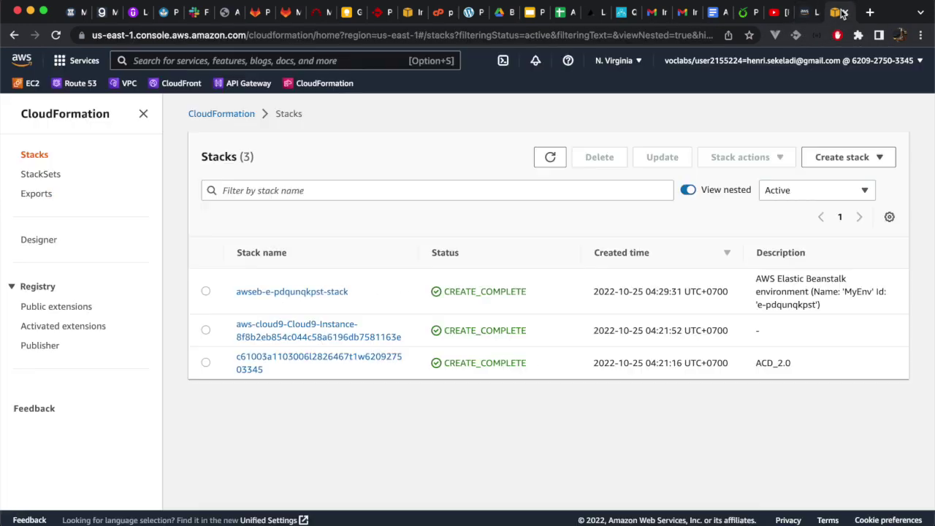
pyautogui.click(362, 61)
pyautogui.write('cloud9')
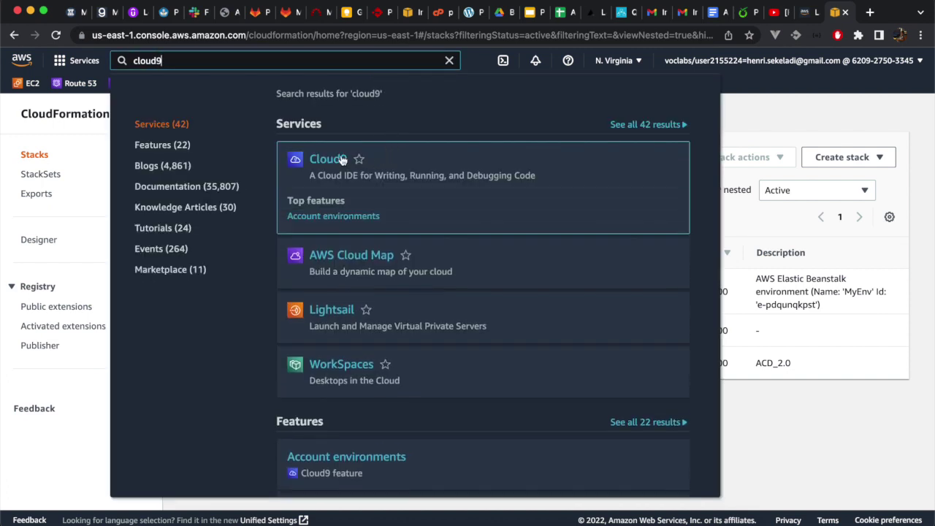
pyautogui.keyDown('super'); pyautogui.click(328, 160); pyautogui.keyUp('super')
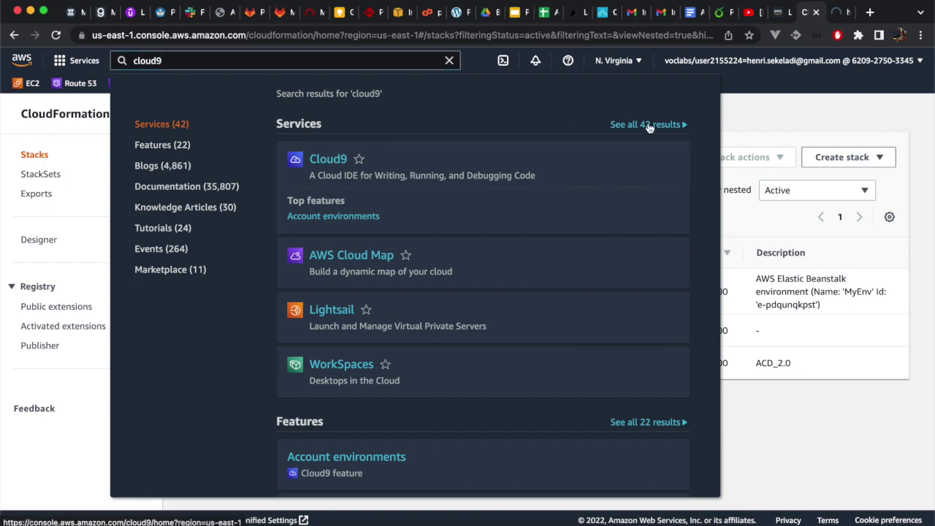
pyautogui.click(756, 121)
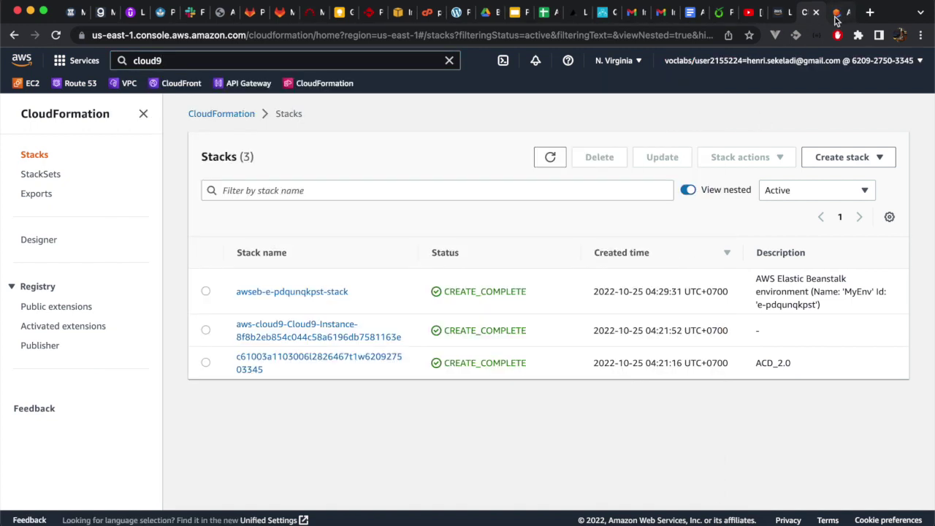
pyautogui.click(837, 13)
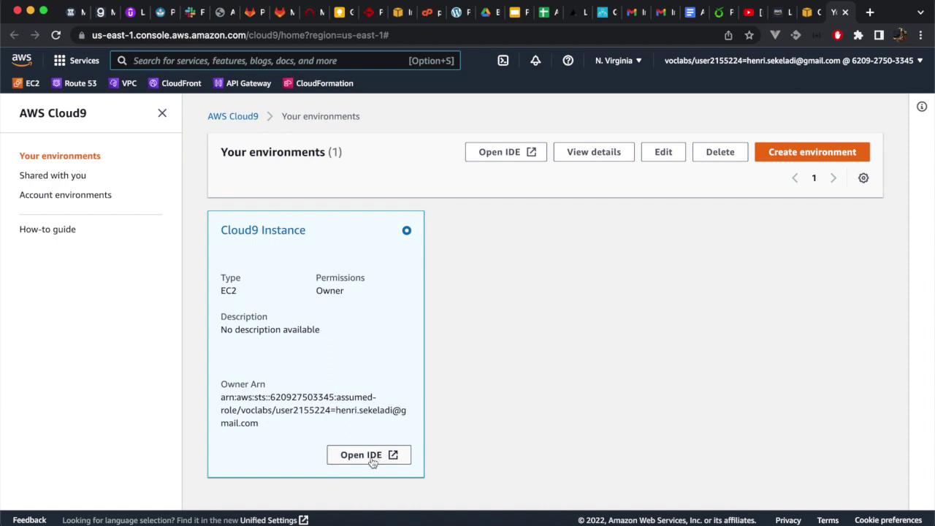
pyautogui.click(370, 458)
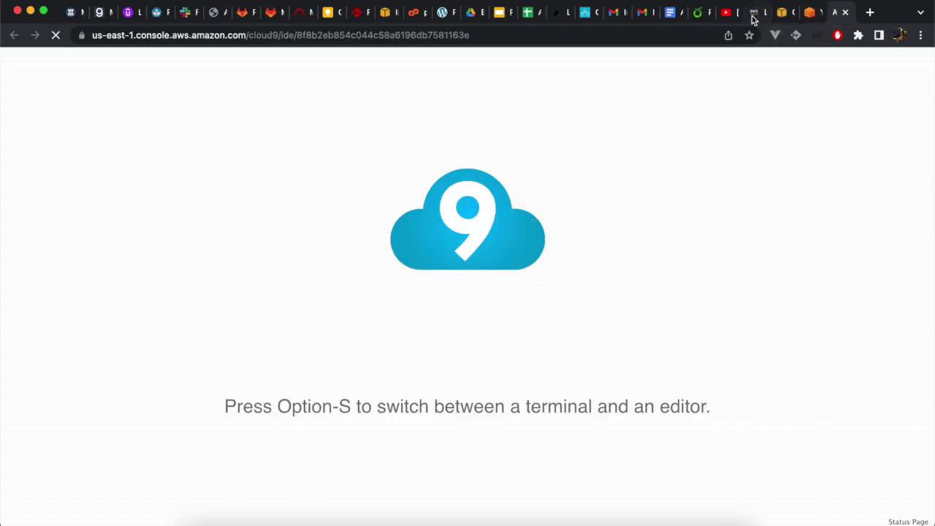
# Step: Download code.zip to /home/ec2-user/environment by running the lab's wget command in an enlarged Cloud9 terminal
pyautogui.click(752, 13)
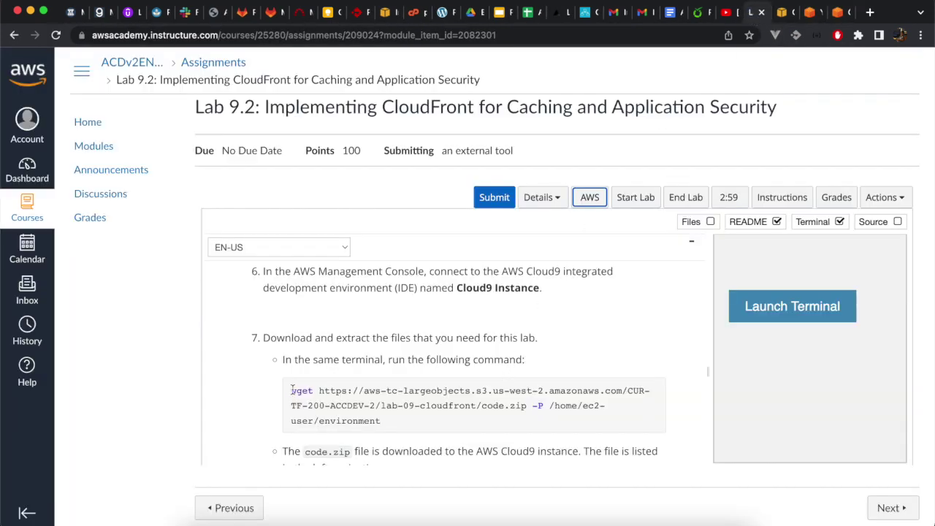
pyautogui.moveTo(290, 391); pyautogui.dragTo(405, 418)
pyautogui.press('super+c')
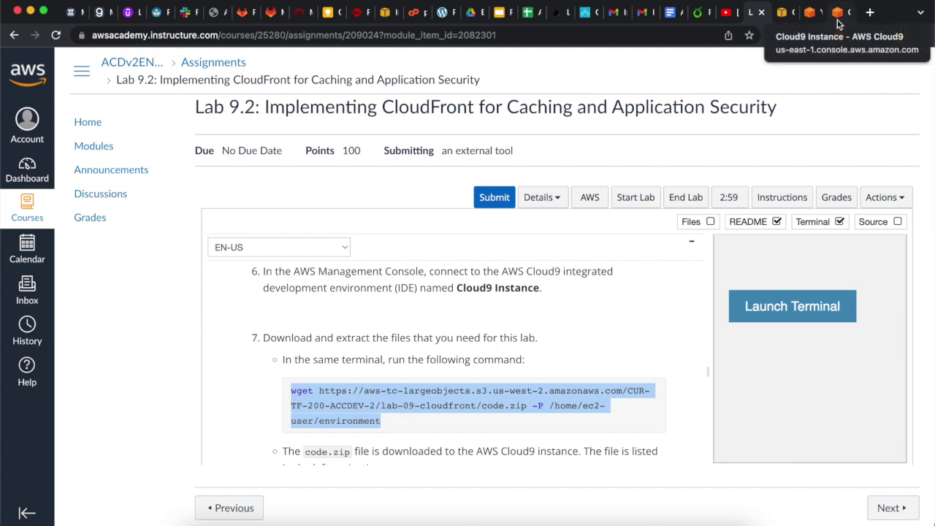
pyautogui.scroll(-2, 654, 368)
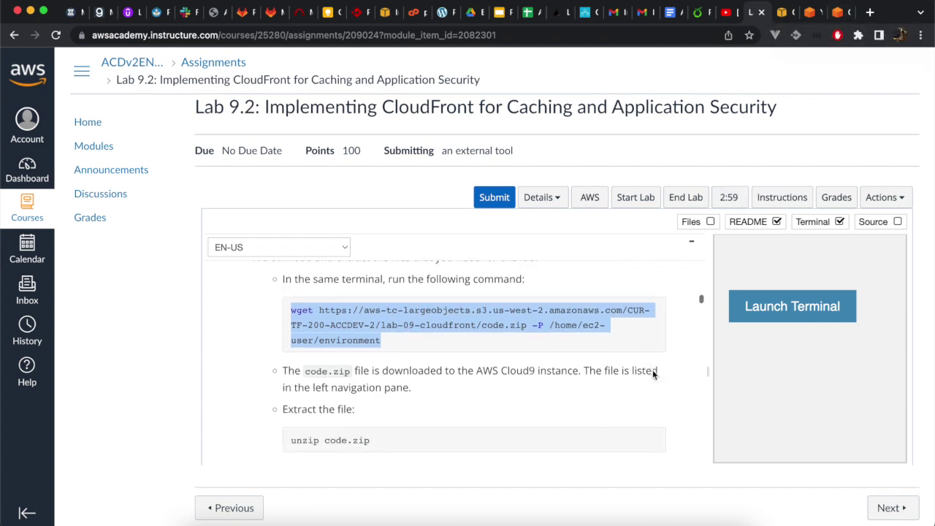
pyautogui.click(841, 13)
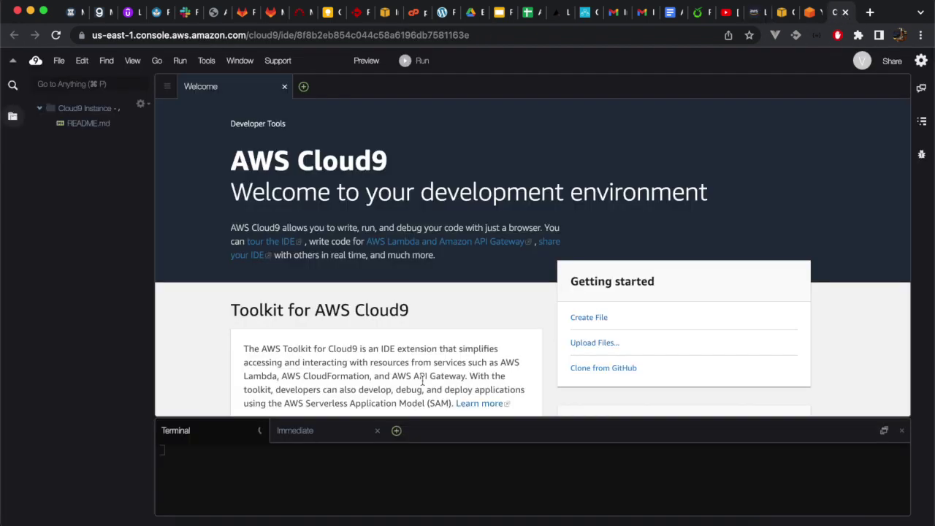
pyautogui.moveTo(443, 417); pyautogui.dragTo(439, 260)
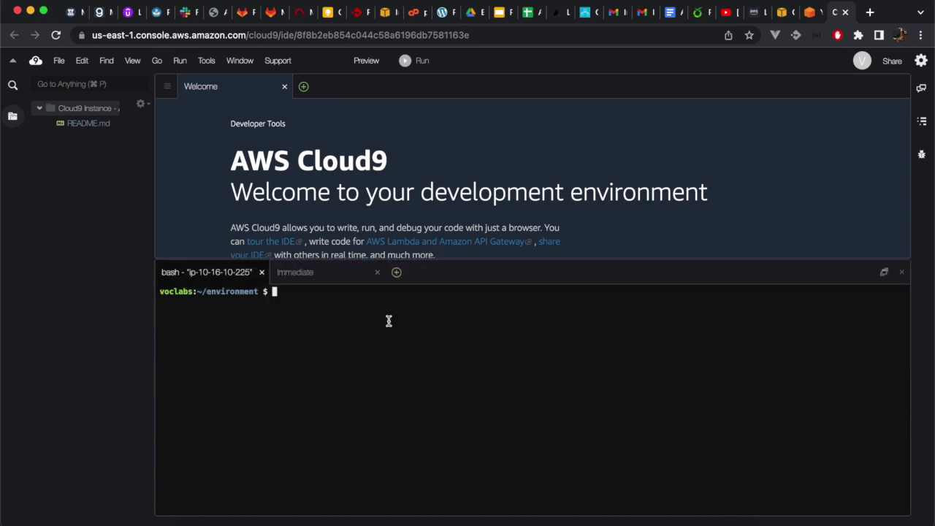
pyautogui.press('super+v')
pyautogui.press('Return')
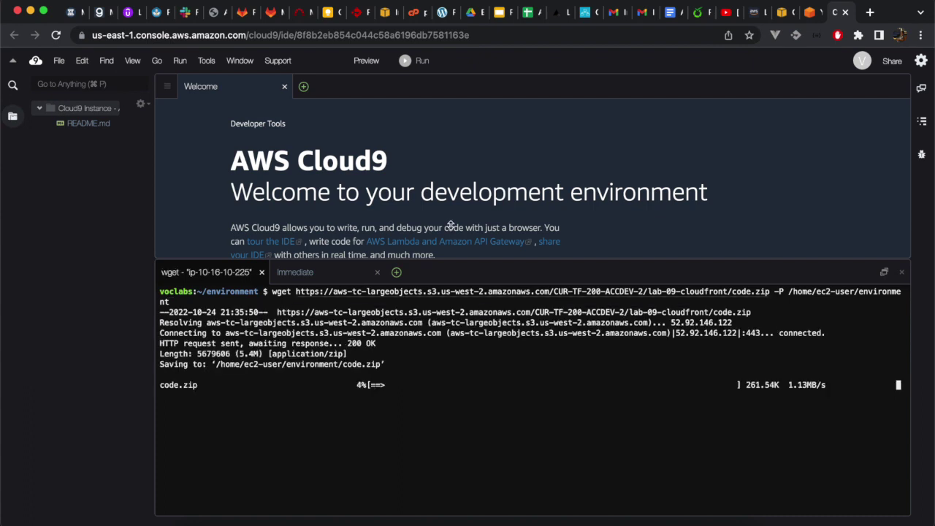
# Step: Extract the downloaded archive by running the lab's unzip code.zip command in the Cloud9 terminal
pyautogui.click(758, 18)
pyautogui.scroll(-2, 303, 394)
pyautogui.moveTo(292, 396); pyautogui.dragTo(380, 395)
pyautogui.press('super+c')
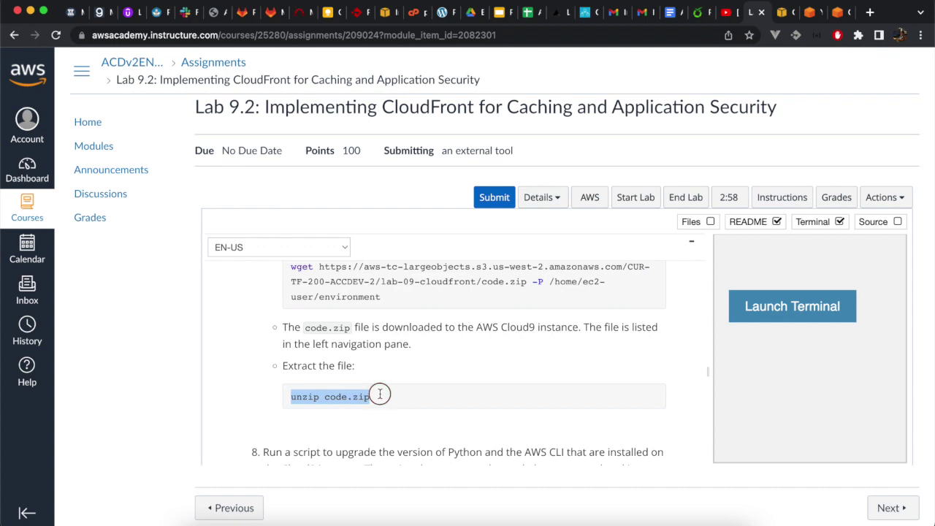
pyautogui.click(838, 13)
pyautogui.press('super+v')
pyautogui.press('Return')
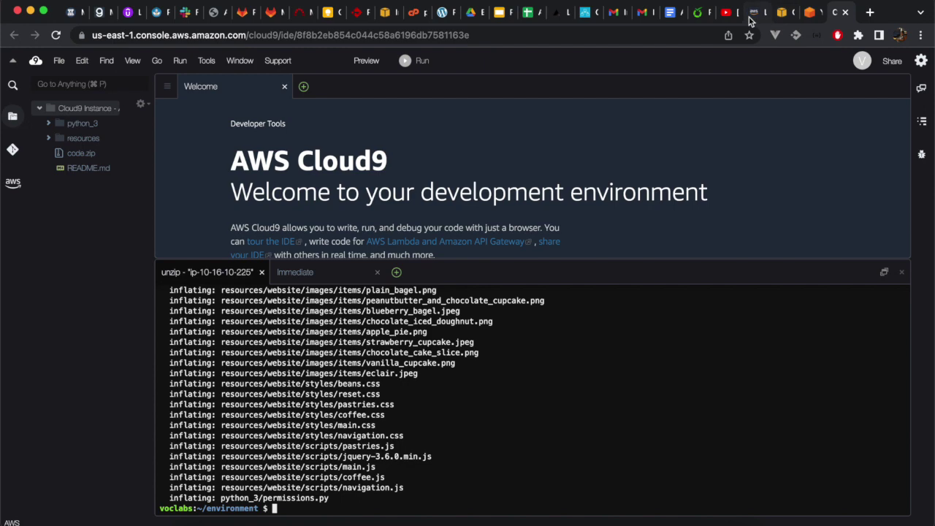
# Step: Make ./resources/setup.sh executable and run it in the Cloud9 terminal with the chmod command from lab step 8
pyautogui.click(753, 12)
pyautogui.scroll(-1, 633, 342)
pyautogui.scroll(-5, 632, 337)
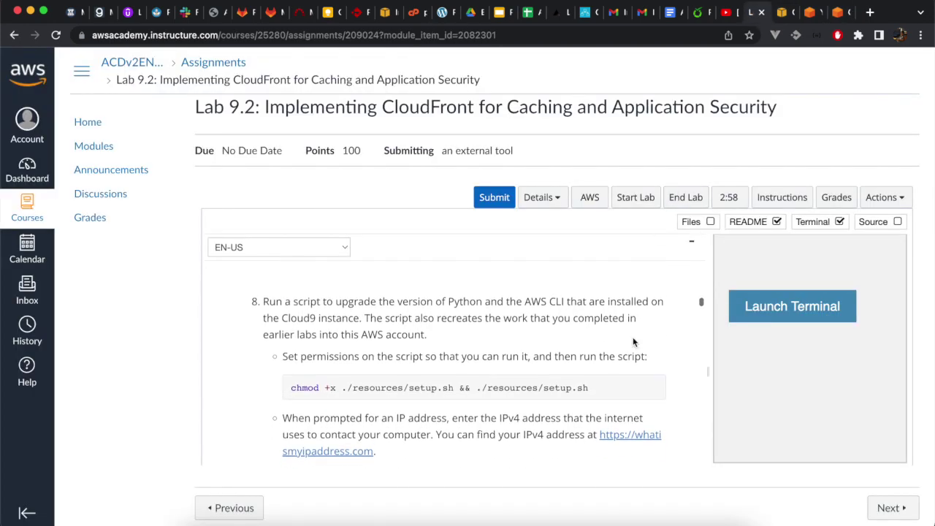
pyautogui.scroll(-1, 633, 337)
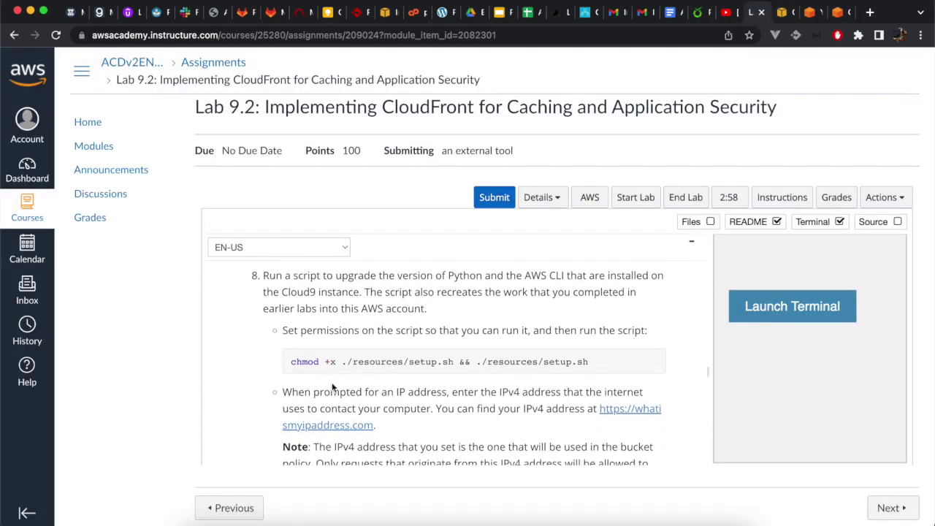
pyautogui.moveTo(289, 363); pyautogui.dragTo(592, 358)
pyautogui.press('super+c')
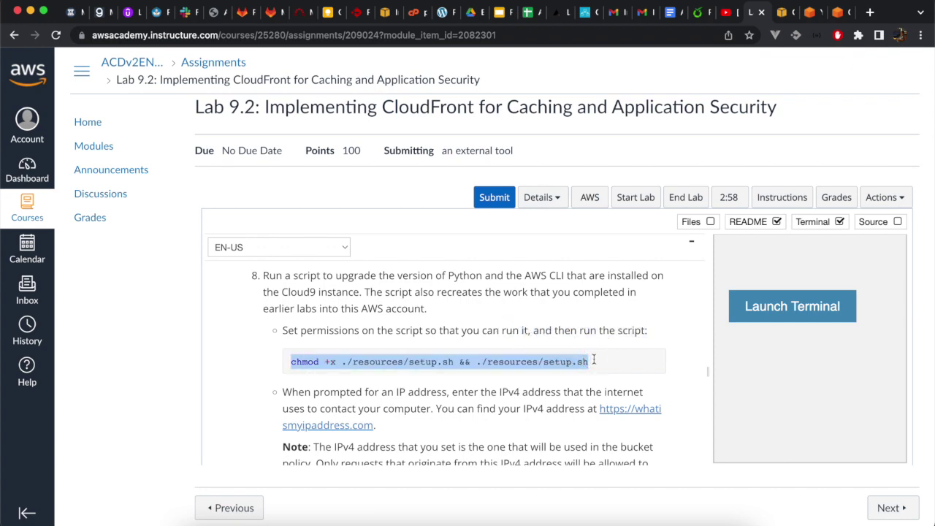
pyautogui.click(839, 13)
pyautogui.press('super+v')
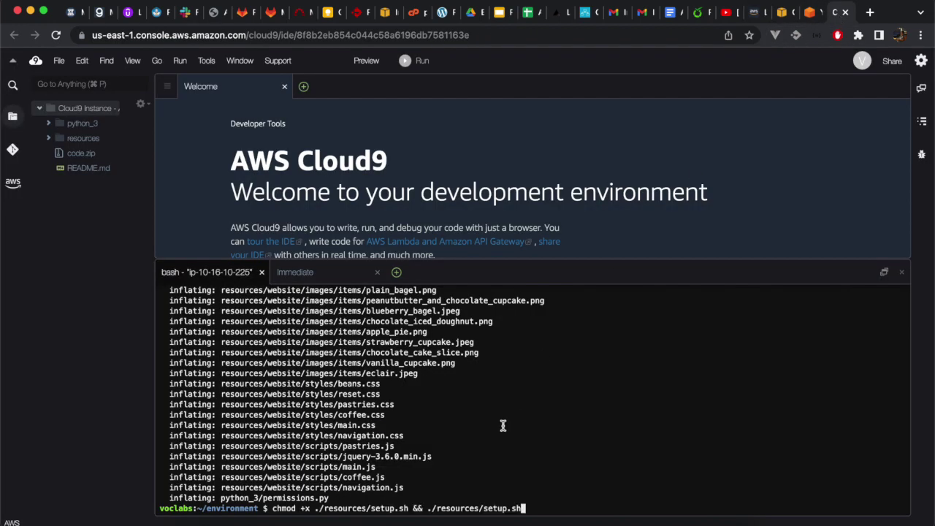
pyautogui.press('Return')
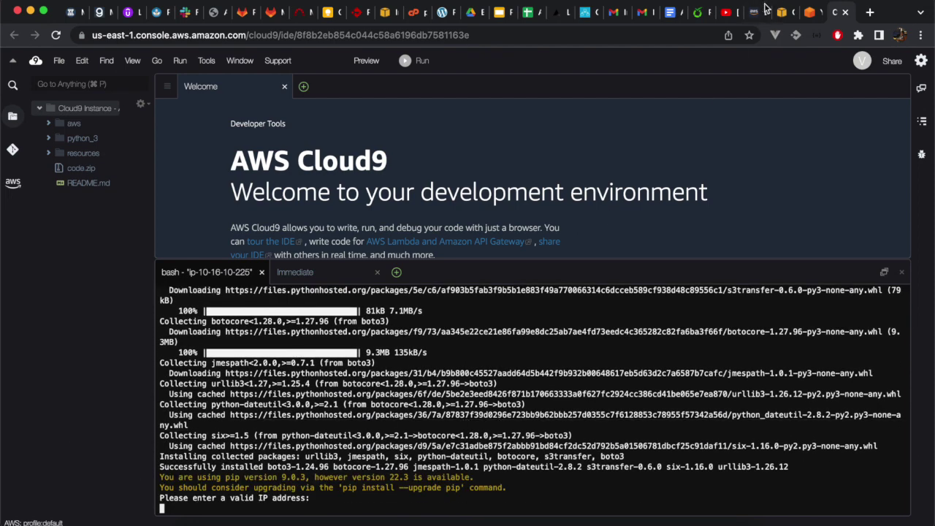
# Step: Open the whatismyipaddress.com link from the lab instructions and read the notes on script errors and created resources
pyautogui.click(753, 12)
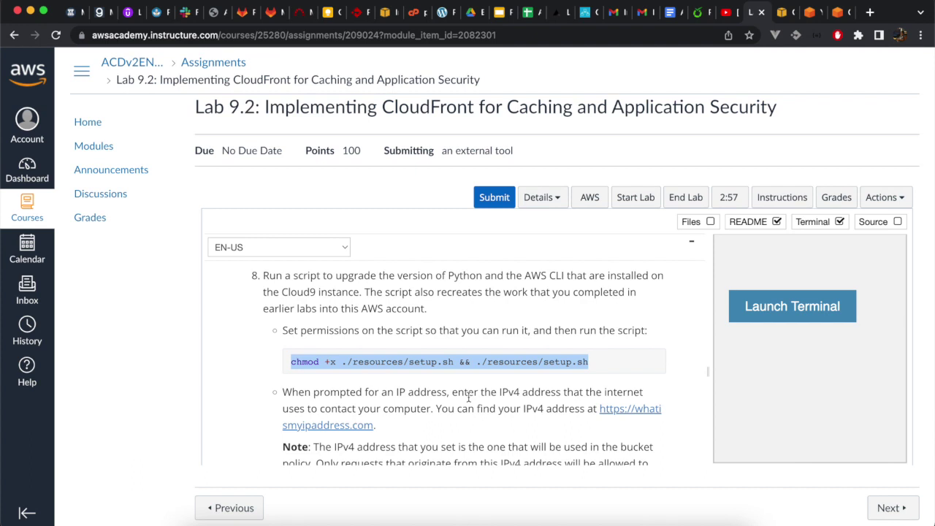
pyautogui.click(349, 430)
pyautogui.scroll(-5, 349, 431)
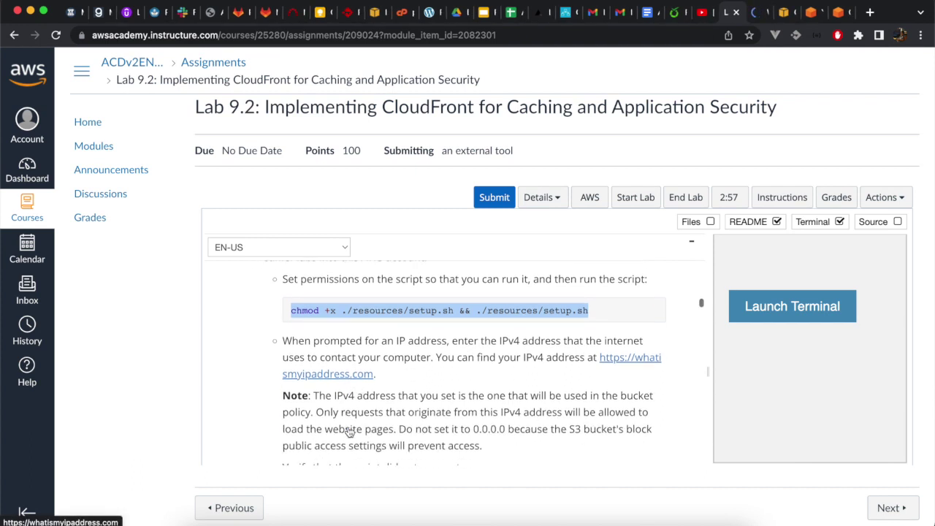
pyautogui.scroll(-4, 349, 432)
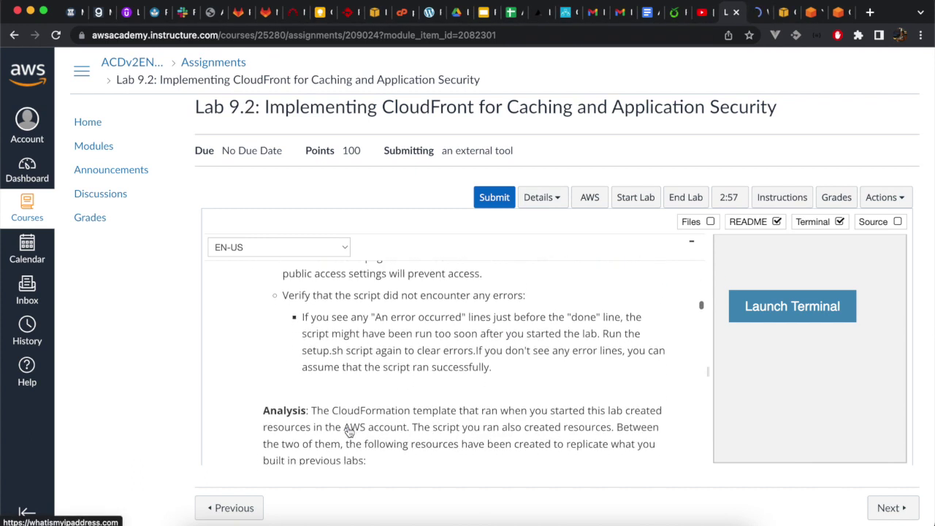
pyautogui.scroll(-1, 350, 432)
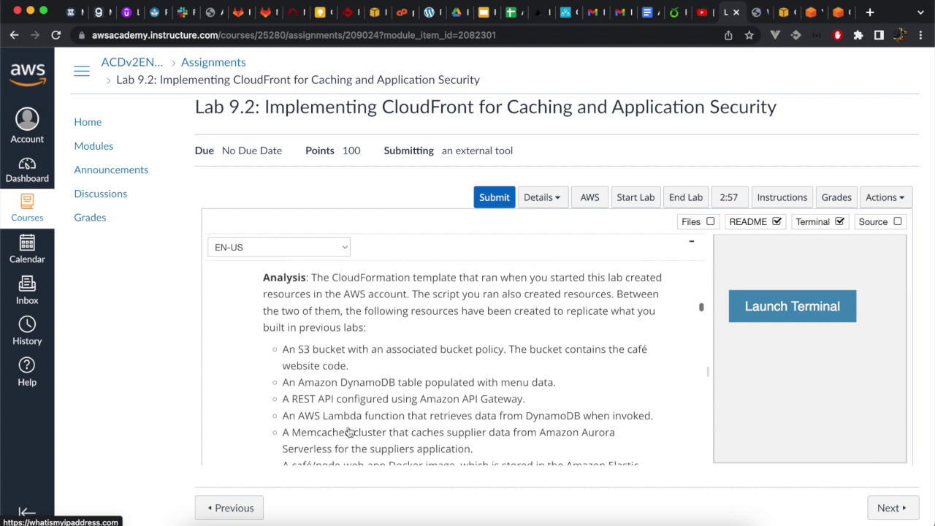
pyautogui.scroll(1, 349, 432)
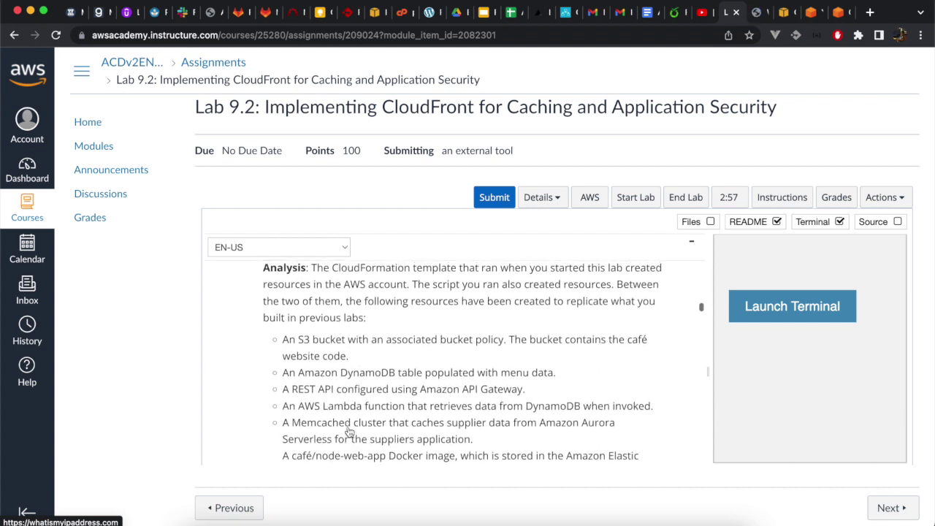
# Step: Copy the computer's public IPv4 address from whatismyipaddress.com and submit it at the setup script's IP address prompt in Cloud9
pyautogui.click(760, 13)
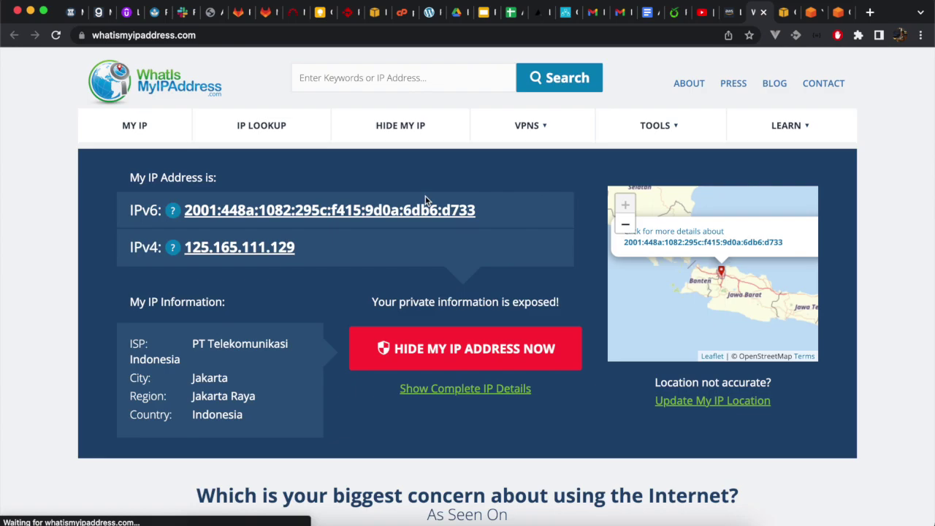
pyautogui.moveTo(322, 249); pyautogui.dragTo(184, 311)
pyautogui.press('super+c')
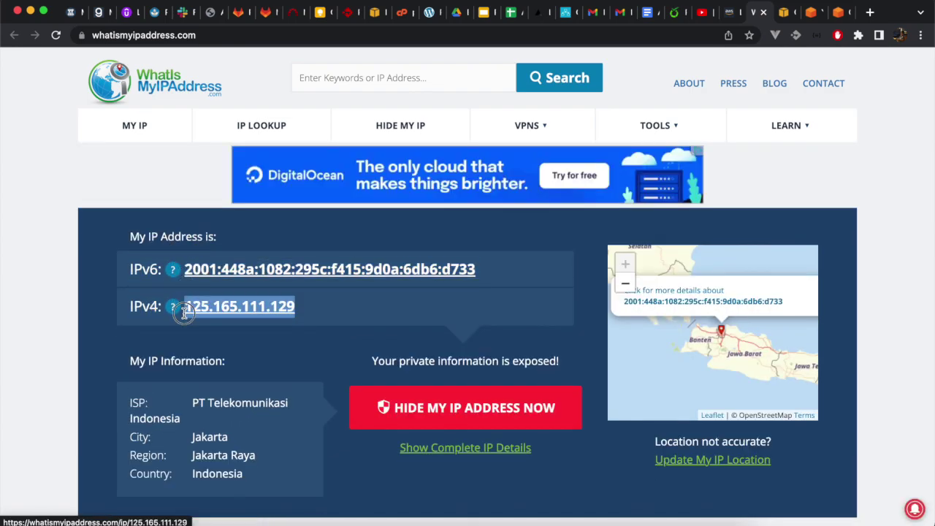
pyautogui.click(838, 14)
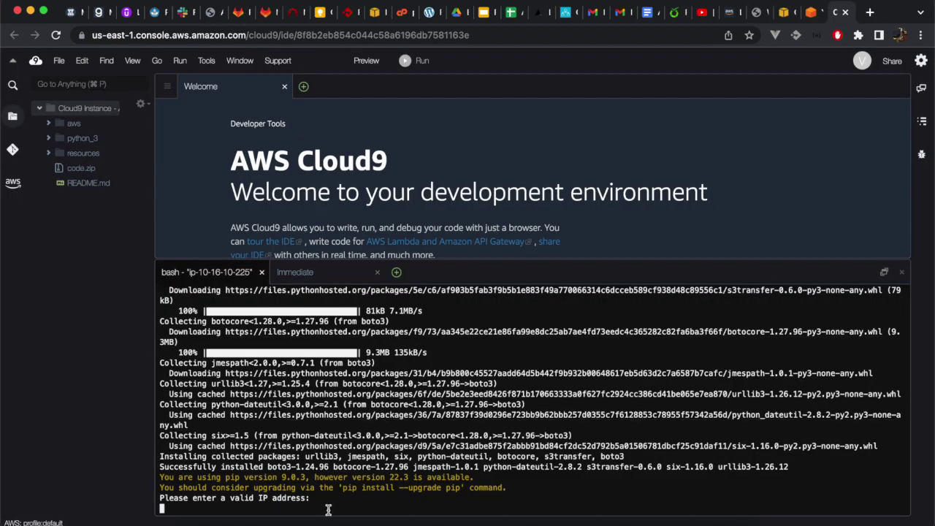
pyautogui.press('super+v')
pyautogui.press('Return')
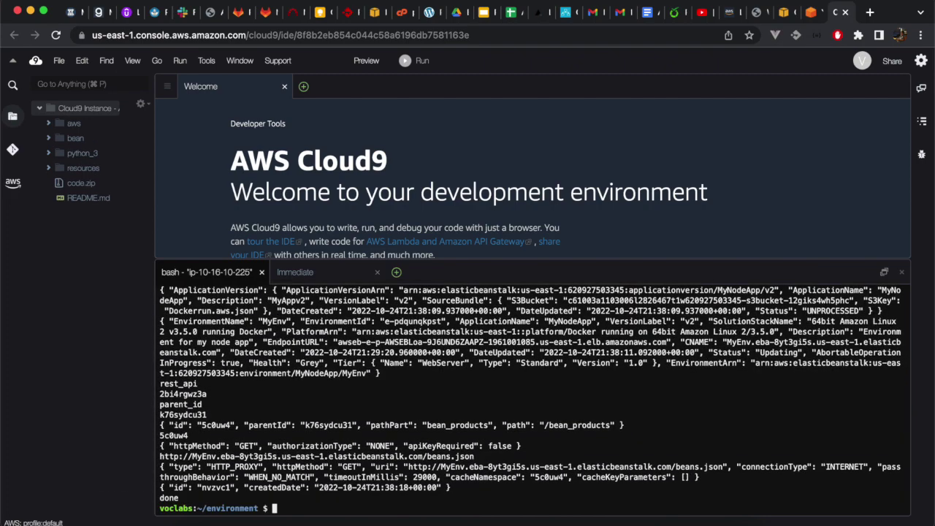
# Step: Close the whatismyipaddress.com browser tab and return to the lab instructions
pyautogui.click(734, 13)
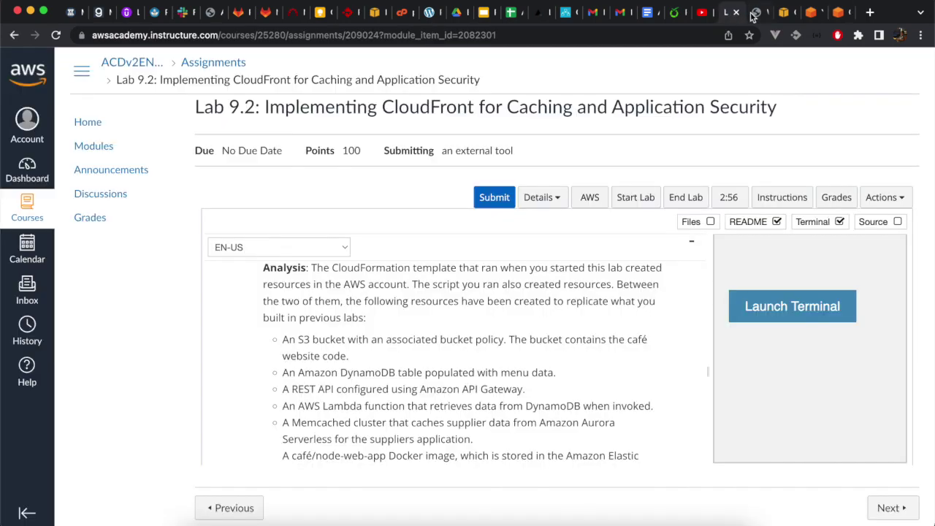
pyautogui.click(760, 13)
pyautogui.click(763, 13)
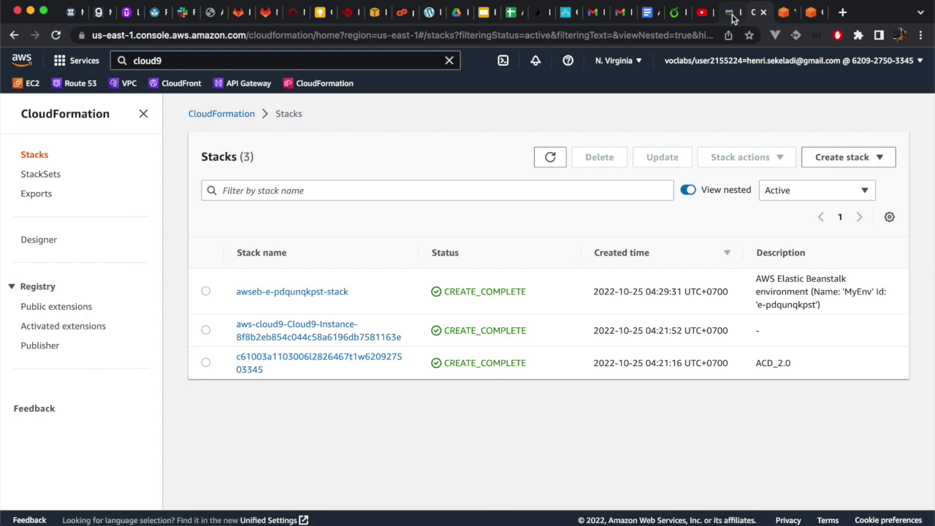
pyautogui.click(733, 14)
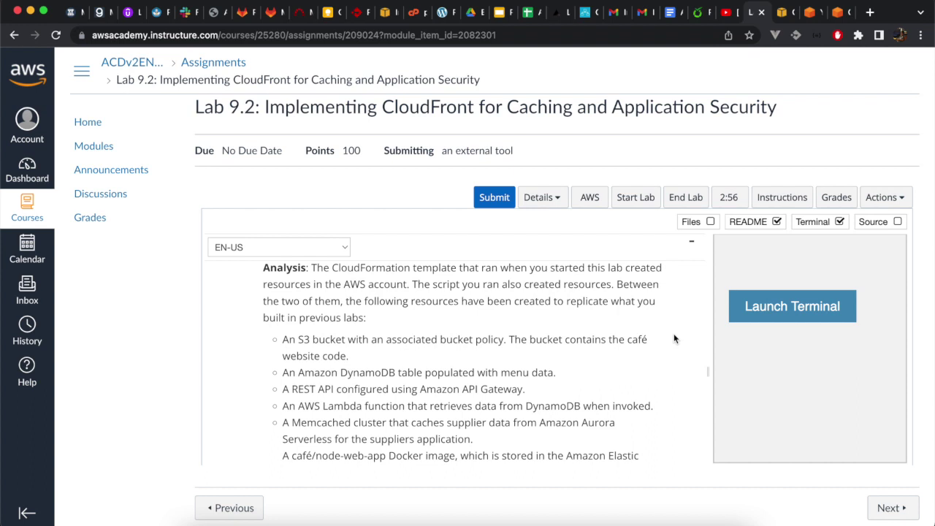
# Step: Check the installed AWS CLI version by running aws --version in the Cloud9 terminal, as lab step 9 asks
pyautogui.scroll(-5, 673, 338)
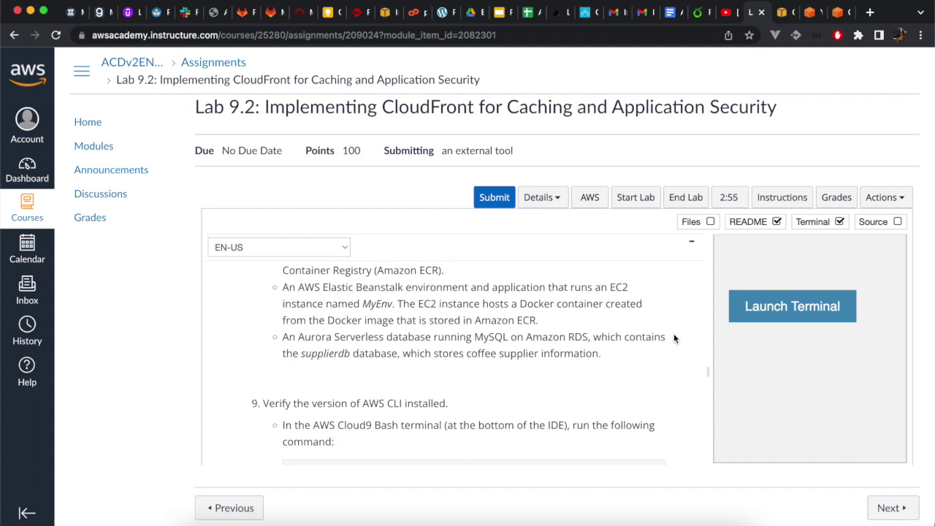
pyautogui.scroll(-3, 674, 336)
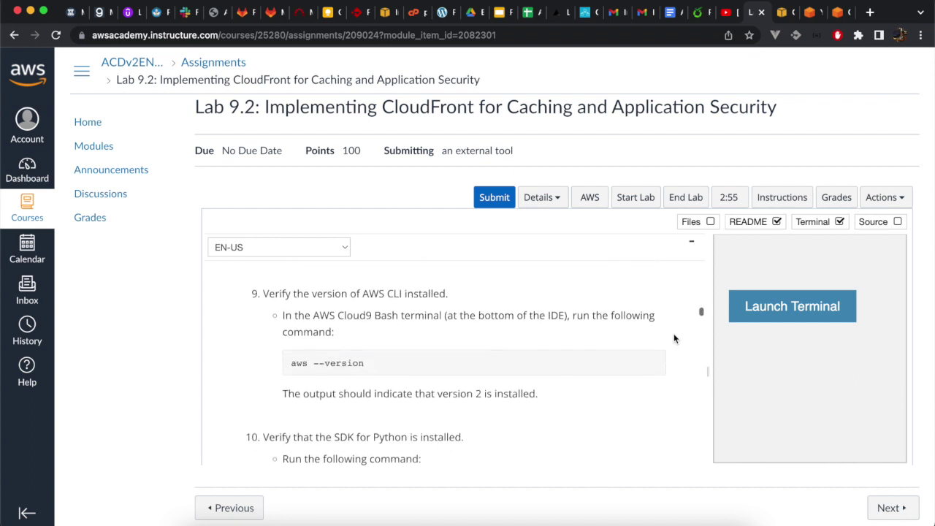
pyautogui.scroll(-1, 674, 338)
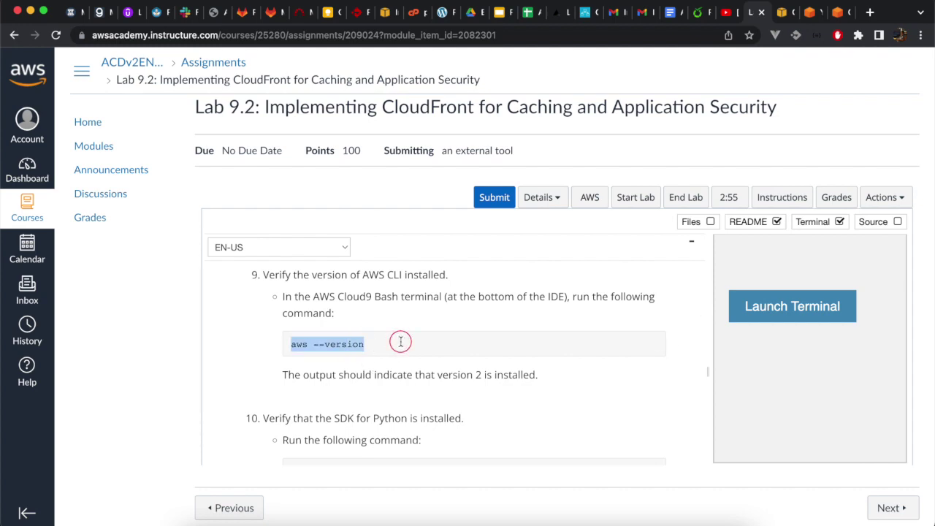
pyautogui.click(835, 18)
pyautogui.write('aws --version')
pyautogui.press('Return')
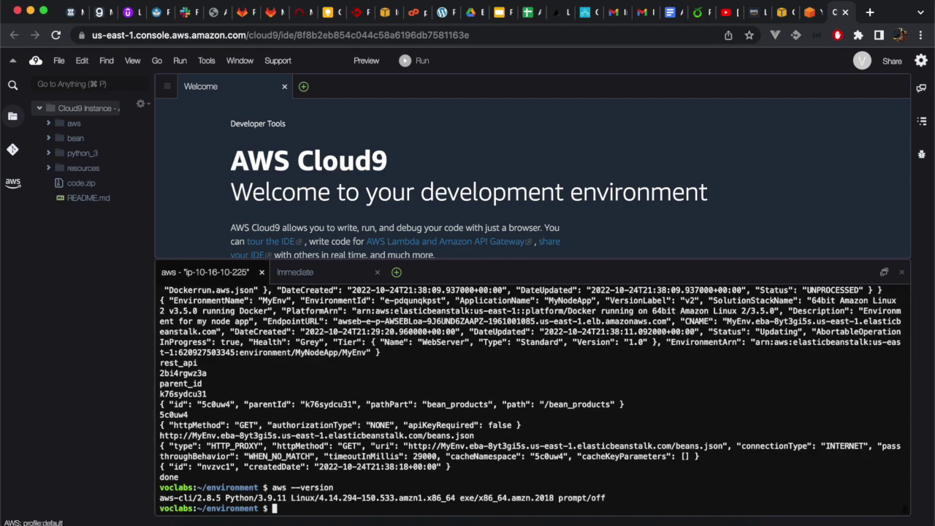
# Step: Verify the SDK for Python by running the lab's pip show boto3 command in the Cloud9 terminal
pyautogui.click(756, 18)
pyautogui.scroll(-3, 543, 389)
pyautogui.moveTo(291, 385); pyautogui.dragTo(383, 375)
pyautogui.press('super+c')
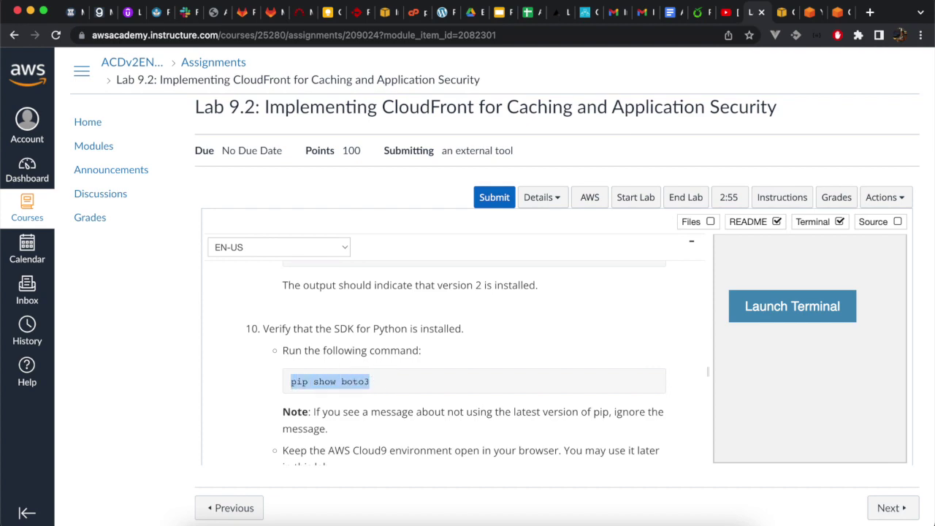
pyautogui.click(837, 12)
pyautogui.press('super+v')
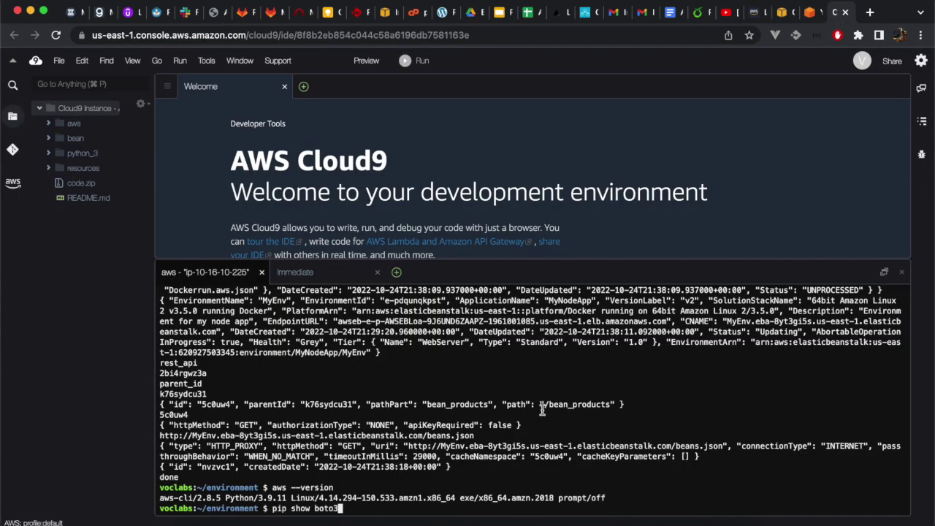
pyautogui.press('Return')
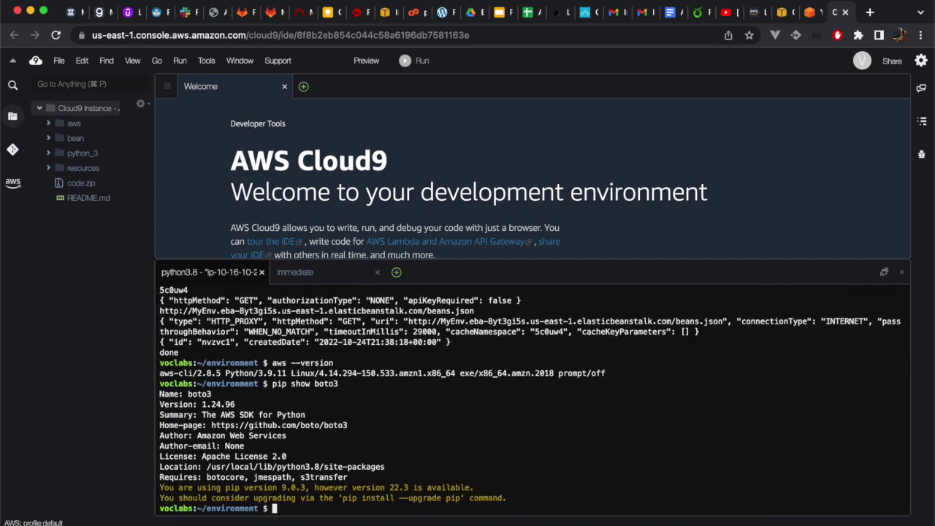
# Step: Read lab step 11 on S3 object metadata, then find the S3 service in the AWS console and open it
pyautogui.click(755, 13)
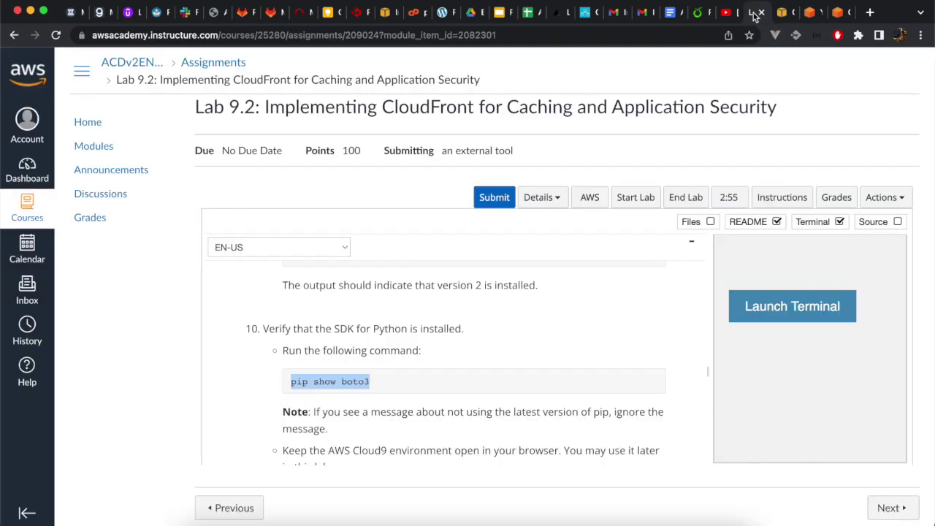
pyautogui.scroll(-5, 584, 395)
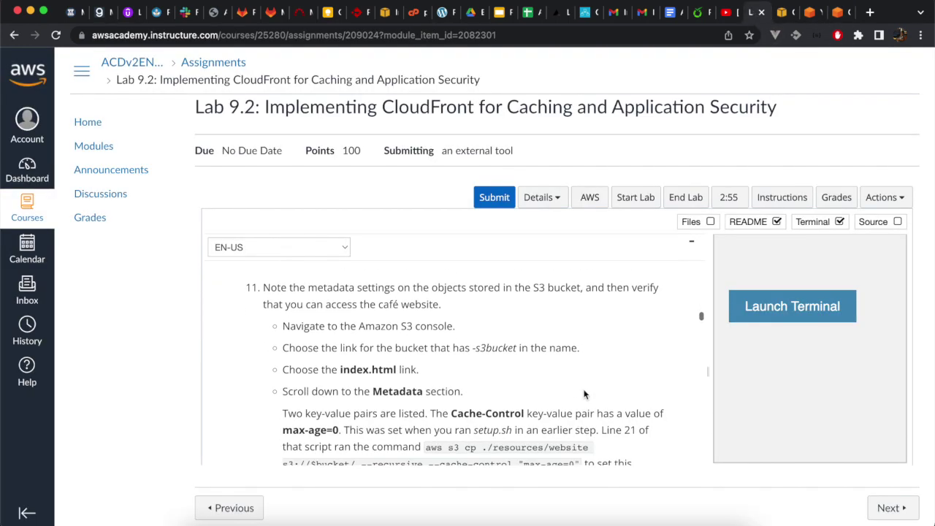
pyautogui.scroll(-1, 686, 372)
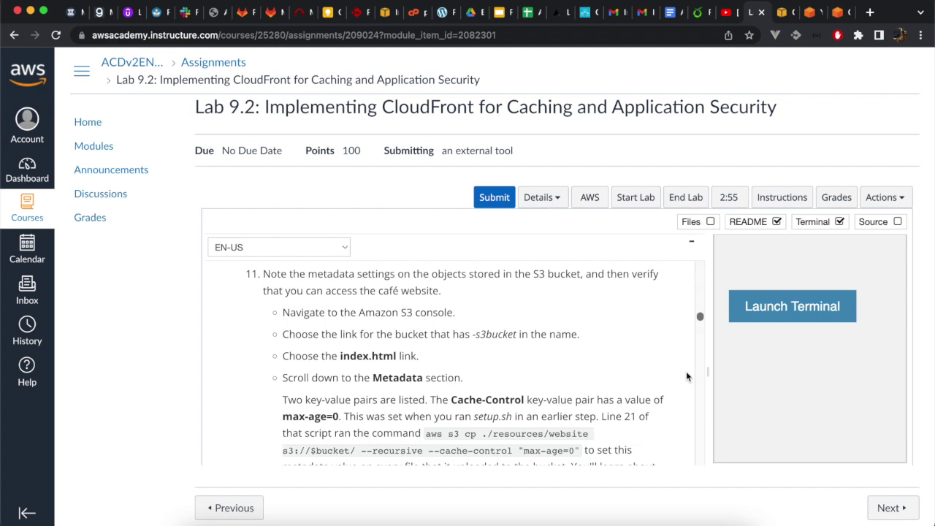
pyautogui.click(812, 14)
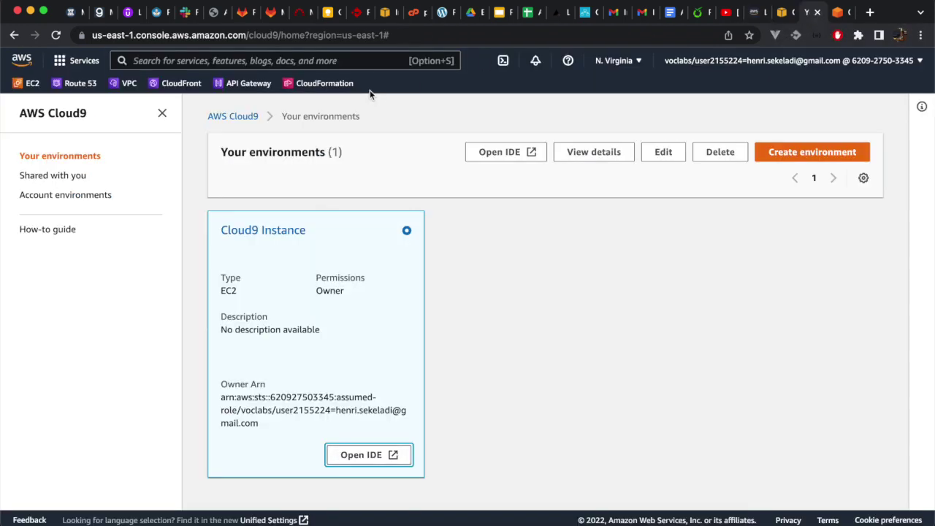
pyautogui.click(342, 61)
pyautogui.write('s3')
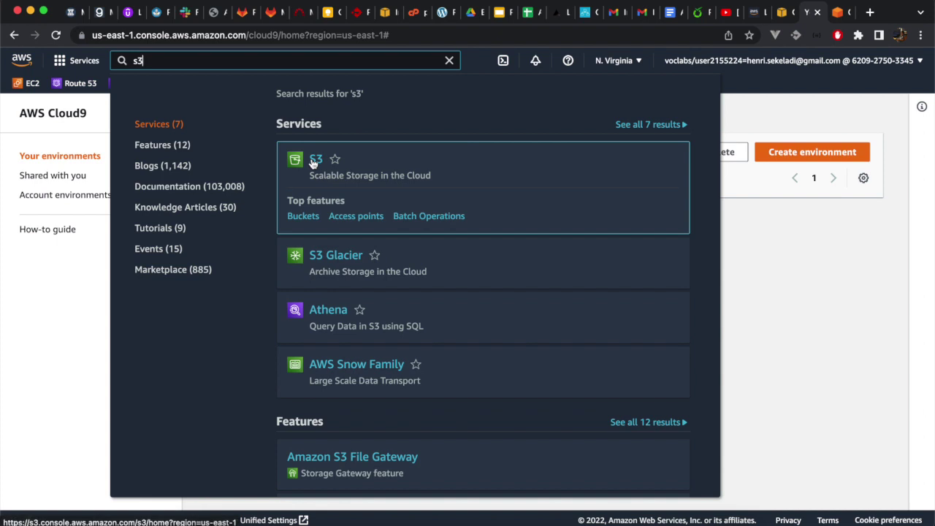
pyautogui.click(317, 159)
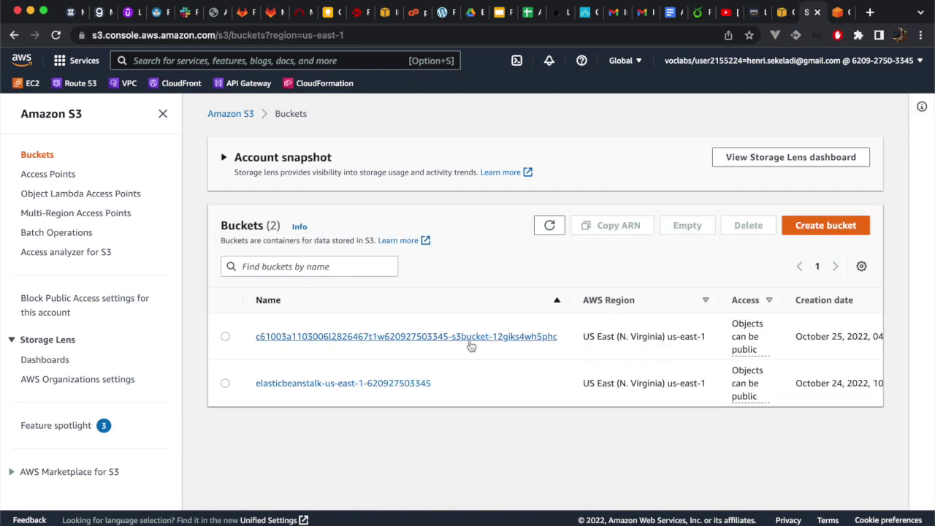
# Step: Open the index.html object in the website bucket that has -s3bucket in its name, following lab step 11
pyautogui.click(480, 337)
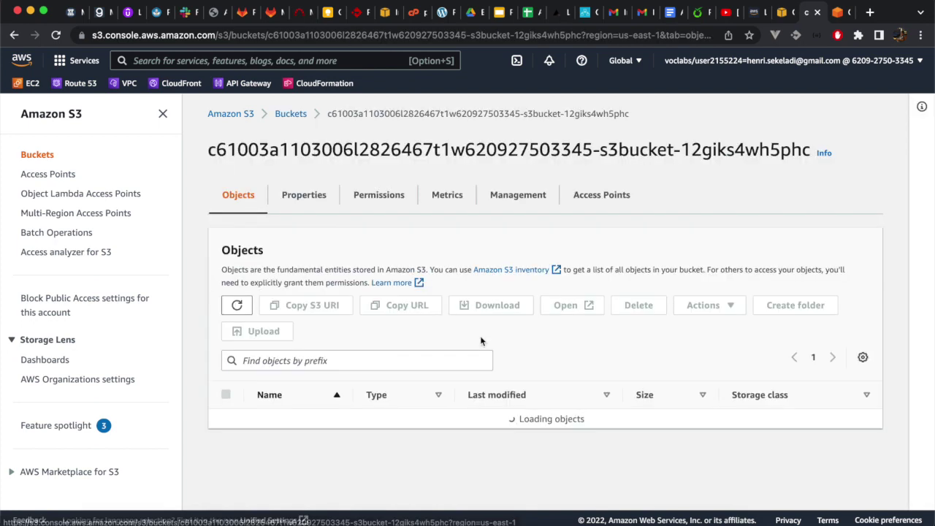
pyautogui.scroll(-1, 480, 337)
pyautogui.scroll(-1, 479, 337)
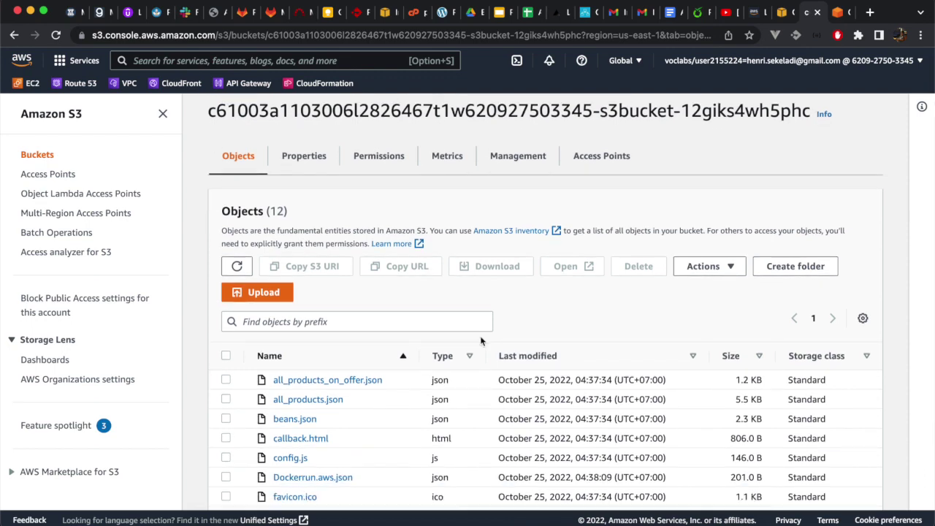
pyautogui.scroll(-3, 514, 341)
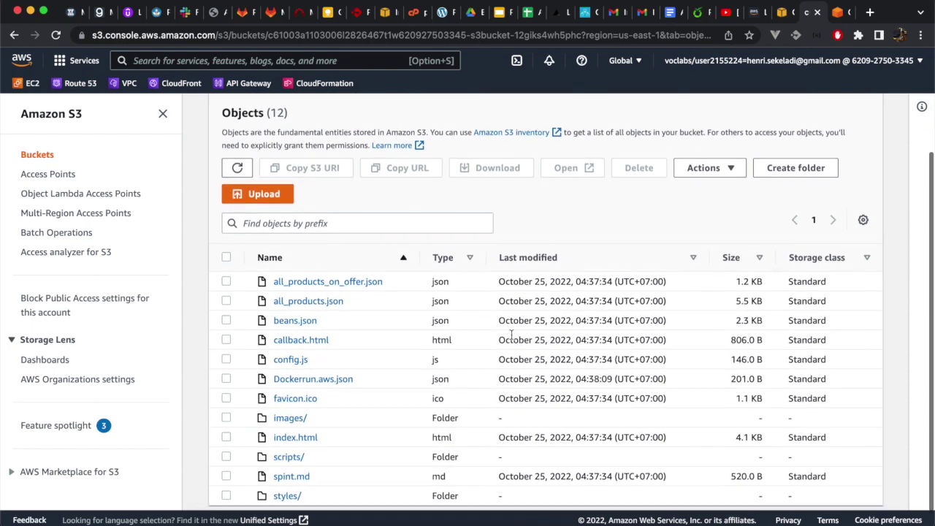
pyautogui.click(753, 14)
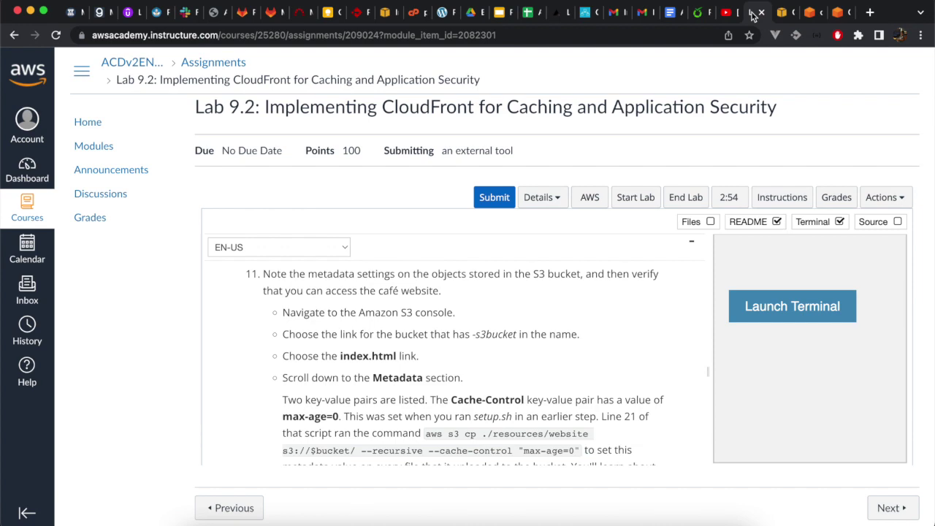
pyautogui.click(809, 13)
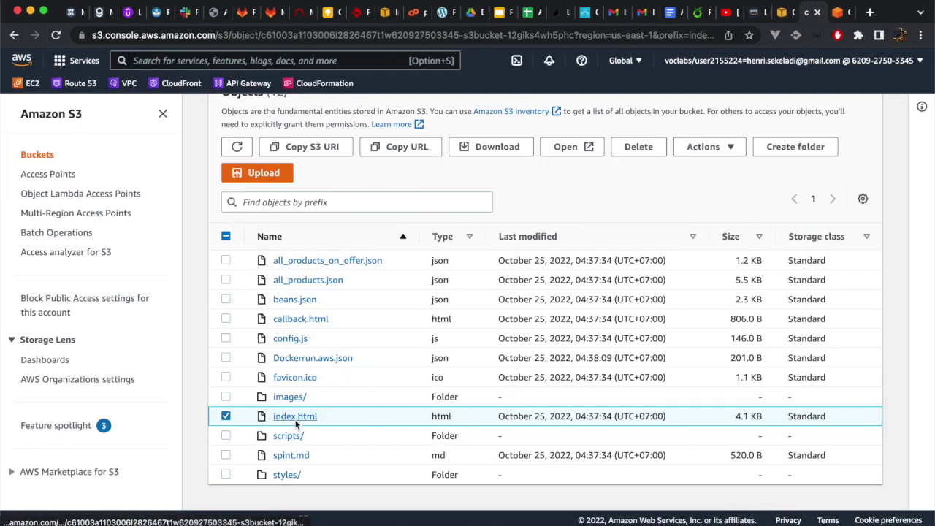
pyautogui.click(296, 419)
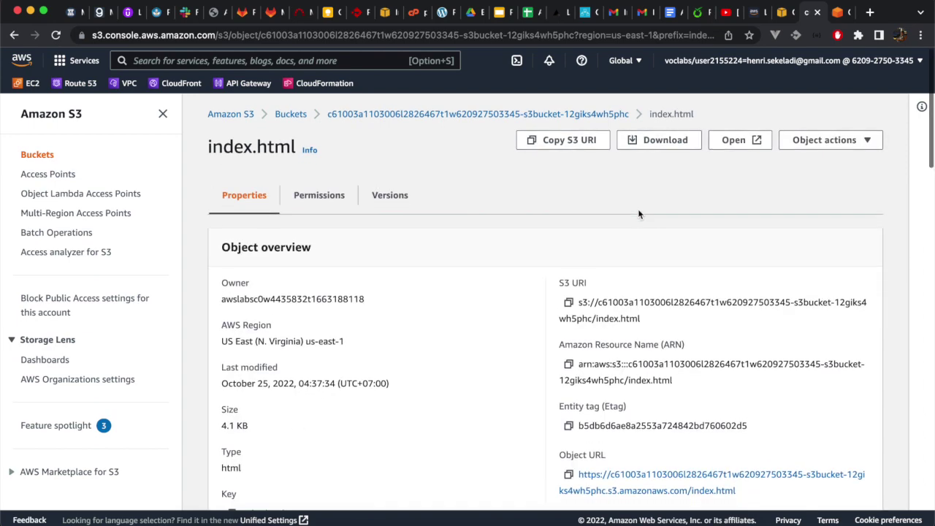
# Step: Open the index.html Object URL and look over the café website page
pyautogui.scroll(-3, 638, 214)
pyautogui.click(703, 397)
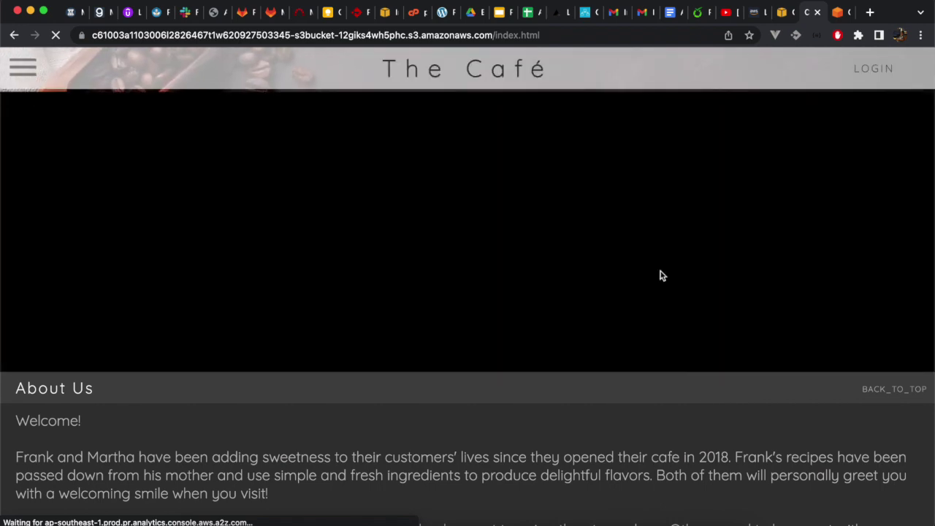
pyautogui.scroll(-4, 661, 276)
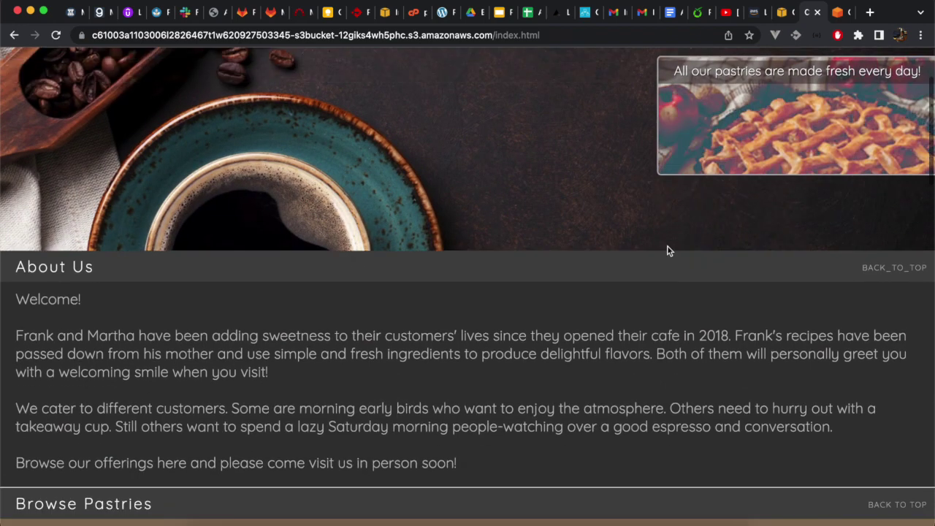
# Step: Return to the lab instructions and read the end of step 11, the Task 2 introduction and step 12
pyautogui.click(751, 12)
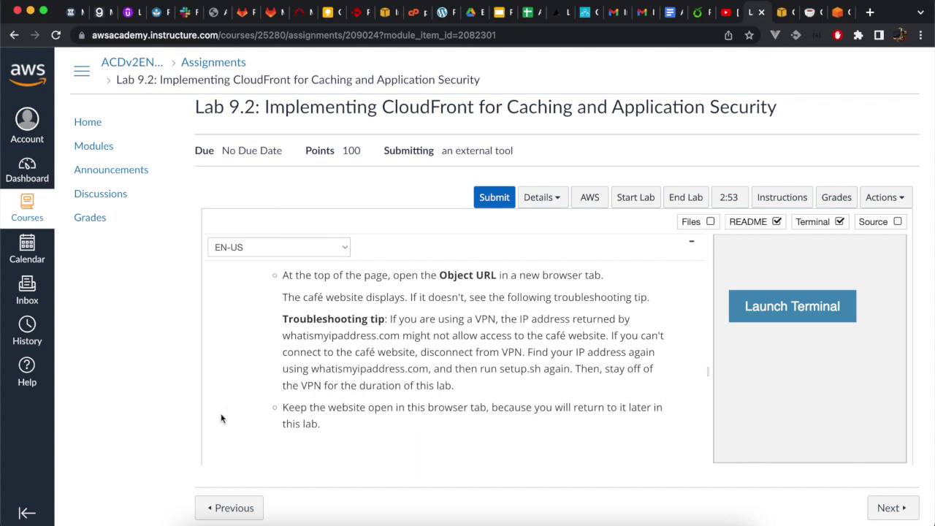
pyautogui.scroll(-3, 230, 394)
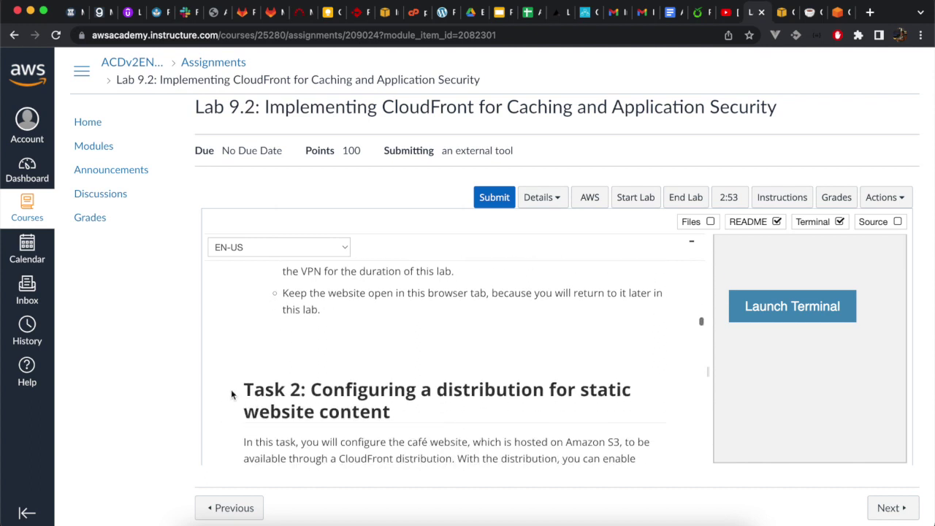
pyautogui.scroll(-3, 231, 395)
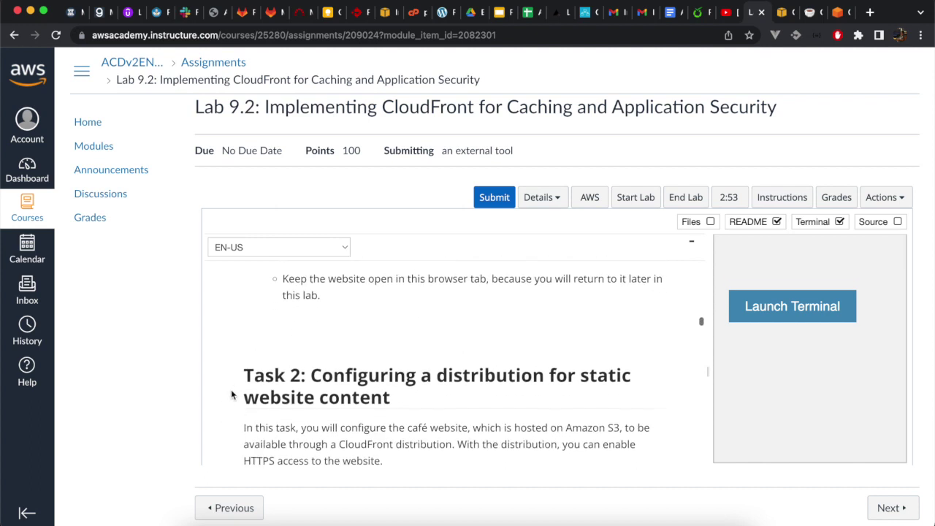
pyautogui.scroll(-2, 231, 394)
pyautogui.scroll(1, 231, 394)
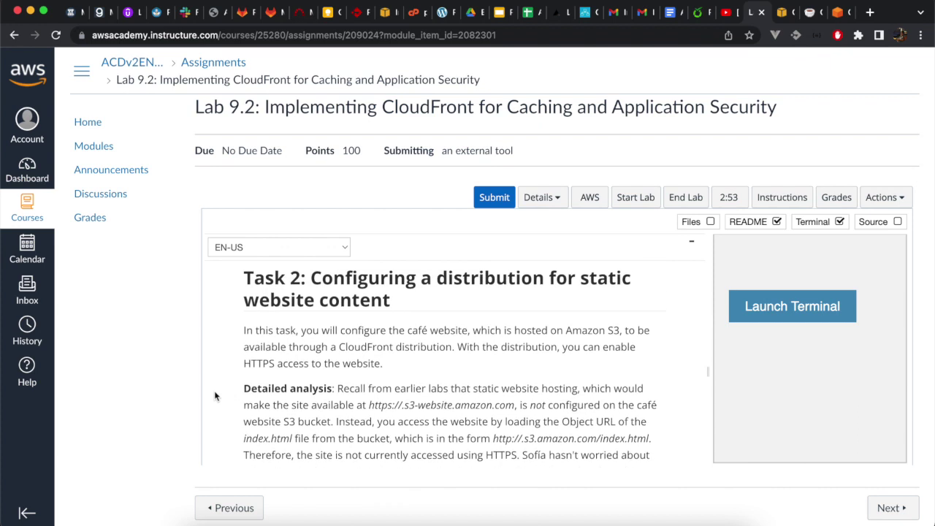
pyautogui.scroll(-2, 215, 396)
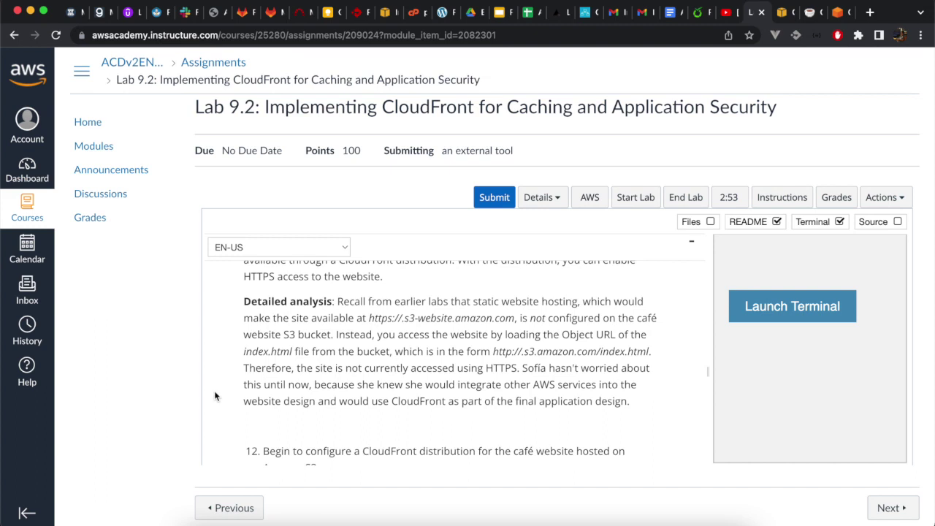
pyautogui.scroll(-5, 215, 394)
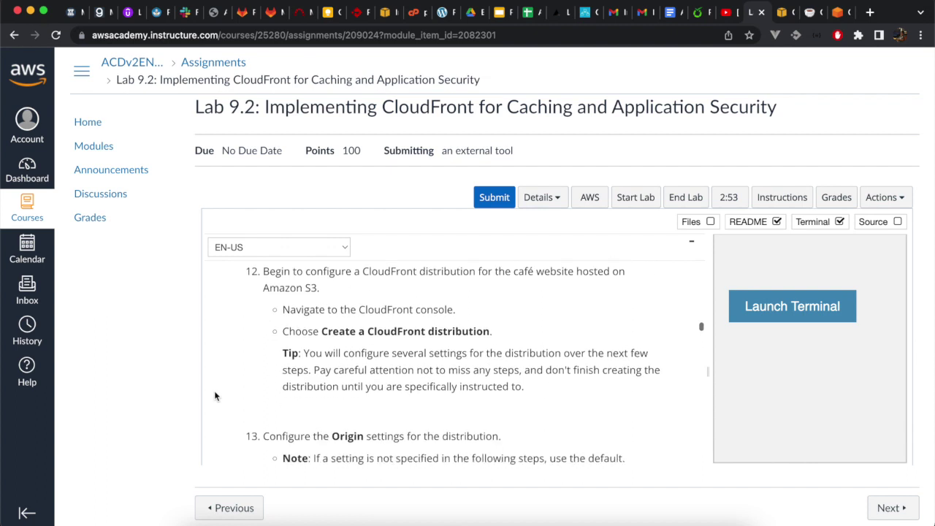
pyautogui.scroll(1, 215, 392)
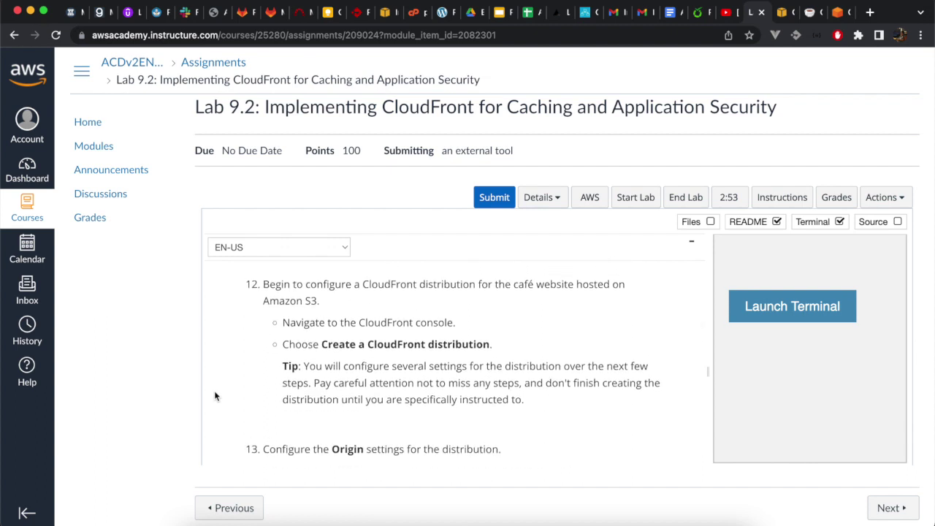
# Step: Find the CloudFront service in the AWS console and start creating a CloudFront distribution
pyautogui.click(791, 16)
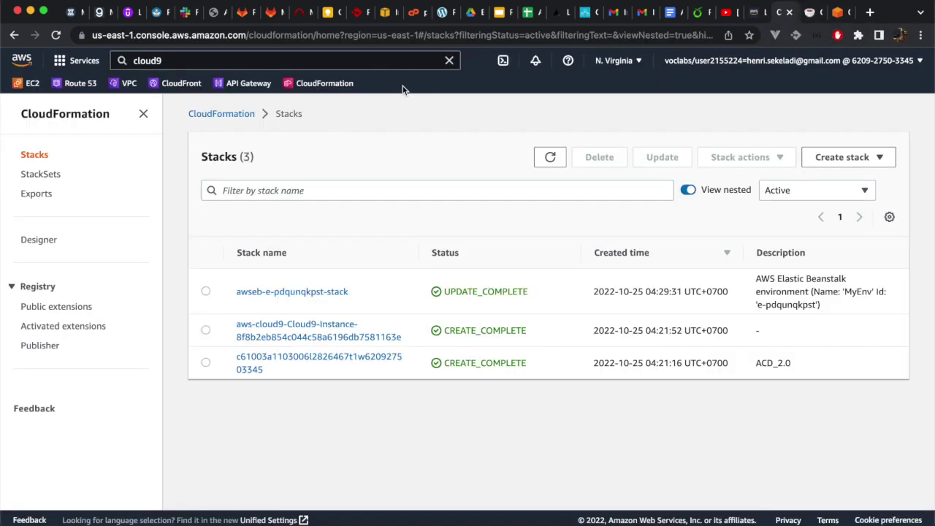
pyautogui.click(335, 61)
pyautogui.press('BackSpace')
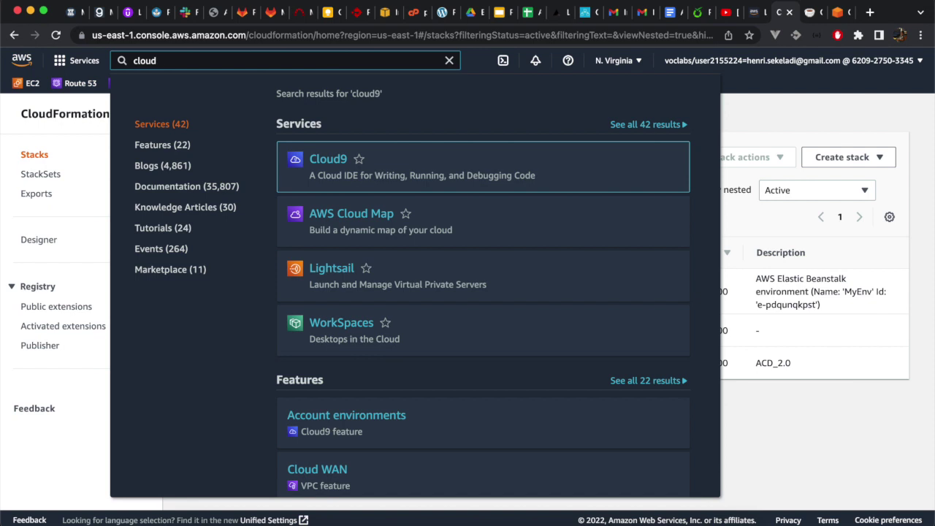
pyautogui.write('fro')
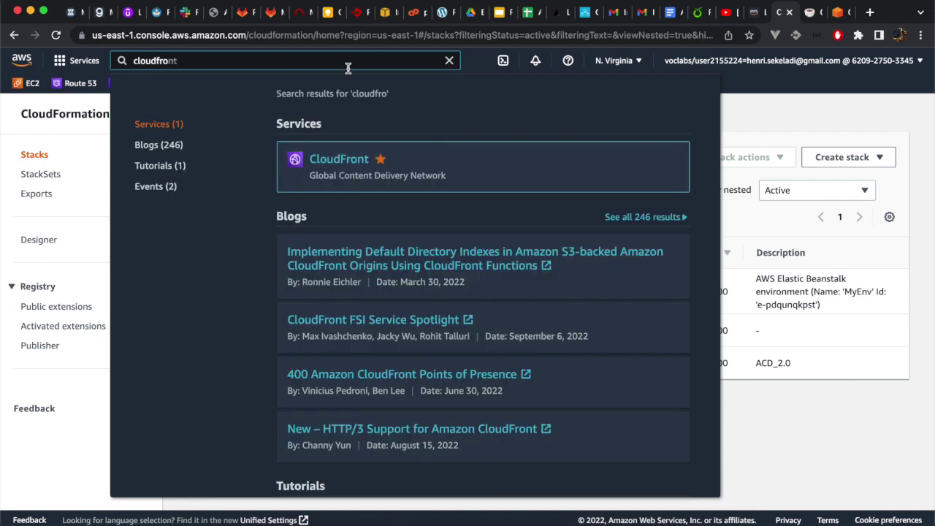
pyautogui.click(339, 162)
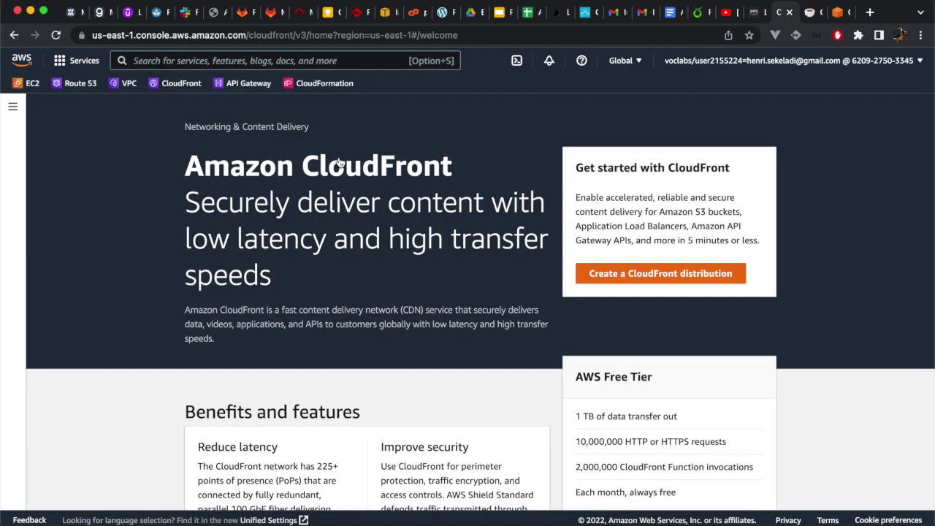
pyautogui.click(658, 281)
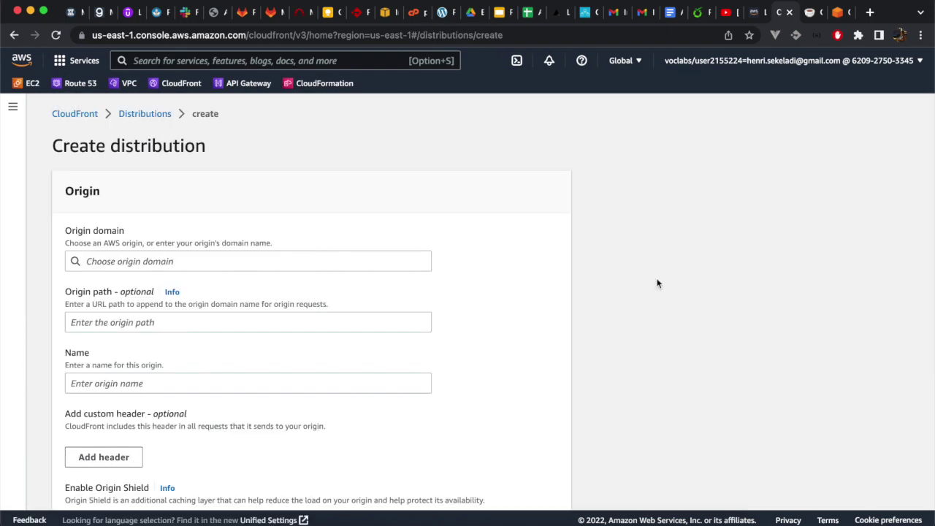
# Step: Read lab step 13 and set the distribution's origin domain to the S3 bucket with -s3bucket in its name
pyautogui.click(753, 13)
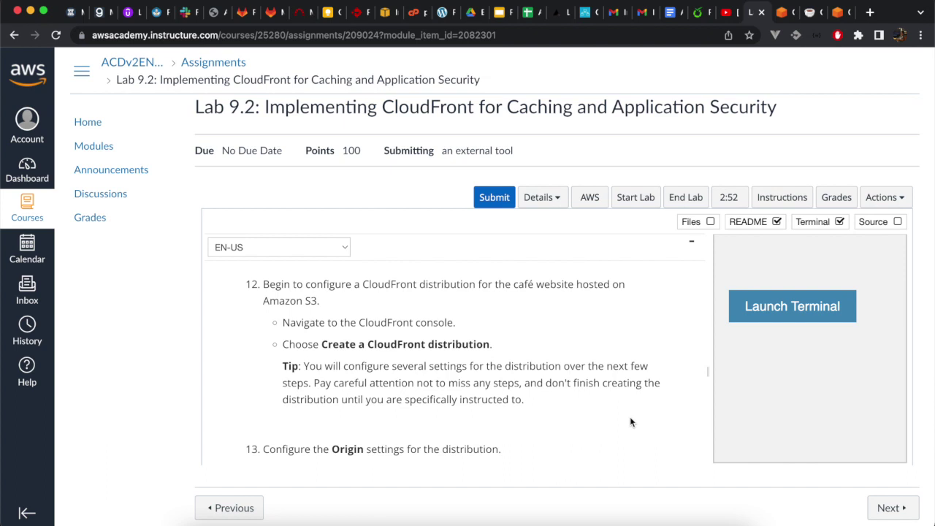
pyautogui.scroll(-5, 662, 423)
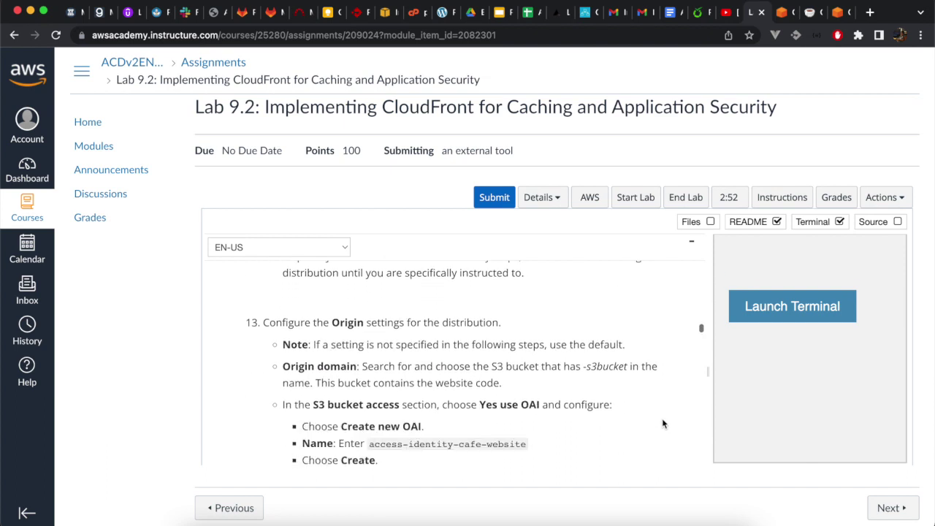
pyautogui.scroll(1, 663, 423)
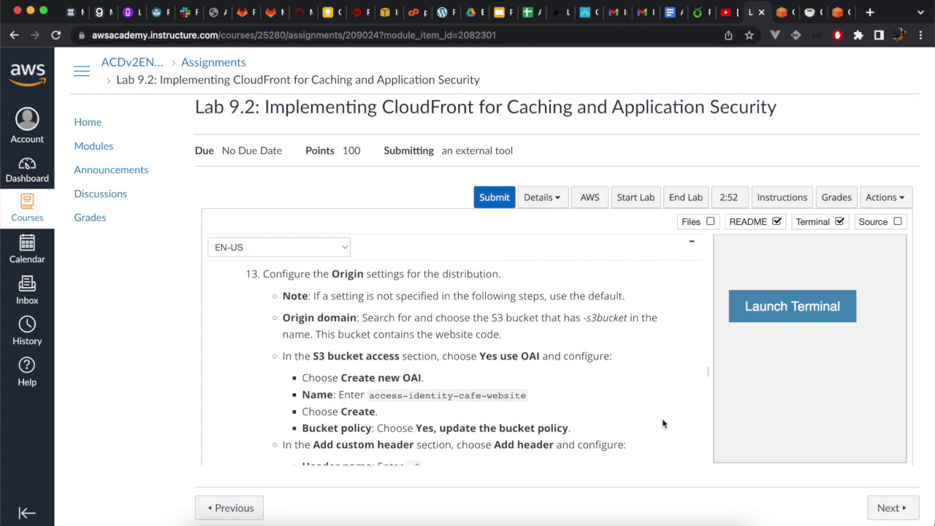
pyautogui.click(778, 15)
pyautogui.click(299, 263)
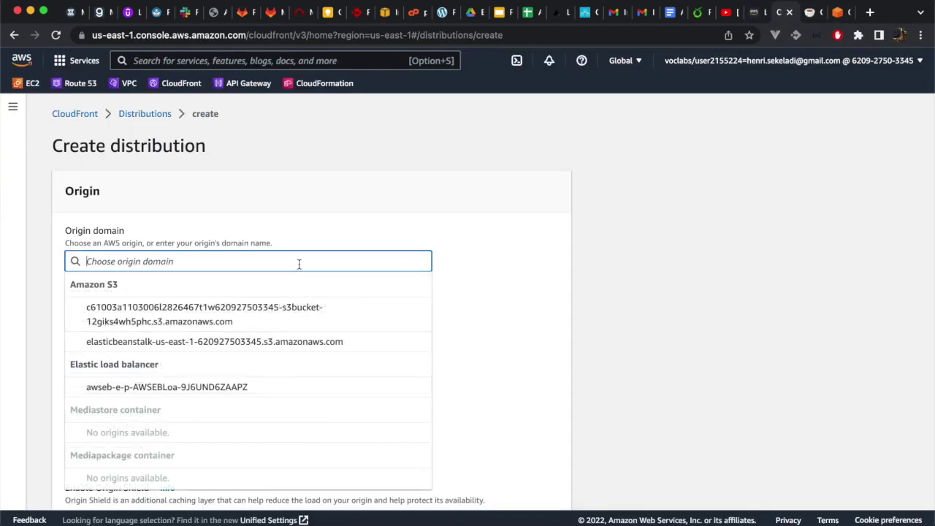
pyautogui.click(268, 313)
pyautogui.click(267, 319)
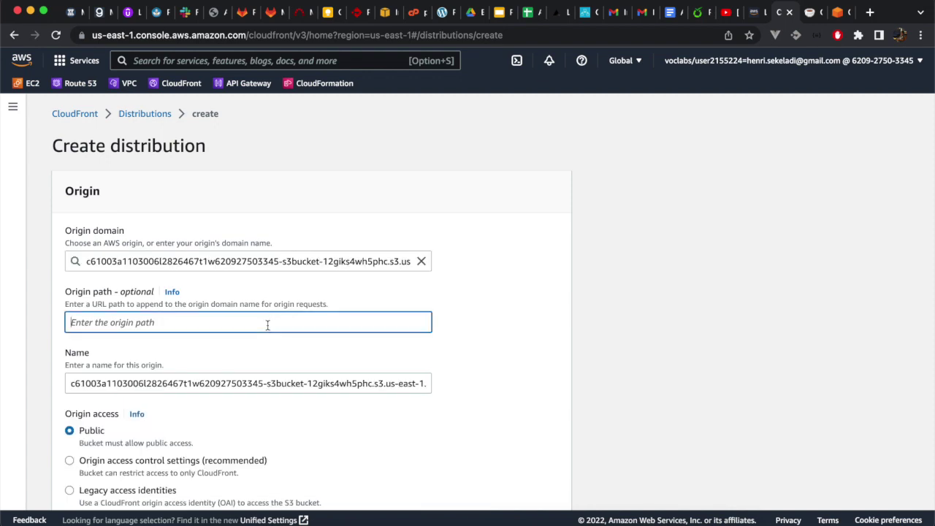
# Step: Copy access-identity-cafe-website from lab step 13 and set it as the origin's name, replacing the existing name
pyautogui.click(754, 12)
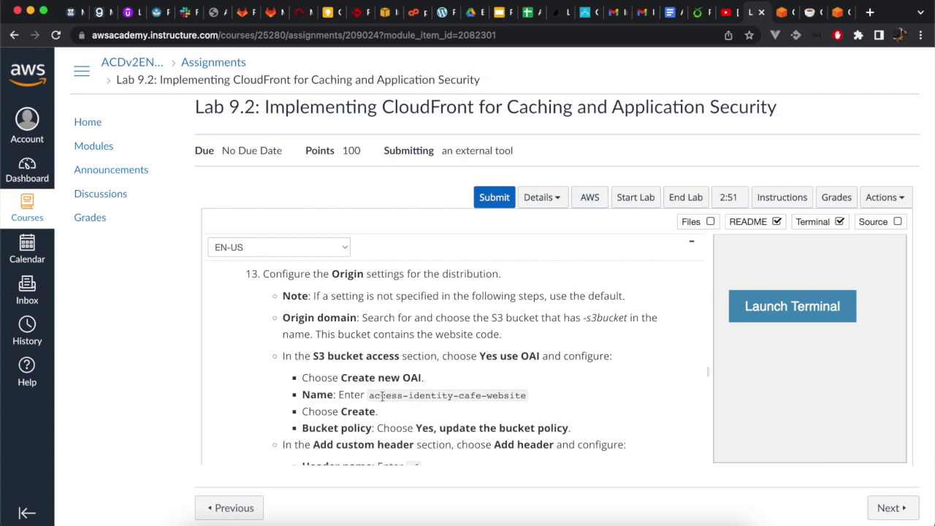
pyautogui.moveTo(370, 395); pyautogui.dragTo(532, 401)
pyautogui.press('super+c')
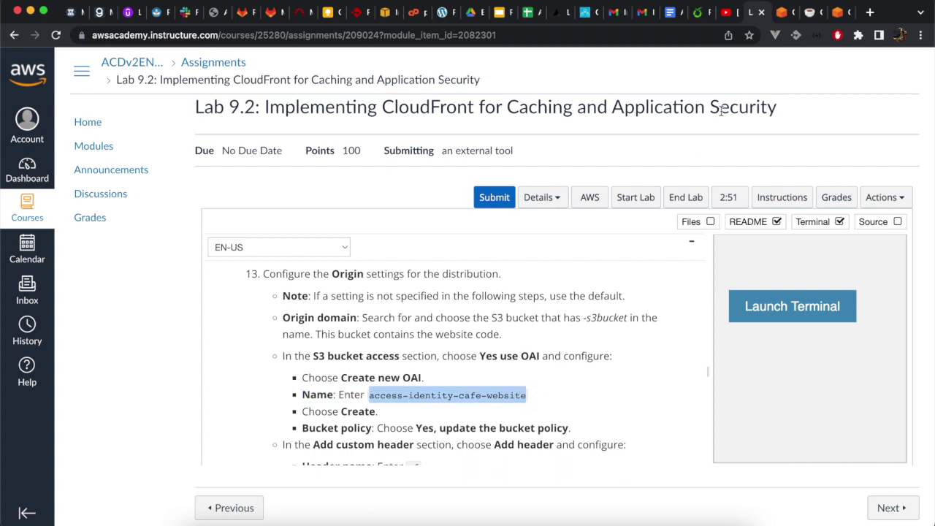
pyautogui.click(783, 18)
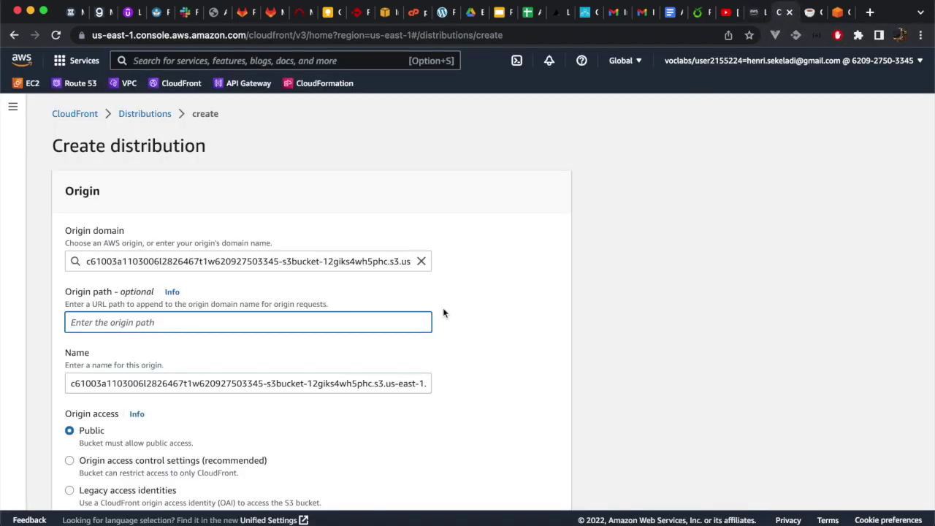
pyautogui.scroll(-1, 428, 357)
pyautogui.scroll(-2, 428, 357)
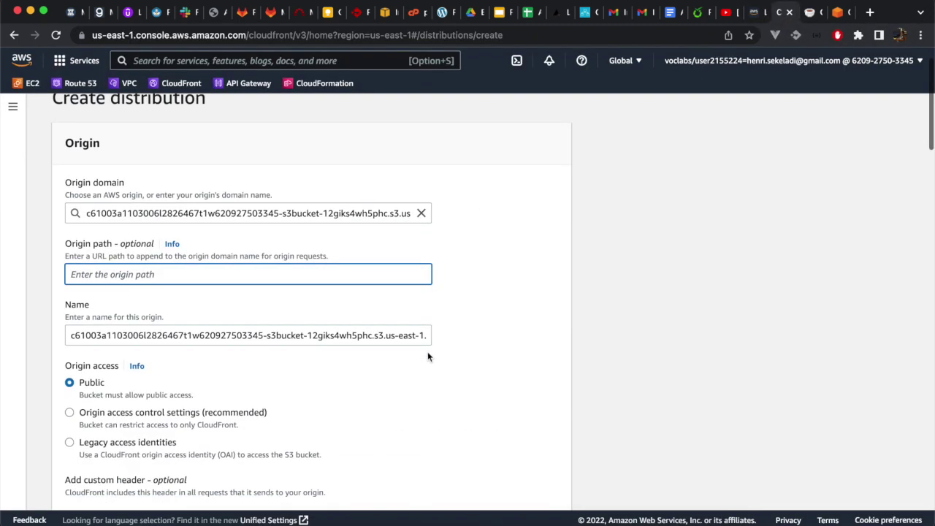
pyautogui.click(375, 336)
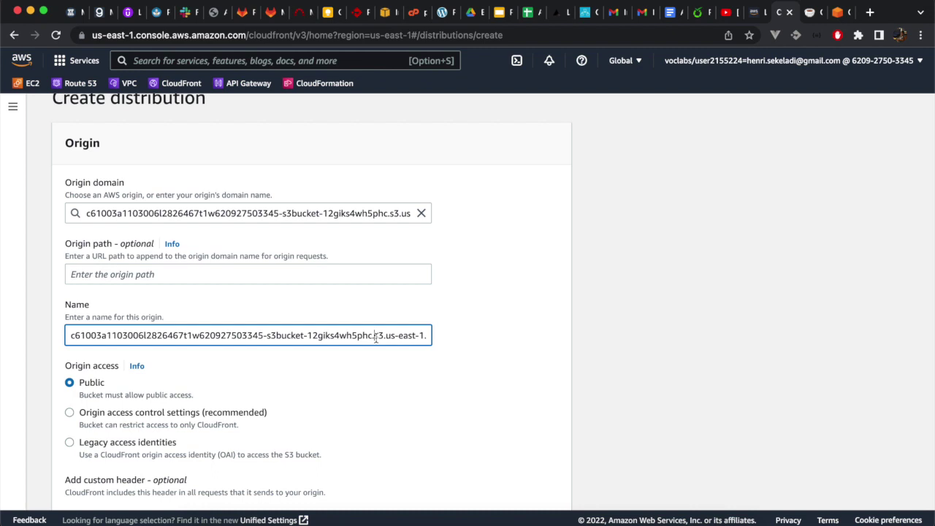
pyautogui.press('super+a')
pyautogui.press('super+v')
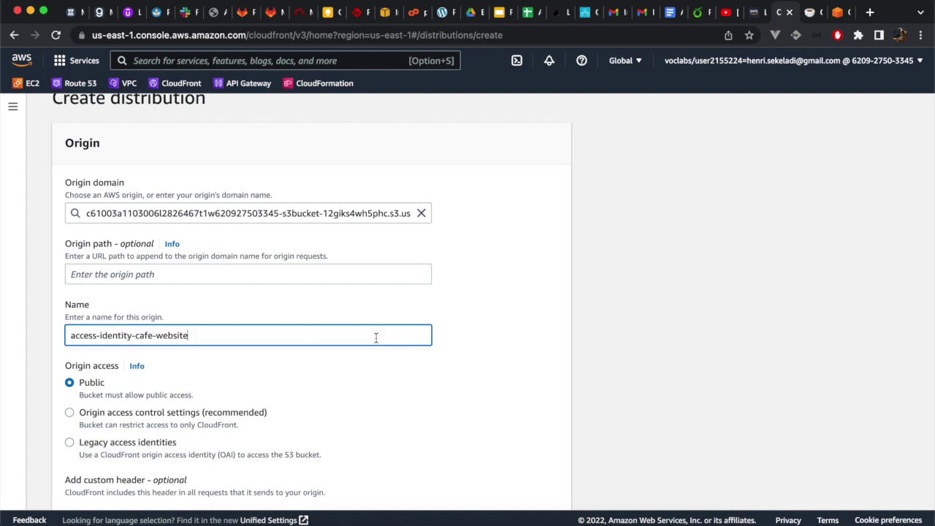
pyautogui.click(307, 271)
# Step: Compare the origin settings with lab step 13 and set the origin access to Legacy access identities
pyautogui.scroll(-3, 512, 349)
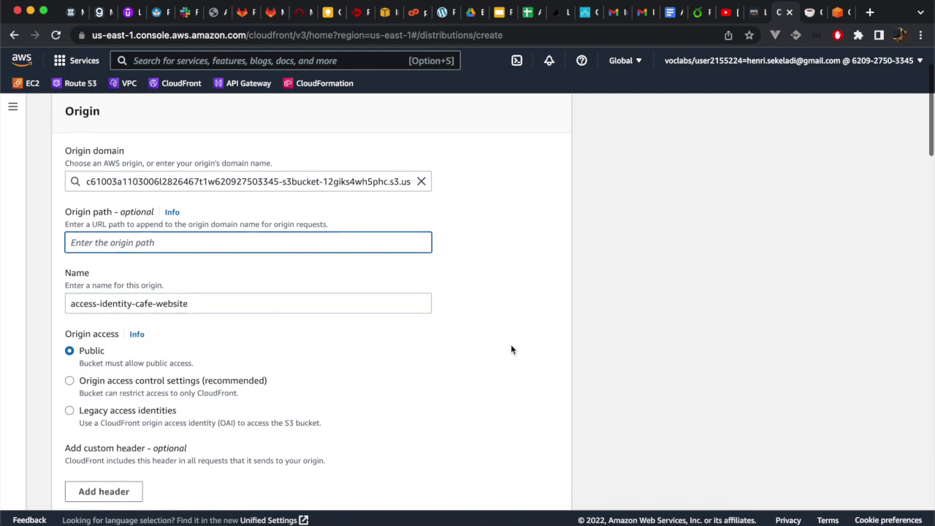
pyautogui.scroll(-1, 511, 350)
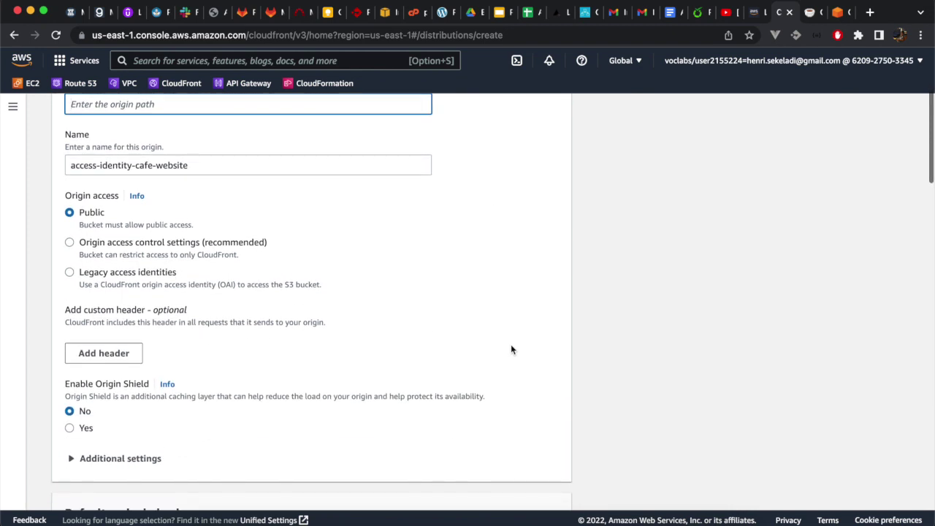
pyautogui.scroll(-1, 511, 350)
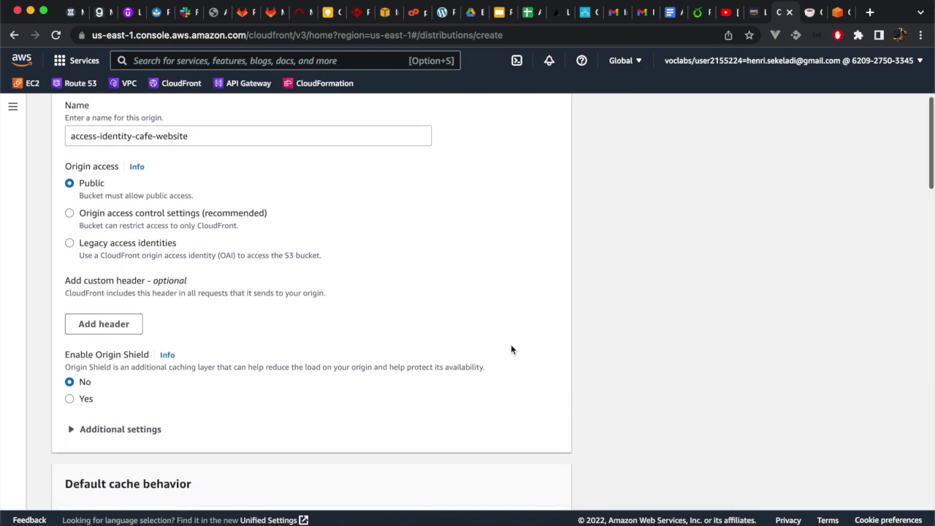
pyautogui.scroll(2, 511, 350)
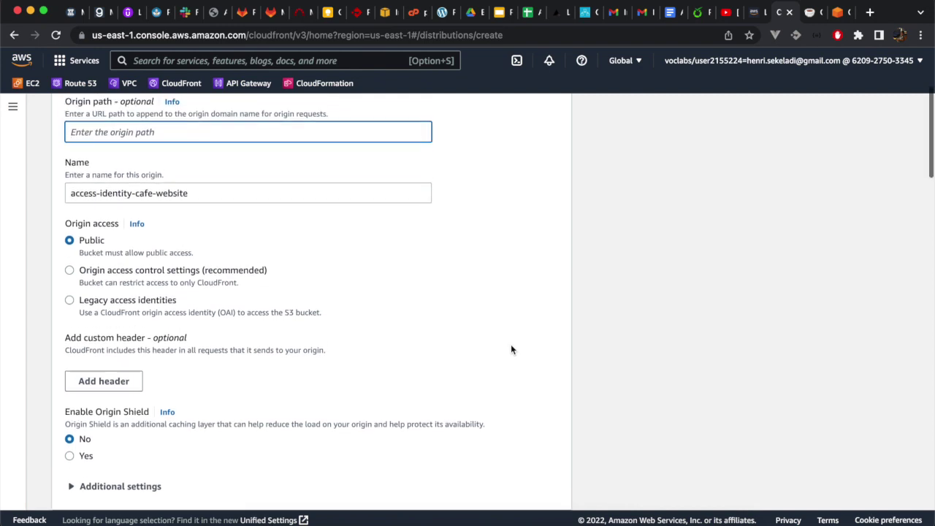
pyautogui.click(750, 12)
pyautogui.scroll(-2, 659, 361)
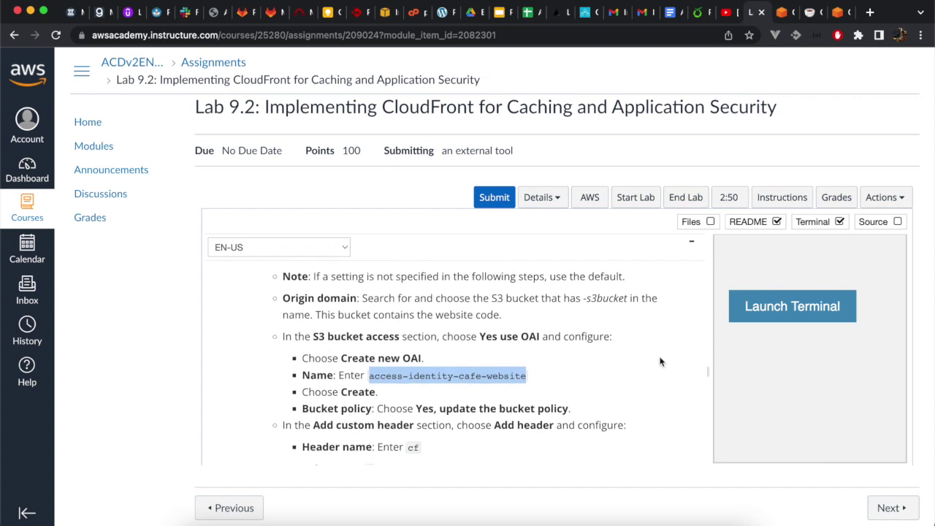
pyautogui.click(782, 12)
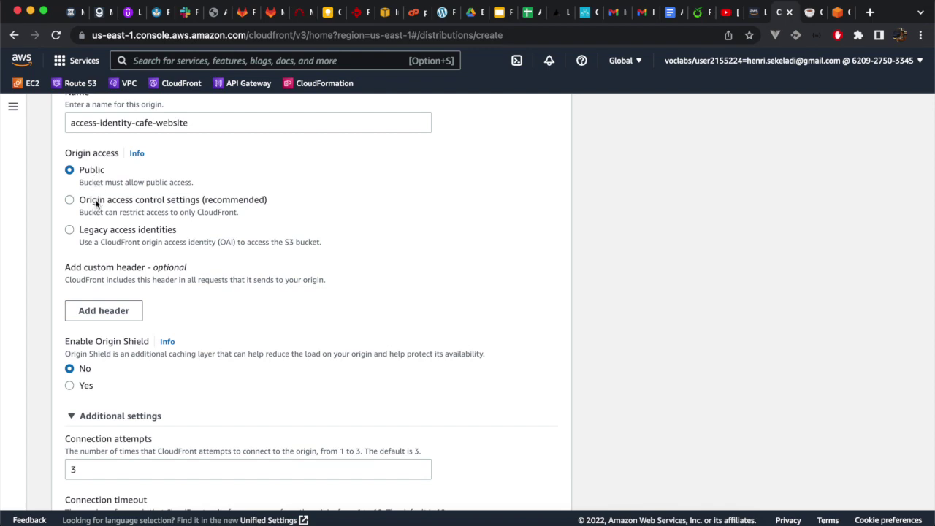
pyautogui.click(97, 230)
# Step: Create a new origin access identity named access-identity-cafe-website, copying the name from lab step 13
pyautogui.click(488, 300)
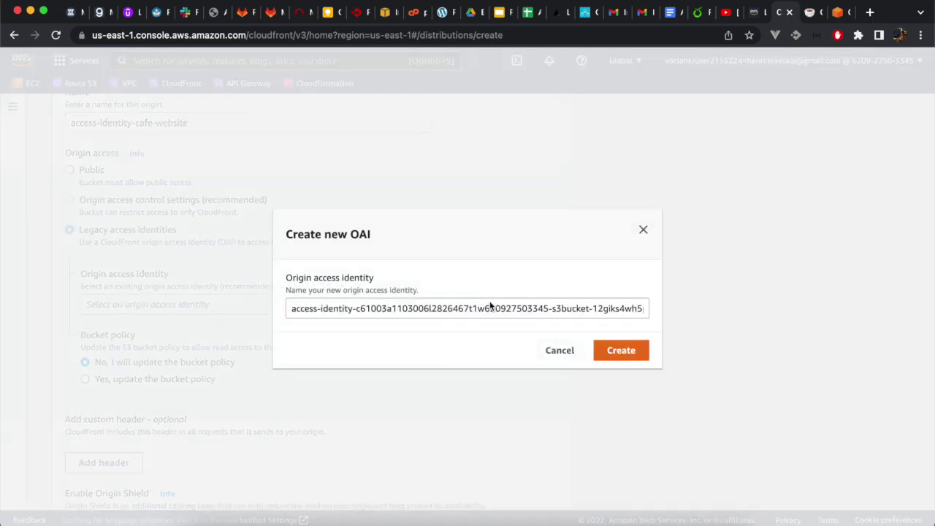
pyautogui.click(491, 307)
pyautogui.click(757, 13)
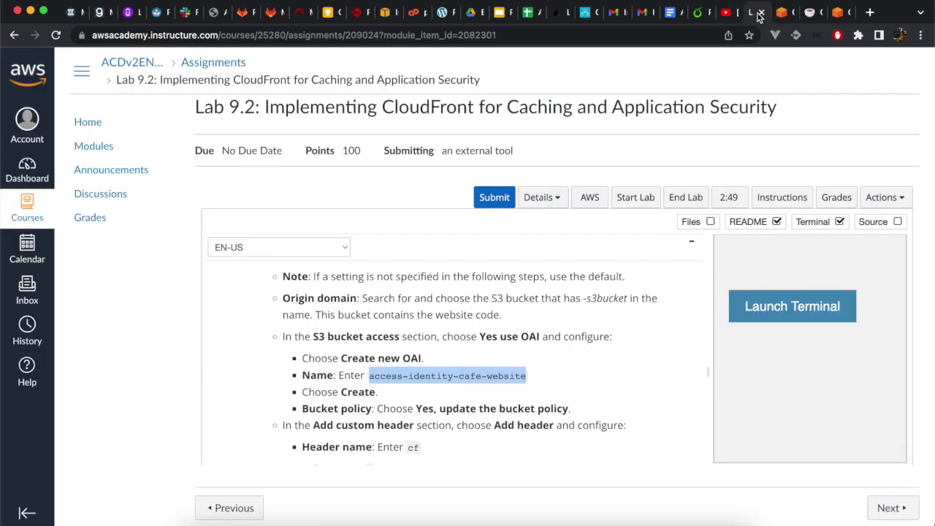
pyautogui.click(443, 376)
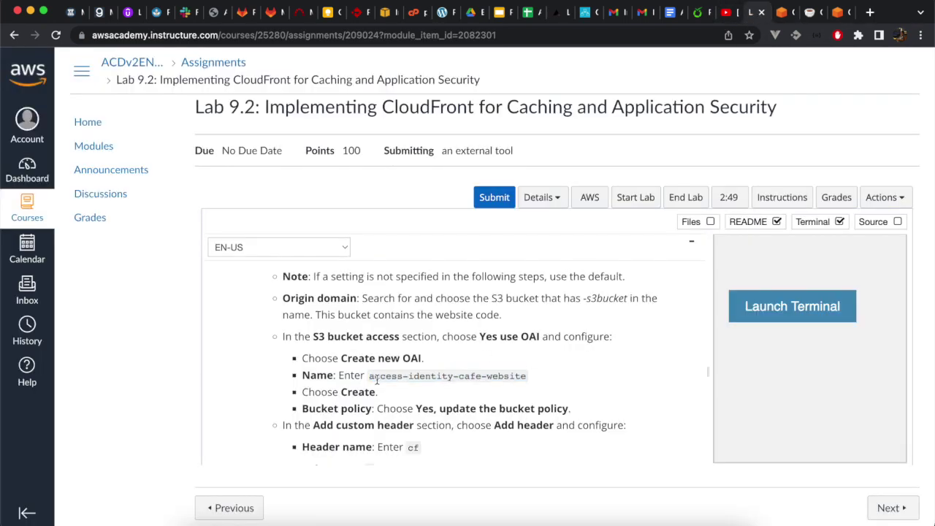
pyautogui.moveTo(369, 375); pyautogui.dragTo(534, 376)
pyautogui.press('super+c')
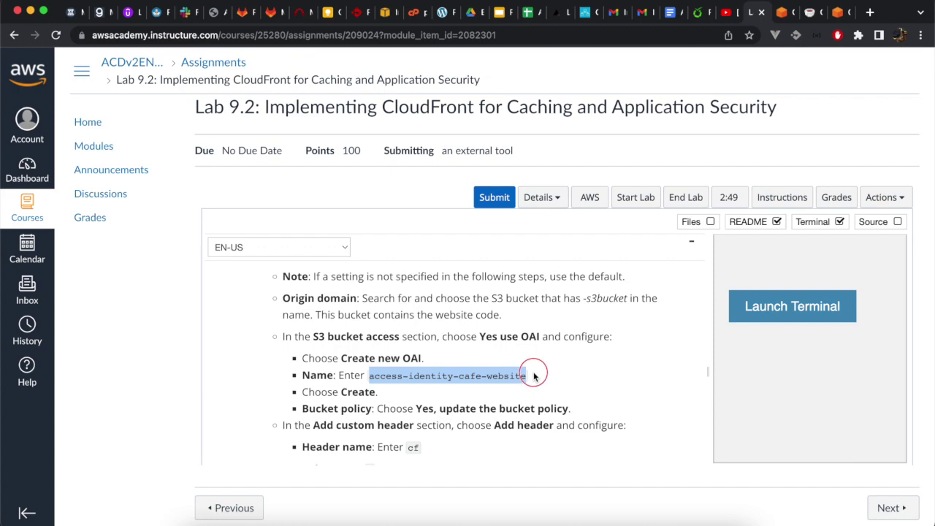
pyautogui.click(782, 13)
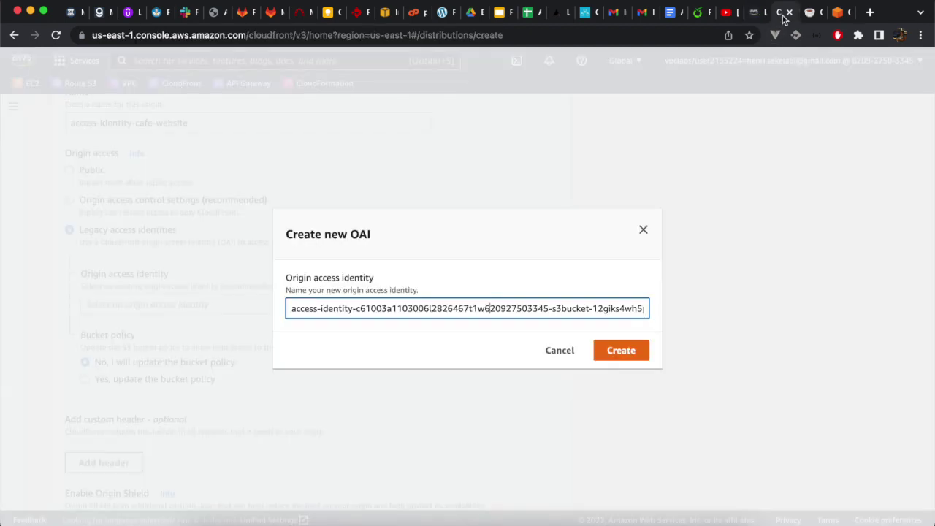
pyautogui.press('super+a')
pyautogui.press('super+v')
pyautogui.click(603, 350)
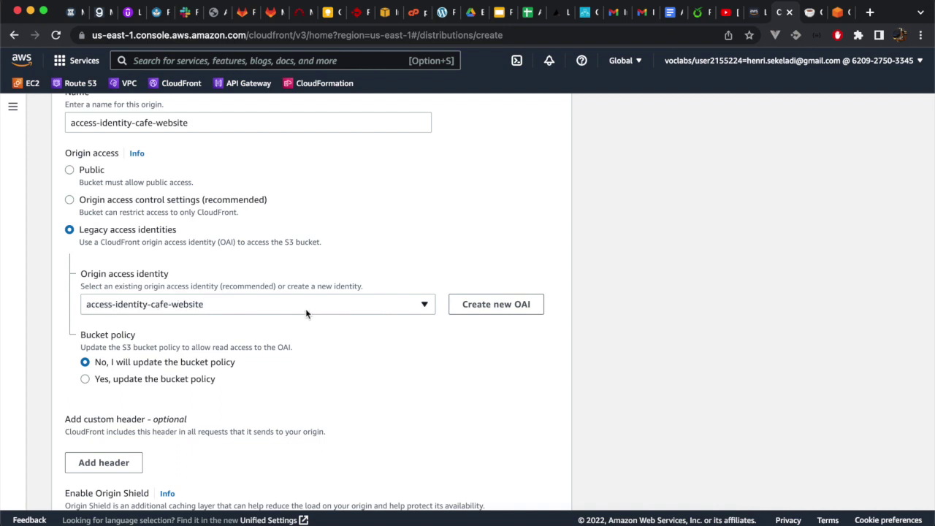
# Step: Select access-identity-cafe-website as the origin access identity and set the bucket policy option to Yes, update the bucket policy
pyautogui.click(306, 313)
pyautogui.click(259, 345)
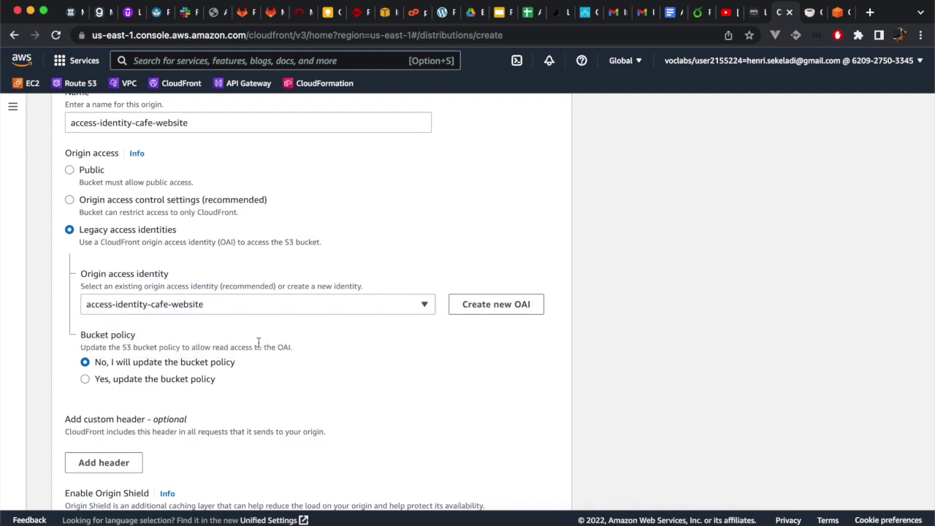
pyautogui.click(162, 383)
# Step: Read the custom header instructions in lab step 13 and add an origin header named CF with value 1
pyautogui.click(752, 12)
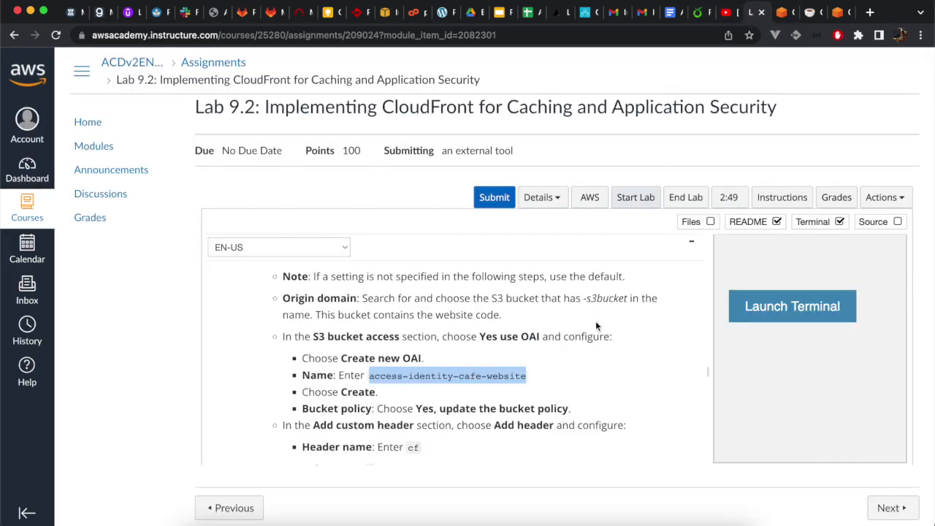
pyautogui.scroll(-5, 628, 384)
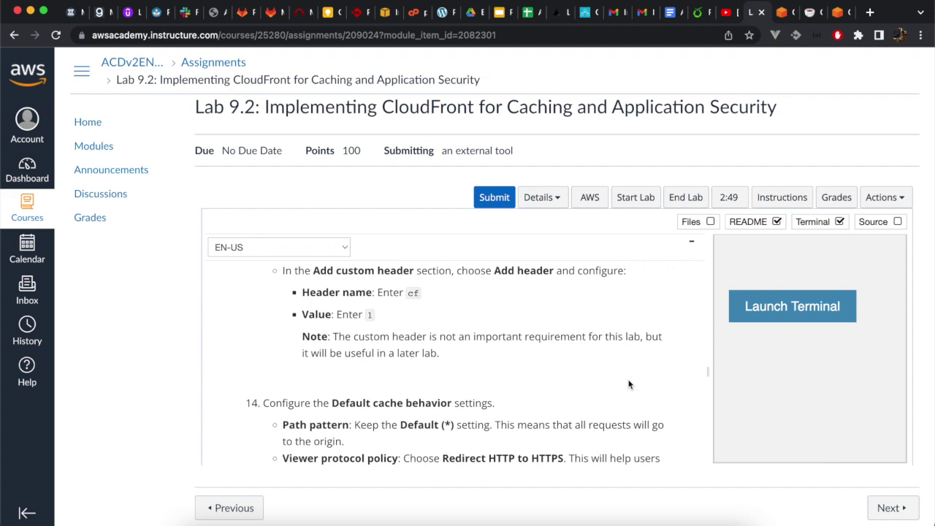
pyautogui.click(783, 12)
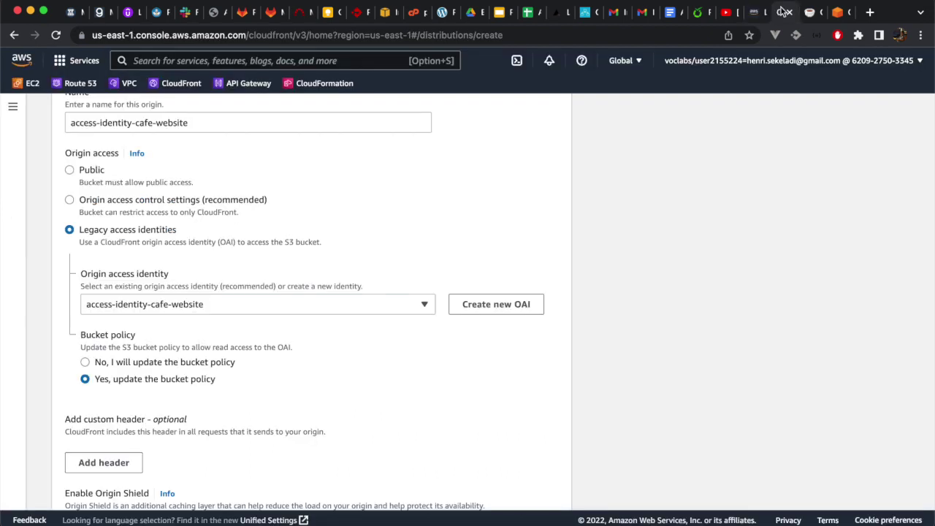
pyautogui.click(83, 461)
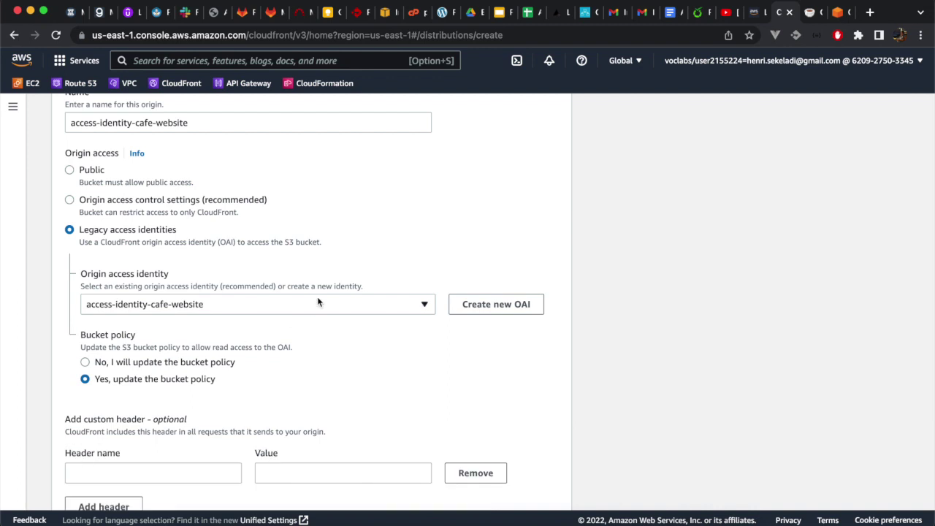
pyautogui.scroll(-3, 317, 302)
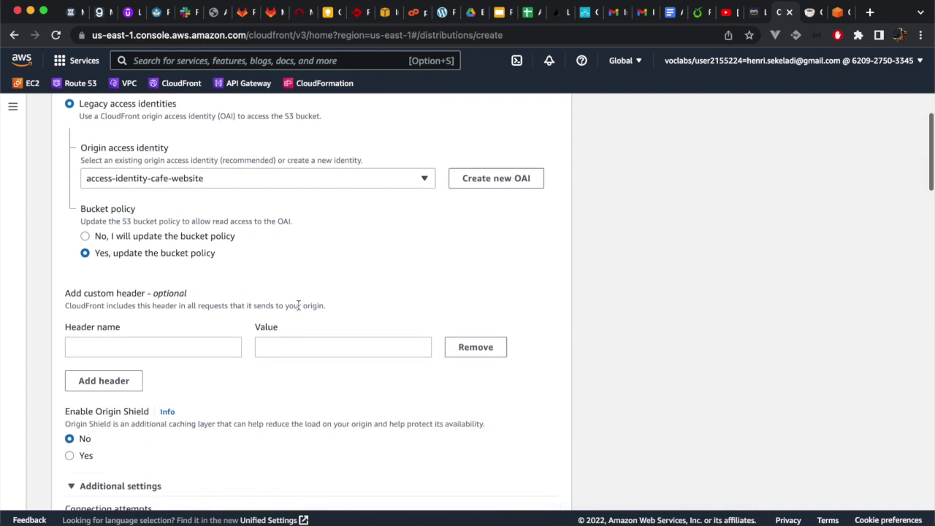
pyautogui.click(181, 348)
pyautogui.write('CF')
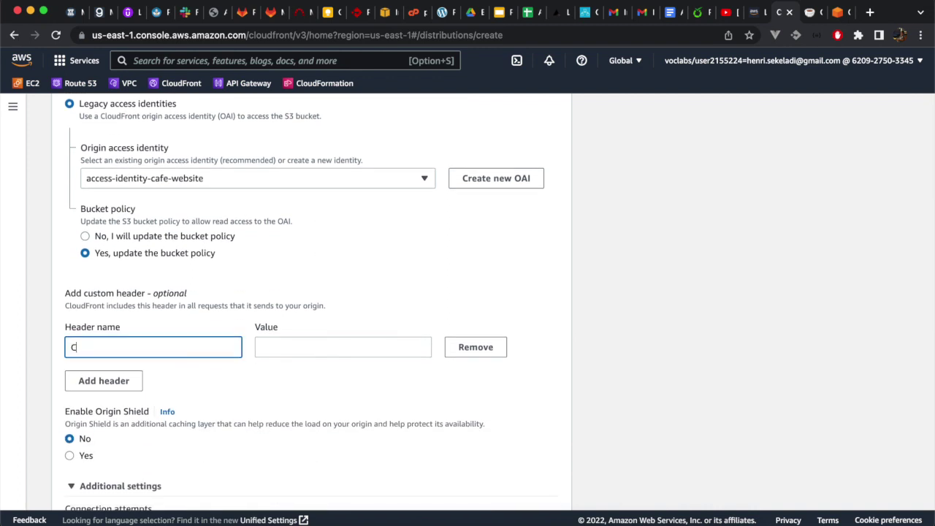
pyautogui.click(340, 351)
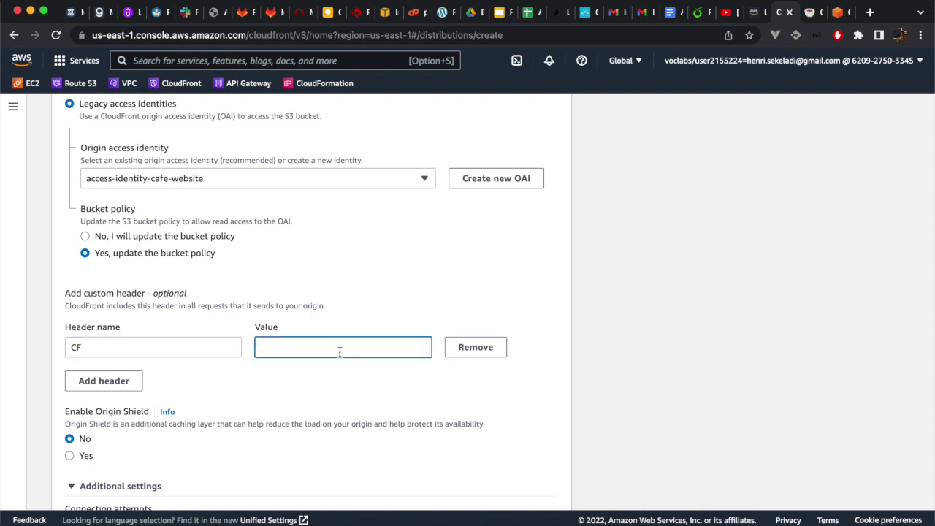
pyautogui.write('1')
# Step: Read lab step 14, set the viewer protocol policy to Redirect HTTP to HTTPS, and check the cache behavior against the instructions
pyautogui.scroll(-5, 544, 337)
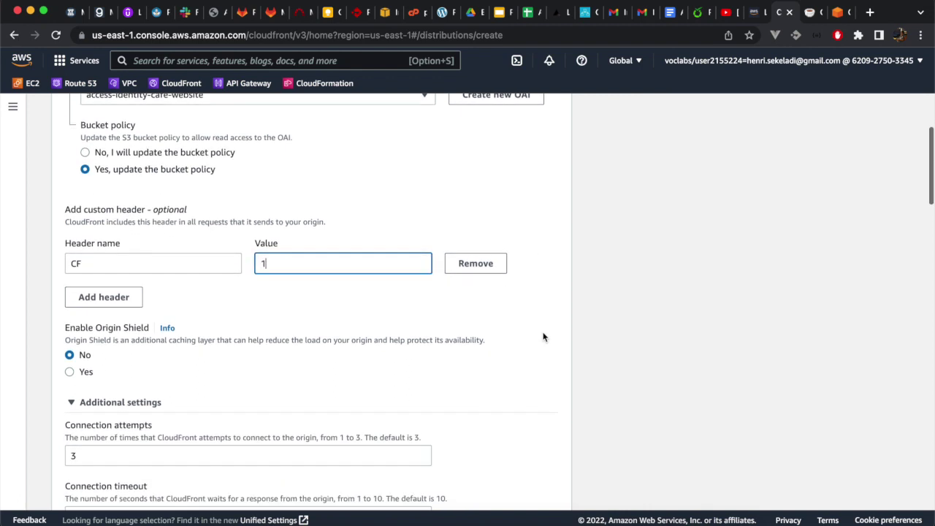
pyautogui.scroll(-3, 544, 337)
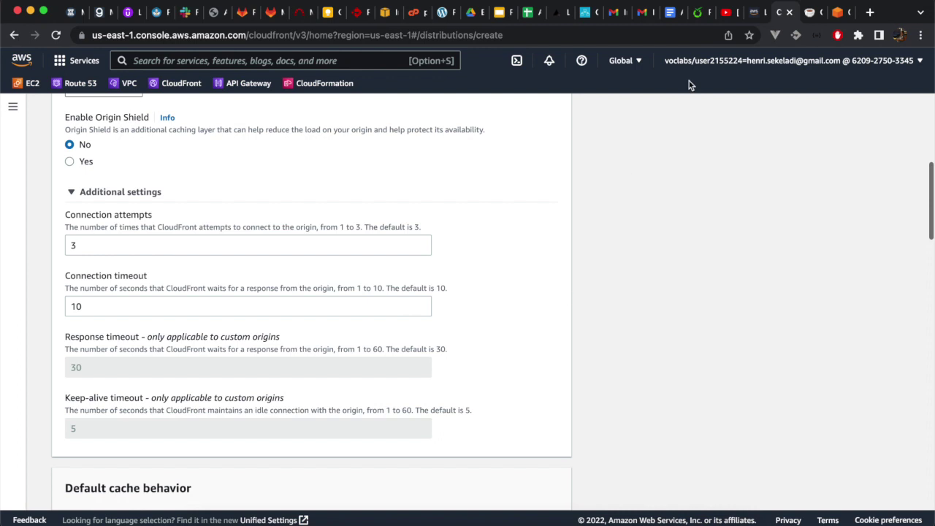
pyautogui.click(752, 12)
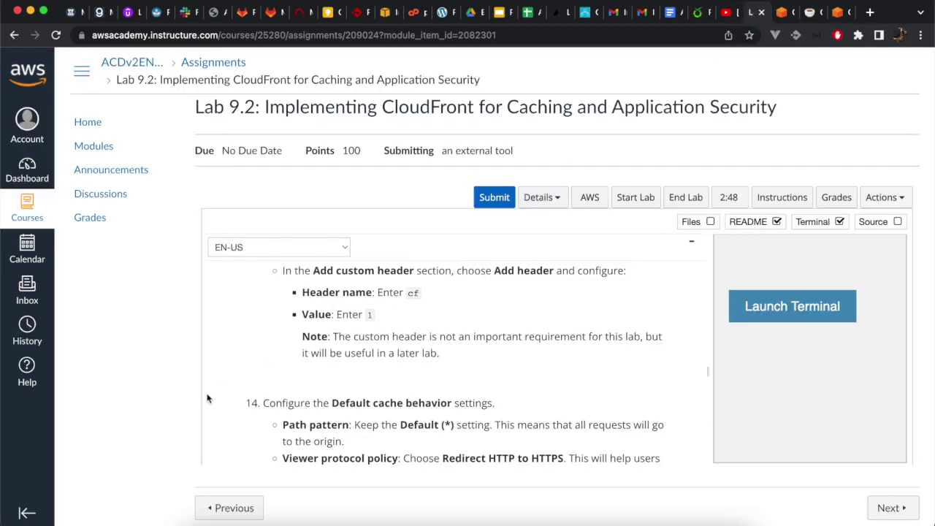
pyautogui.scroll(-4, 208, 398)
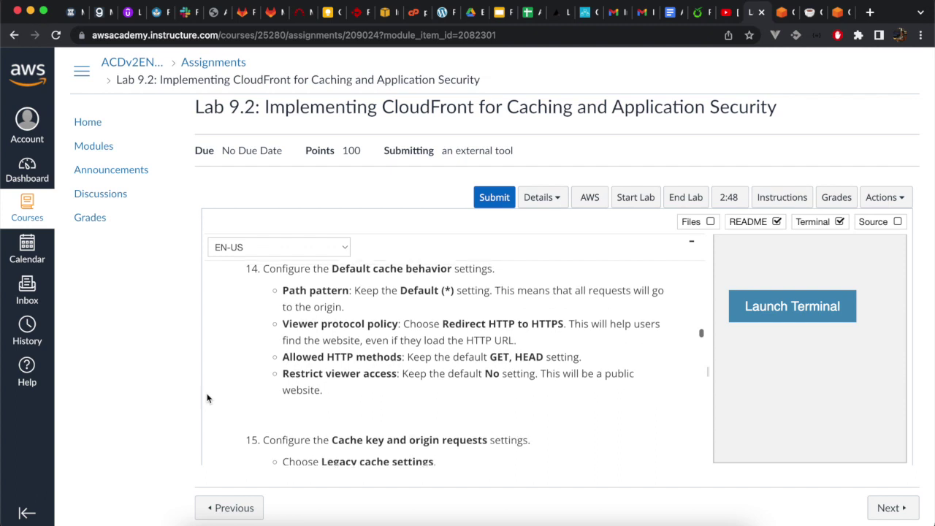
pyautogui.scroll(1, 208, 398)
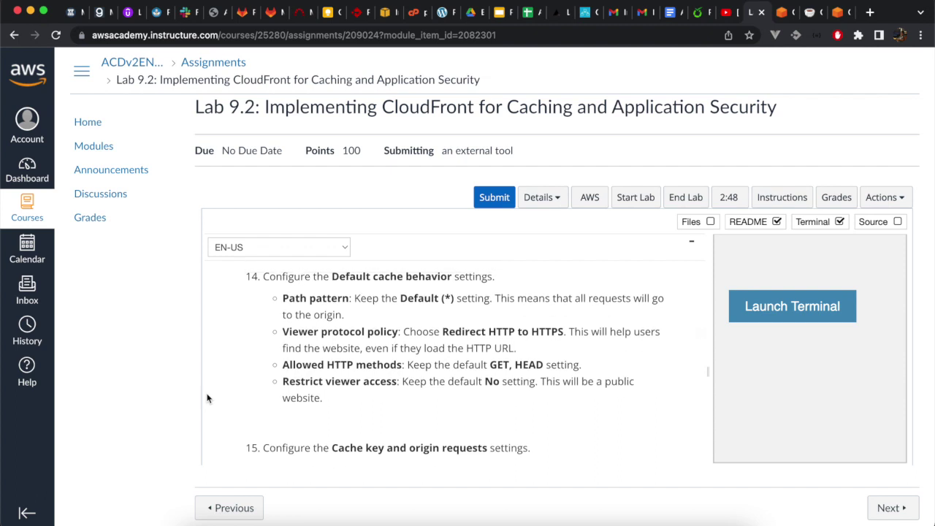
pyautogui.click(785, 15)
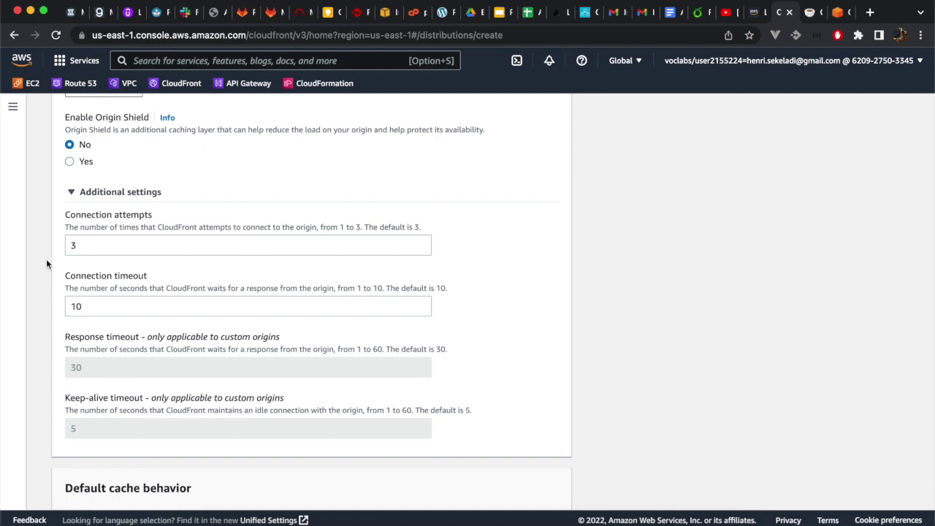
pyautogui.scroll(-5, 46, 259)
pyautogui.scroll(-2, 46, 260)
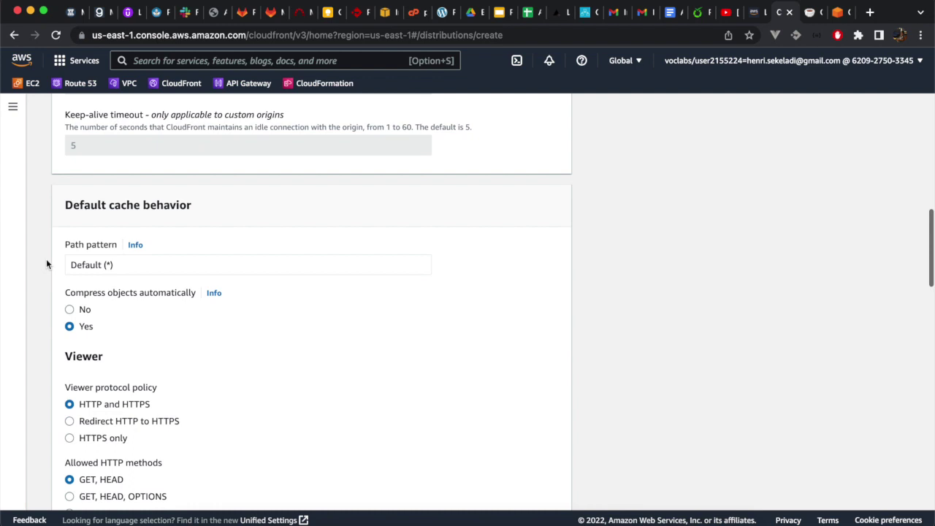
pyautogui.scroll(-2, 46, 264)
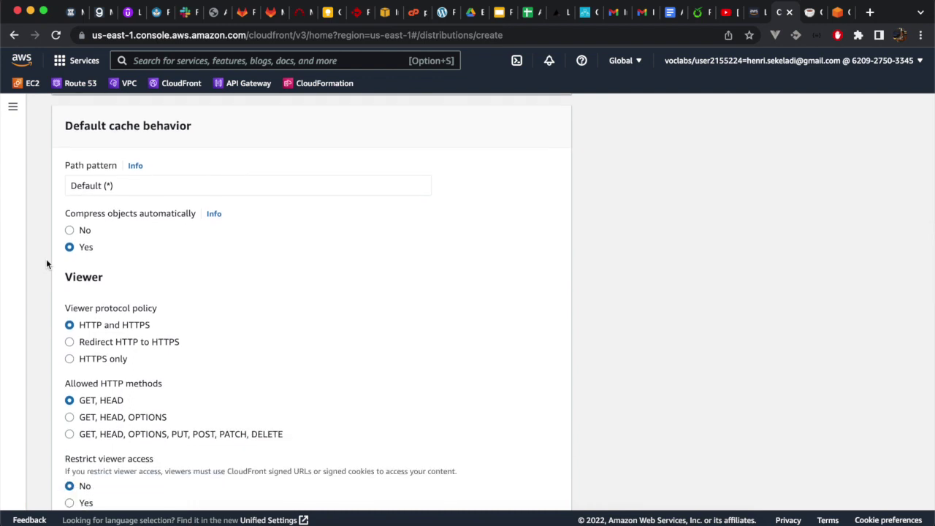
pyautogui.click(70, 342)
pyautogui.click(749, 15)
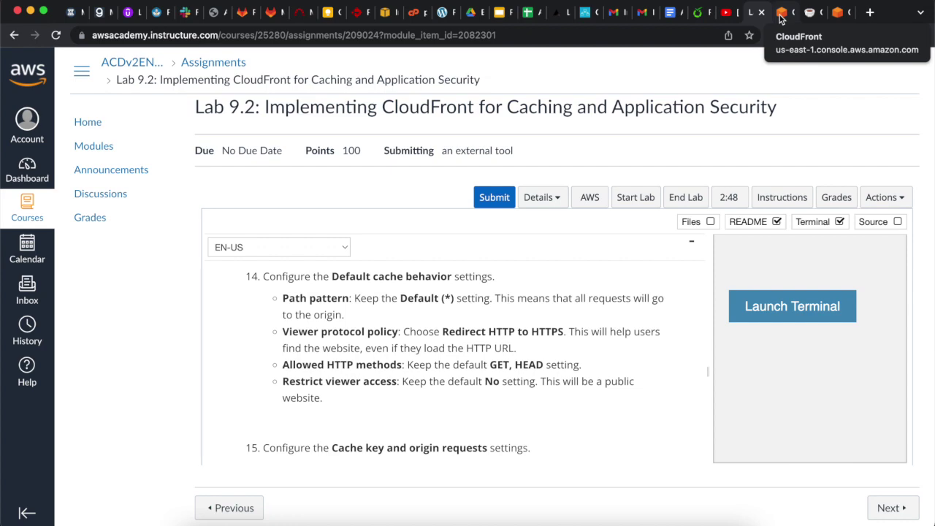
pyautogui.click(779, 15)
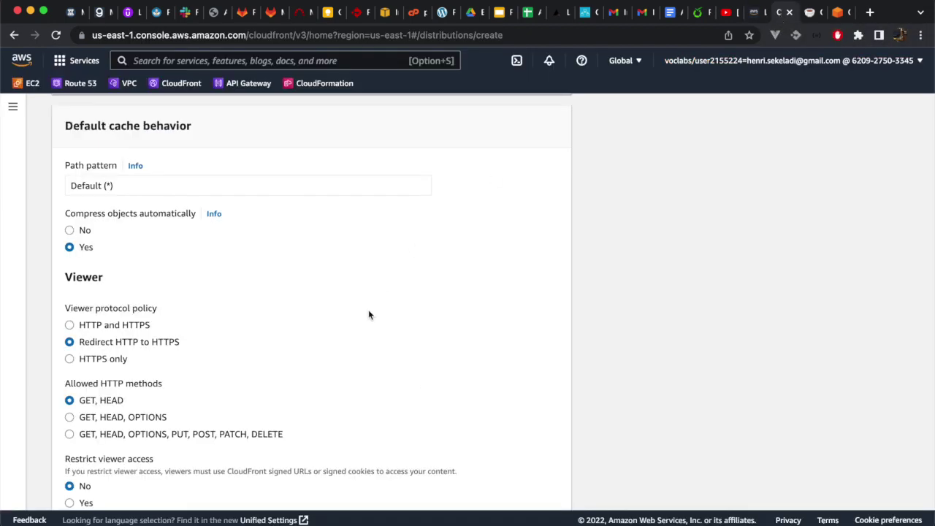
# Step: Read lab step 15 and switch the cache key and origin requests to Legacy cache settings
pyautogui.scroll(-3, 369, 314)
pyautogui.scroll(-5, 369, 314)
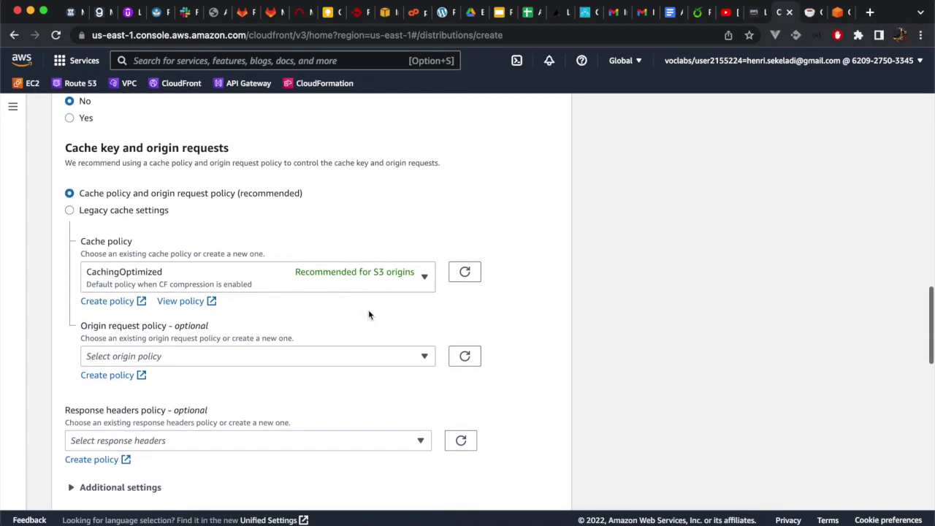
pyautogui.click(755, 14)
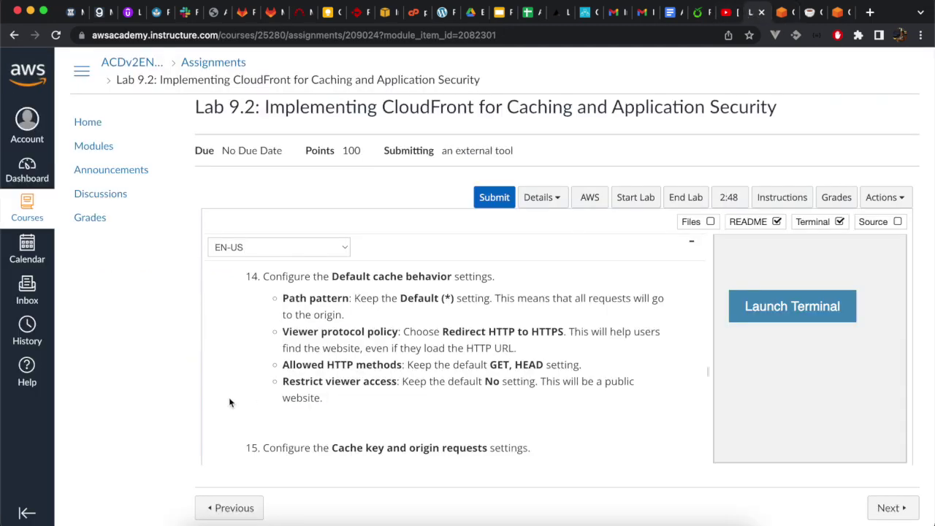
pyautogui.scroll(-5, 230, 401)
pyautogui.scroll(1, 230, 401)
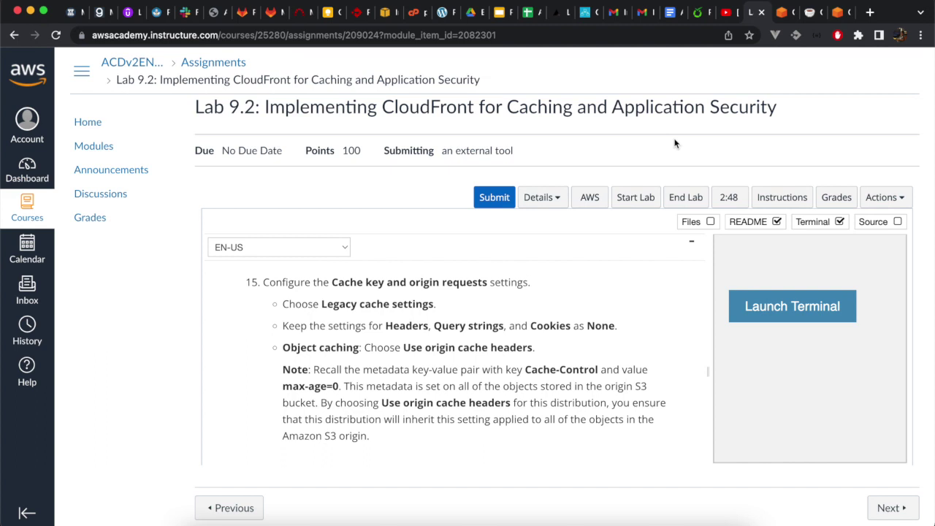
pyautogui.click(781, 12)
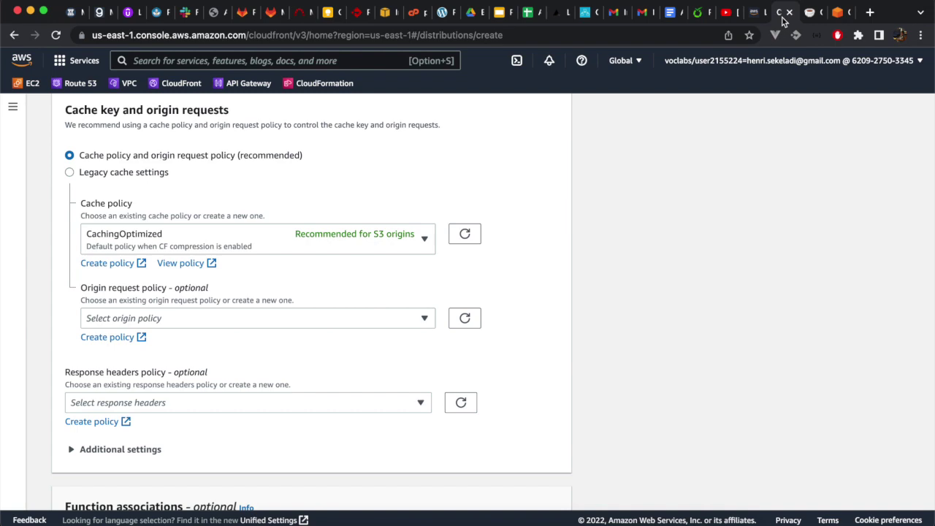
pyautogui.click(138, 177)
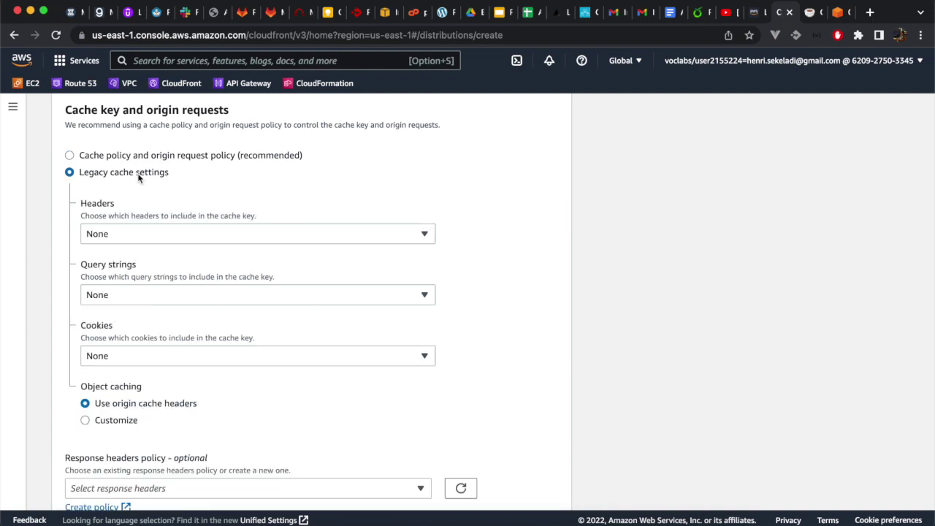
# Step: Check the cache key, object caching, price class, alternate domain name and SSL certificate settings against lab steps 15 and 16
pyautogui.click(753, 13)
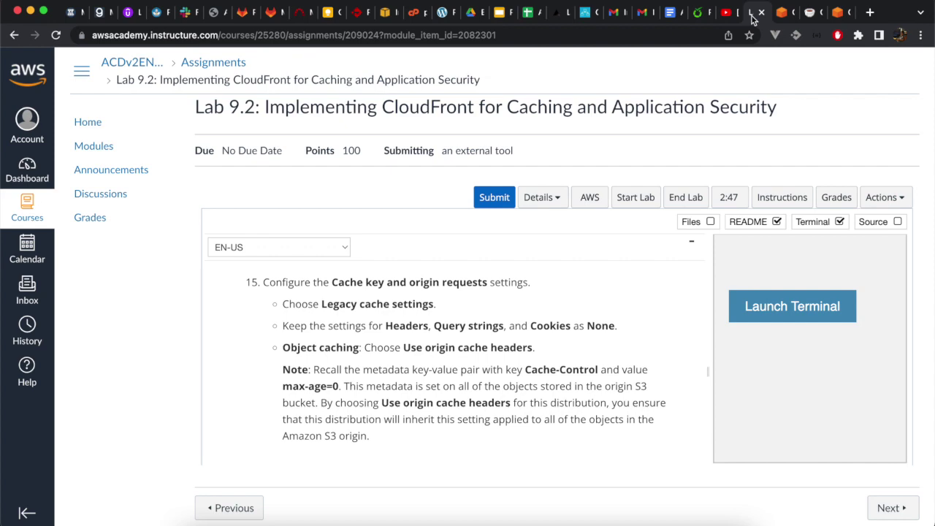
pyautogui.click(780, 12)
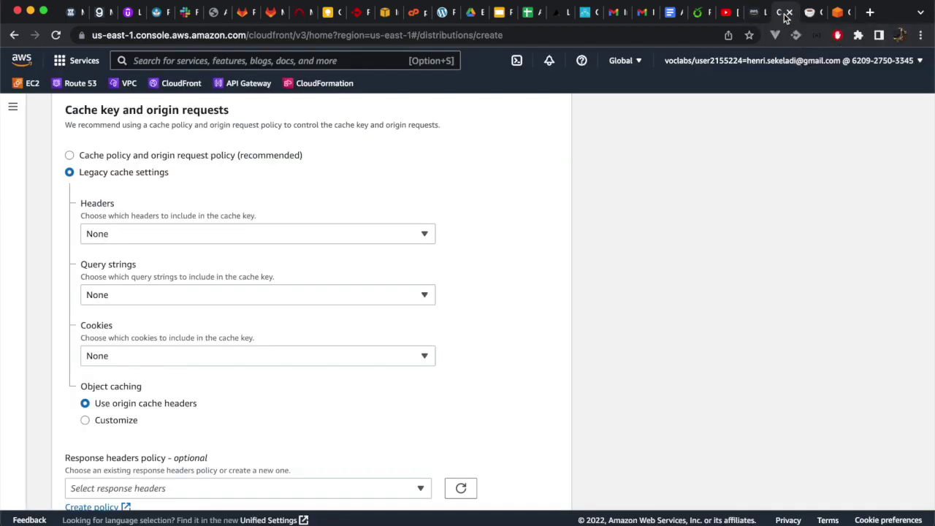
pyautogui.scroll(-5, 402, 339)
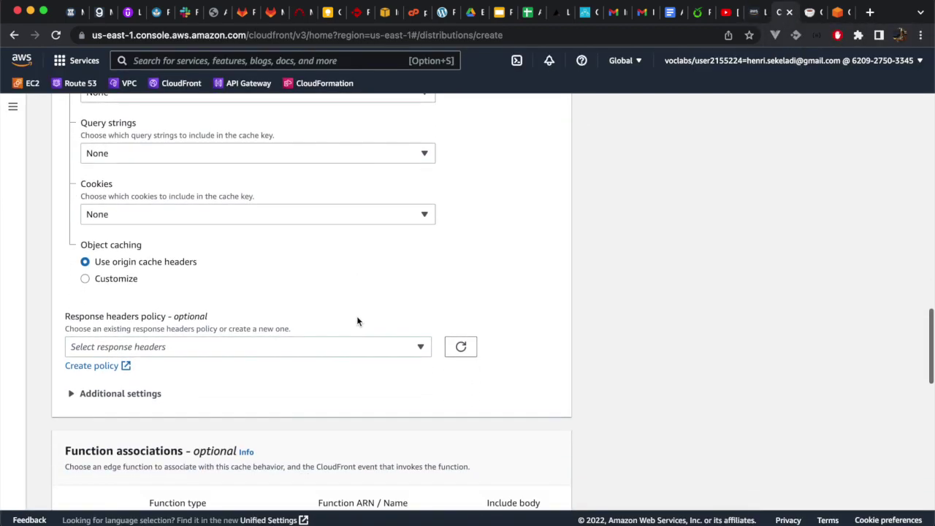
pyautogui.scroll(-2, 357, 320)
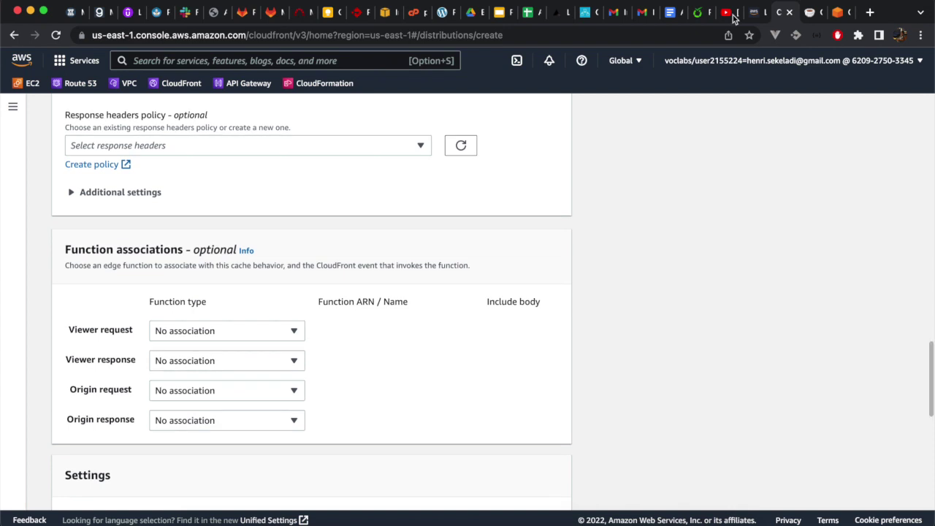
pyautogui.click(756, 14)
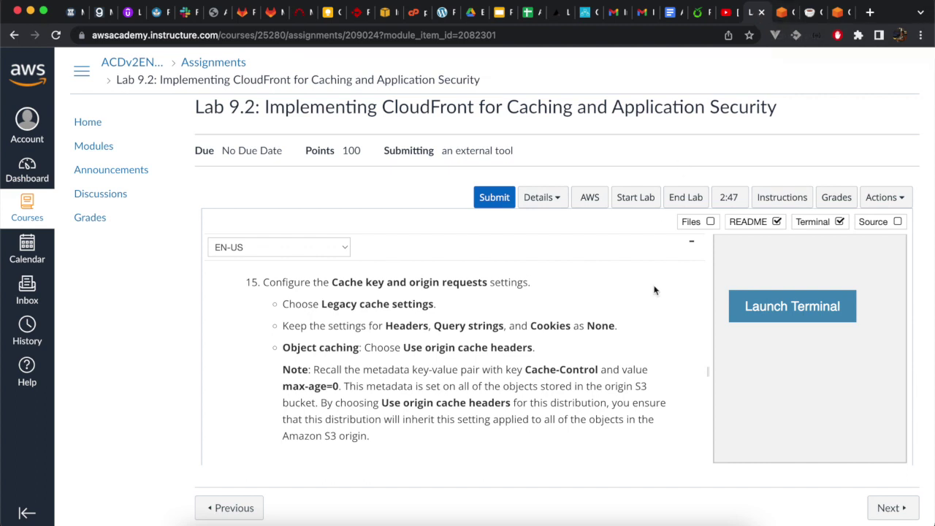
pyautogui.click(780, 12)
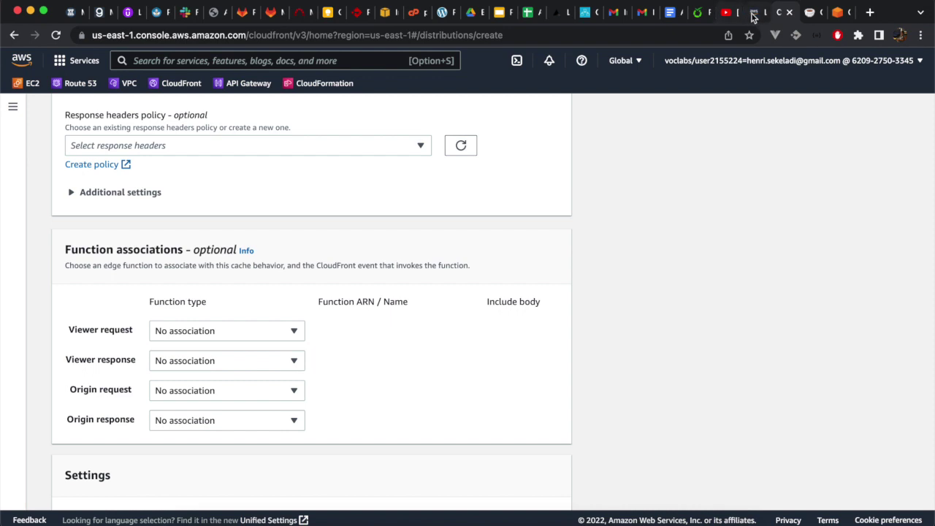
pyautogui.click(752, 12)
pyautogui.scroll(-5, 659, 353)
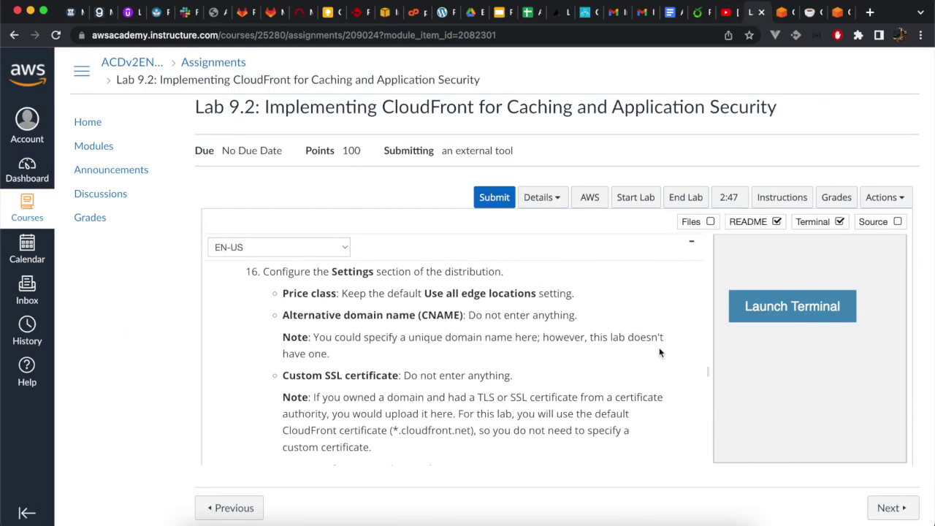
pyautogui.click(786, 14)
pyautogui.scroll(-8, 629, 263)
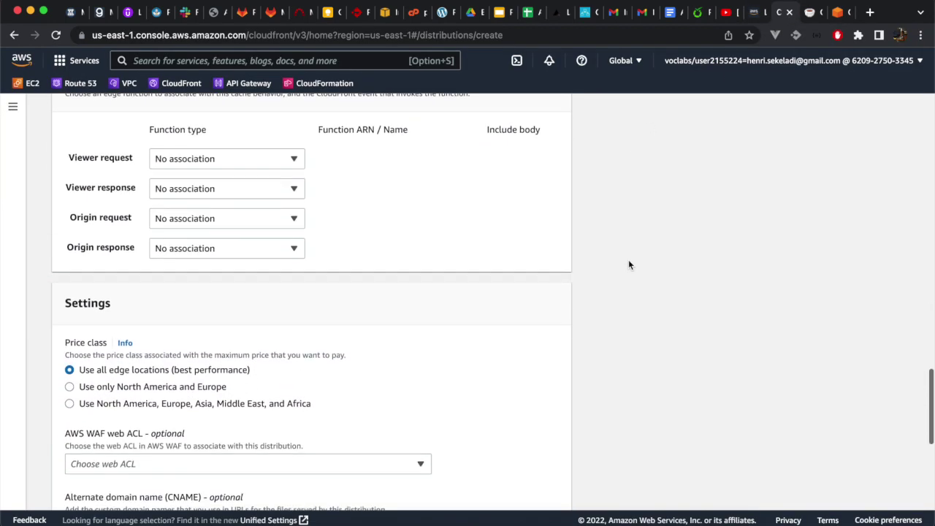
pyautogui.scroll(-2, 630, 264)
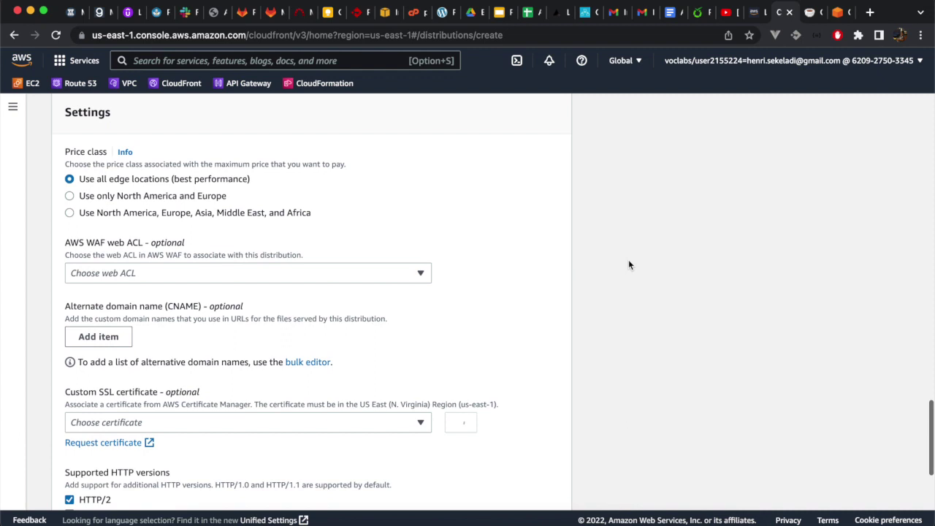
# Step: Read the rest of lab step 16 and set the distribution's default root object to index.html
pyautogui.click(755, 12)
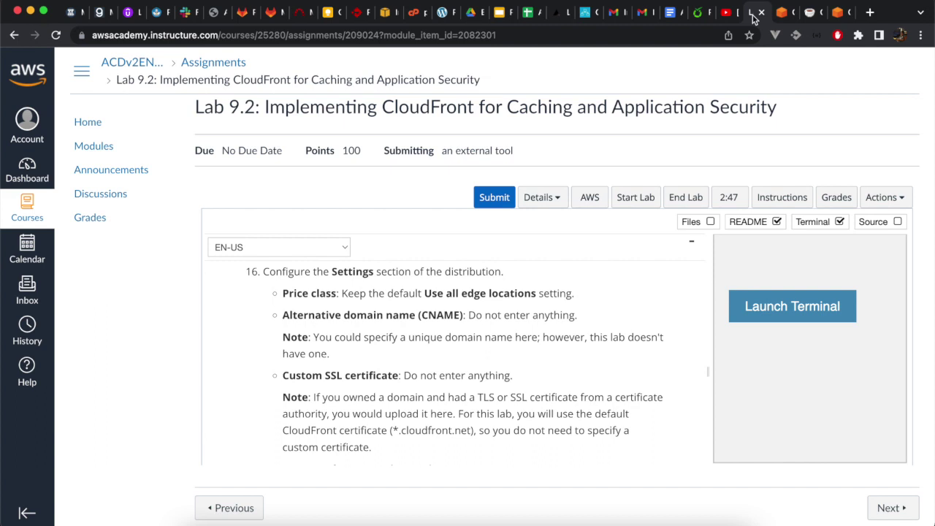
pyautogui.scroll(-5, 658, 410)
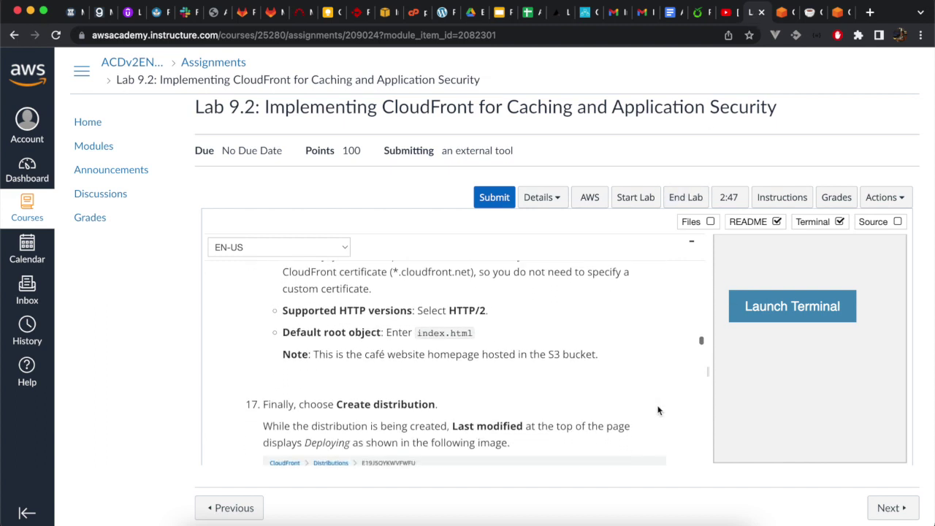
pyautogui.scroll(-1, 657, 410)
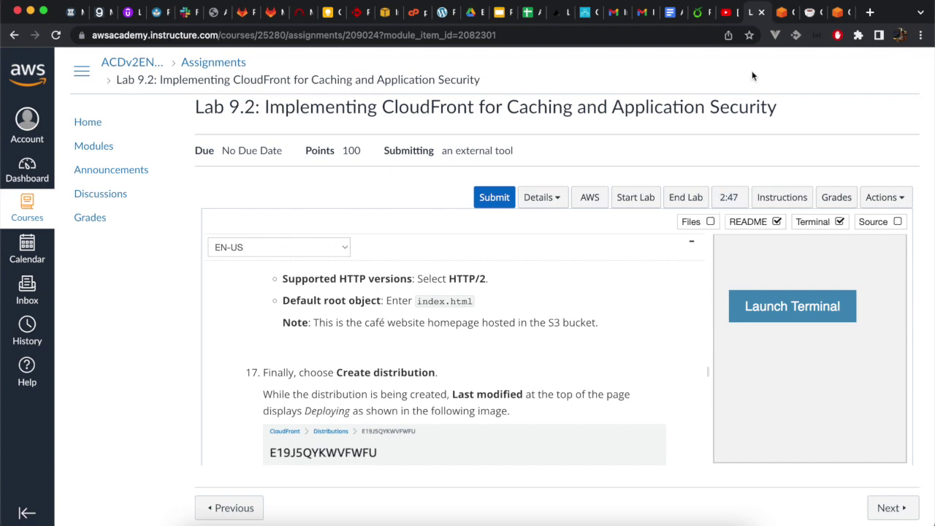
pyautogui.click(783, 14)
pyautogui.scroll(-5, 402, 278)
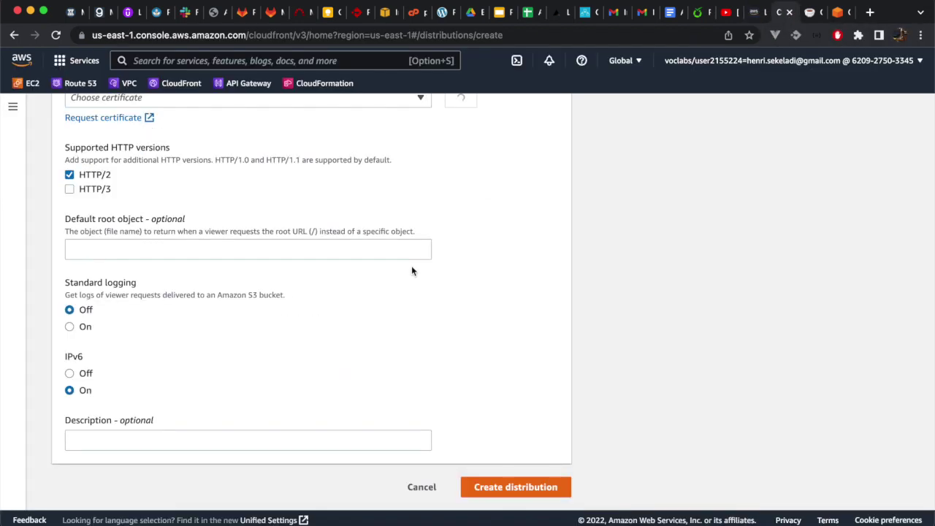
pyautogui.click(271, 248)
pyautogui.write('ind')
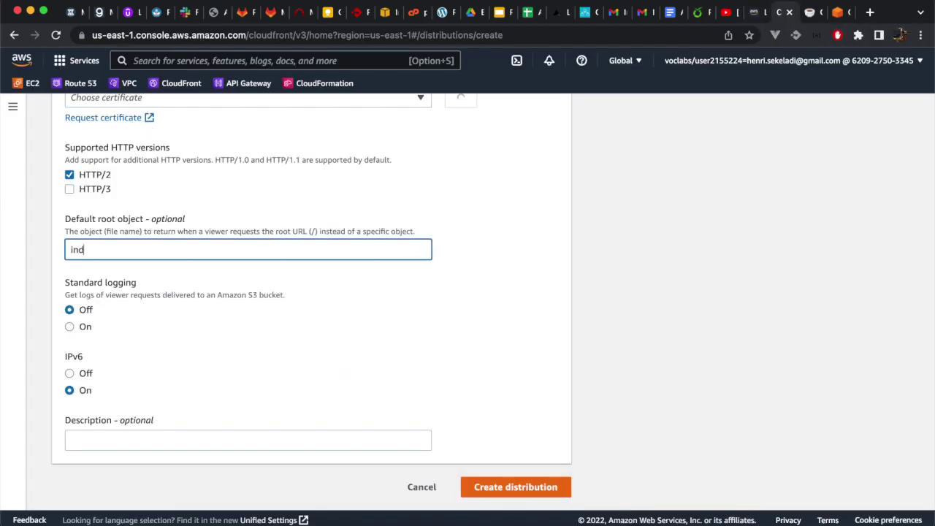
pyautogui.write('ex.html')
# Step: Read lab step 17, create the CloudFront distribution and dismiss the notification banners
pyautogui.click(754, 15)
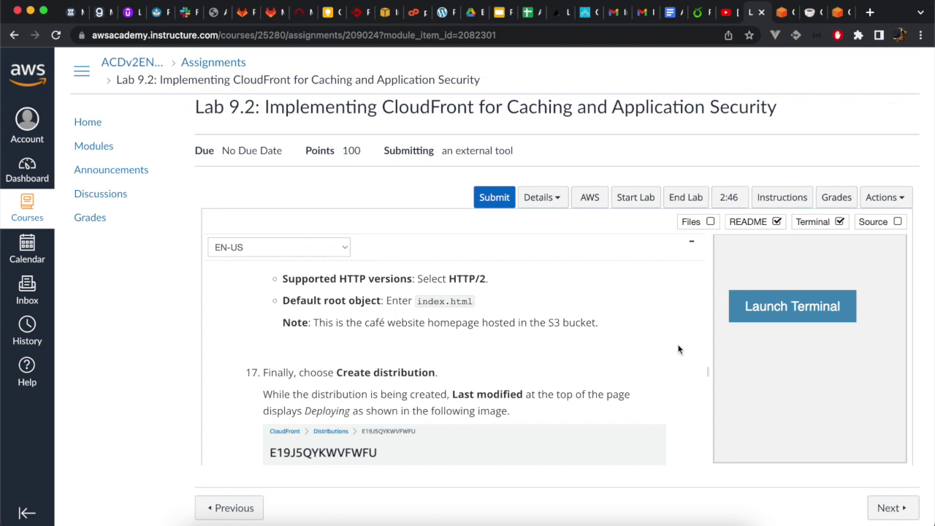
pyautogui.scroll(-3, 678, 350)
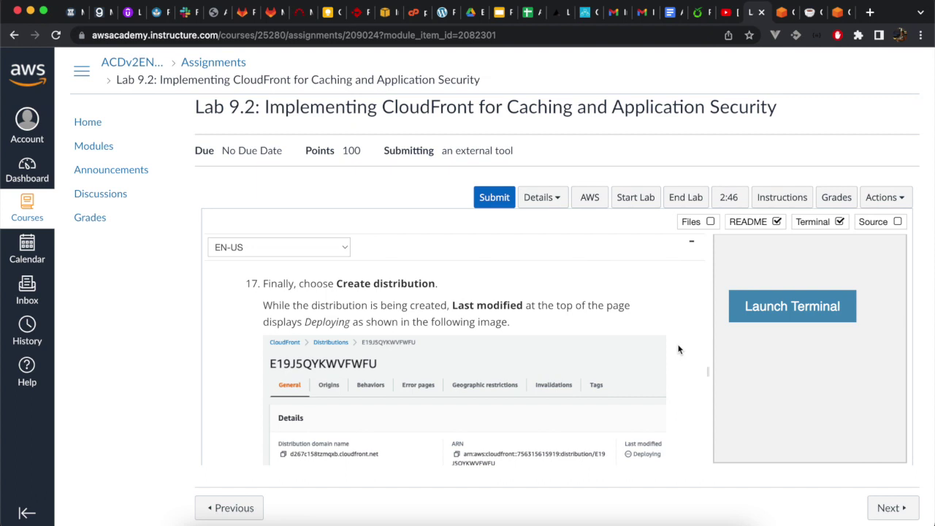
pyautogui.click(781, 12)
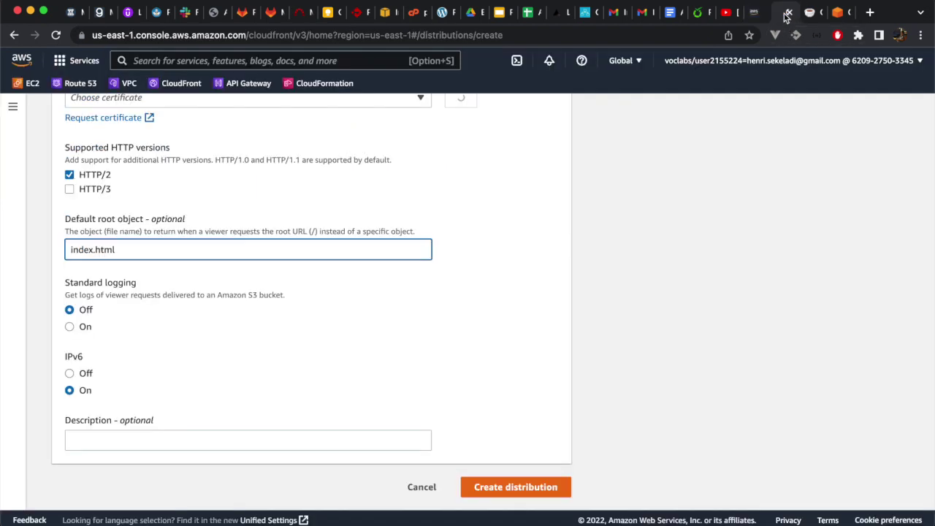
pyautogui.click(504, 489)
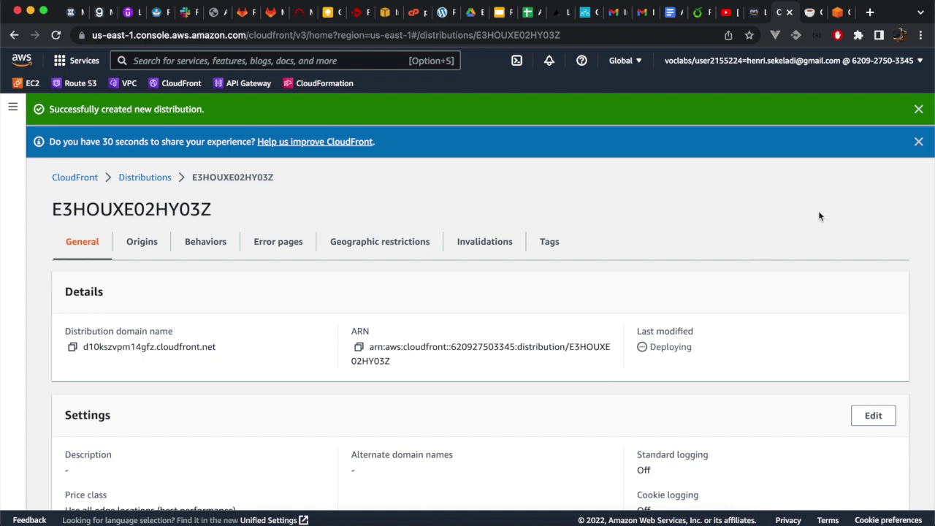
pyautogui.click(918, 141)
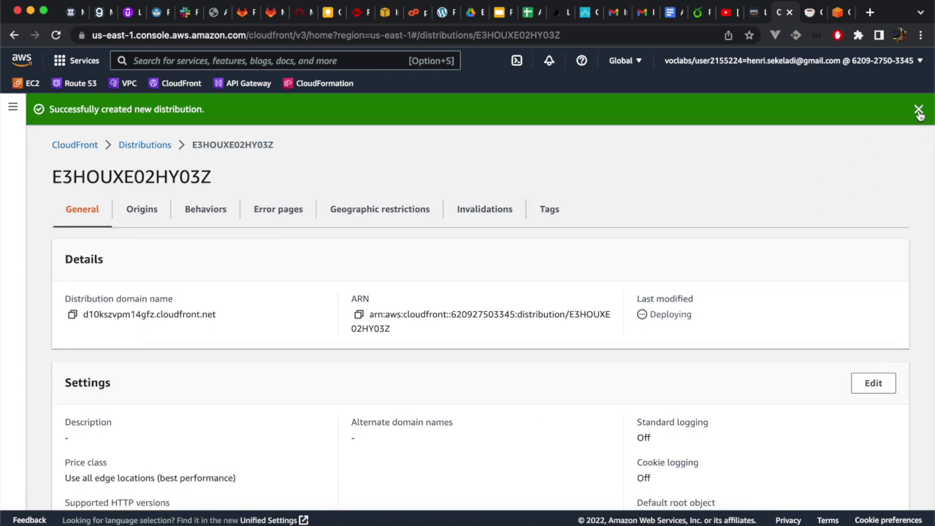
pyautogui.click(918, 109)
# Step: Read lab step 18, find the S3 console in a new browser tab and open the bucket with -s3bucket in its name
pyautogui.click(755, 13)
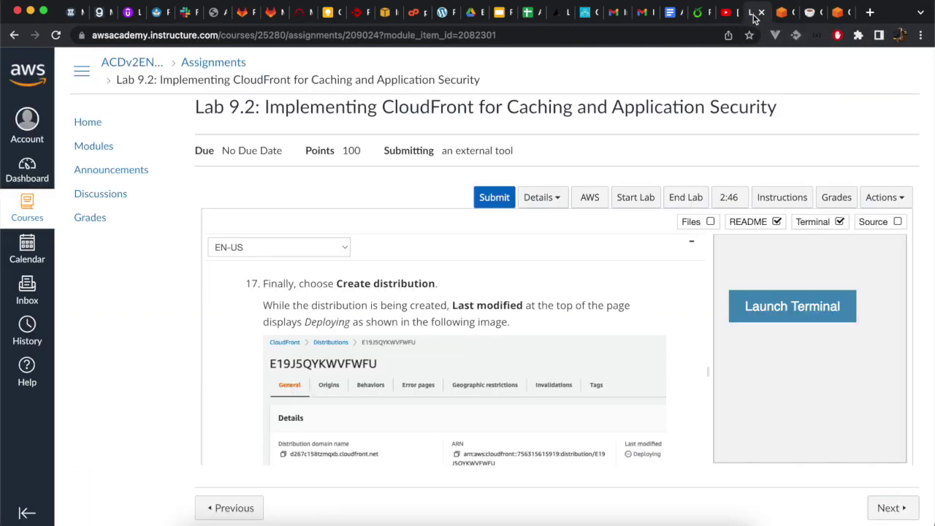
pyautogui.scroll(-2, 685, 380)
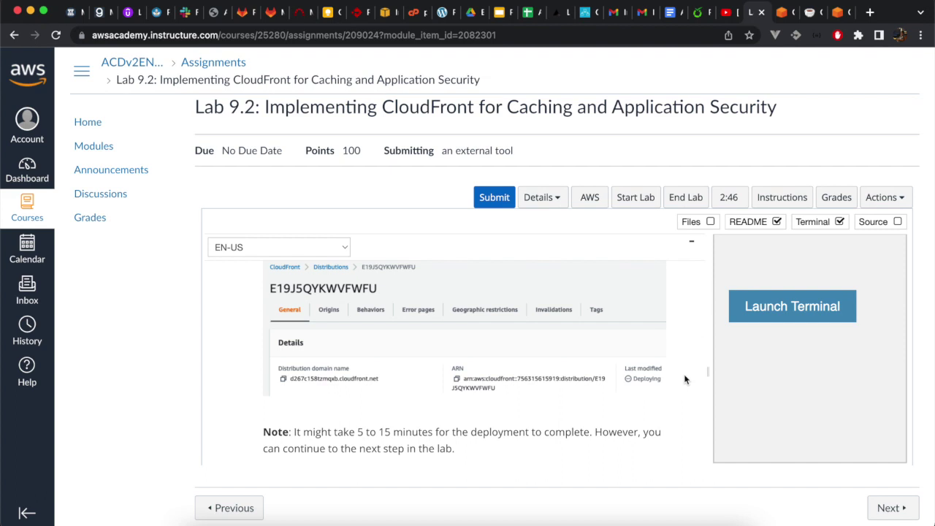
pyautogui.scroll(-4, 685, 379)
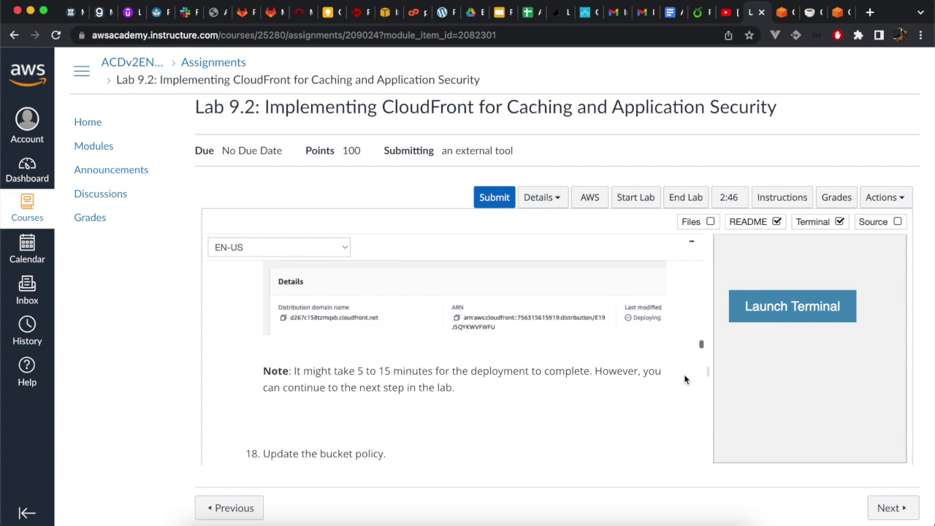
pyautogui.scroll(-3, 685, 379)
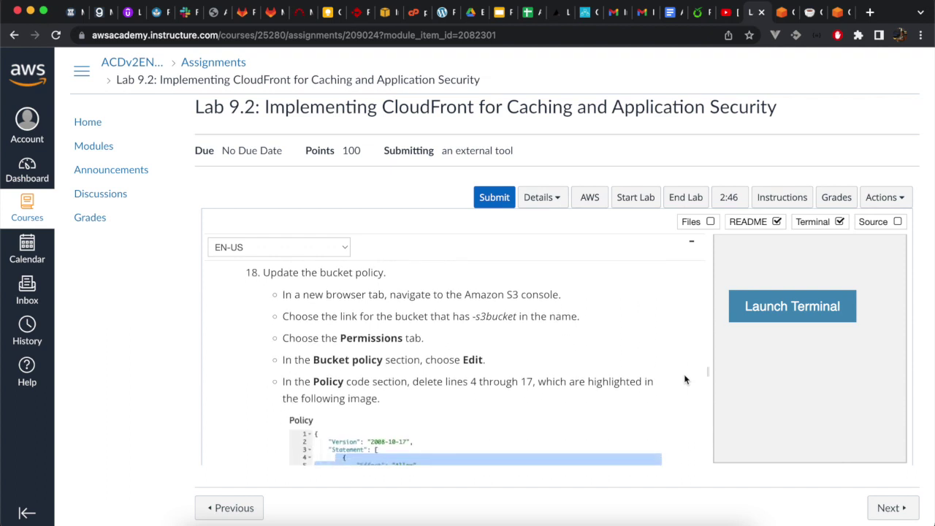
pyautogui.click(785, 15)
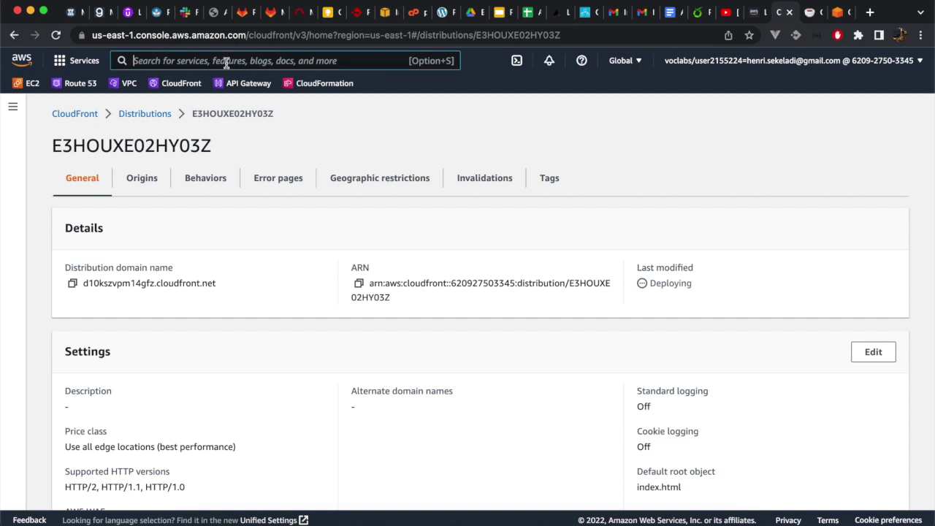
pyautogui.write('s3')
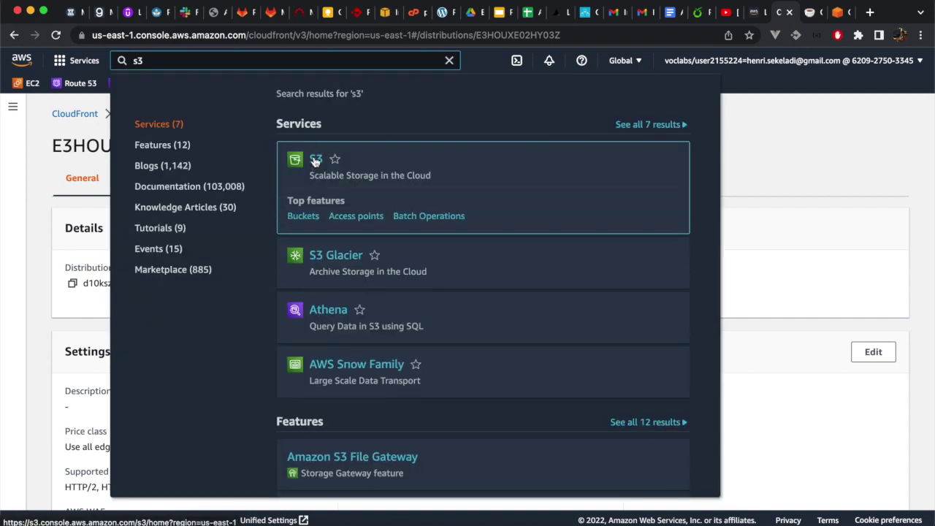
pyautogui.rightClick(315, 161)
pyautogui.click(333, 165)
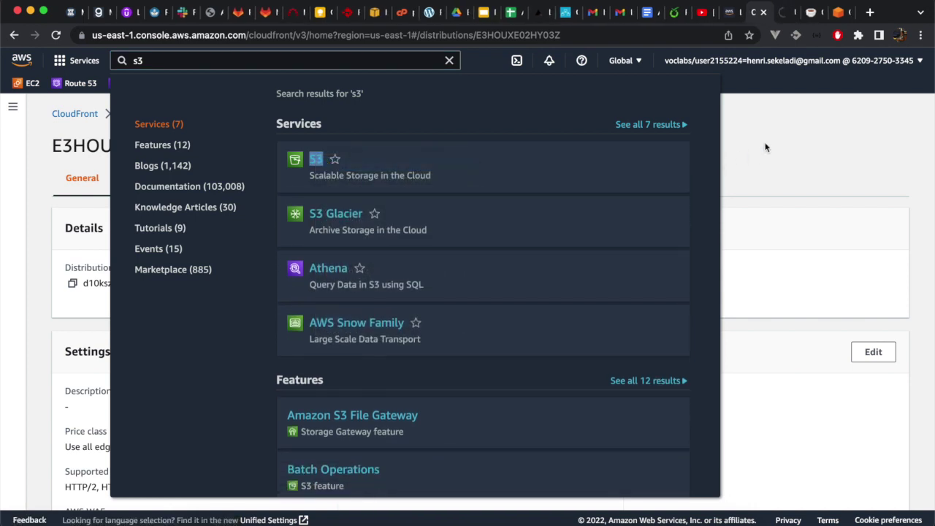
pyautogui.click(766, 147)
pyautogui.click(780, 12)
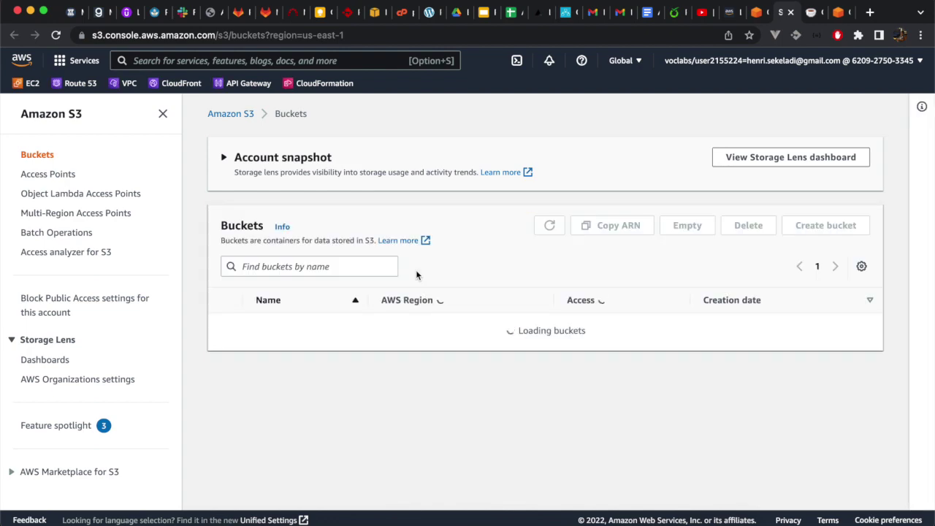
pyautogui.click(428, 337)
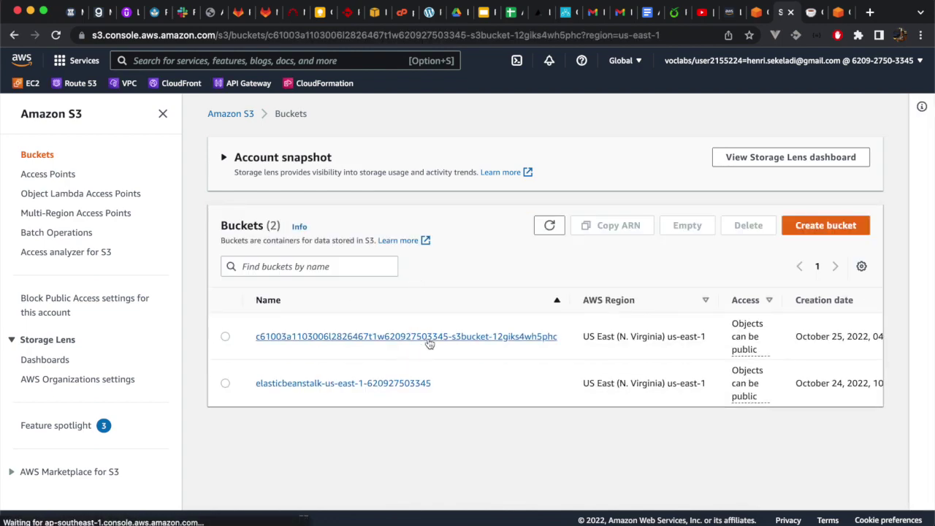
# Step: Read lab step 18's bucket policy instructions and open the policy of the -s3bucket bucket for editing
pyautogui.click(728, 15)
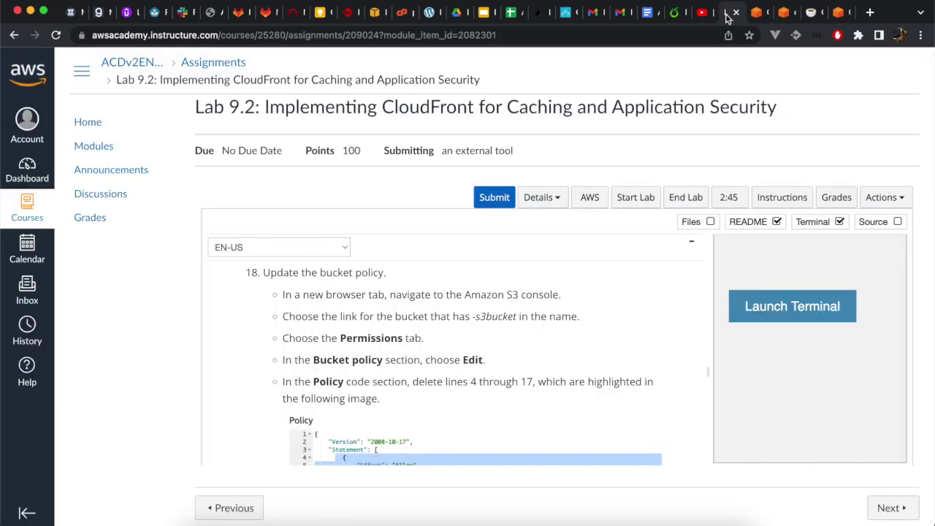
pyautogui.scroll(-3, 680, 306)
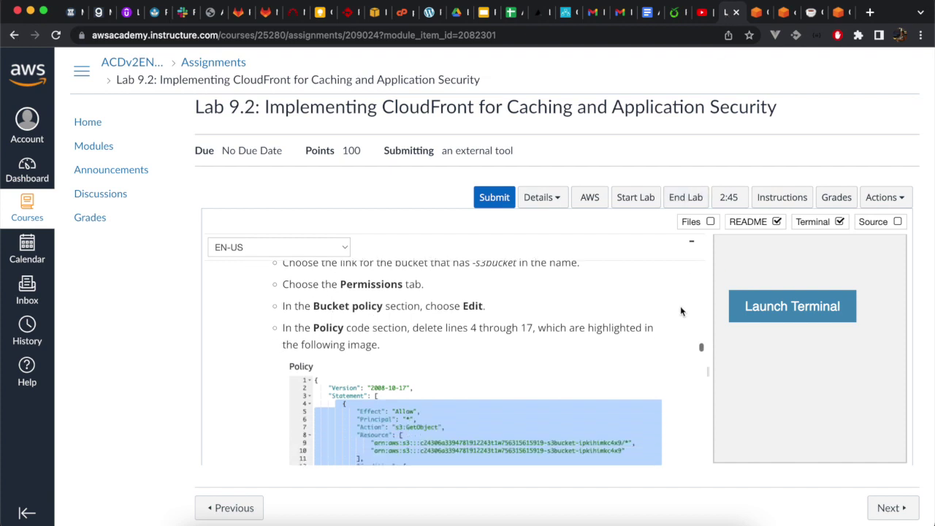
pyautogui.scroll(-1, 680, 311)
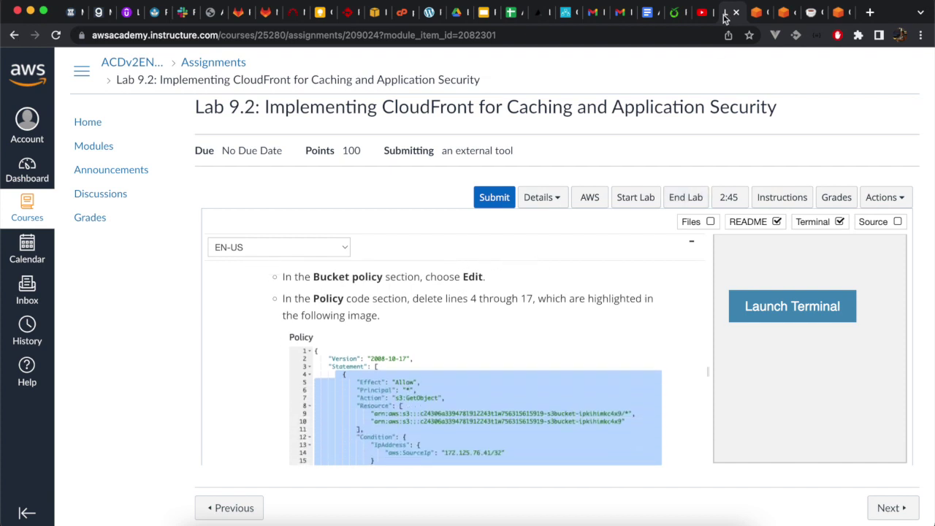
pyautogui.scroll(1, 612, 297)
pyautogui.scroll(-1, 665, 287)
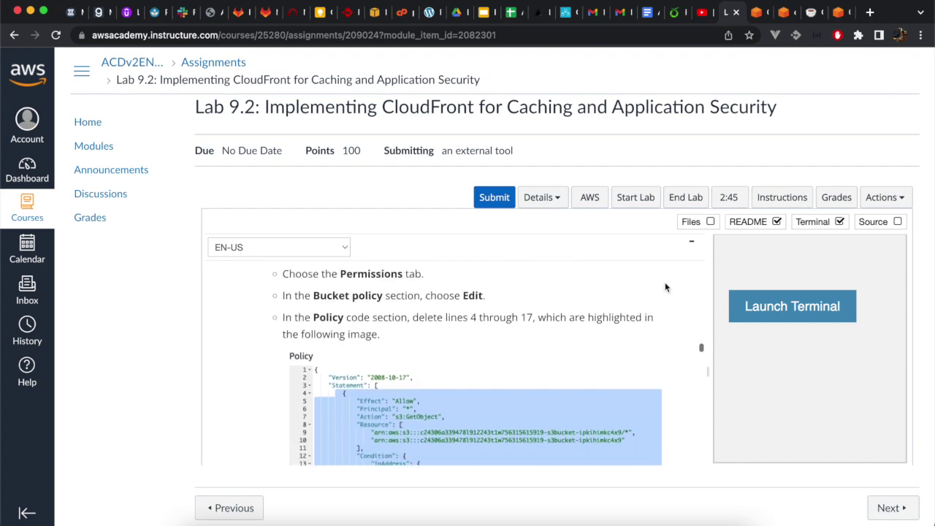
pyautogui.click(784, 13)
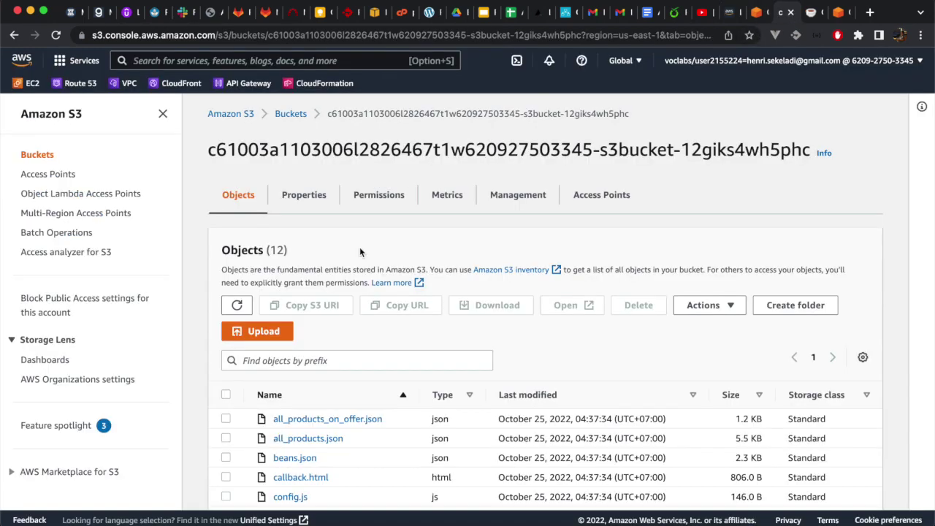
pyautogui.click(365, 200)
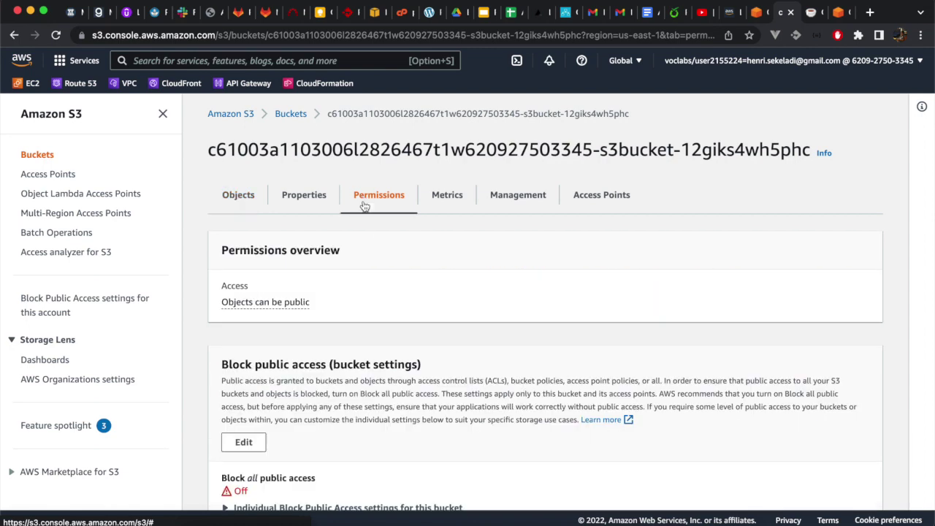
pyautogui.scroll(-8, 365, 256)
pyautogui.scroll(-5, 365, 330)
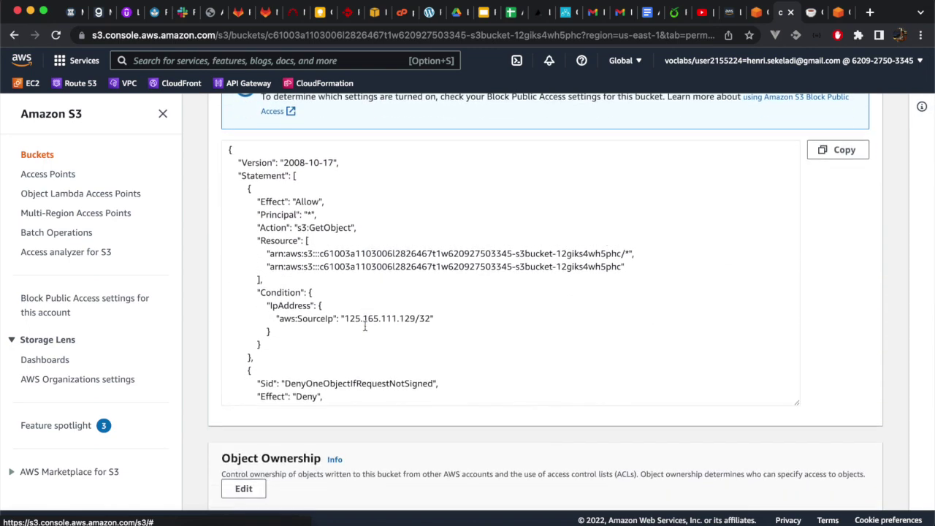
pyautogui.scroll(5, 365, 328)
pyautogui.click(244, 204)
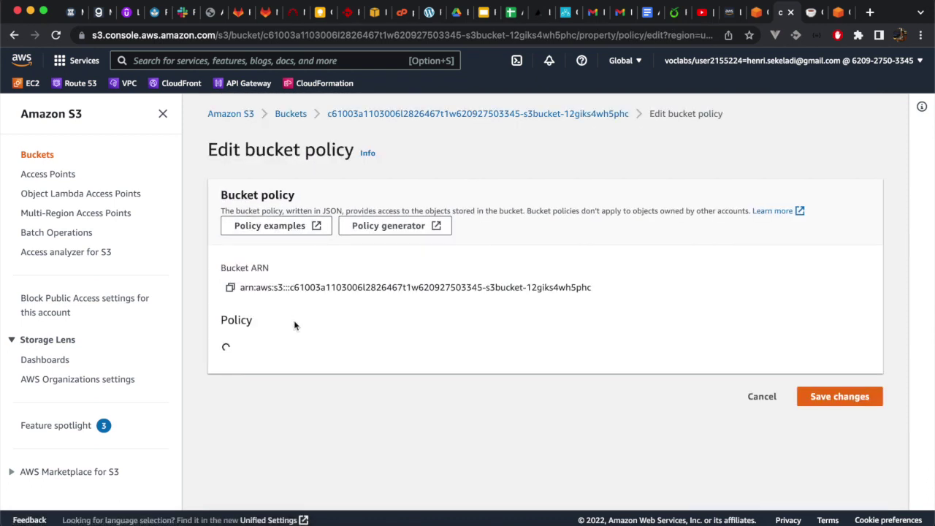
# Step: Delete the first Allow statement with the source IP condition, lines 4 through 17, from the bucket policy and save the changes
pyautogui.scroll(-4, 294, 320)
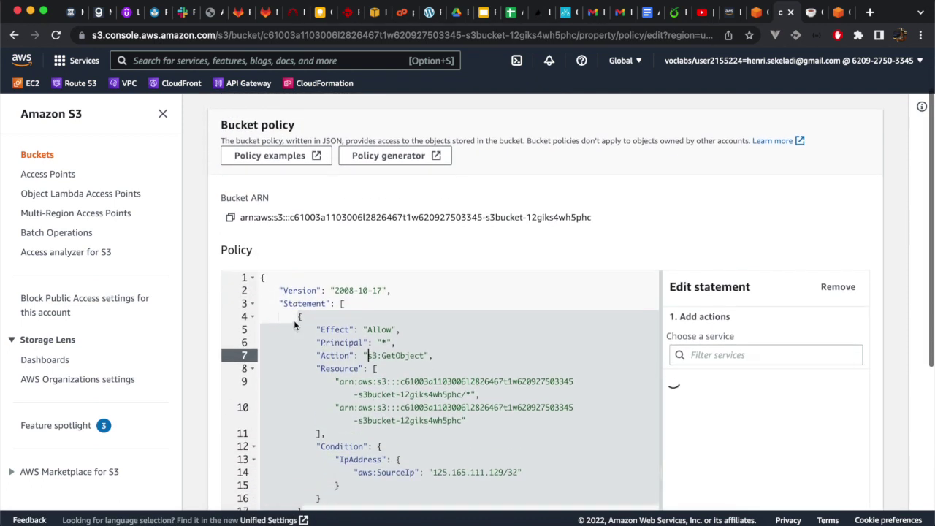
pyautogui.click(301, 430)
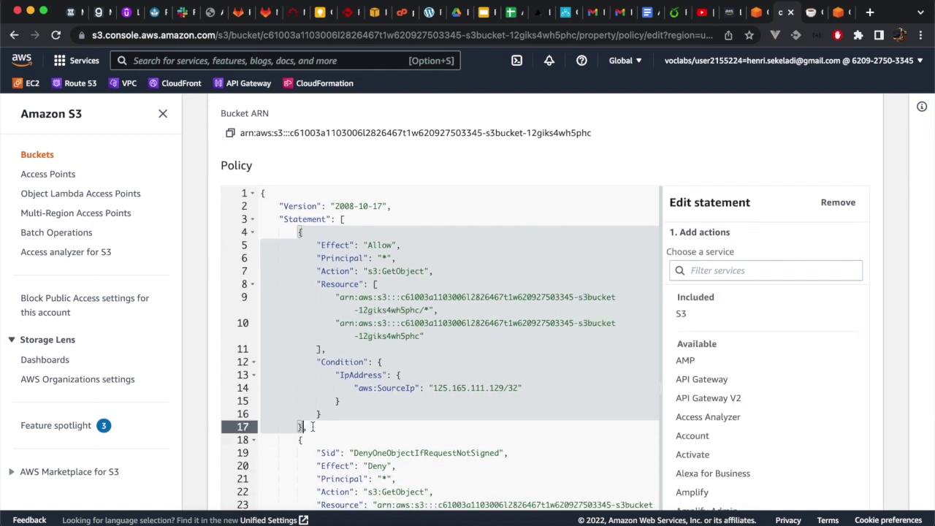
pyautogui.moveTo(307, 428); pyautogui.dragTo(300, 236)
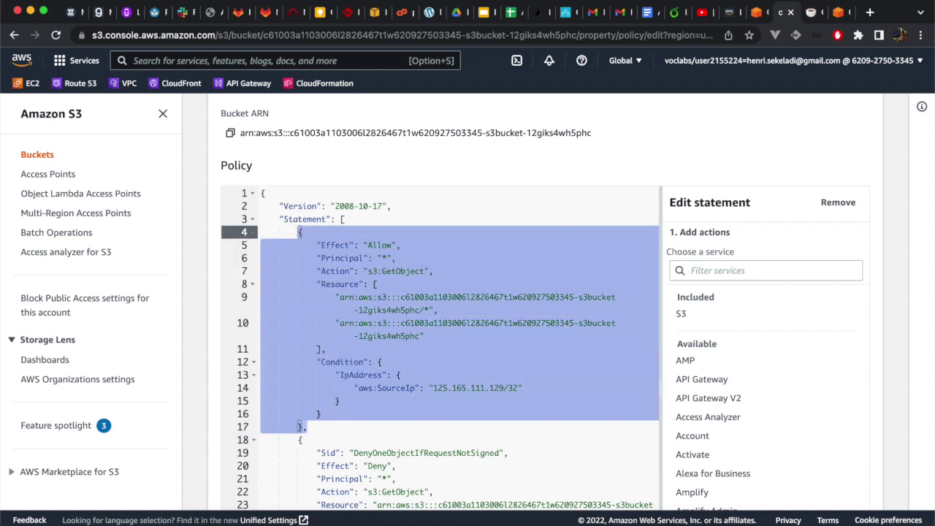
pyautogui.press('BackSpace')
pyautogui.press('BackSpace')
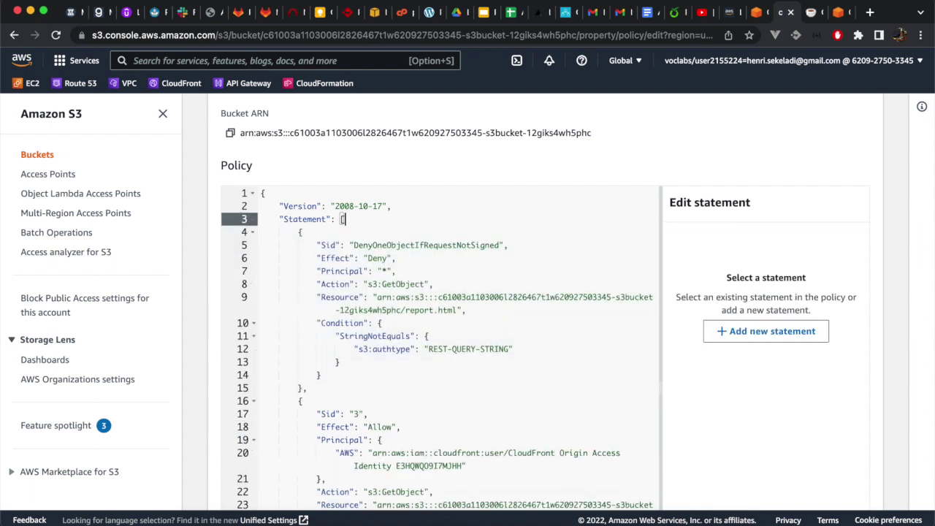
pyautogui.scroll(-5, 741, 263)
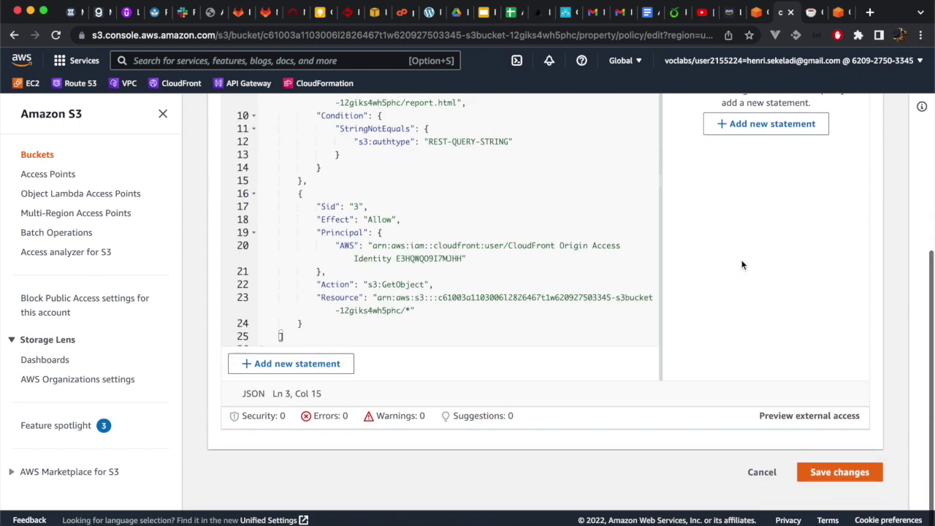
pyautogui.scroll(-3, 880, 453)
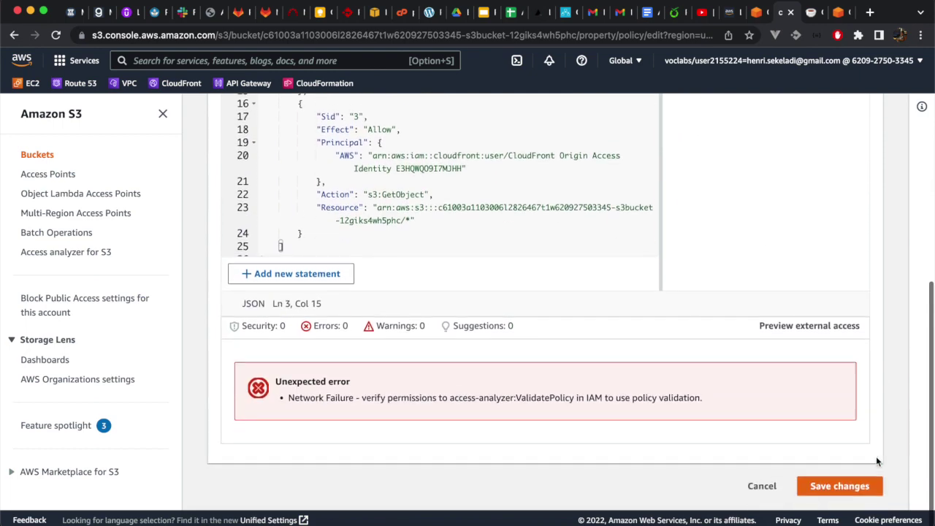
pyautogui.click(845, 488)
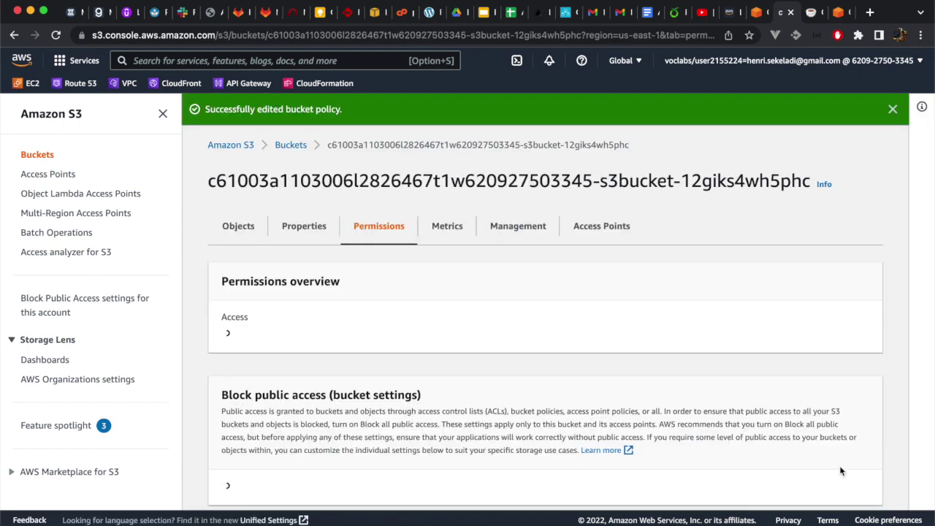
# Step: Read lab step 19 and reload the café website at its S3 URL to retest access
pyautogui.click(731, 16)
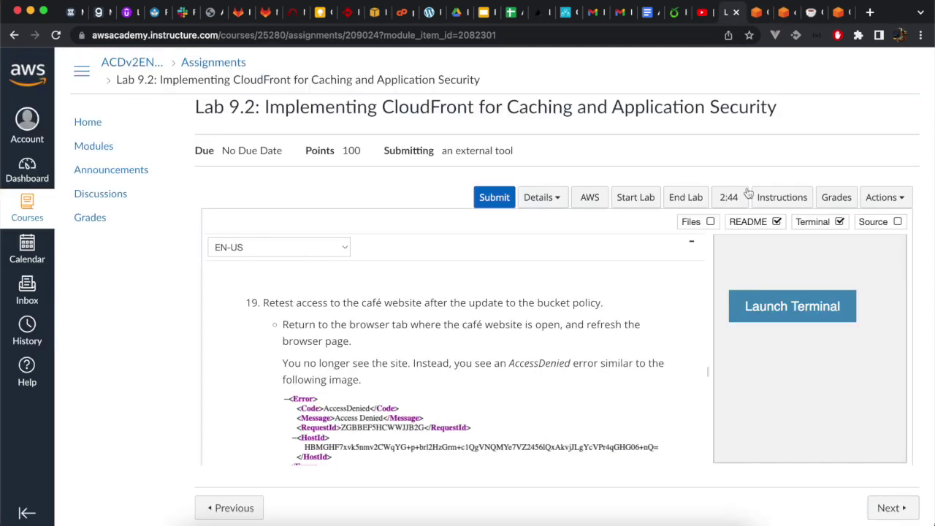
pyautogui.click(811, 12)
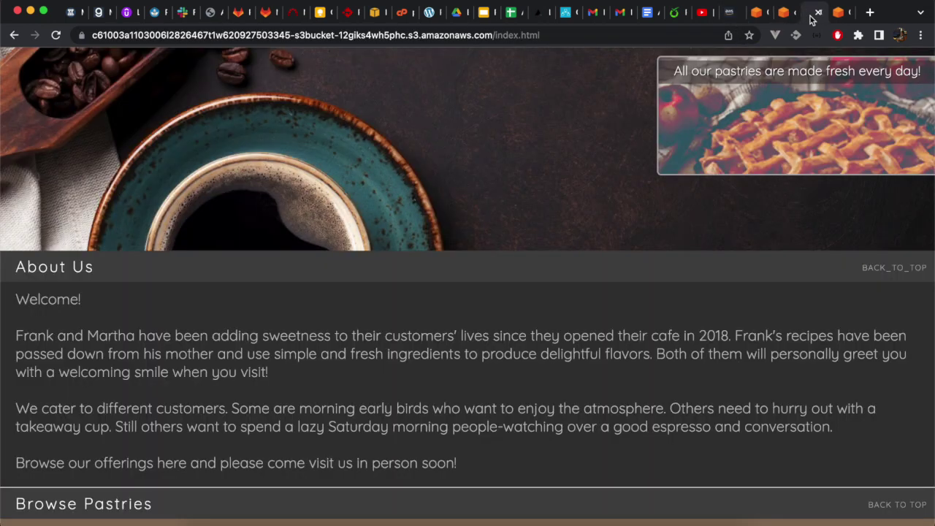
pyautogui.click(56, 35)
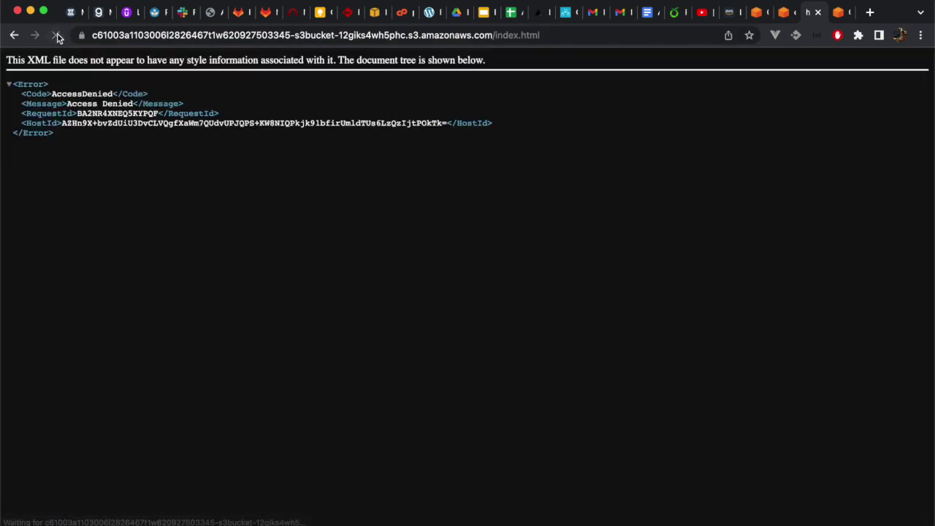
# Step: Read the rest of lab step 19 and step 20, and list the CloudFront distributions to check the new distribution's status
pyautogui.click(729, 14)
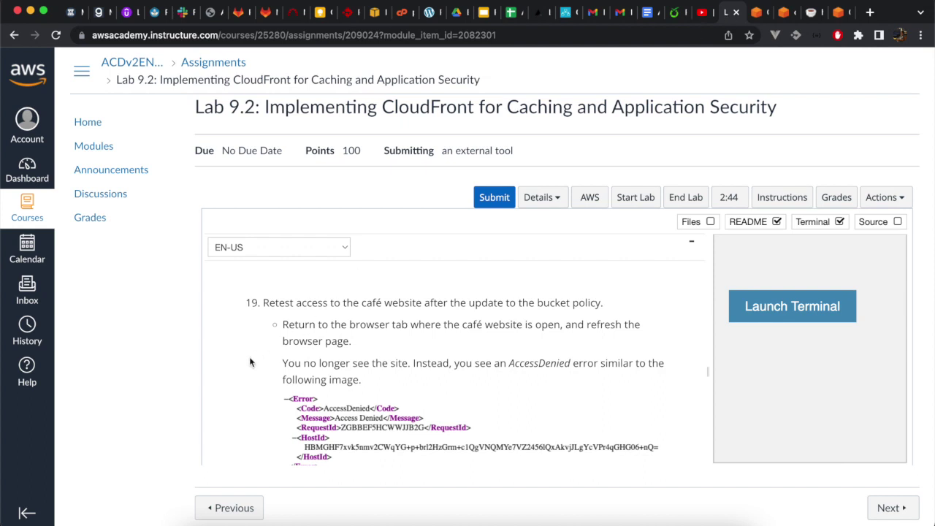
pyautogui.scroll(-5, 249, 362)
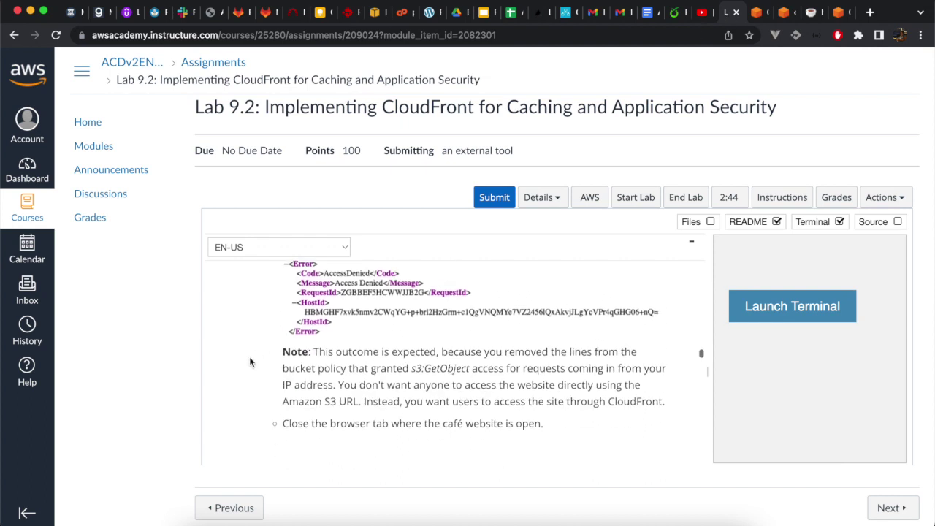
pyautogui.scroll(-3, 249, 361)
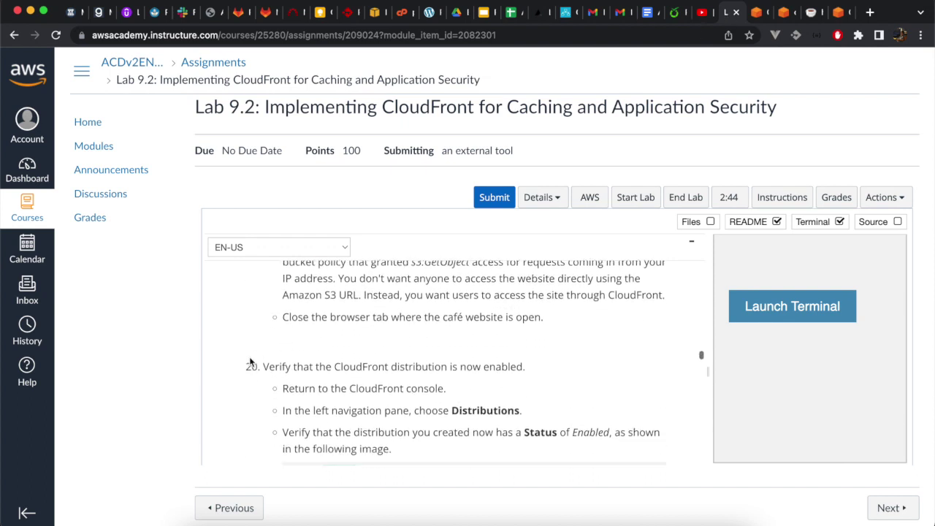
pyautogui.scroll(-1, 249, 361)
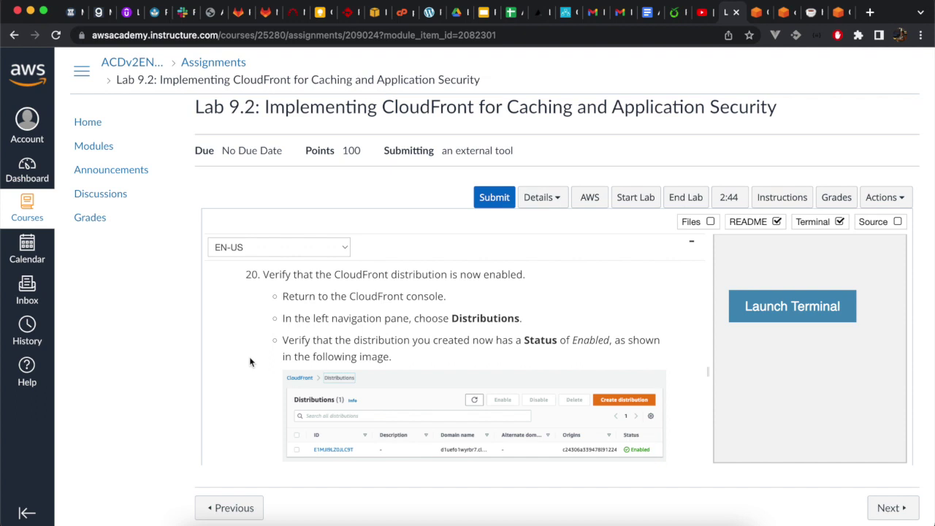
pyautogui.click(764, 21)
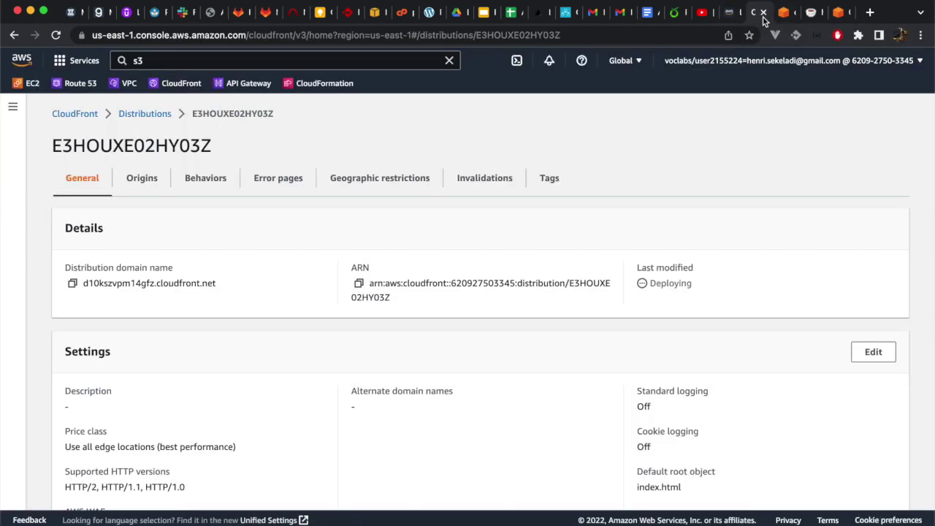
pyautogui.click(3, 160)
pyautogui.click(45, 158)
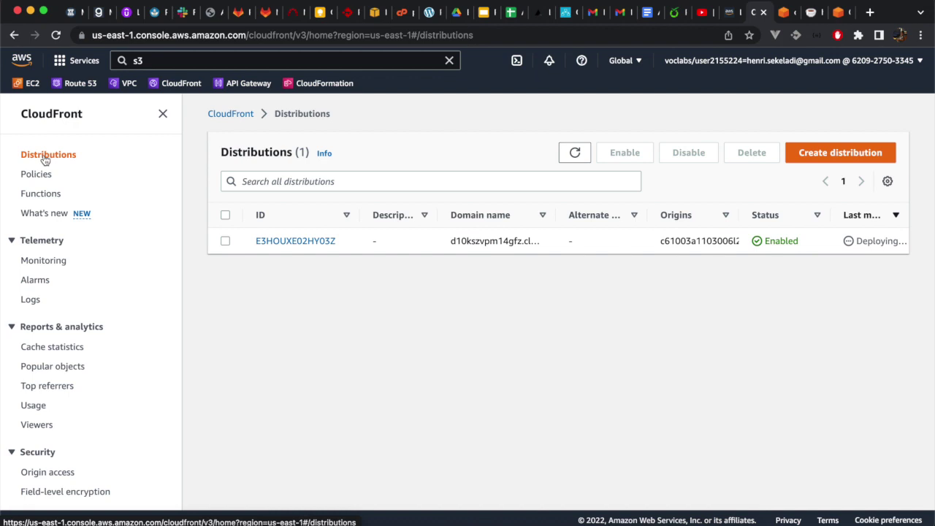
# Step: Read the remaining note of lab step 20 and recheck the status of the distribution in the CloudFront console
pyautogui.click(730, 15)
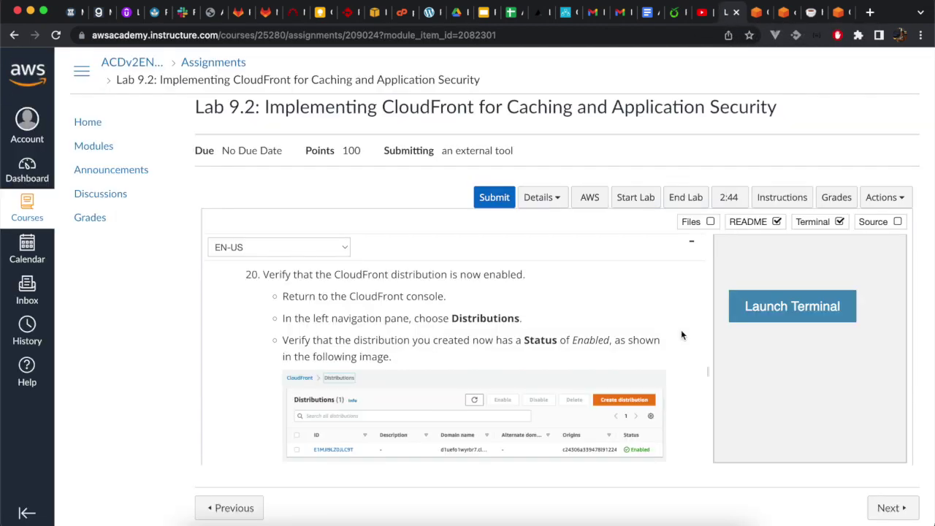
pyautogui.scroll(-3, 681, 332)
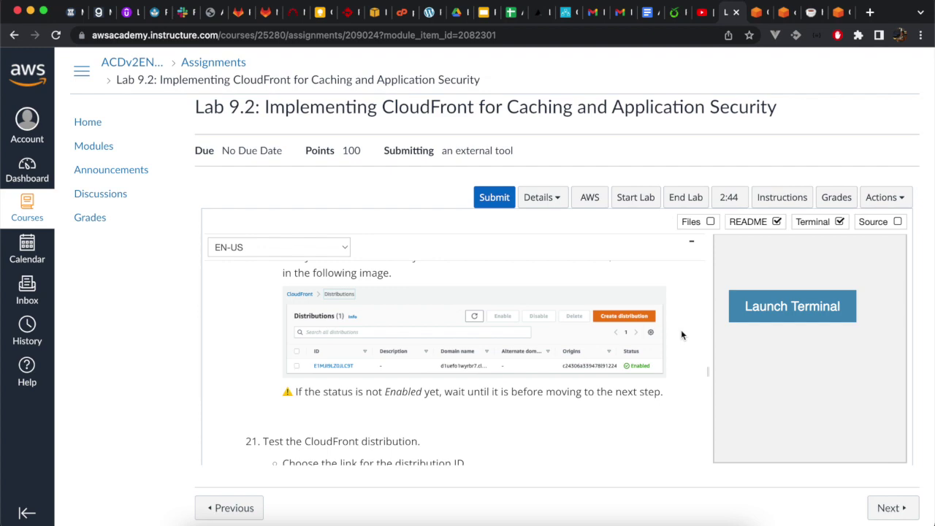
pyautogui.click(759, 15)
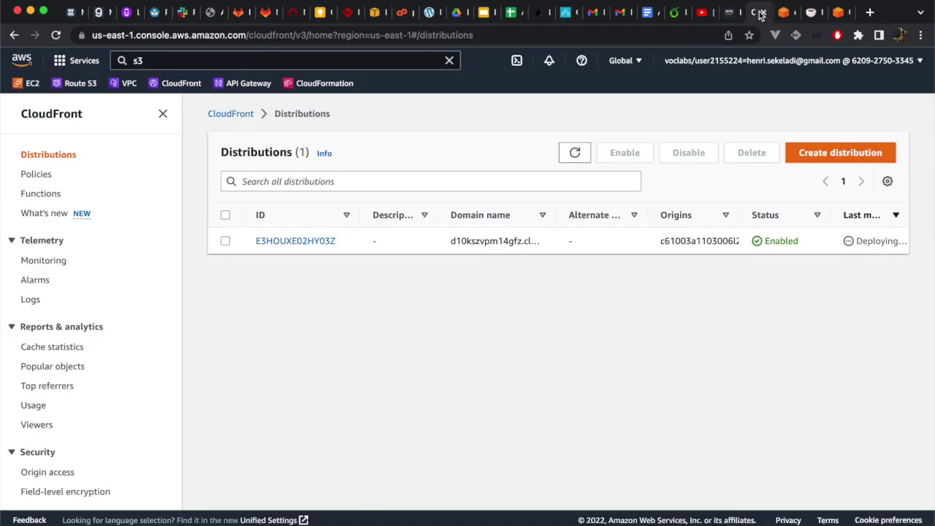
# Step: Read lab step 21 on testing the distribution and open the CloudFront distribution's details
pyautogui.click(728, 15)
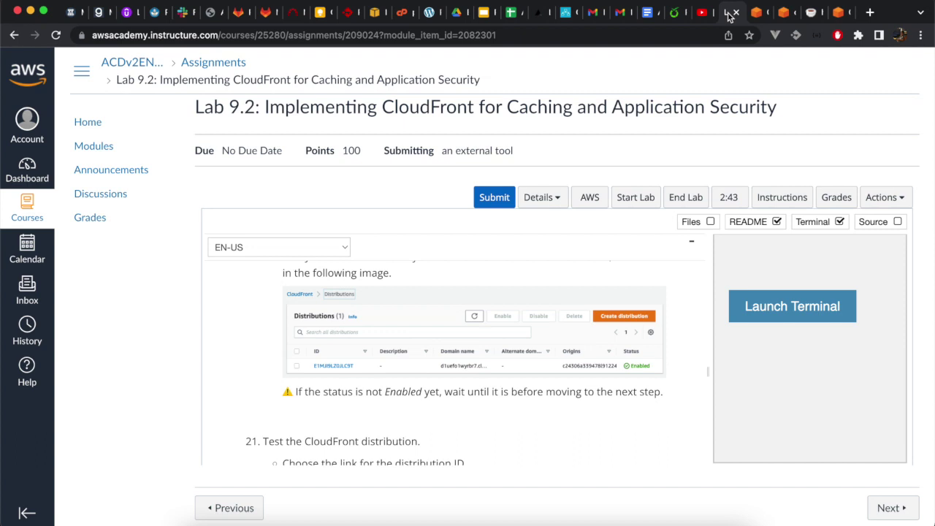
pyautogui.scroll(-4, 668, 312)
pyautogui.scroll(-1, 668, 312)
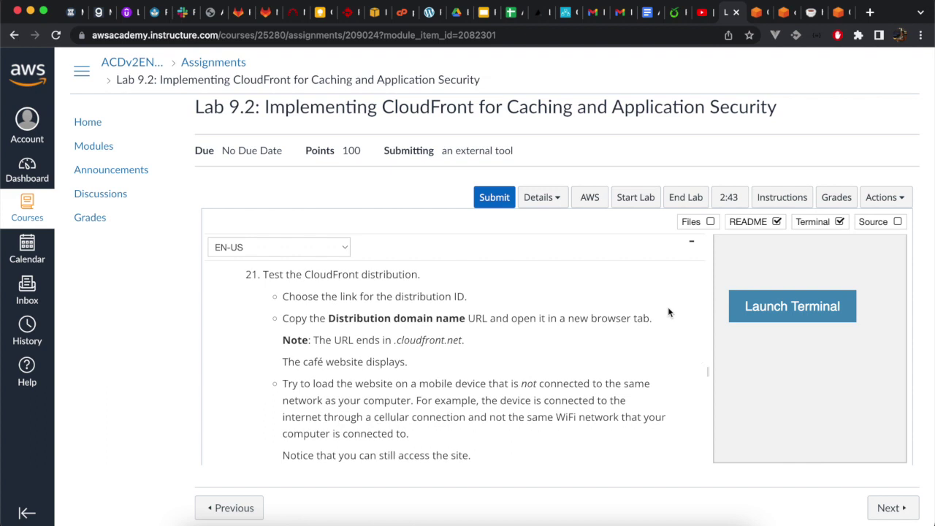
pyautogui.click(759, 15)
pyautogui.click(290, 240)
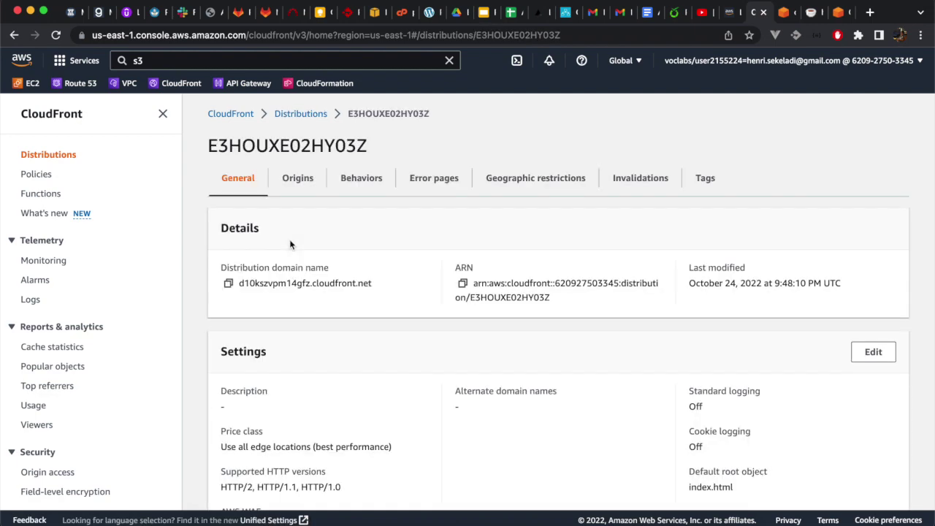
pyautogui.click(228, 283)
pyautogui.click(729, 13)
pyautogui.click(812, 13)
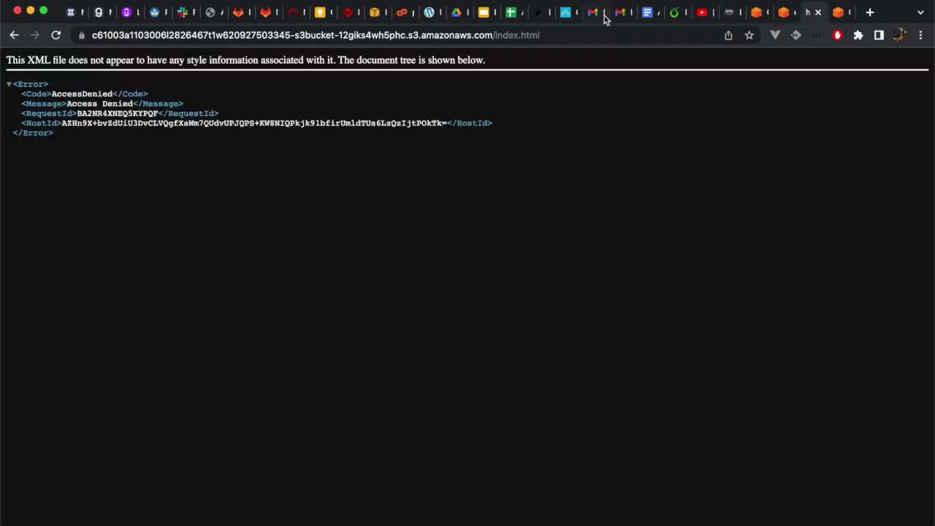
pyautogui.click(581, 34)
pyautogui.press('super+v')
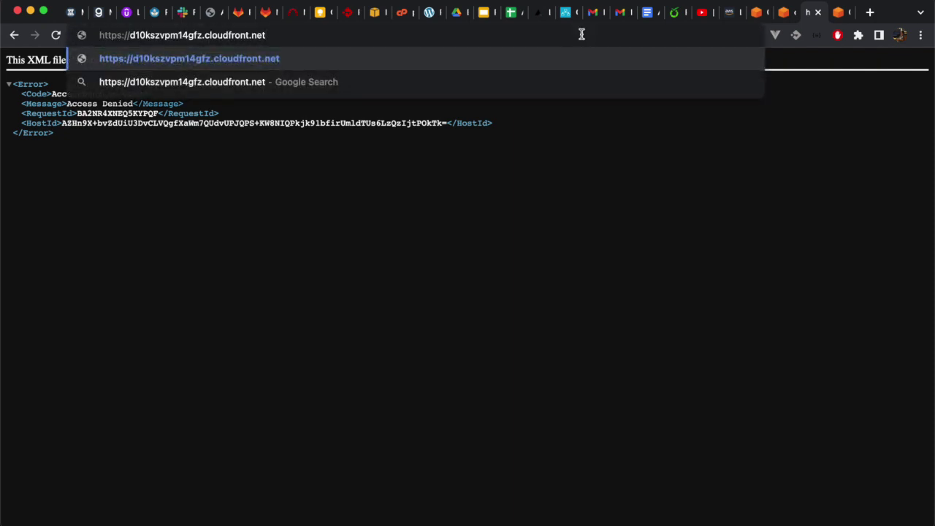
pyautogui.press('Return')
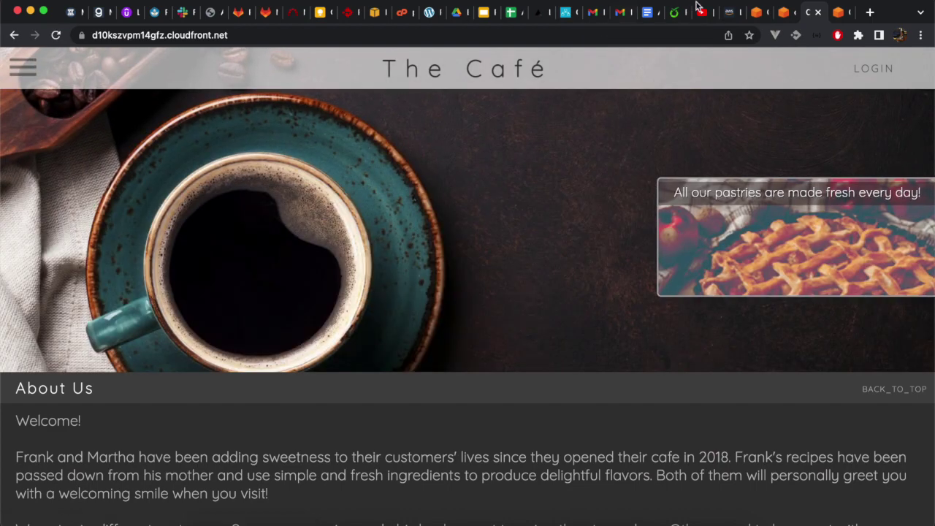
# Step: Read the rest of lab step 21, the Task 3 introduction on AWS WAF, and the start of step 22
pyautogui.click(729, 16)
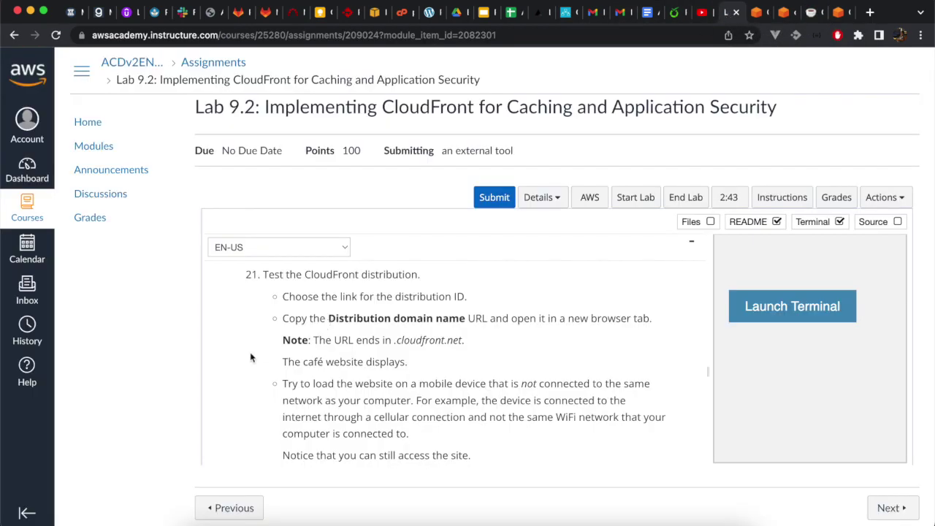
pyautogui.scroll(-3, 241, 365)
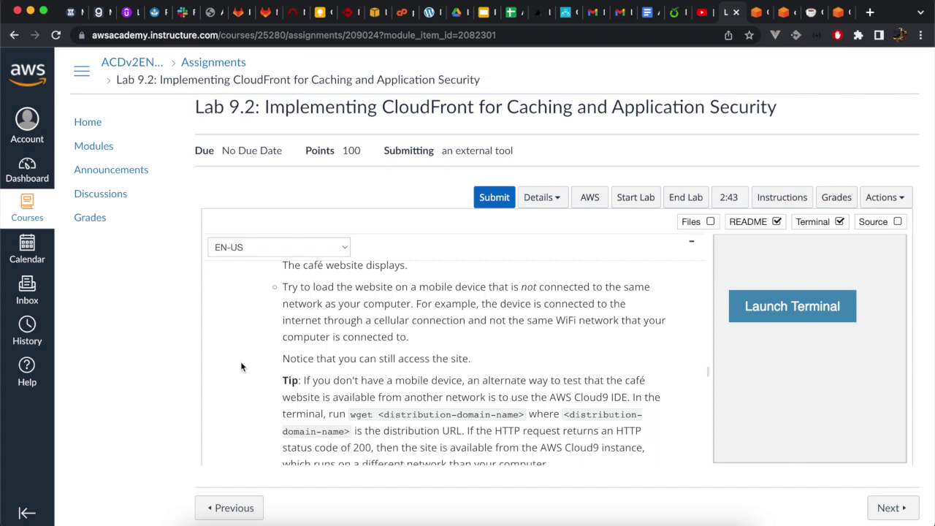
pyautogui.scroll(-3, 241, 366)
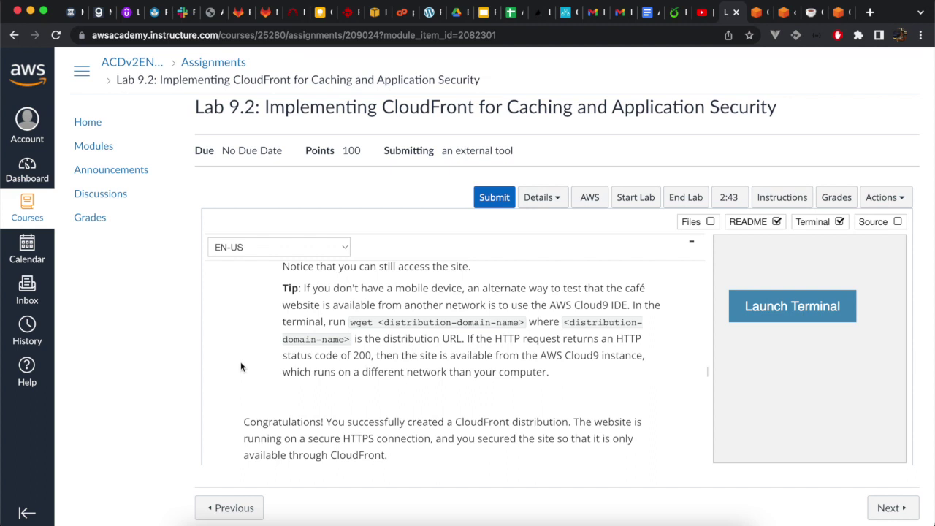
pyautogui.scroll(-6, 241, 366)
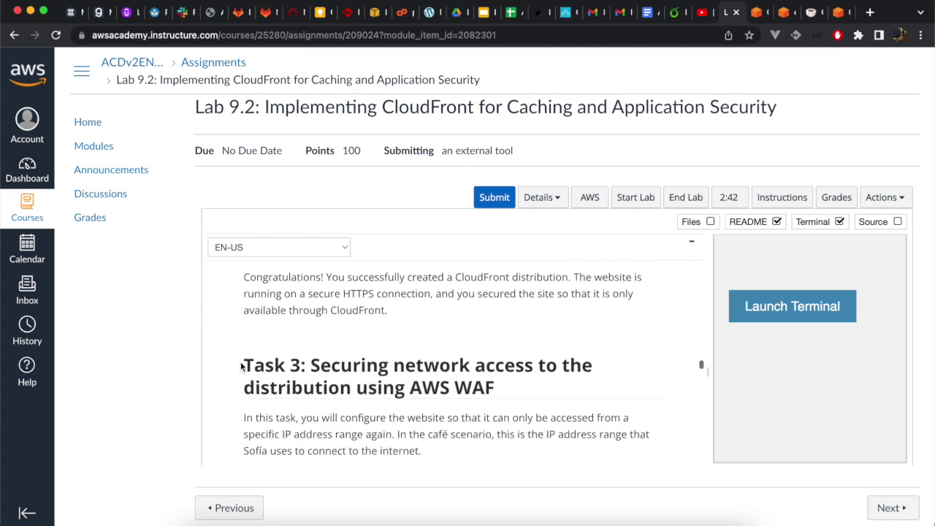
pyautogui.scroll(-2, 241, 366)
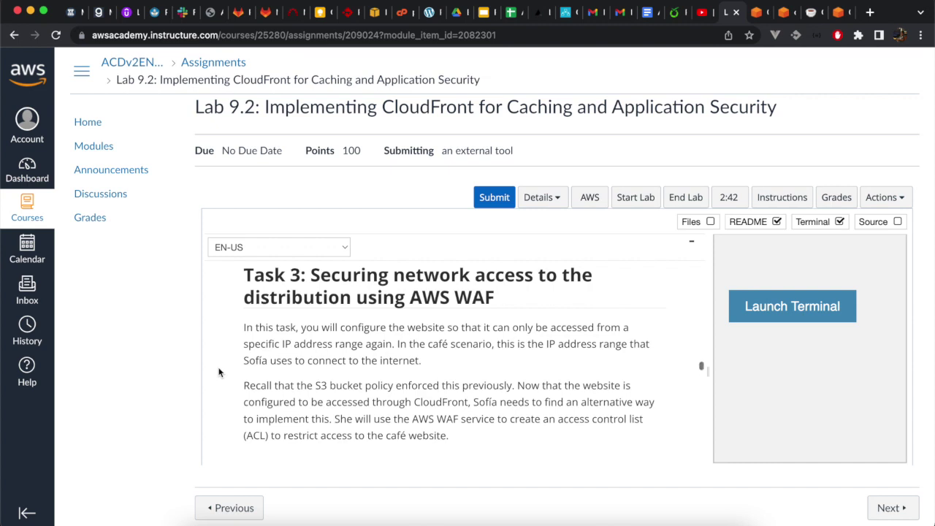
pyautogui.scroll(-5, 218, 373)
pyautogui.scroll(-2, 219, 372)
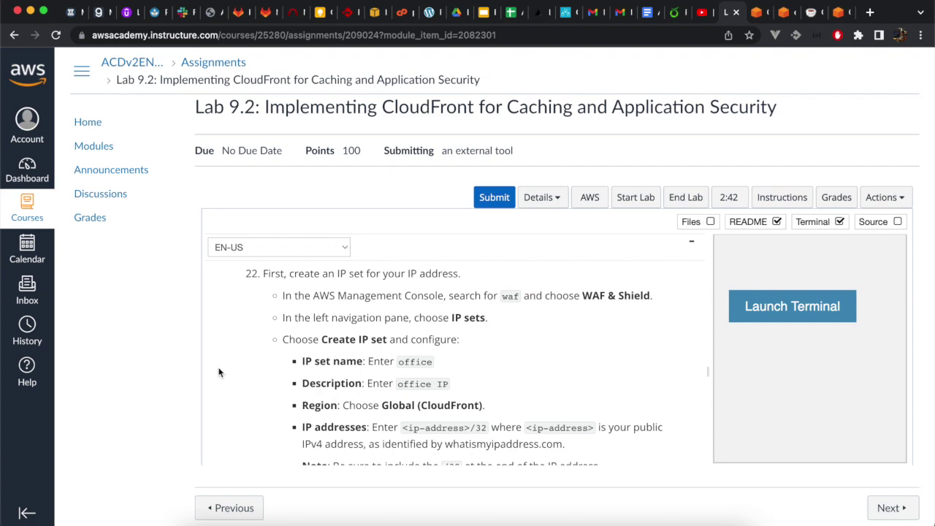
# Step: Search the AWS console for waf and open the WAF & Shield service
pyautogui.click(759, 14)
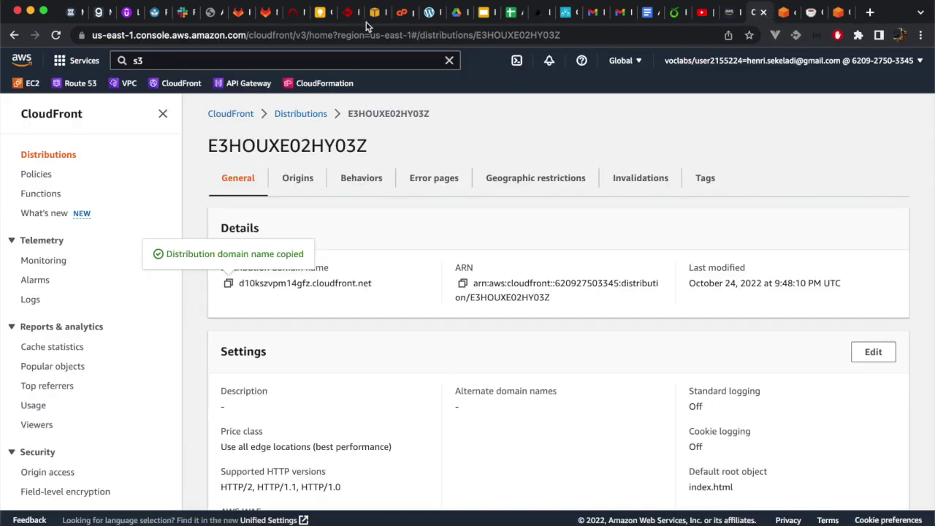
pyautogui.click(307, 61)
pyautogui.press('BackSpace')
pyautogui.press('BackSpace')
pyautogui.write('waf')
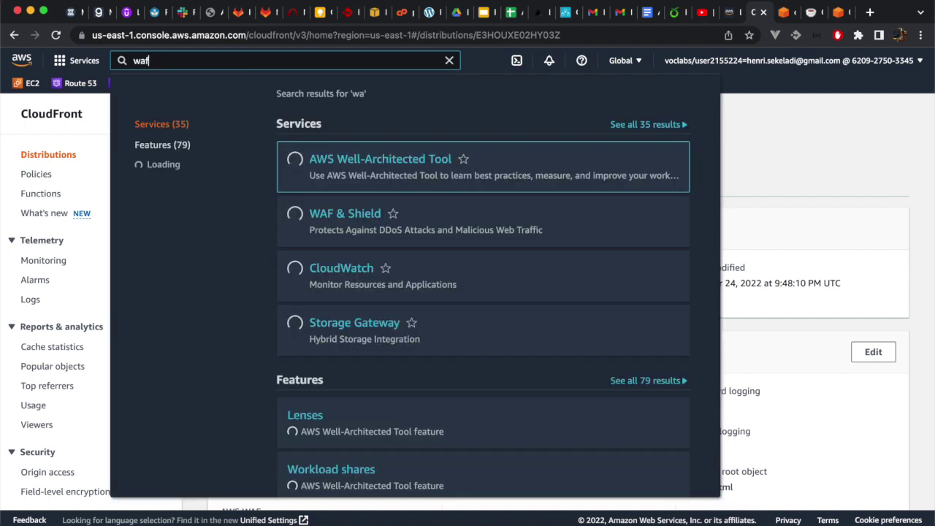
pyautogui.click(358, 162)
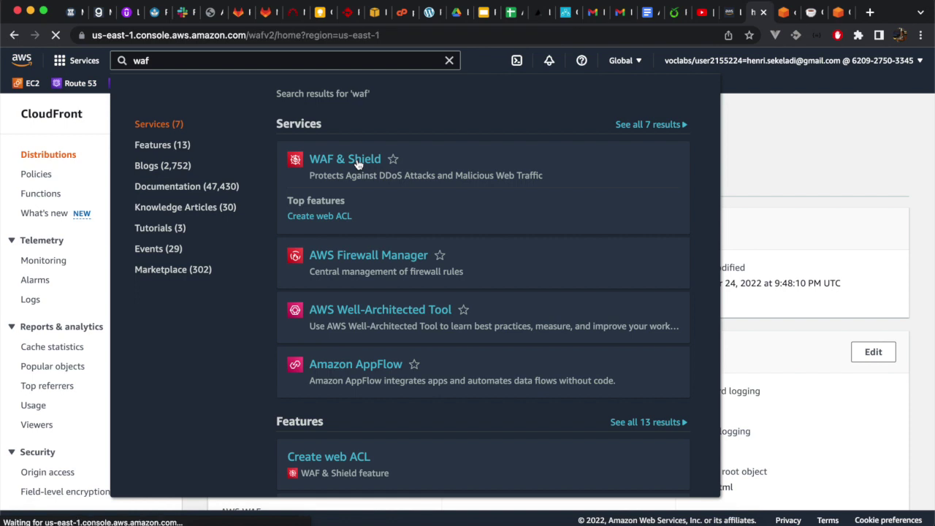
# Step: Read the IP set settings in lab step 22 and open the IP sets page of AWS WAF
pyautogui.click(729, 13)
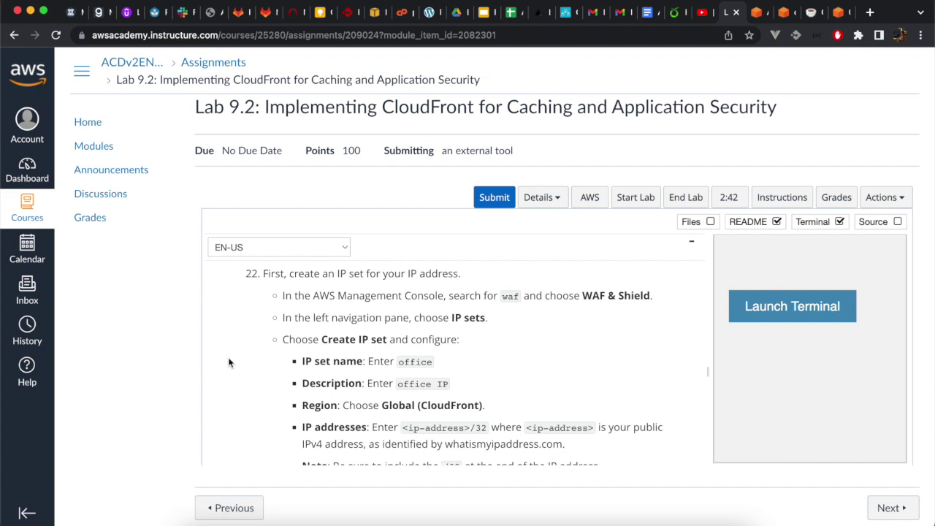
pyautogui.scroll(-1, 229, 363)
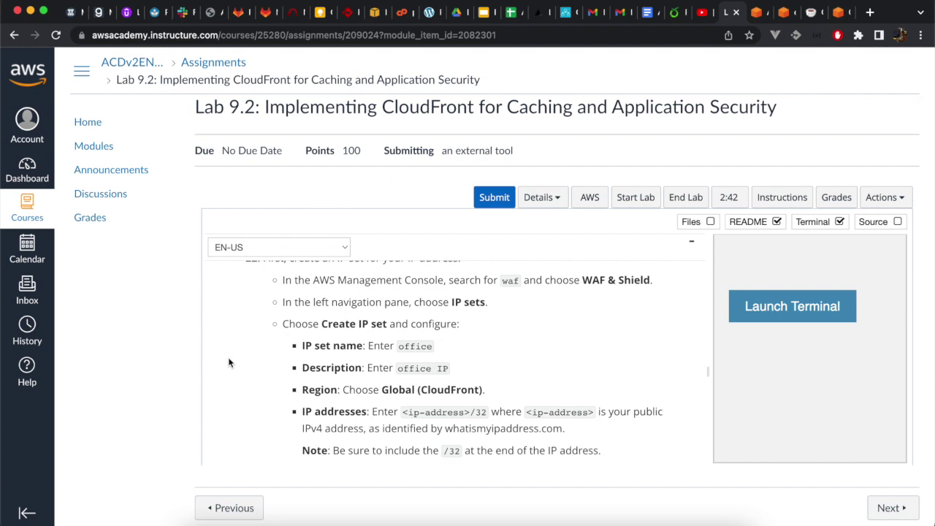
pyautogui.click(757, 13)
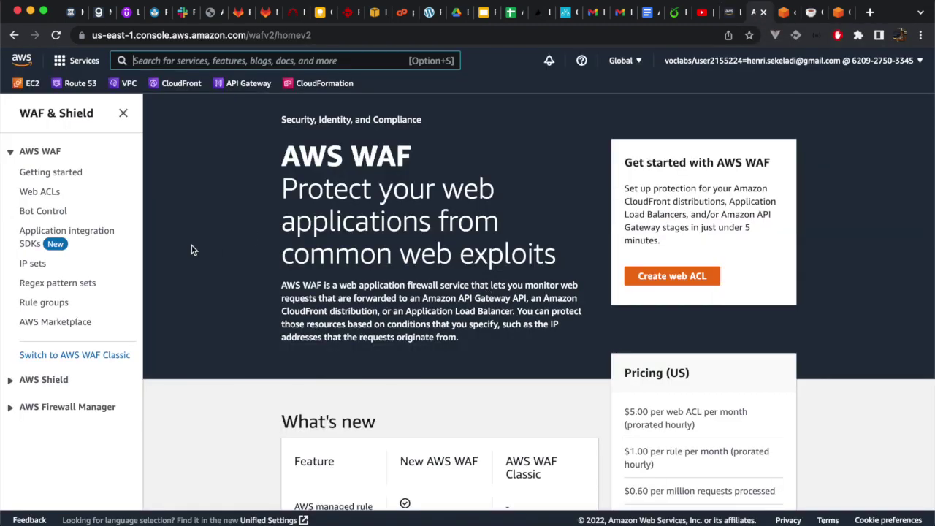
pyautogui.click(32, 265)
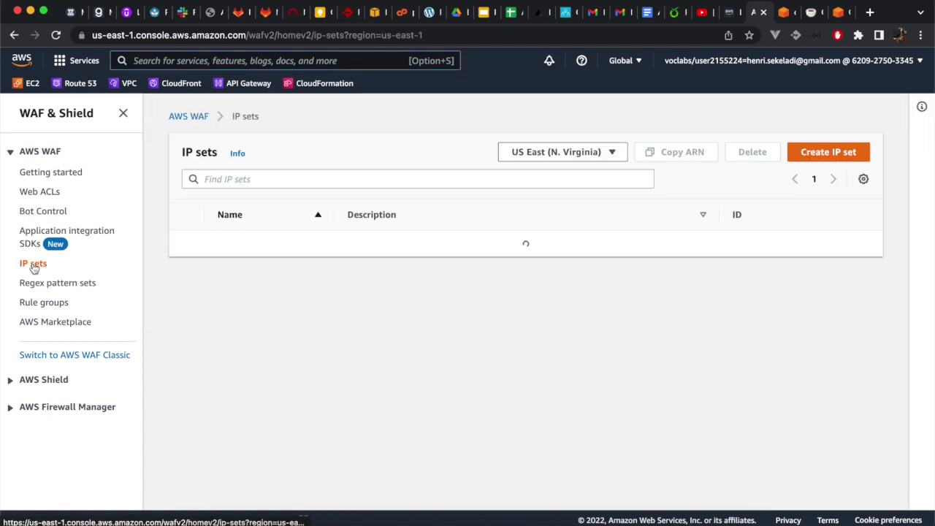
# Step: Start a new IP set named office with the description office IP, following lab step 22
pyautogui.click(822, 155)
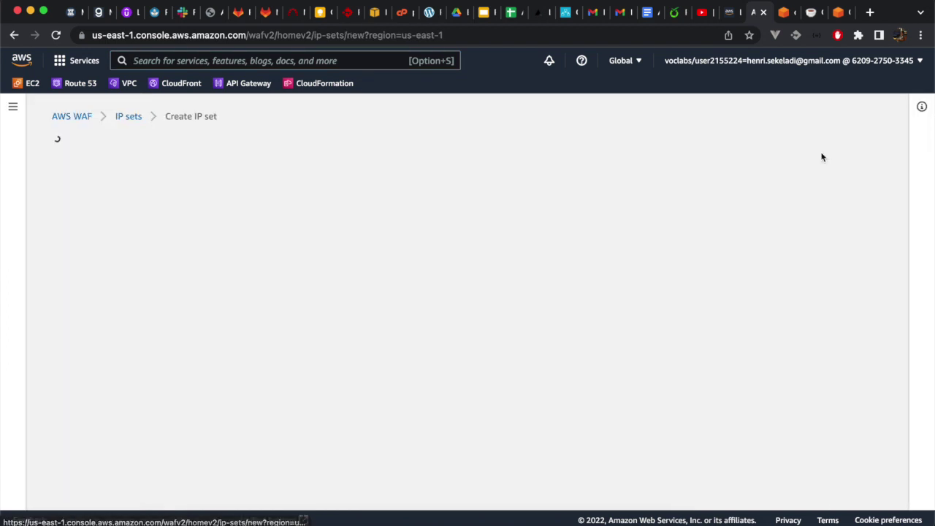
pyautogui.click(324, 271)
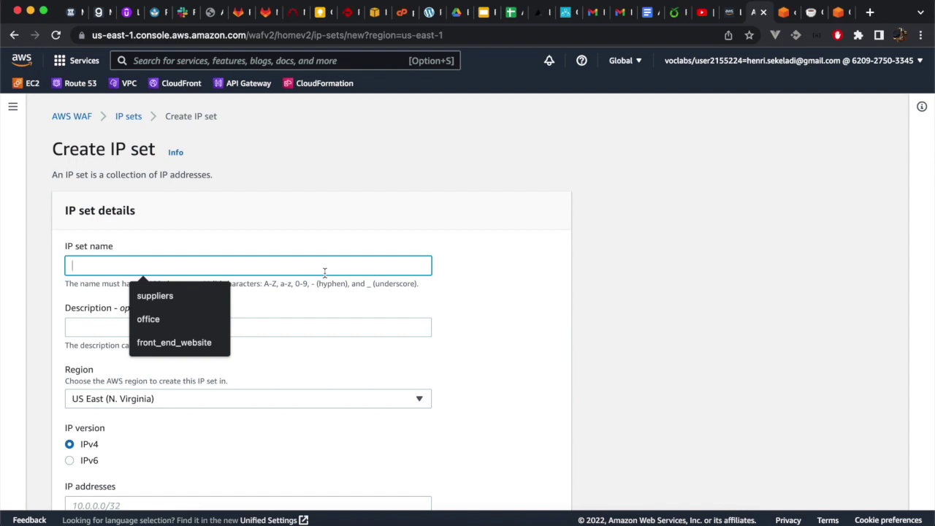
pyautogui.click(730, 13)
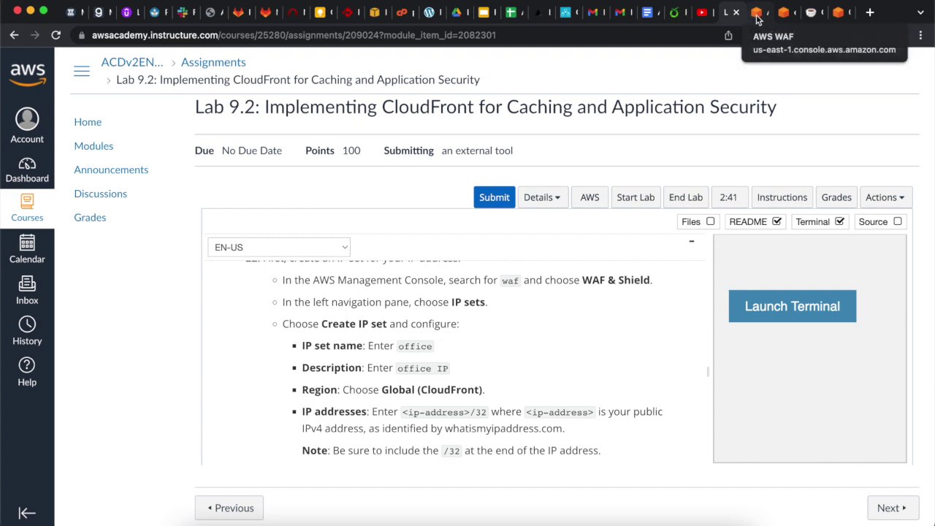
pyautogui.click(753, 12)
pyautogui.click(163, 264)
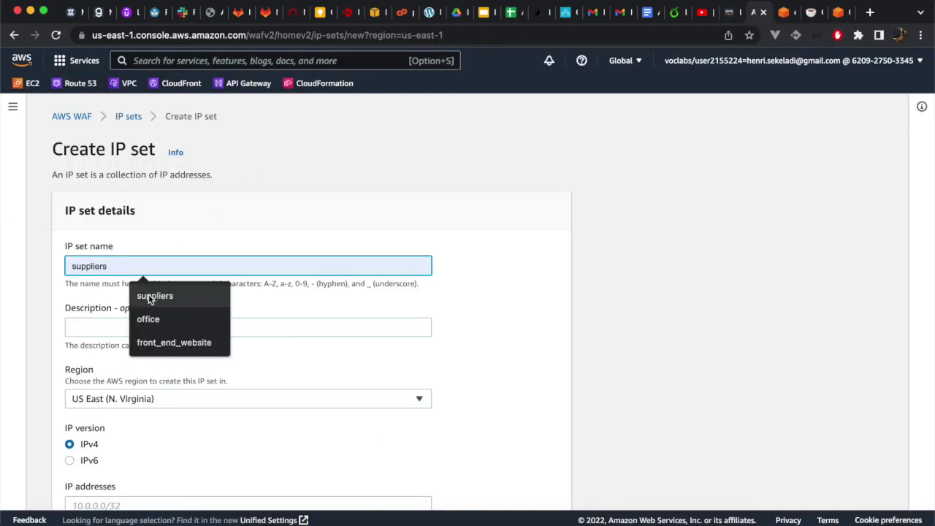
pyautogui.click(150, 319)
pyautogui.click(132, 326)
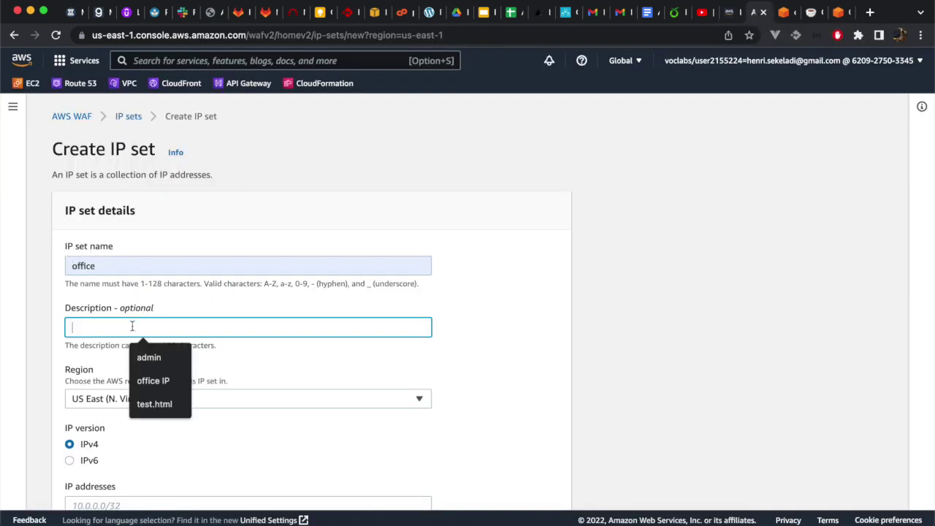
pyautogui.click(152, 379)
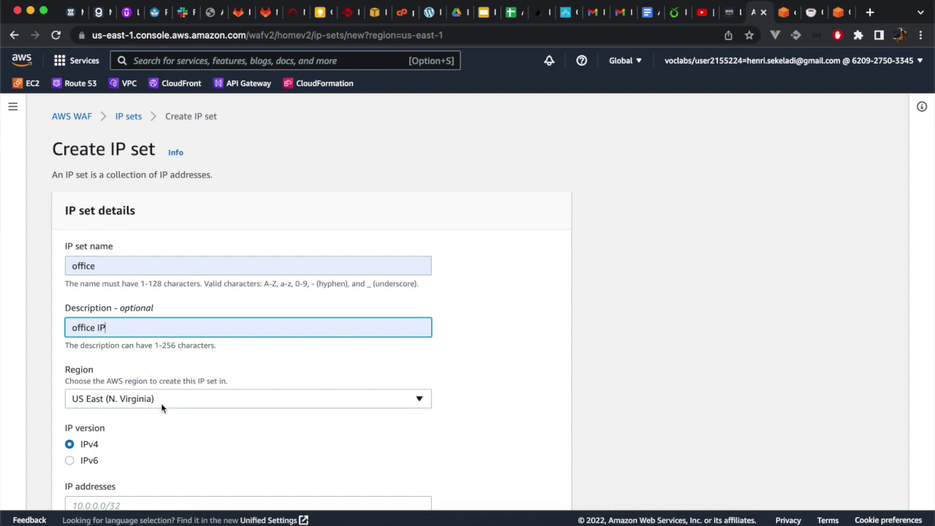
# Step: Check the required region in lab step 22 and set the IP set's region to Global (CloudFront)
pyautogui.click(728, 16)
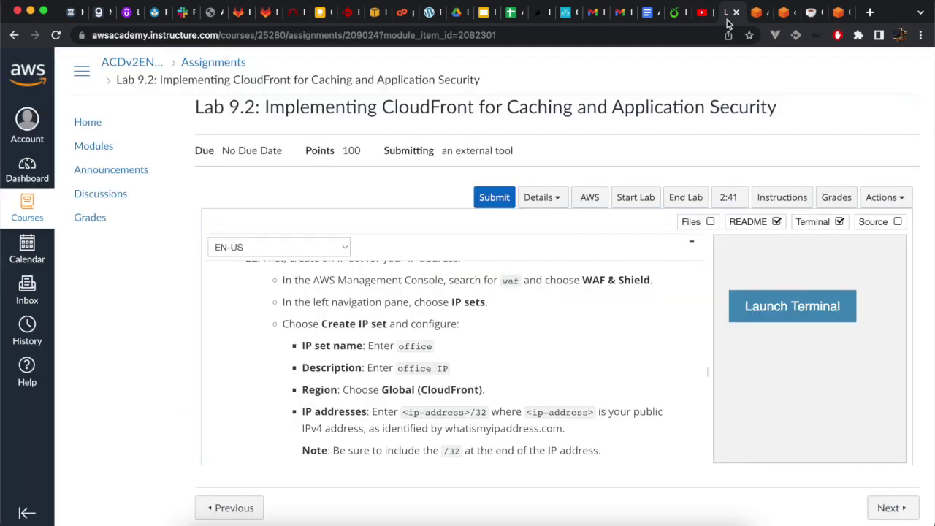
pyautogui.click(757, 14)
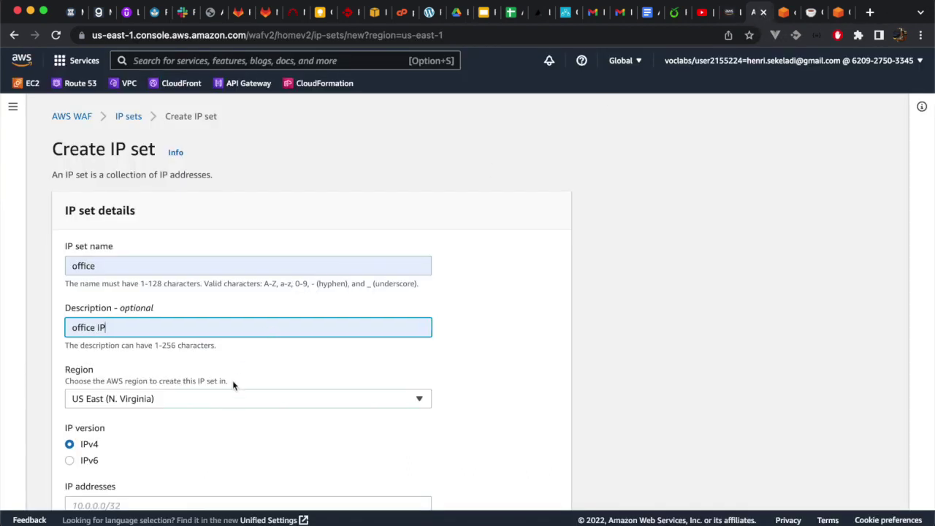
pyautogui.click(227, 398)
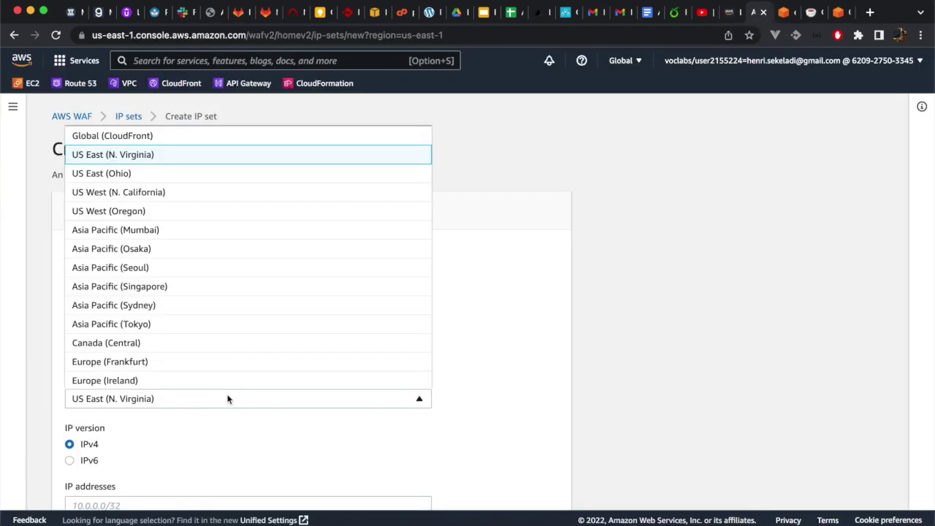
pyautogui.click(201, 138)
pyautogui.scroll(-3, 496, 346)
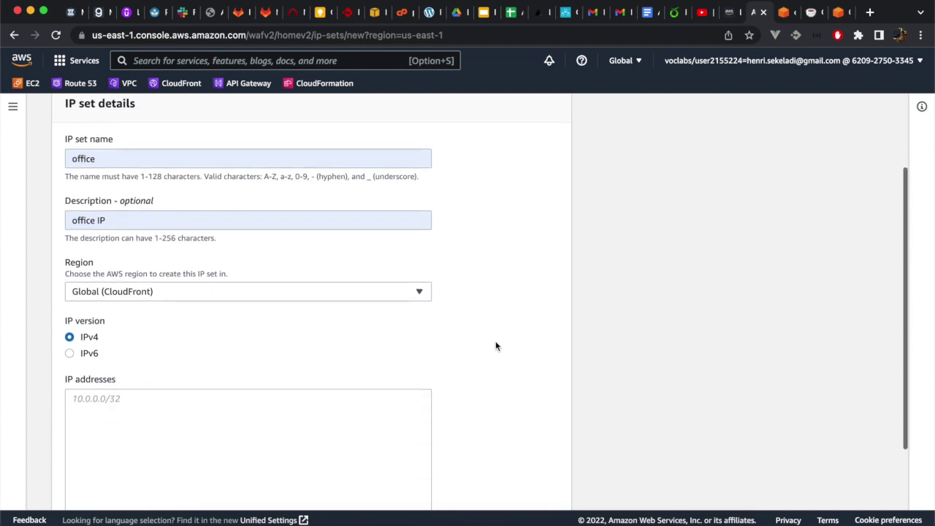
pyautogui.scroll(-2, 496, 346)
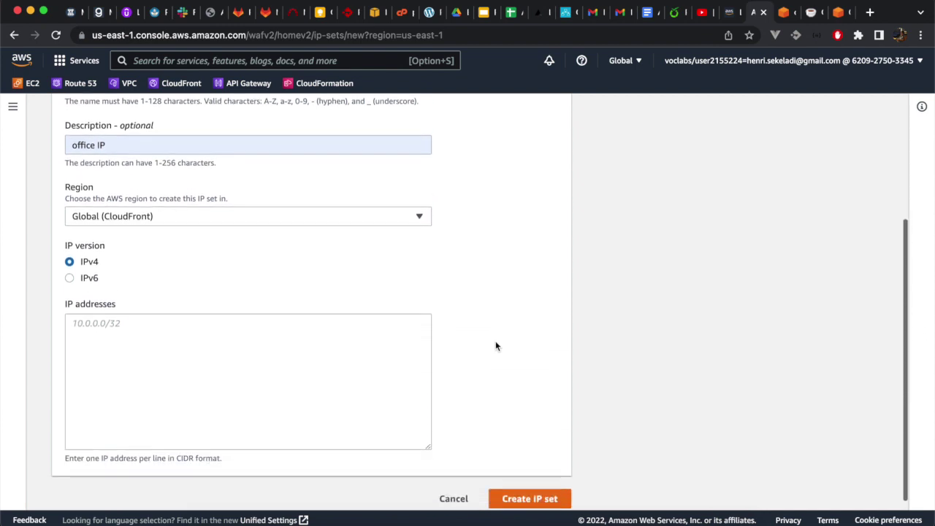
# Step: Look up the computer's public IPv4 address on whatismyipaddress.com, copy it, and close the site
pyautogui.click(730, 13)
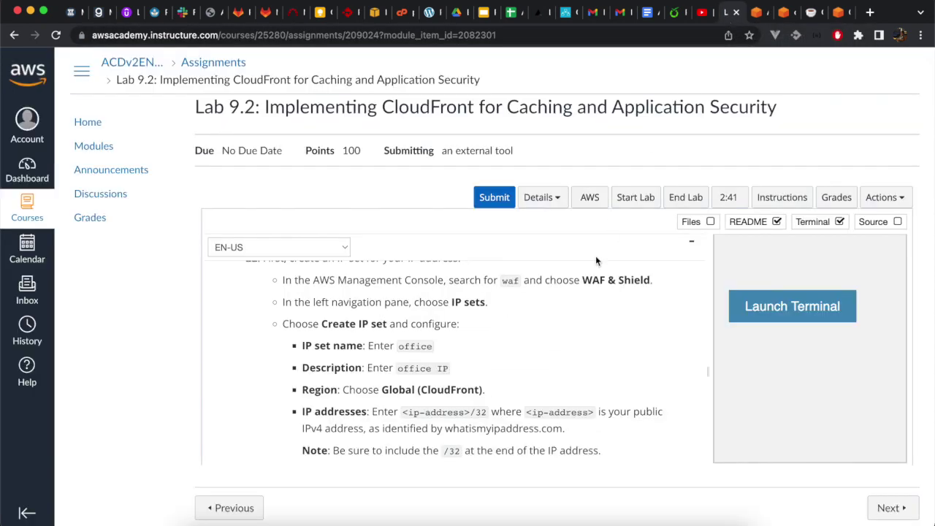
pyautogui.moveTo(445, 430); pyautogui.dragTo(563, 425)
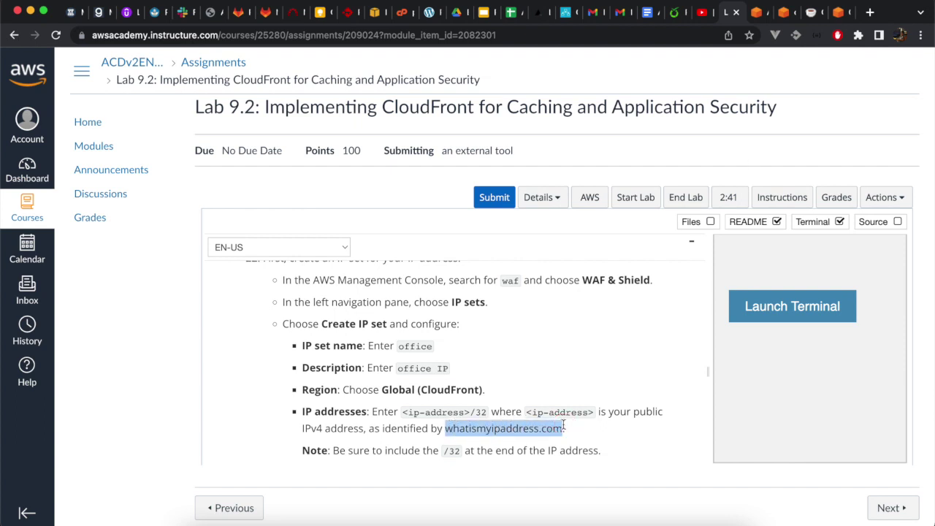
pyautogui.write('whatismyipaddress.com')
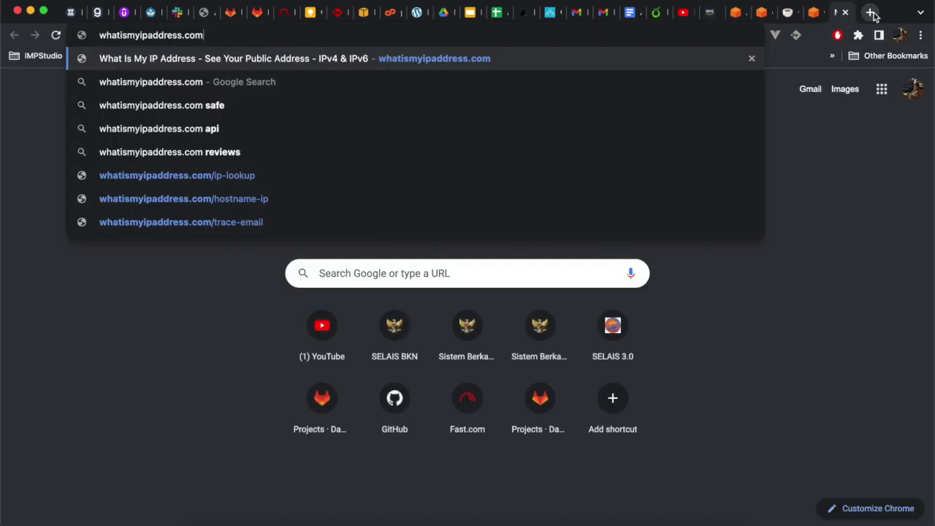
pyautogui.press('Return')
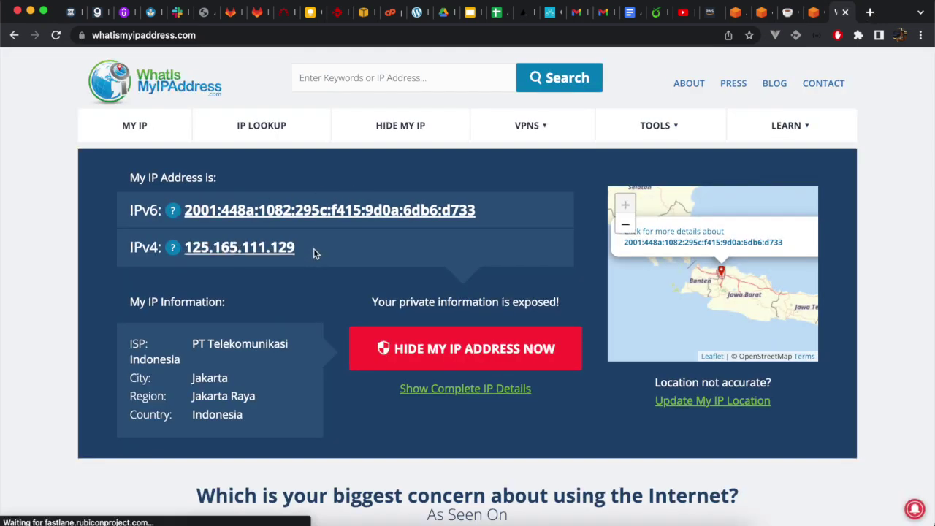
pyautogui.moveTo(313, 251); pyautogui.dragTo(189, 248)
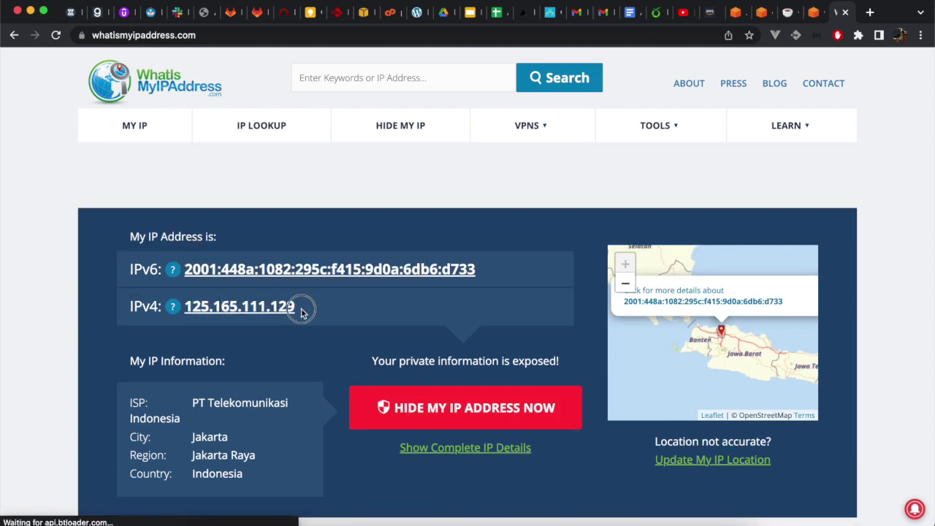
pyautogui.moveTo(302, 312); pyautogui.dragTo(182, 307)
pyautogui.press('super+c')
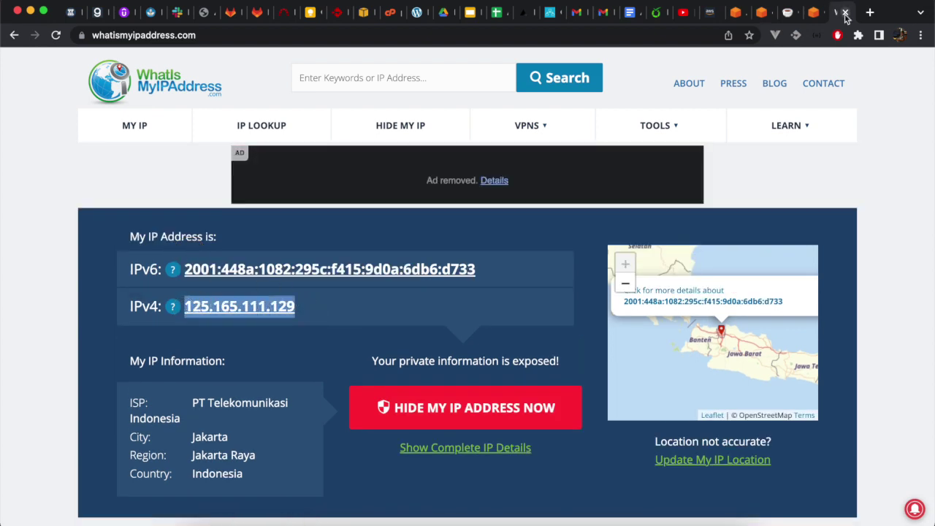
pyautogui.click(845, 12)
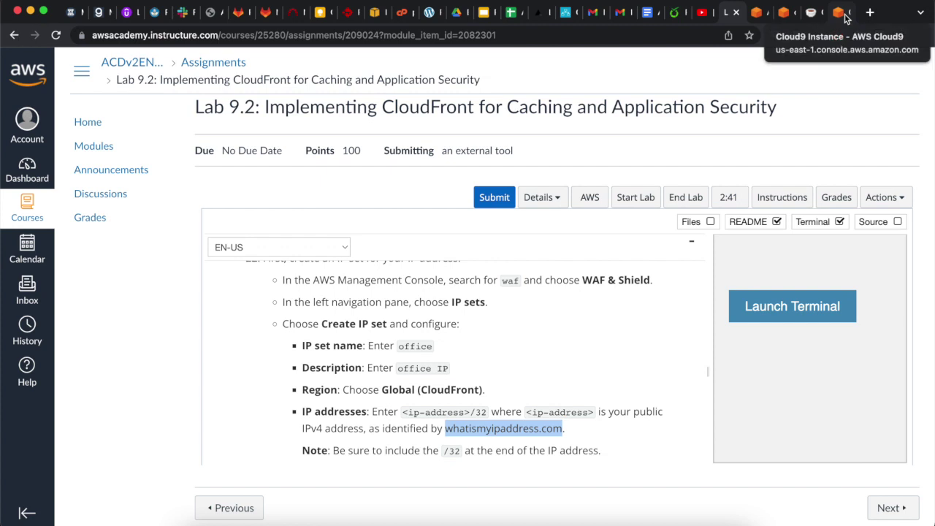
# Step: Try to create the IP set with the copied public IPv4 address and the suffix /32, and cancel the form
pyautogui.click(758, 12)
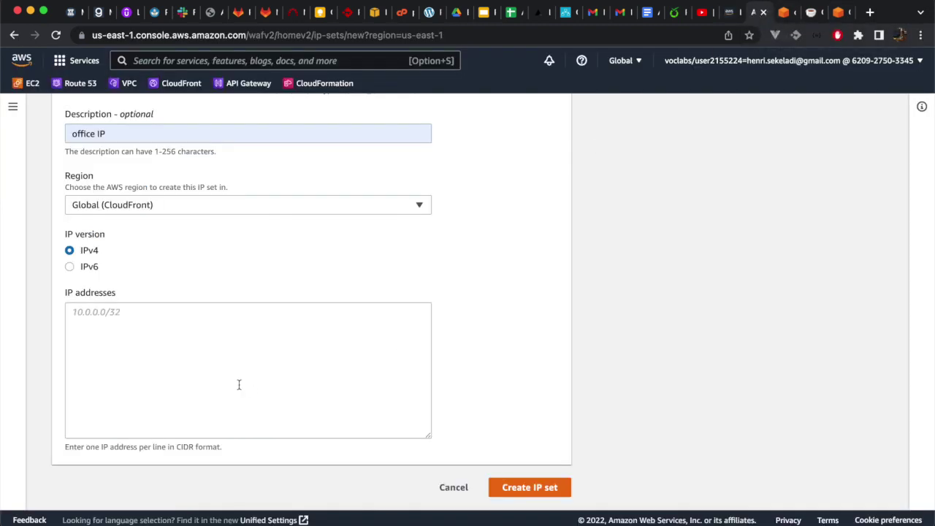
pyautogui.click(199, 322)
pyautogui.press('super+v')
pyautogui.write('/32')
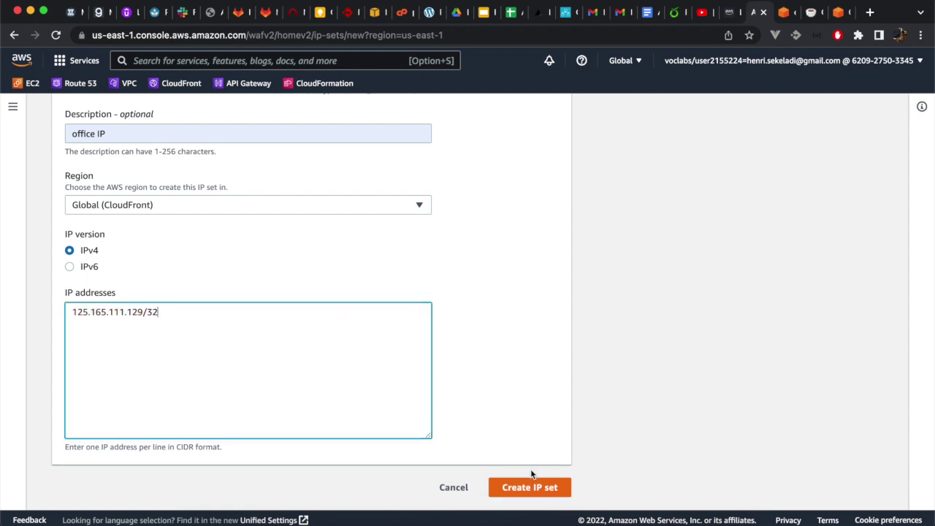
pyautogui.click(526, 493)
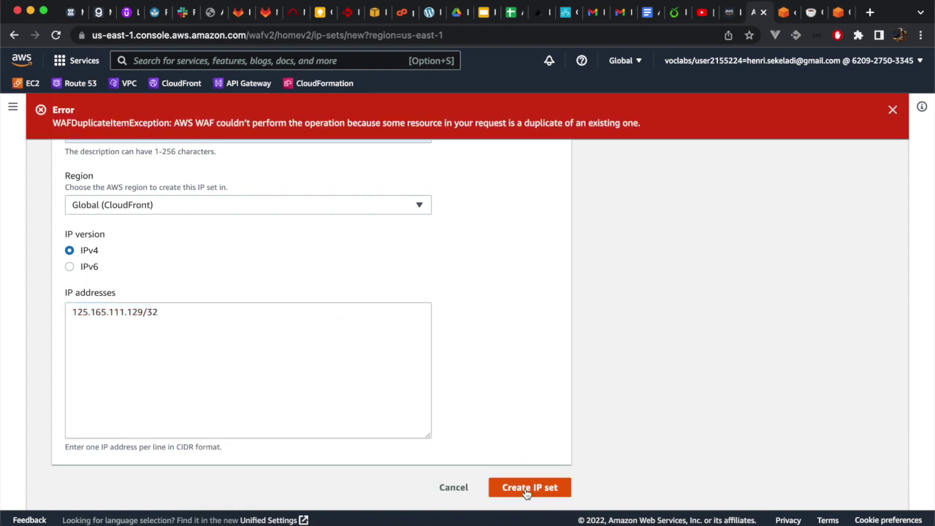
pyautogui.click(454, 488)
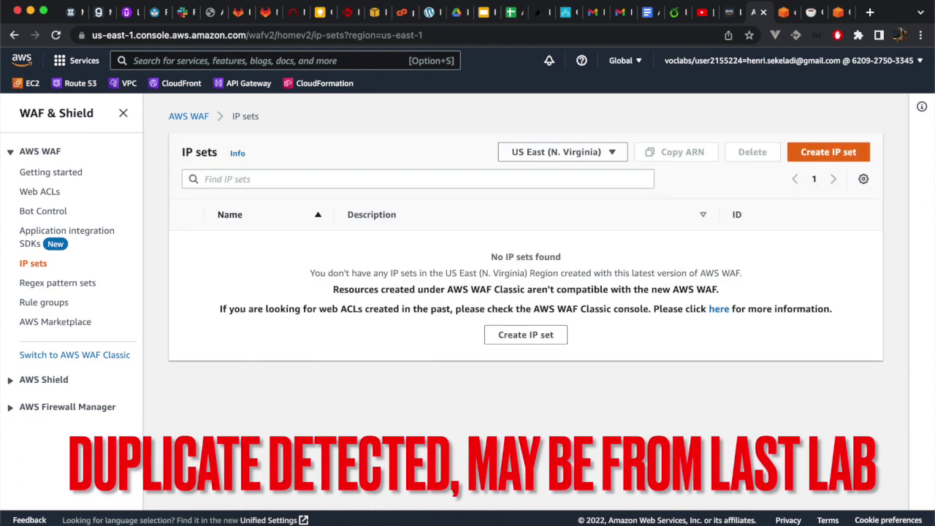
# Step: Switch the IP sets list to the Global (CloudFront) region
pyautogui.click(581, 152)
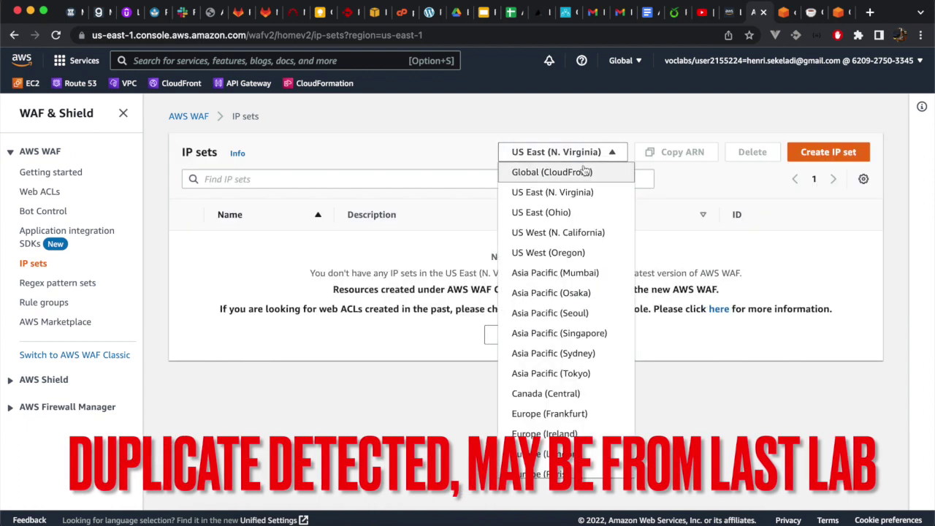
pyautogui.click(580, 171)
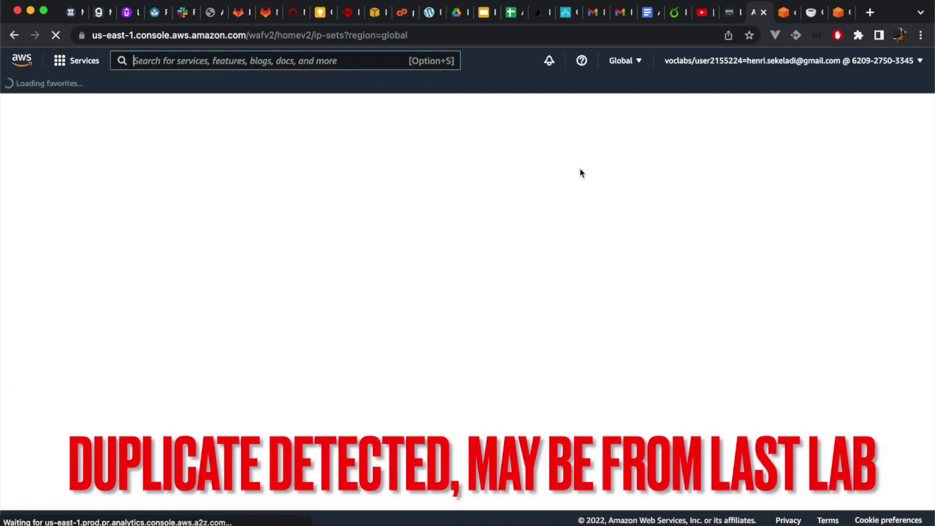
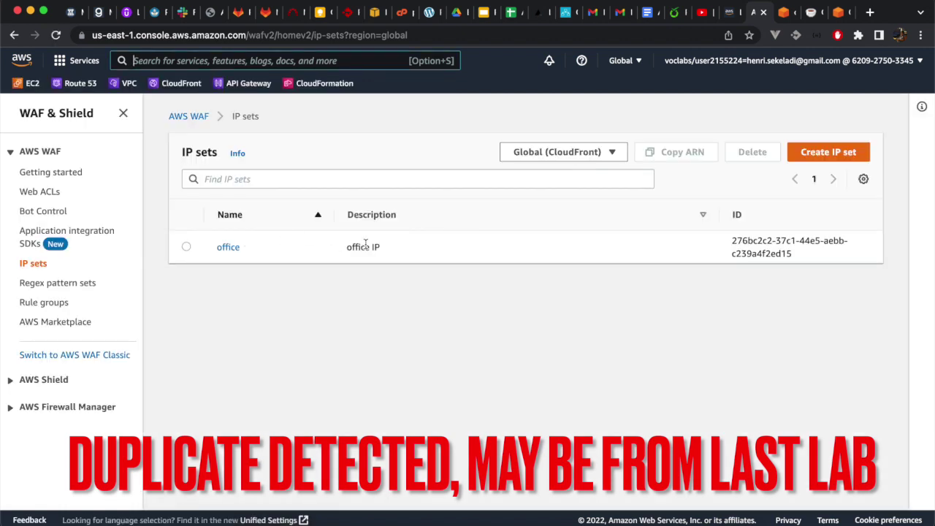
# Step: Read lab step 23 and start creating a new web ACL in AWS WAF
pyautogui.click(730, 12)
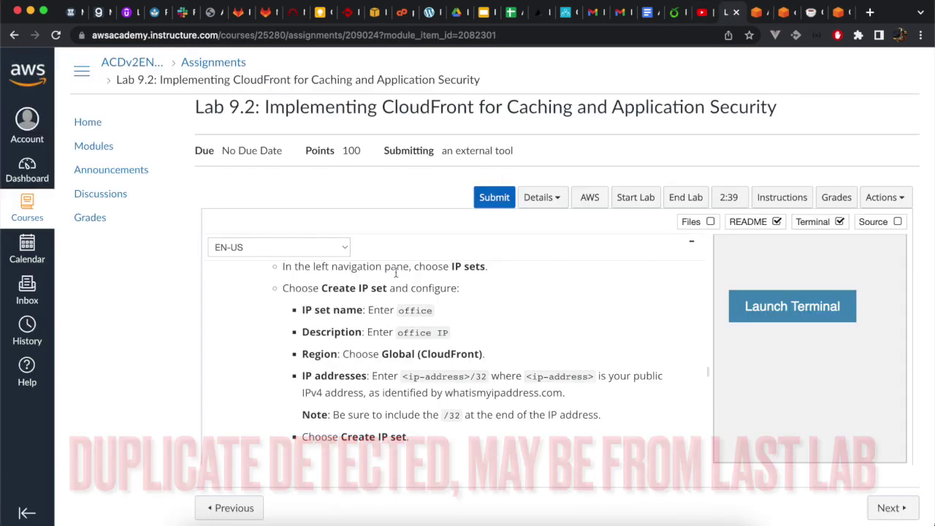
pyautogui.scroll(-5, 213, 365)
pyautogui.scroll(-1, 213, 367)
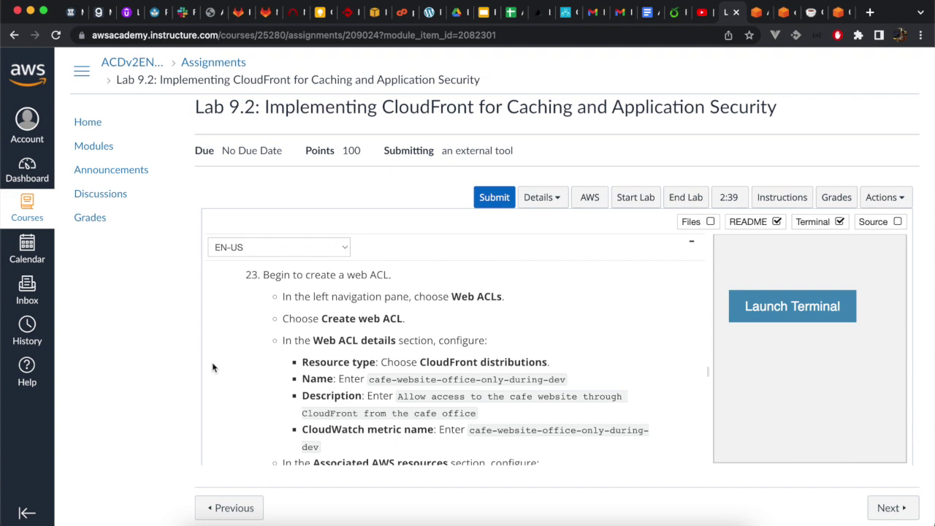
pyautogui.scroll(-1, 213, 367)
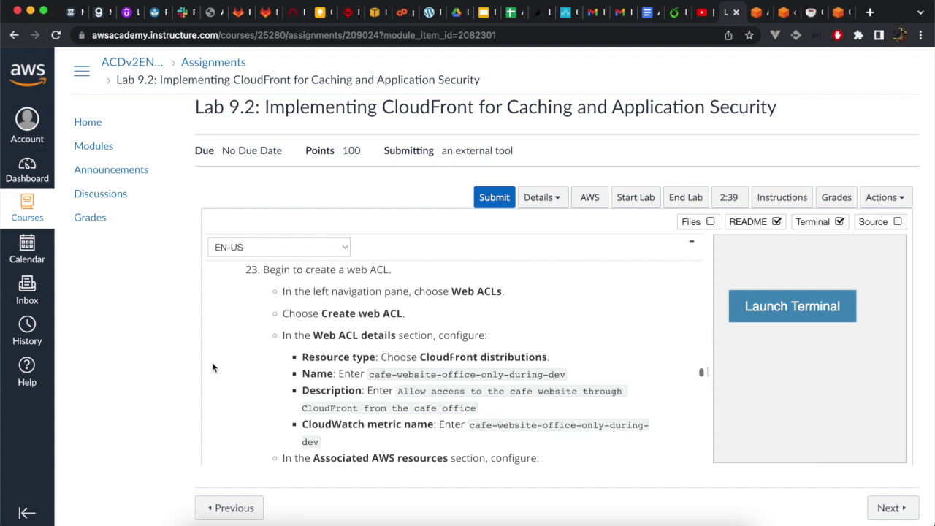
pyautogui.click(760, 13)
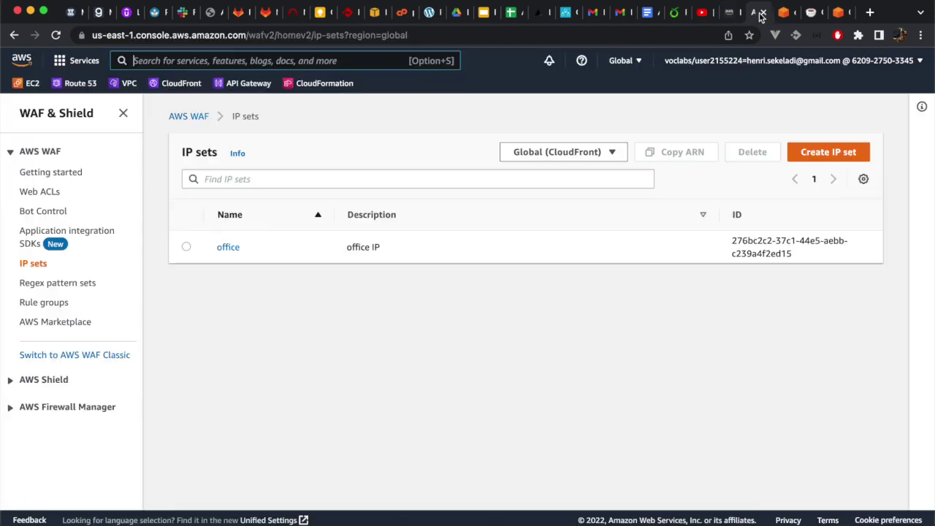
pyautogui.click(34, 195)
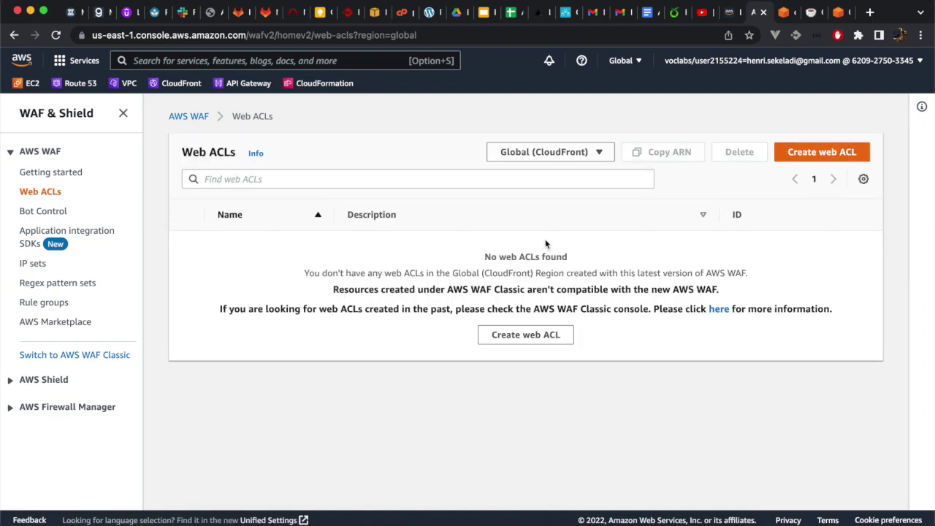
pyautogui.click(795, 159)
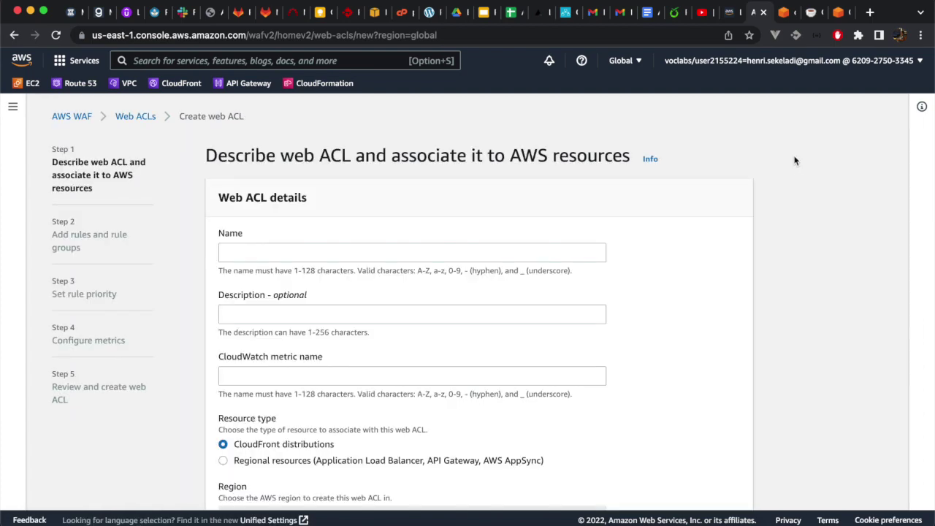
# Step: Set the web ACL's name to cafe-website-office-only-during-dev, copied from lab step 23
pyautogui.hotkey('ctrl', 'shift', 'Tab')
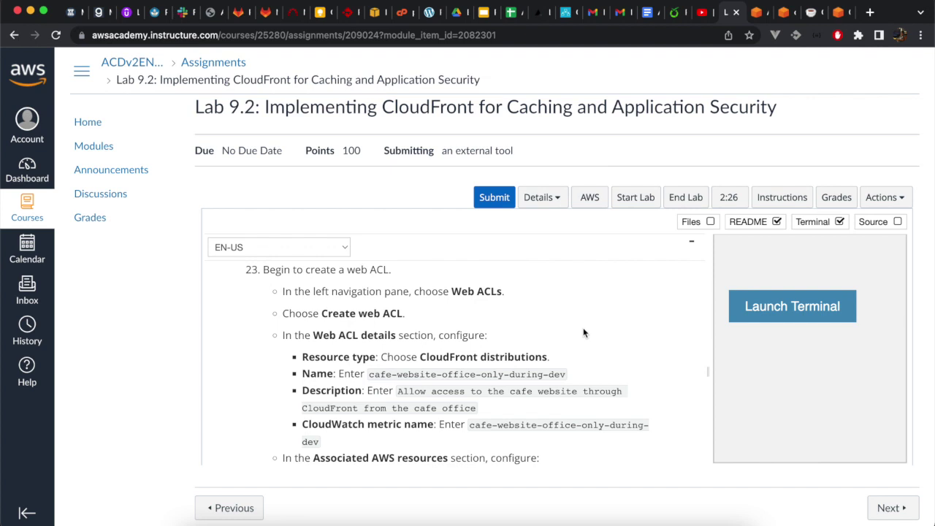
pyautogui.scroll(-1, 583, 328)
pyautogui.moveTo(368, 336); pyautogui.dragTo(568, 338)
pyautogui.press('super+c')
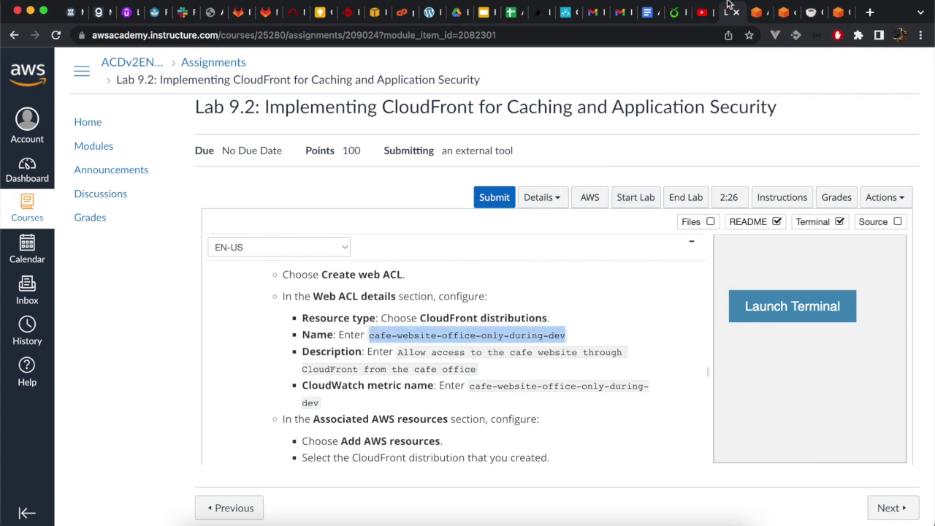
pyautogui.click(753, 21)
pyautogui.press('super+v')
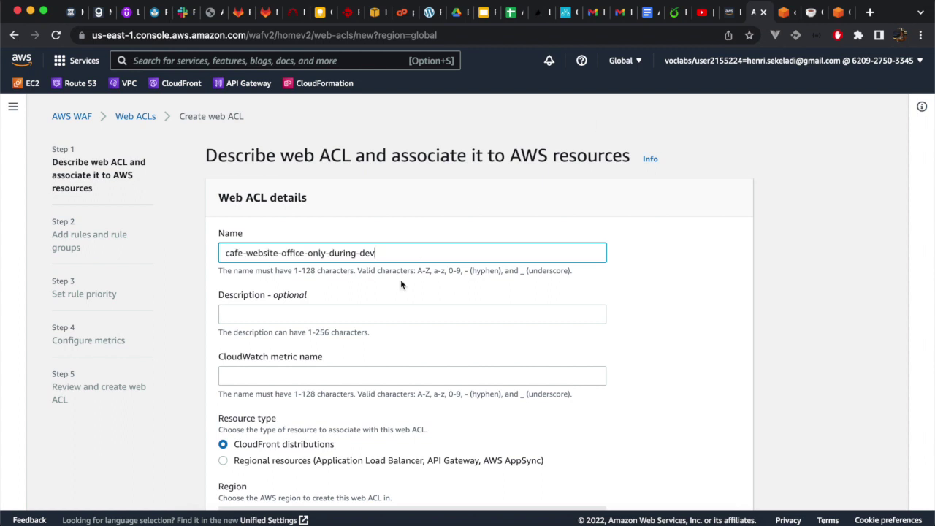
# Step: Set the web ACL's description to "Allow access to the cafe website through CloudFront from the cafe office", copied from the lab instructions
pyautogui.click(387, 315)
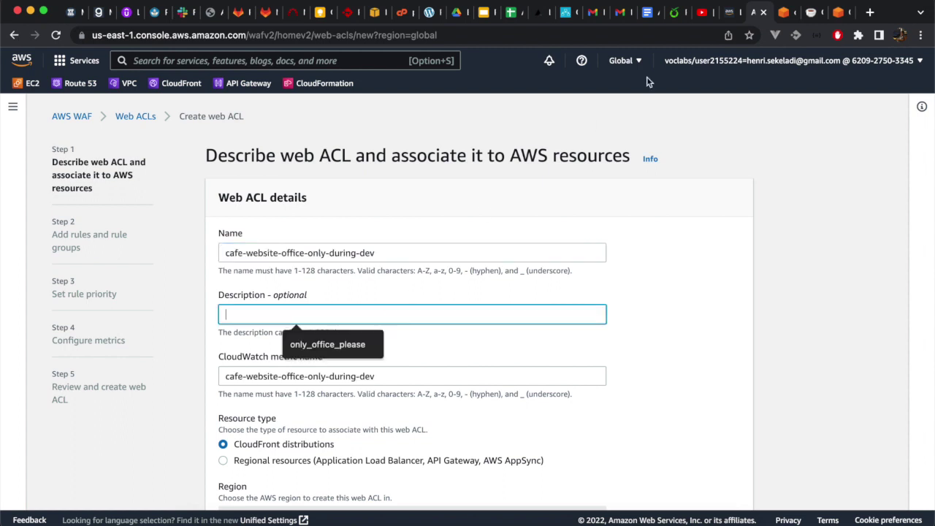
pyautogui.click(728, 13)
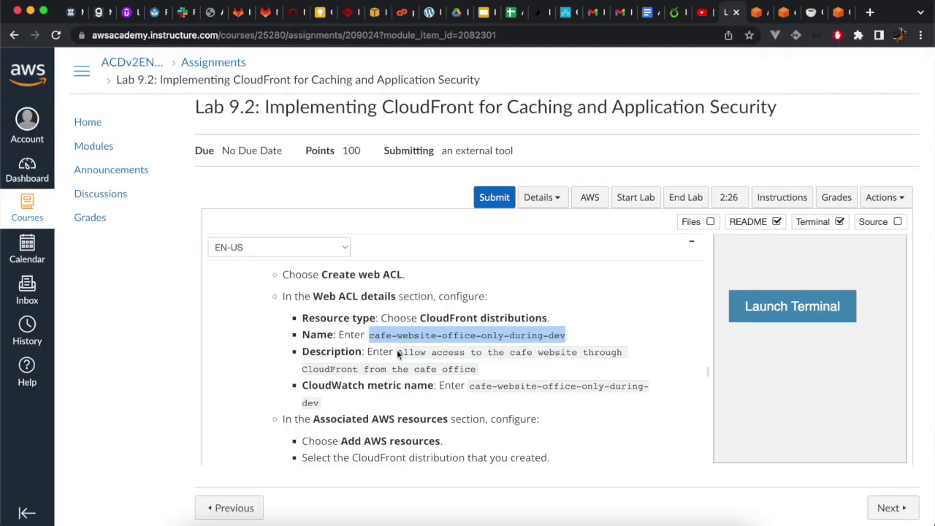
pyautogui.moveTo(397, 353); pyautogui.dragTo(476, 369)
pyautogui.press('super+c')
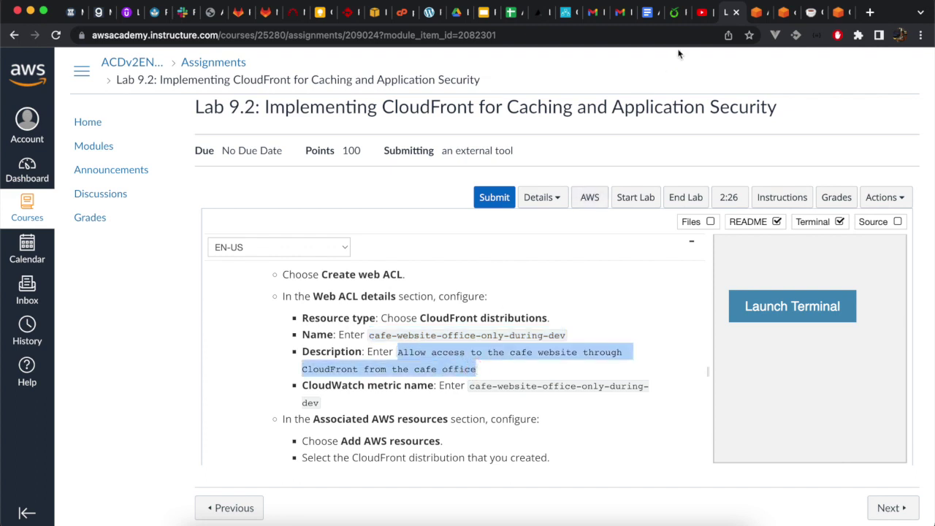
pyautogui.click(758, 13)
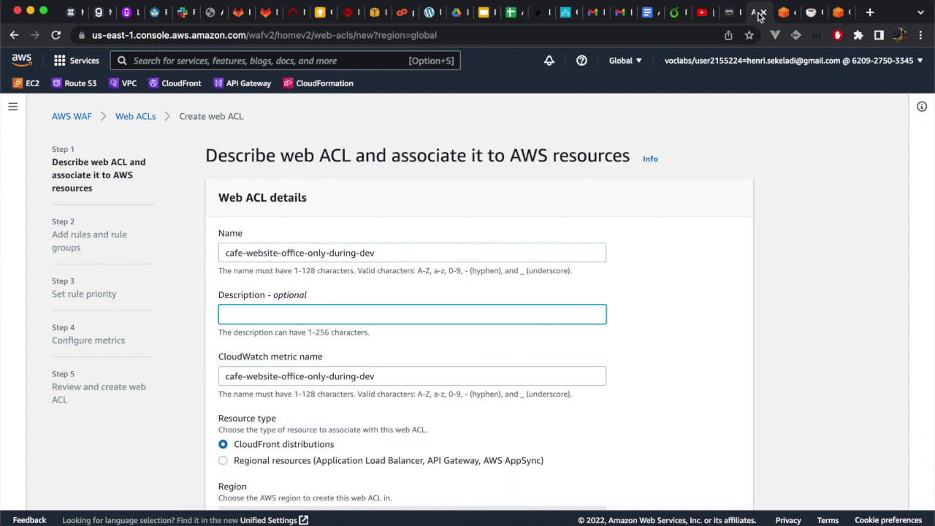
pyautogui.press('super+v')
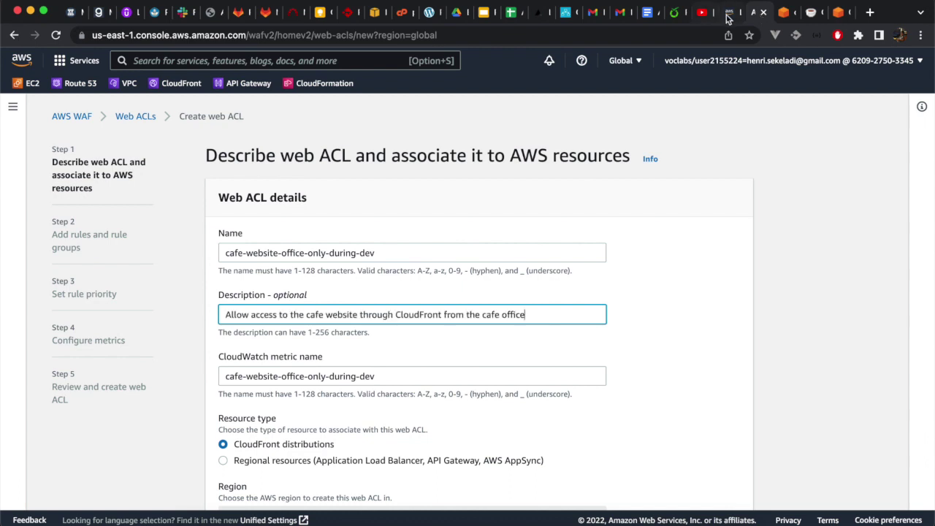
# Step: Check the web ACL's CloudWatch metric name against the one required in lab step 23
pyautogui.click(727, 14)
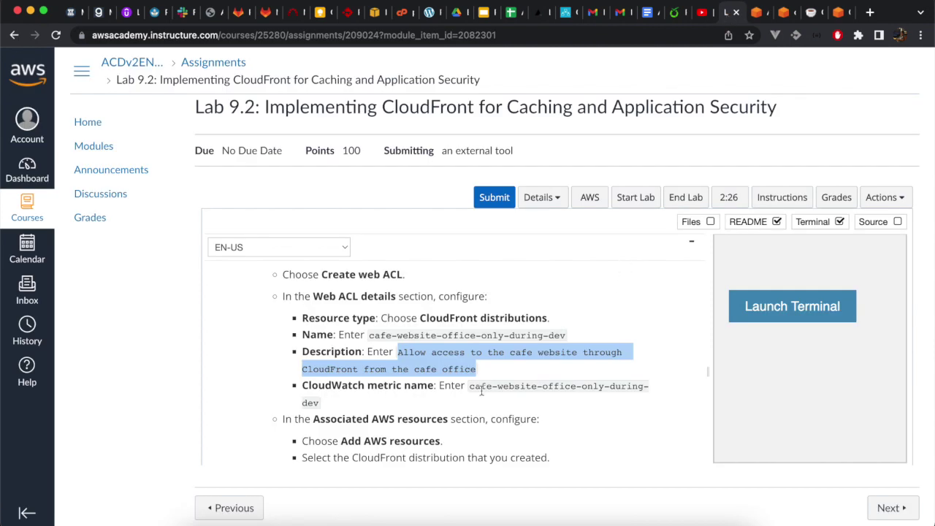
pyautogui.moveTo(469, 387); pyautogui.dragTo(476, 409)
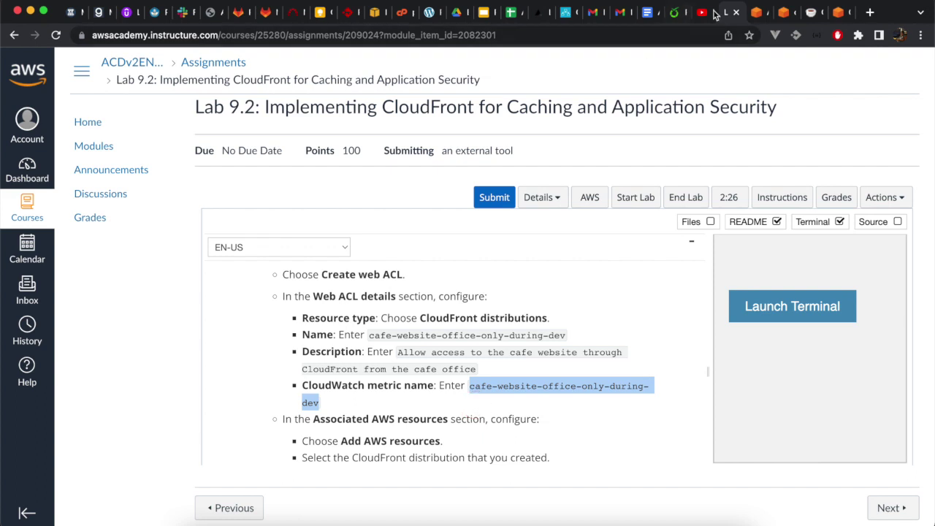
pyautogui.click(755, 12)
pyautogui.moveTo(388, 373); pyautogui.dragTo(203, 375)
pyautogui.click(223, 378)
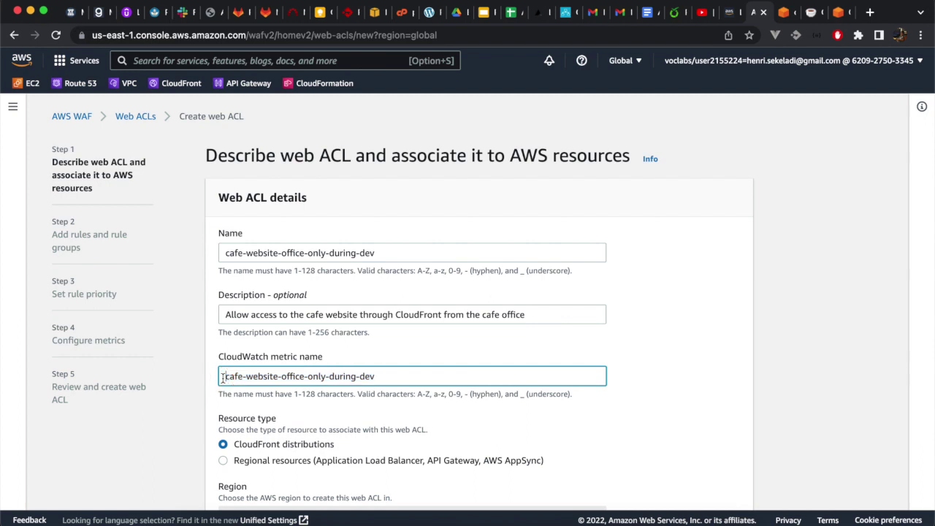
# Step: Associate the existing CloudFront distribution with the web ACL, following the Associated AWS resources instructions in the lab
pyautogui.scroll(-5, 223, 378)
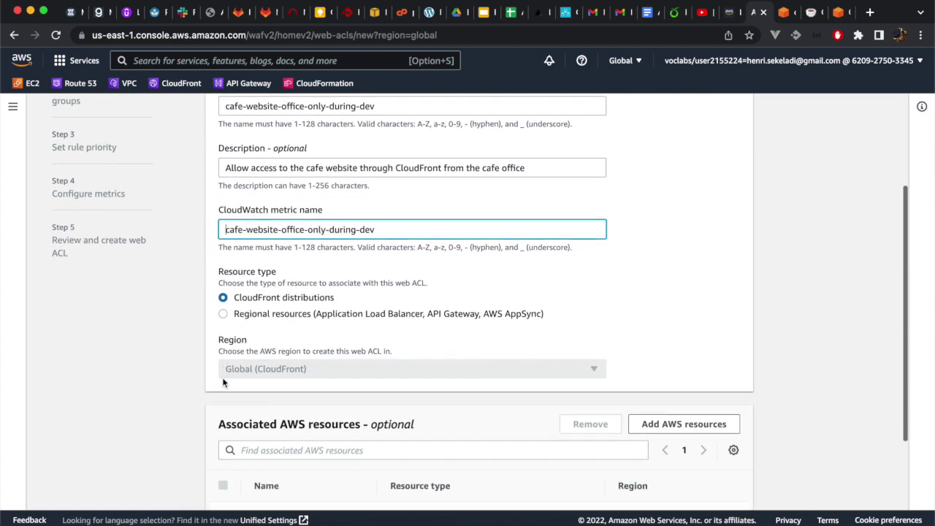
pyautogui.scroll(-1, 222, 379)
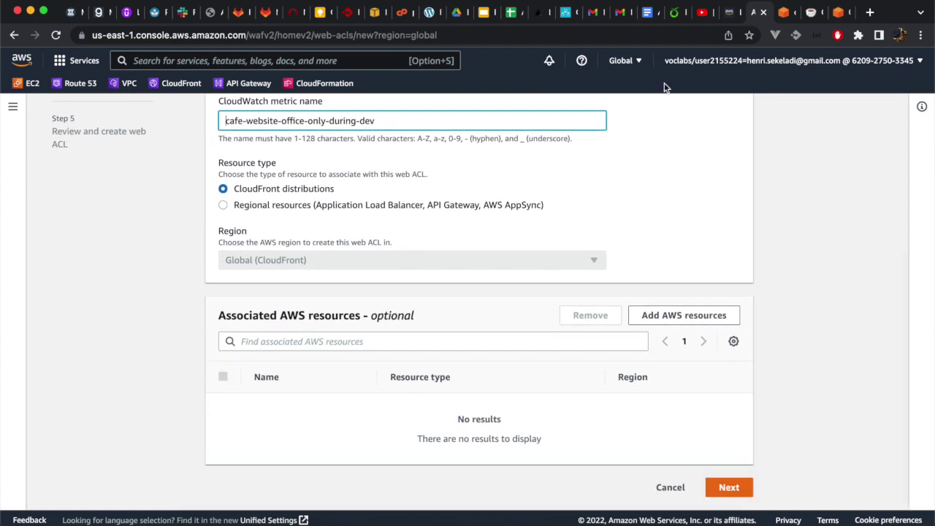
pyautogui.click(734, 20)
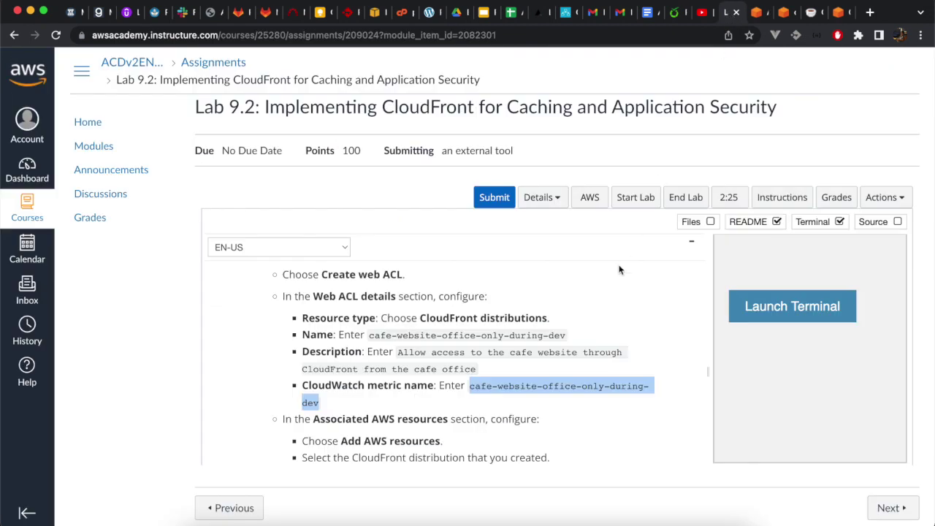
pyautogui.scroll(-4, 656, 334)
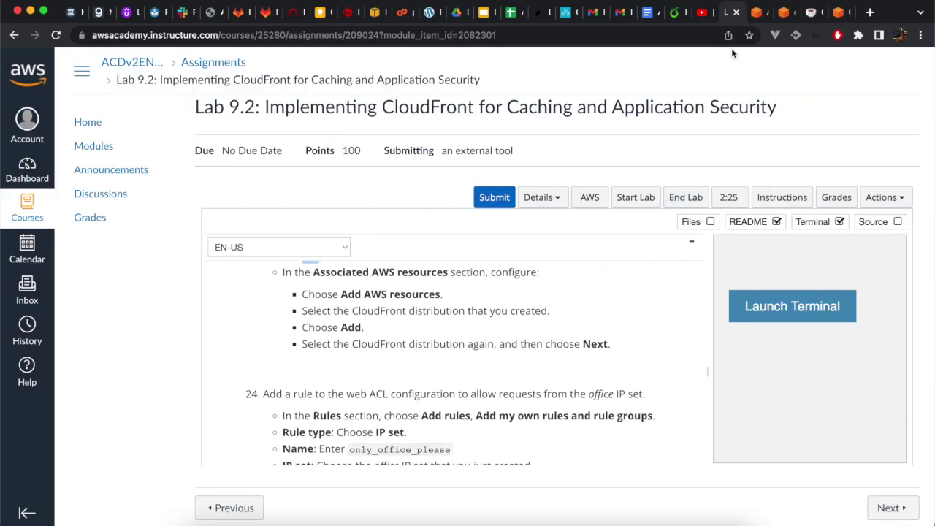
pyautogui.click(760, 12)
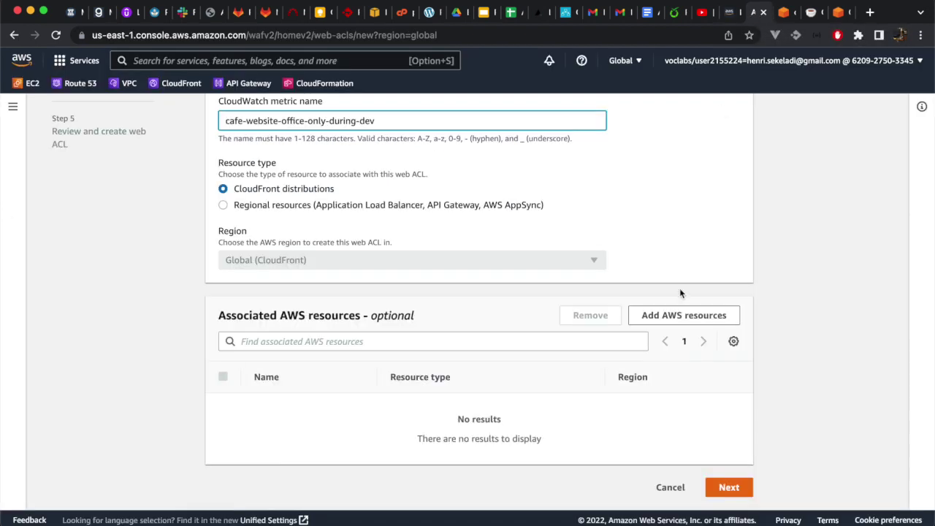
pyautogui.click(678, 317)
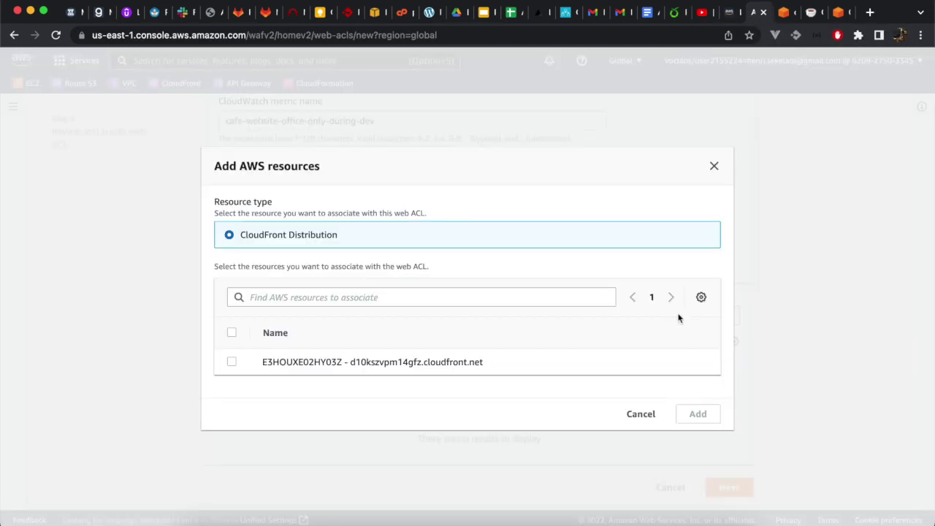
pyautogui.click(232, 363)
pyautogui.click(689, 417)
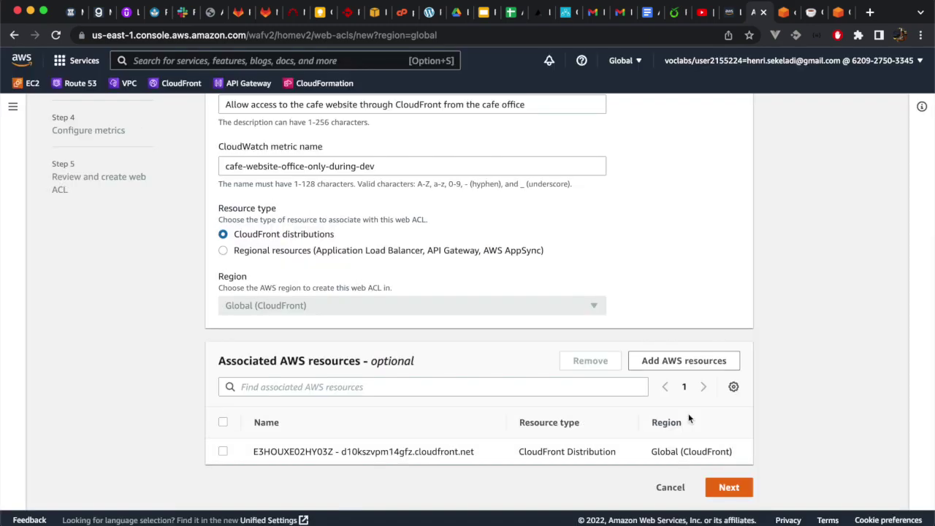
# Step: Check lab step 24 and advance the web ACL setup to adding rules and rule groups
pyautogui.click(728, 13)
pyautogui.scroll(-3, 666, 382)
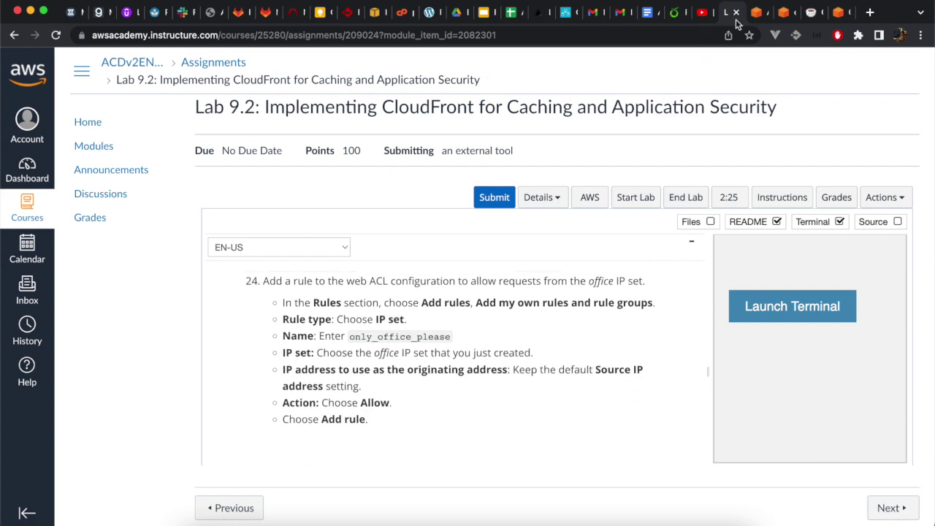
pyautogui.click(758, 12)
pyautogui.click(715, 484)
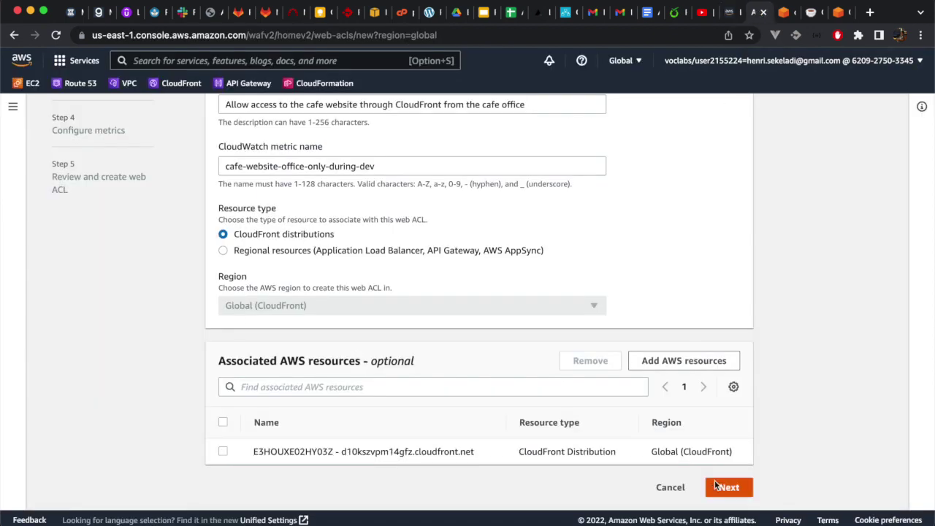
pyautogui.scroll(-1, 711, 346)
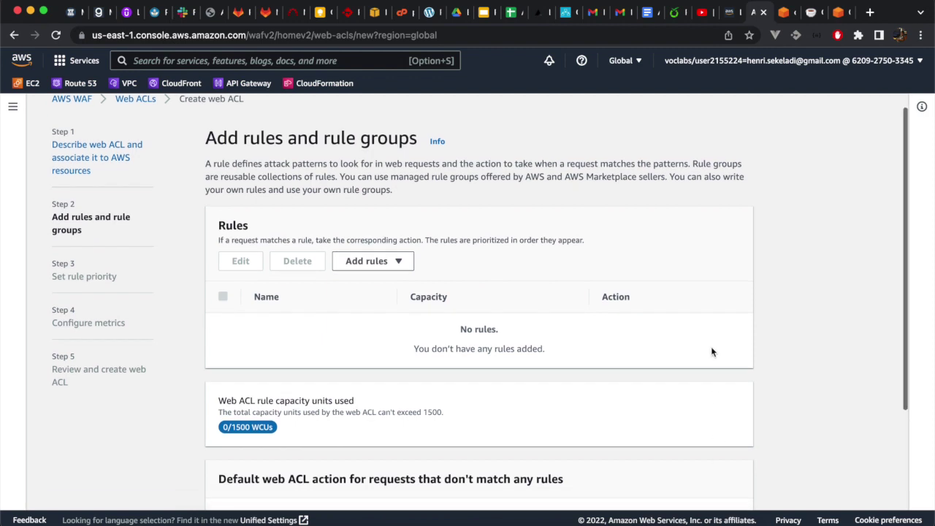
# Step: Copy the rule name only_office_please from lab step 24 and start a custom rule of type IP set
pyautogui.click(727, 14)
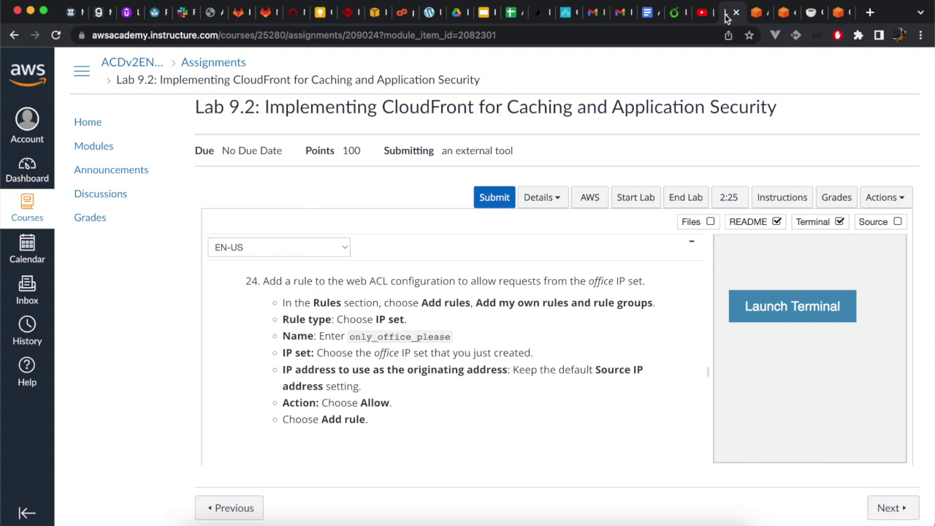
pyautogui.moveTo(349, 337); pyautogui.dragTo(451, 336)
pyautogui.press('super+c')
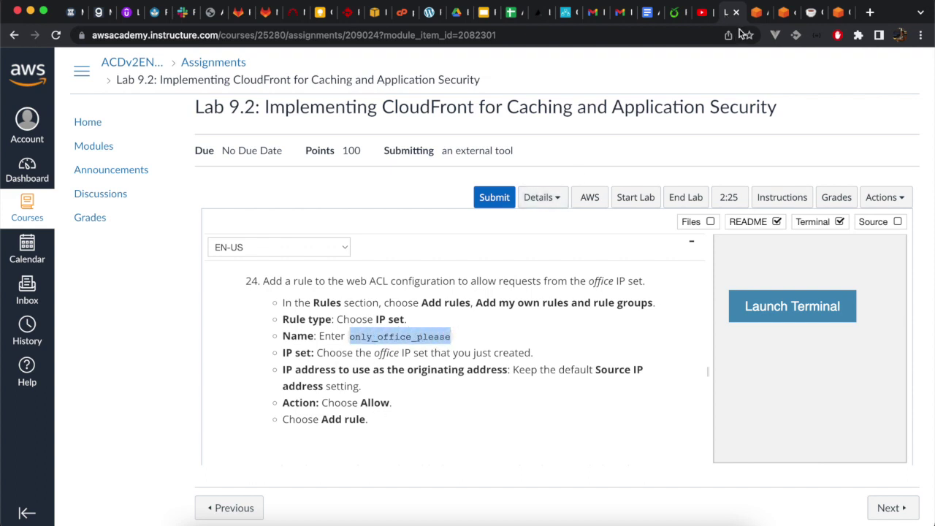
pyautogui.click(759, 14)
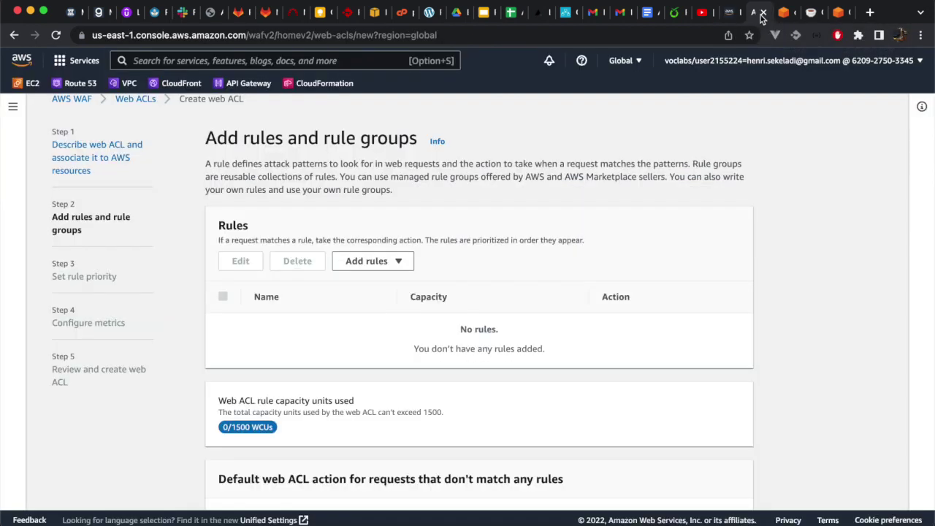
pyautogui.click(395, 261)
pyautogui.click(403, 302)
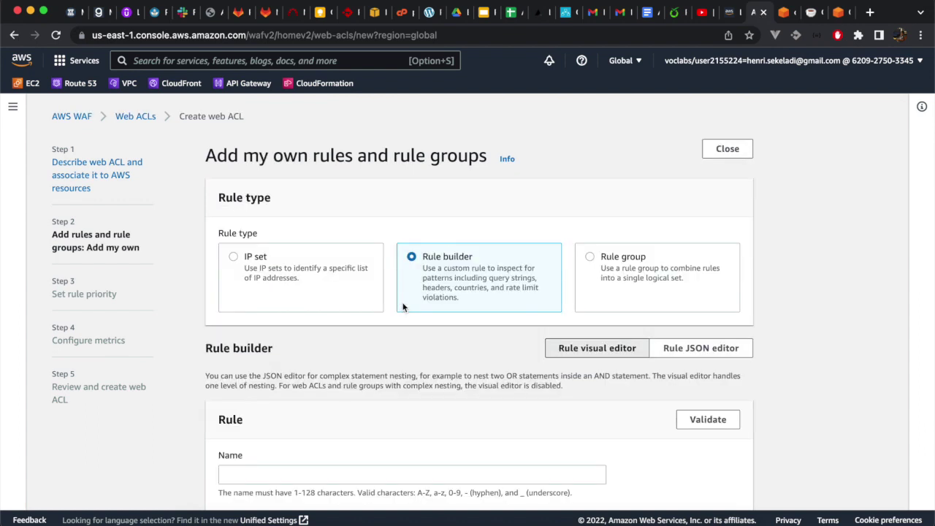
pyautogui.click(235, 259)
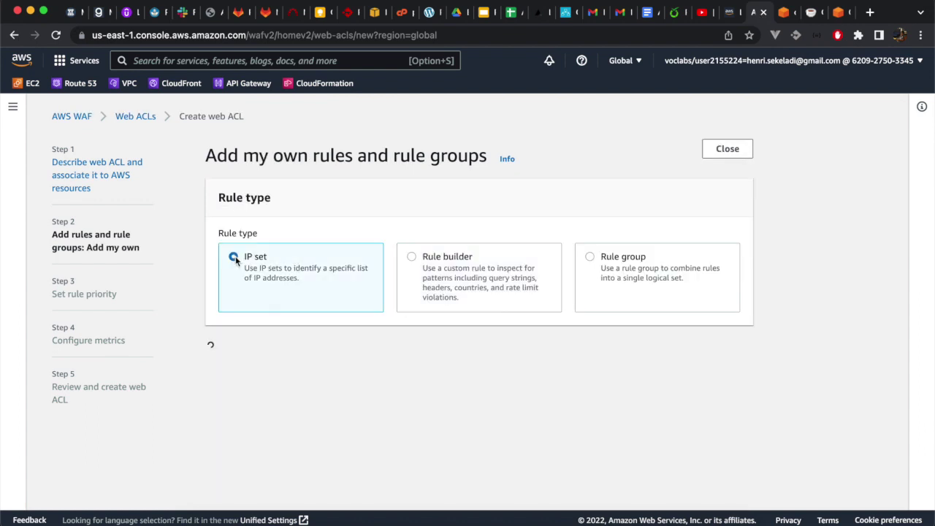
# Step: Name the rule only_office_please, use the office IP set with the source IP address, and set the action to Allow
pyautogui.scroll(-3, 235, 257)
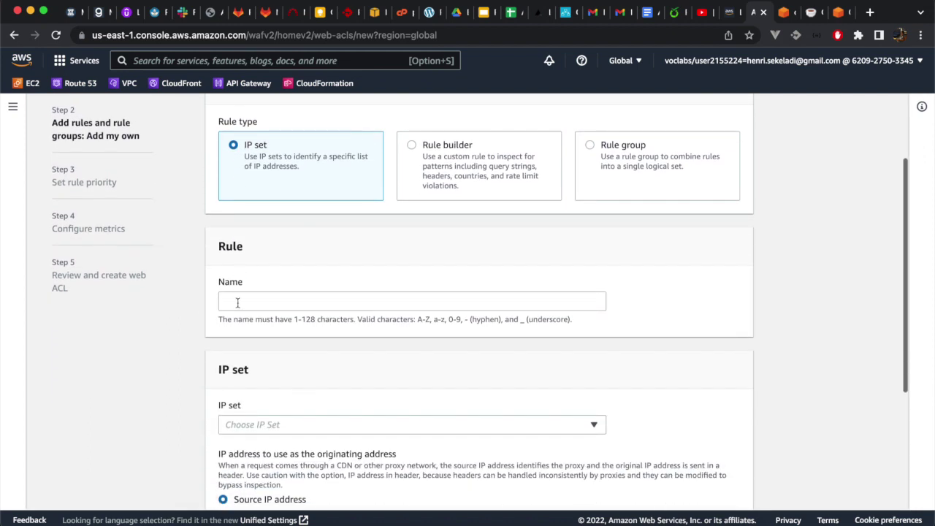
pyautogui.click(238, 301)
pyautogui.press('super+v')
pyautogui.scroll(-3, 241, 307)
pyautogui.click(259, 318)
pyautogui.click(268, 341)
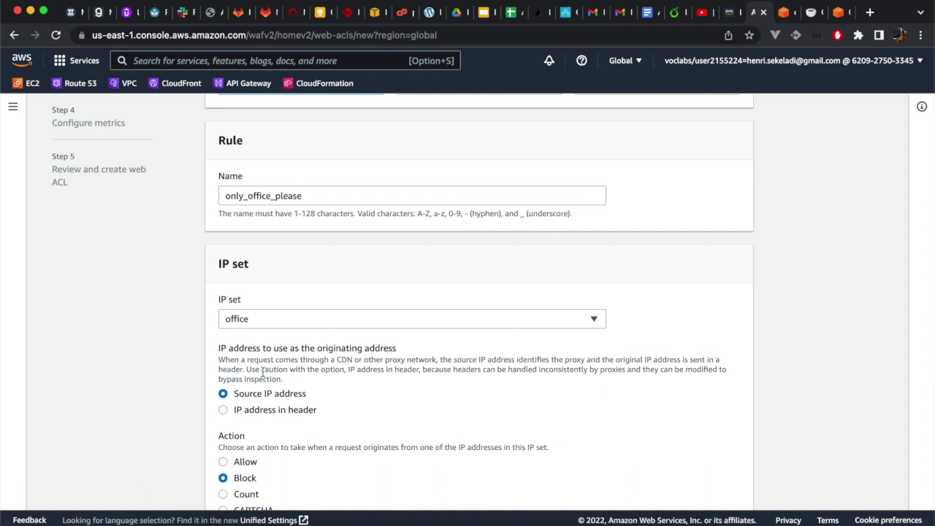
pyautogui.scroll(-2, 259, 407)
pyautogui.click(235, 368)
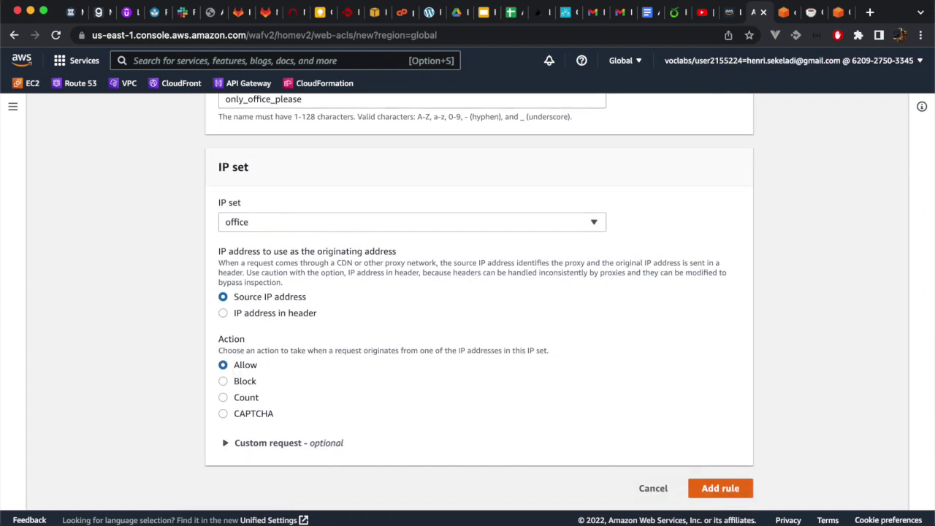
# Step: Check the lab instructions for steps 24 to 26 and add the only_office_please rule to the web ACL
pyautogui.click(729, 13)
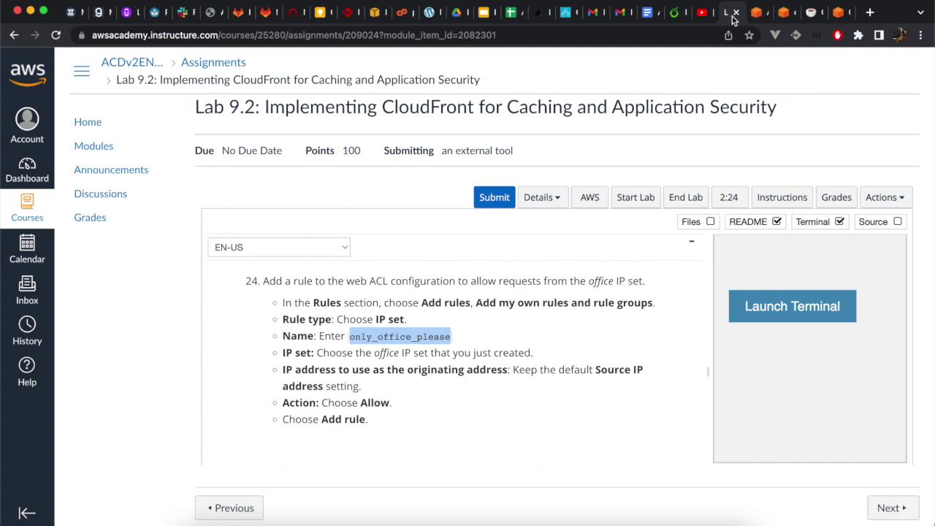
pyautogui.scroll(-3, 599, 360)
pyautogui.scroll(-3, 599, 360)
pyautogui.scroll(2, 599, 360)
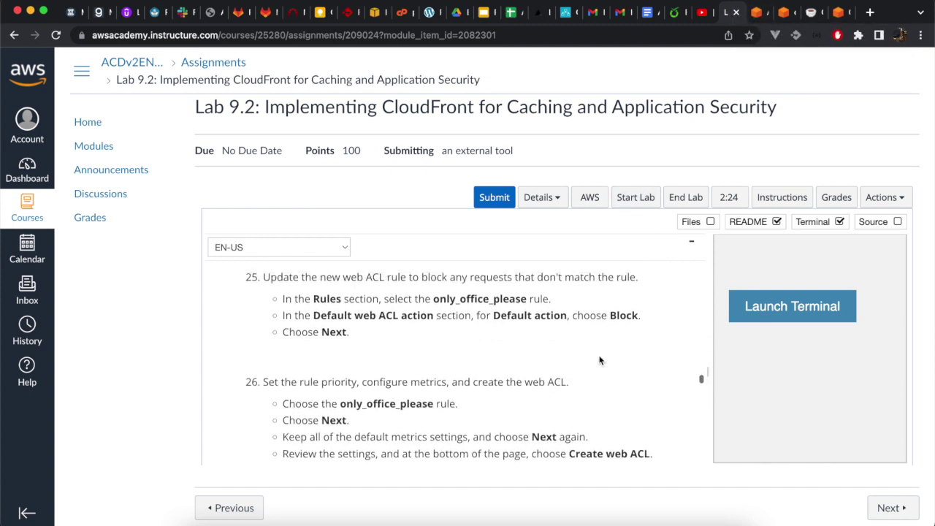
pyautogui.click(759, 14)
pyautogui.click(703, 482)
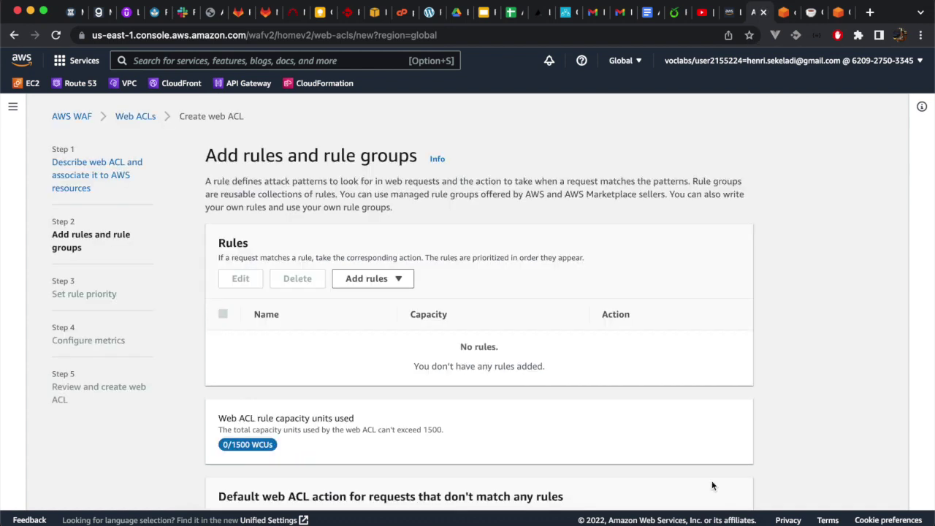
# Step: Select the only_office_please rule, set the web ACL's default action to Block, and advance to setting rule priority
pyautogui.scroll(-3, 696, 411)
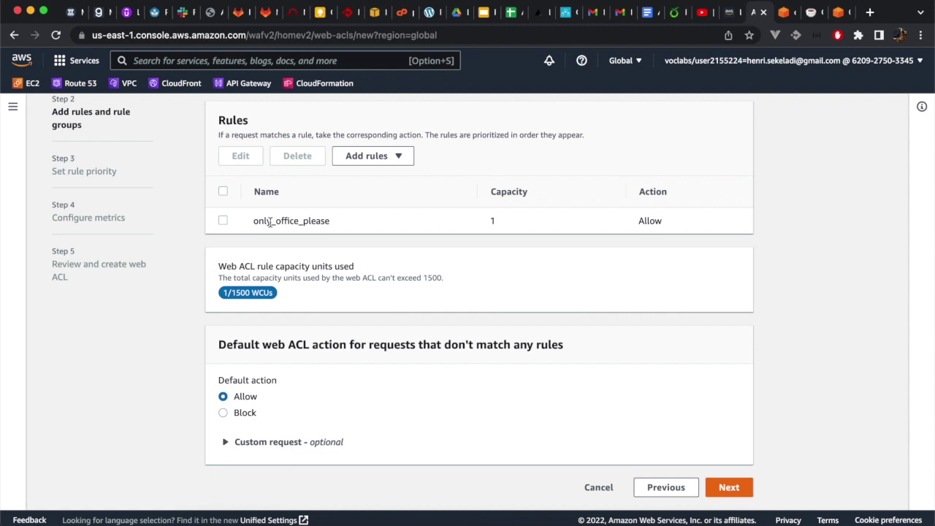
pyautogui.click(223, 221)
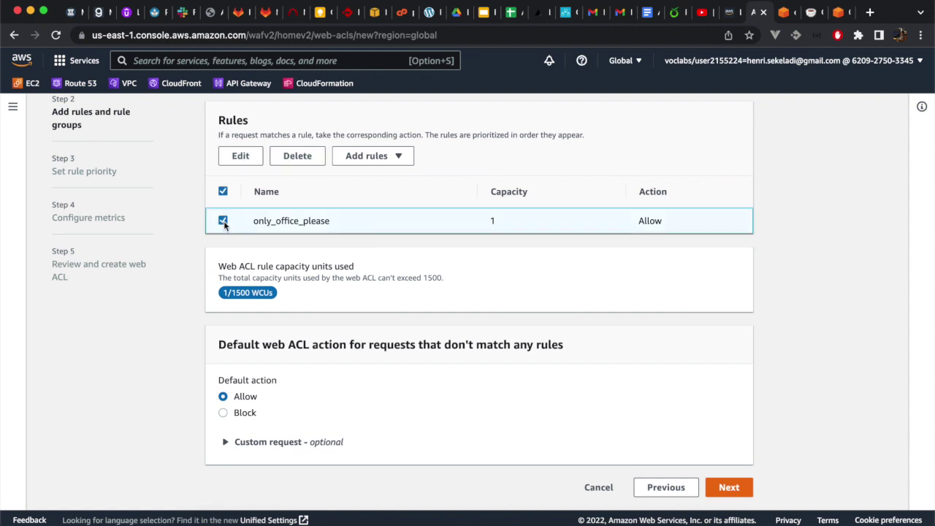
pyautogui.click(237, 411)
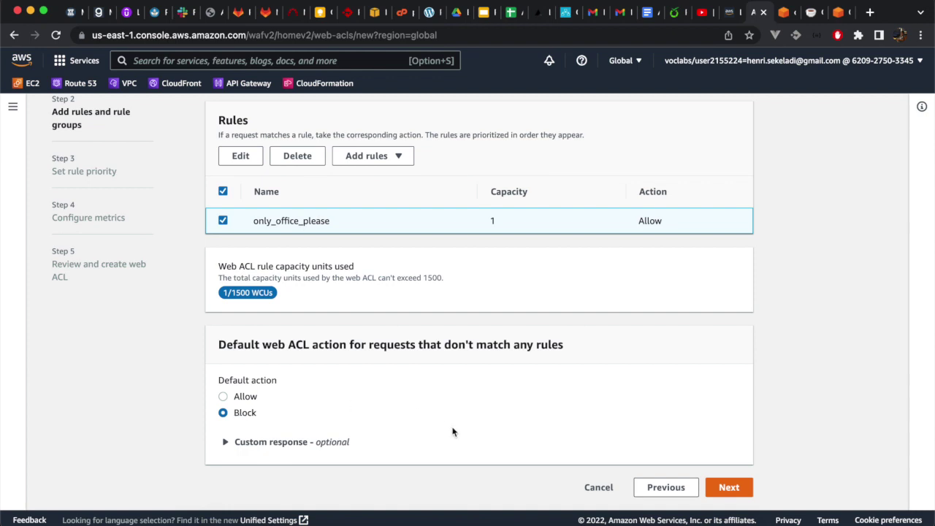
pyautogui.click(721, 488)
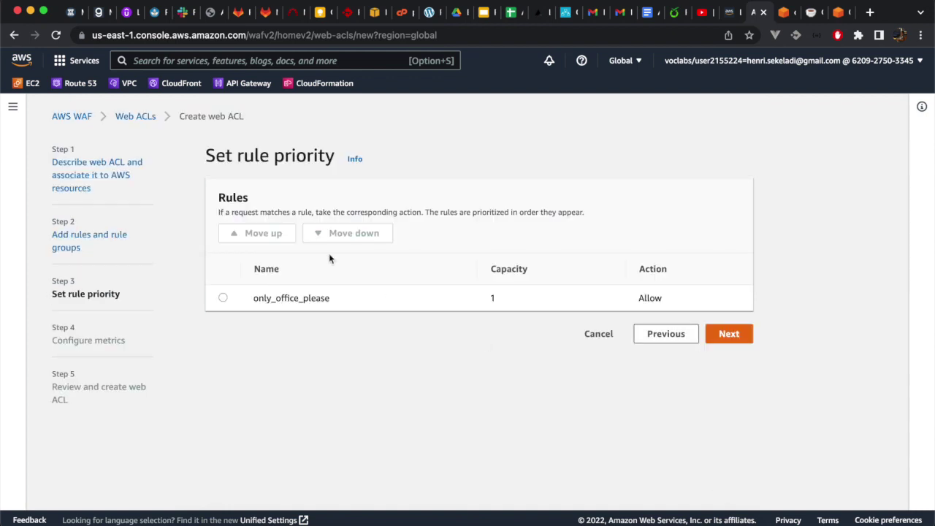
# Step: Follow lab step 26 to select the only_office_please rule for priority and advance to configuring metrics
pyautogui.click(728, 12)
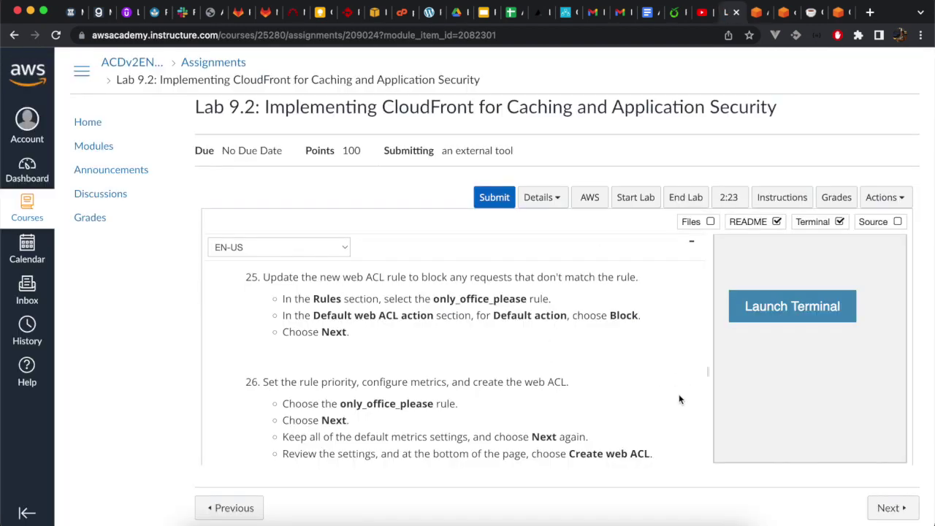
pyautogui.scroll(-2, 679, 399)
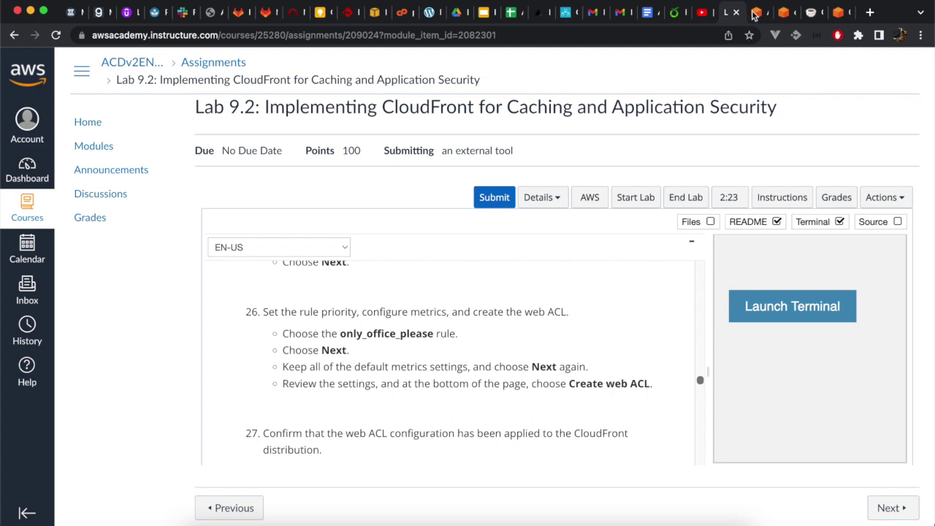
pyautogui.click(755, 13)
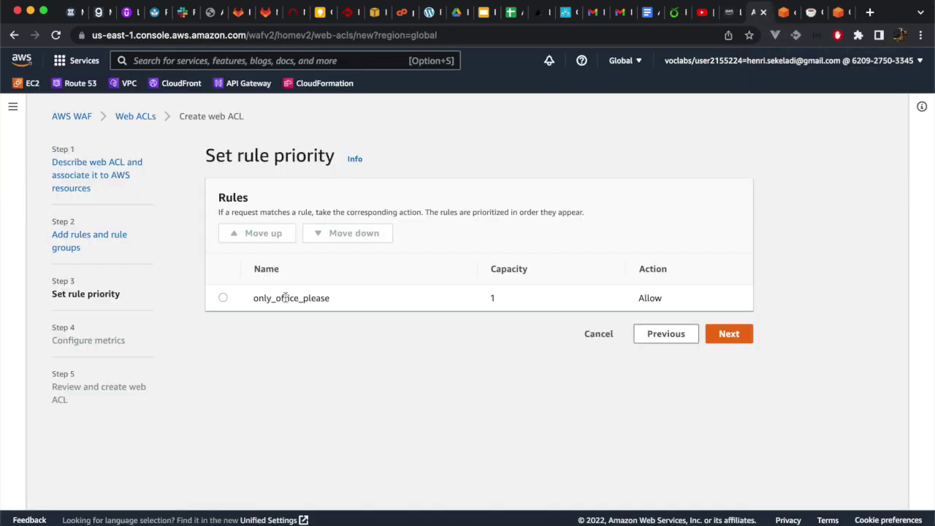
pyautogui.click(223, 298)
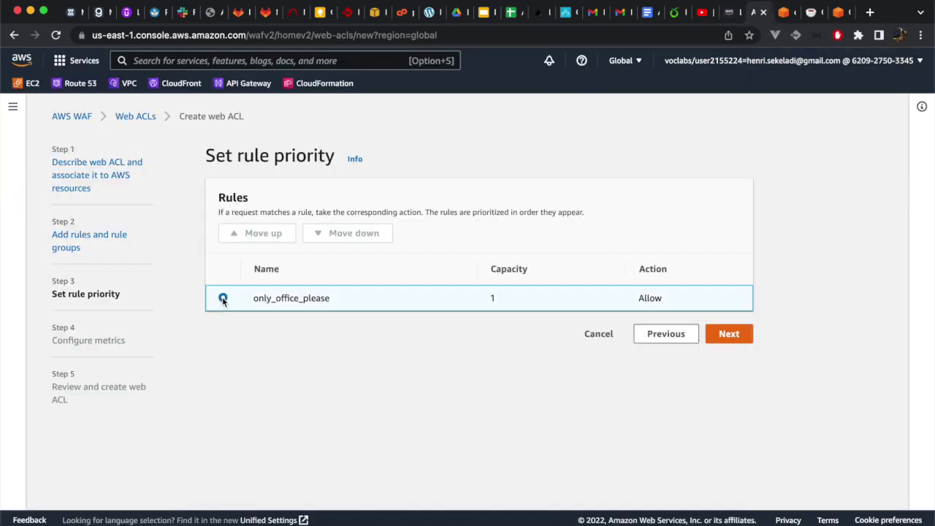
pyautogui.click(727, 334)
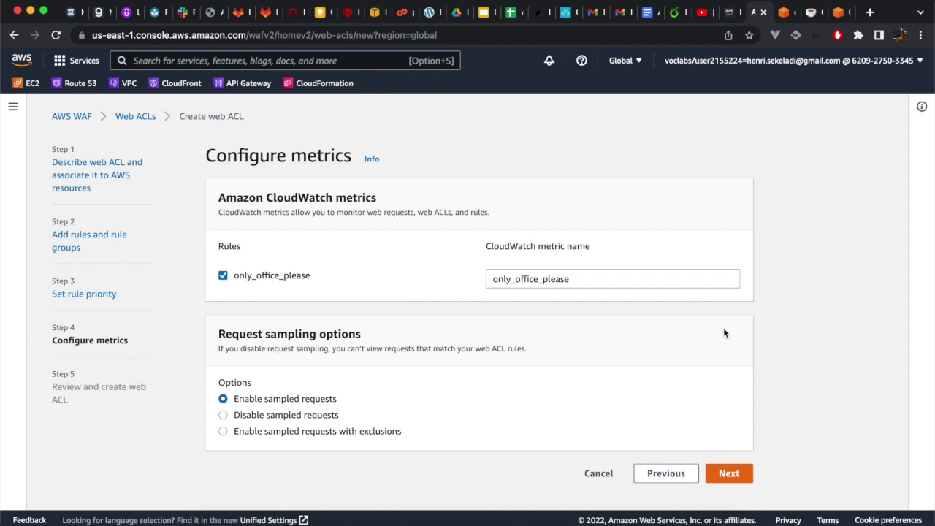
# Step: Keep the default metrics settings as the lab instructs and create the web ACL from the review page
pyautogui.click(730, 12)
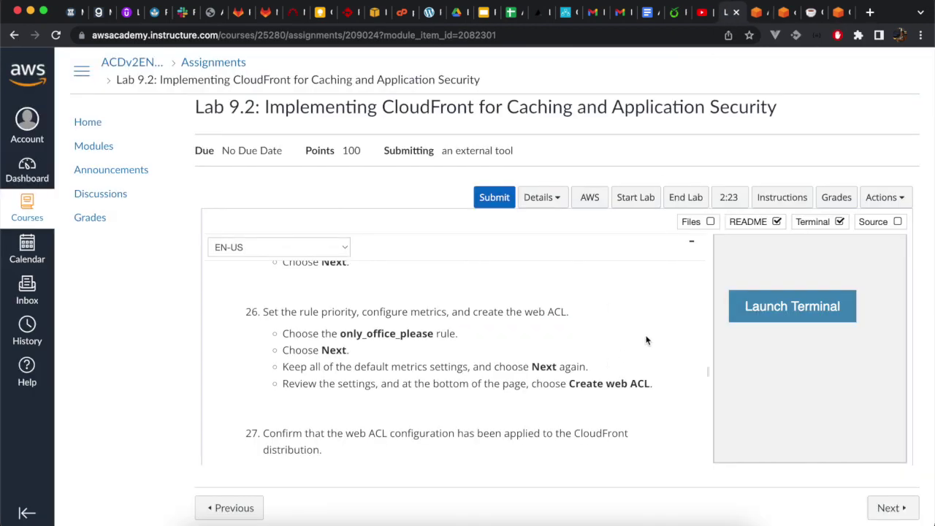
pyautogui.scroll(-4, 646, 340)
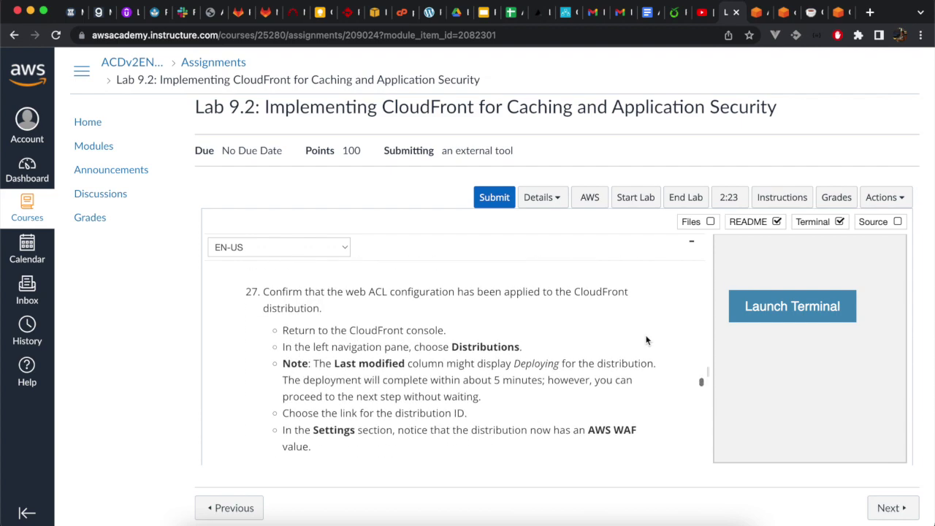
pyautogui.click(759, 12)
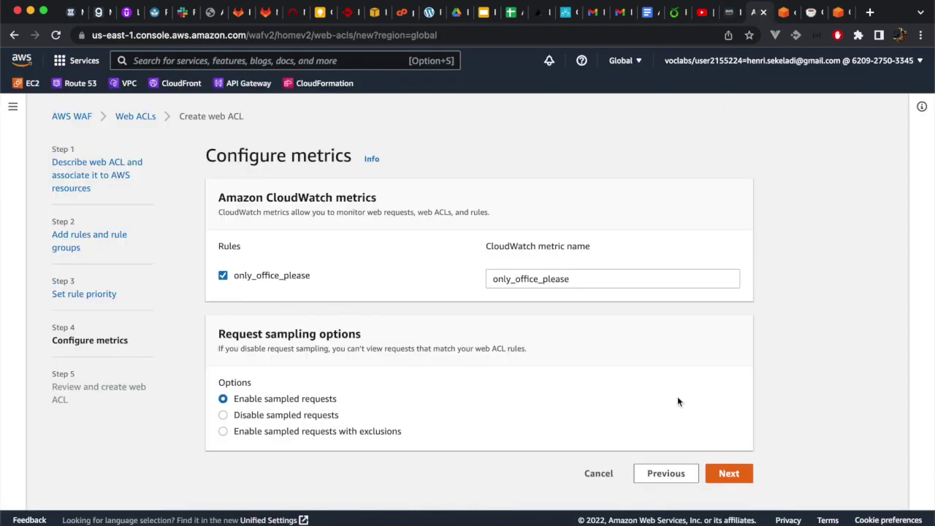
pyautogui.click(722, 473)
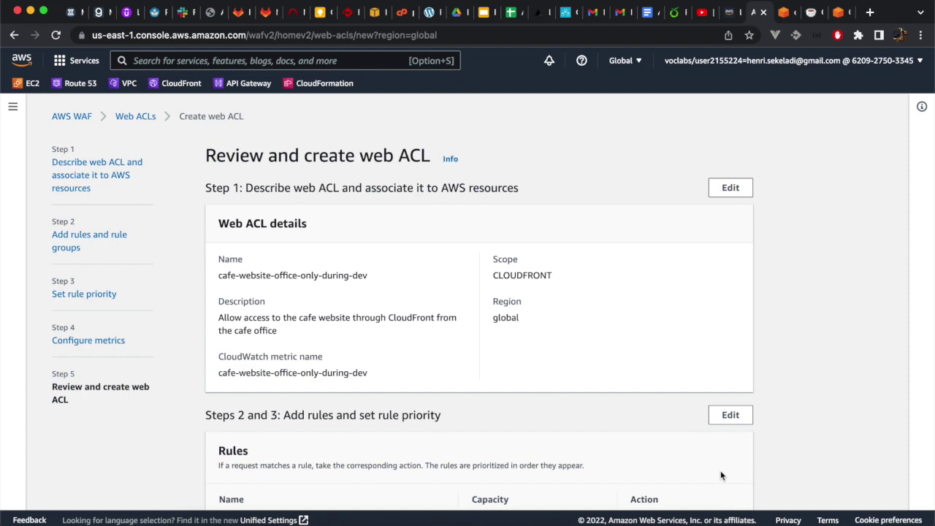
pyautogui.scroll(-10, 720, 476)
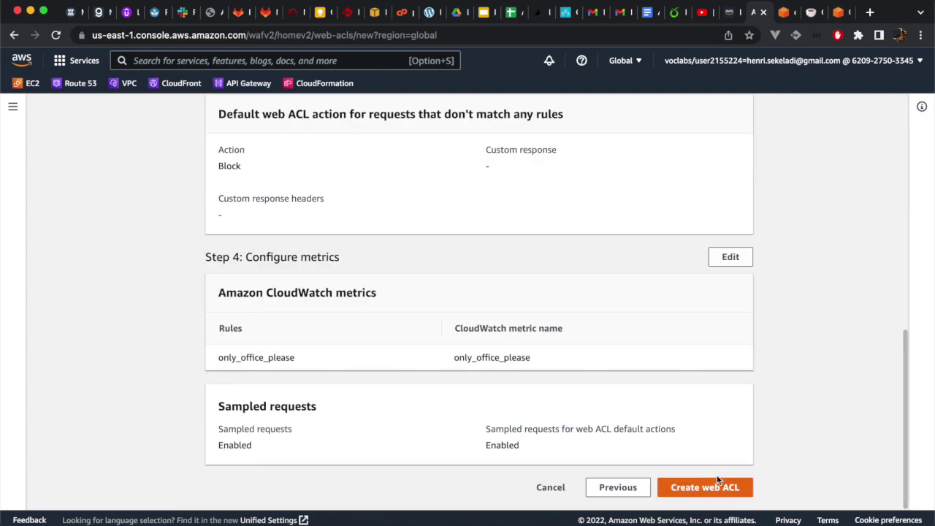
pyautogui.click(706, 490)
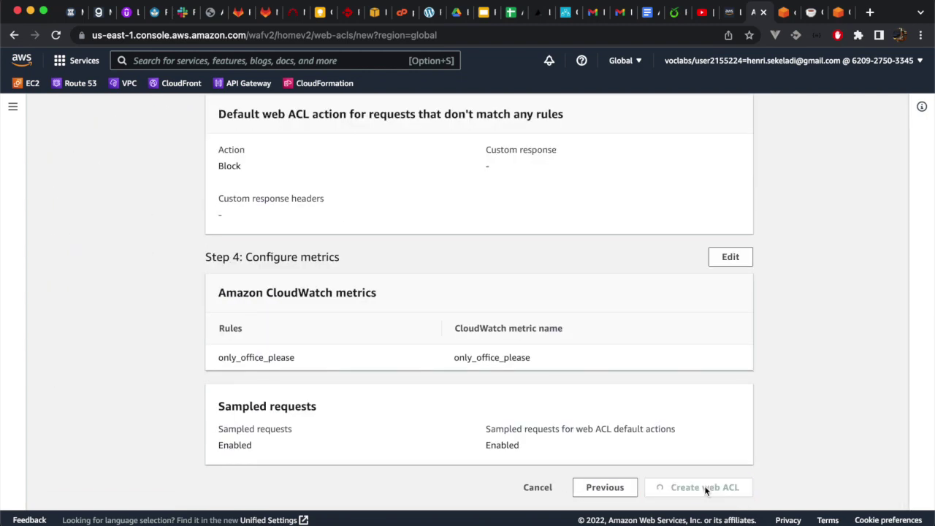
# Step: Read lab step 27 on confirming the web ACL for the CloudFront distribution and switch to the S3 console page
pyautogui.click(729, 12)
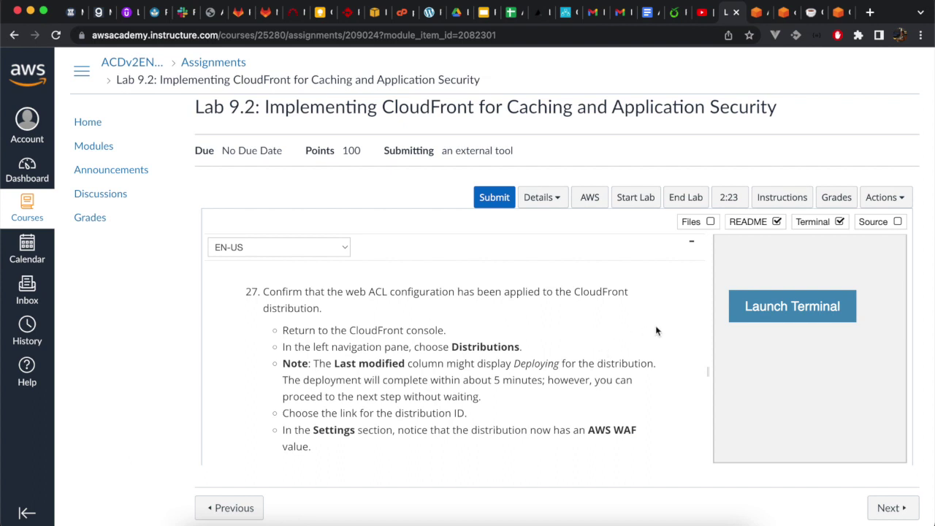
pyautogui.scroll(-1, 656, 327)
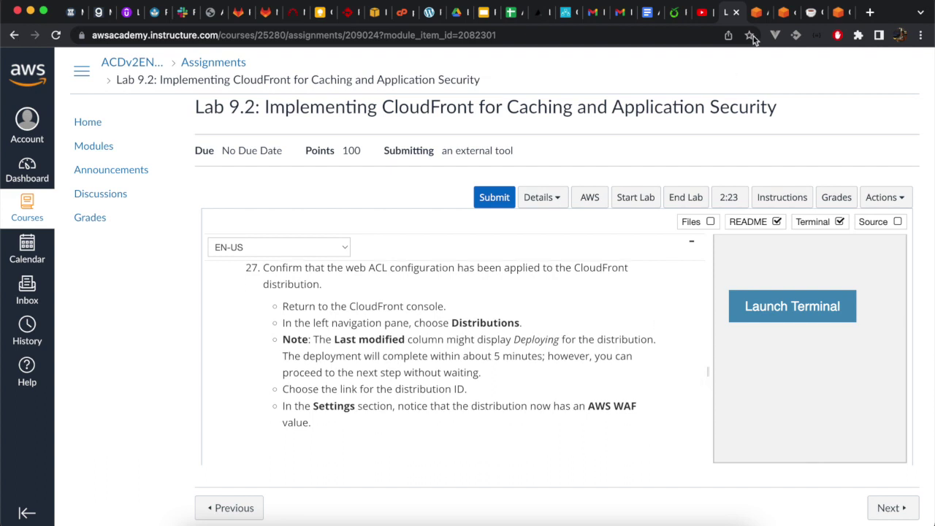
pyautogui.click(783, 13)
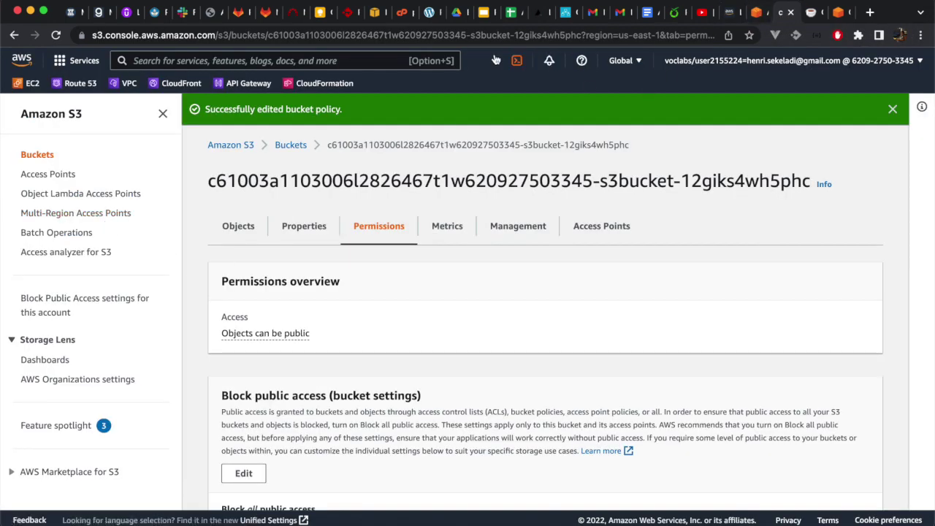
pyautogui.click(374, 62)
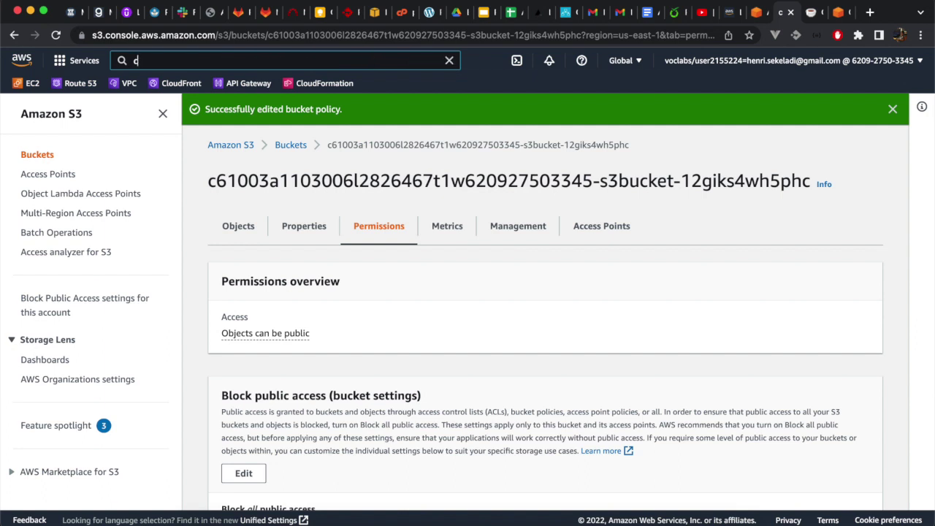
pyautogui.write('cloudf')
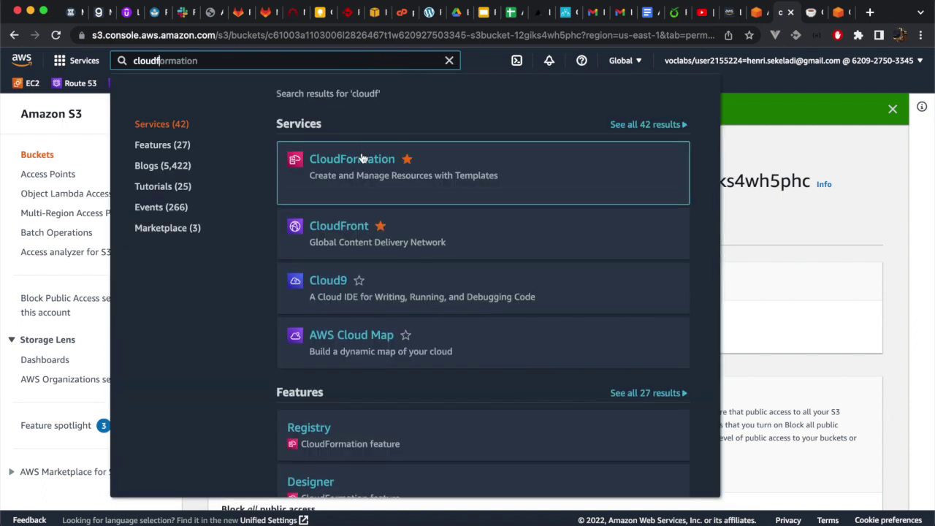
pyautogui.click(359, 159)
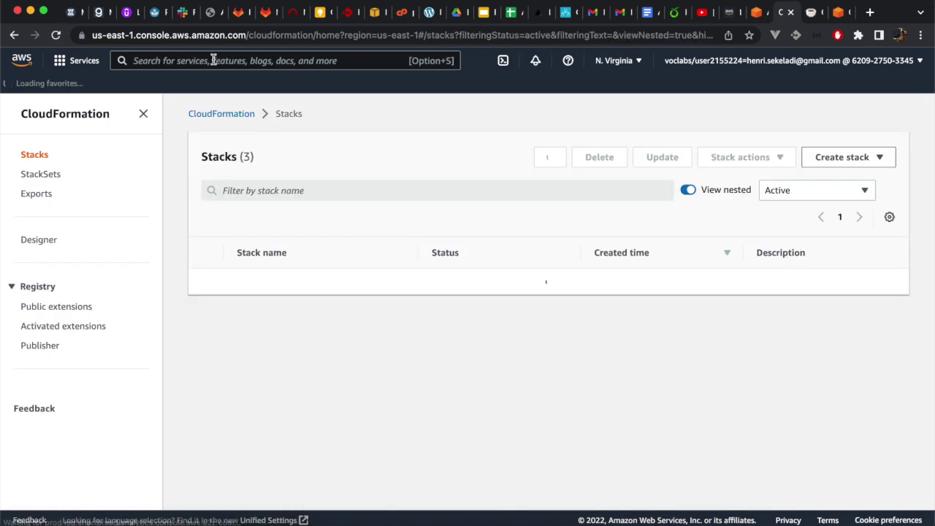
# Step: Find the CloudFront service and open the details of its existing distribution
pyautogui.click(213, 59)
pyautogui.write('clouf')
pyautogui.press('BackSpace')
pyautogui.write('df')
pyautogui.write('o')
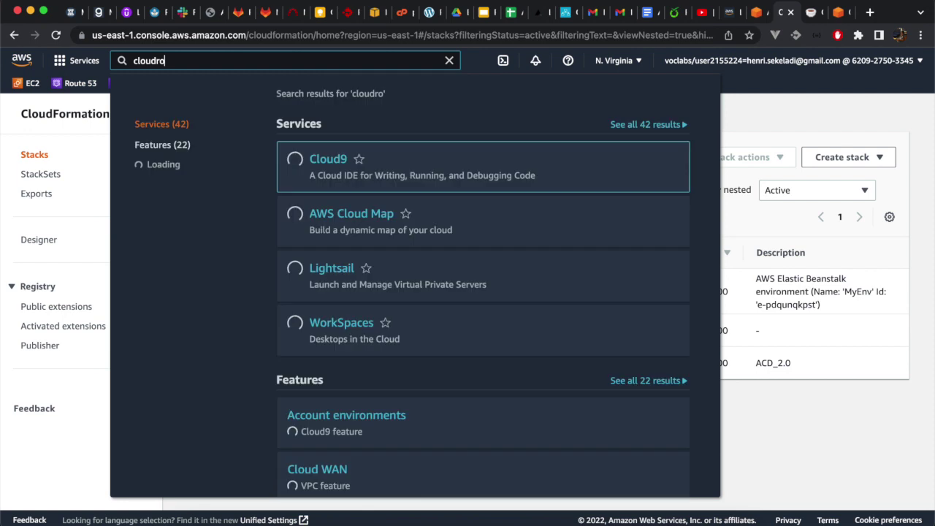
pyautogui.press('BackSpace')
pyautogui.press('BackSpace')
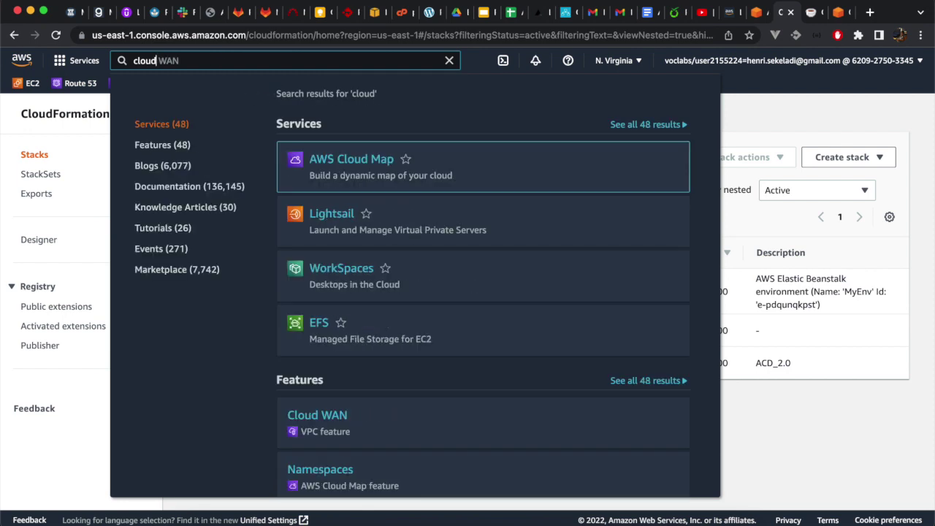
pyautogui.write('fr')
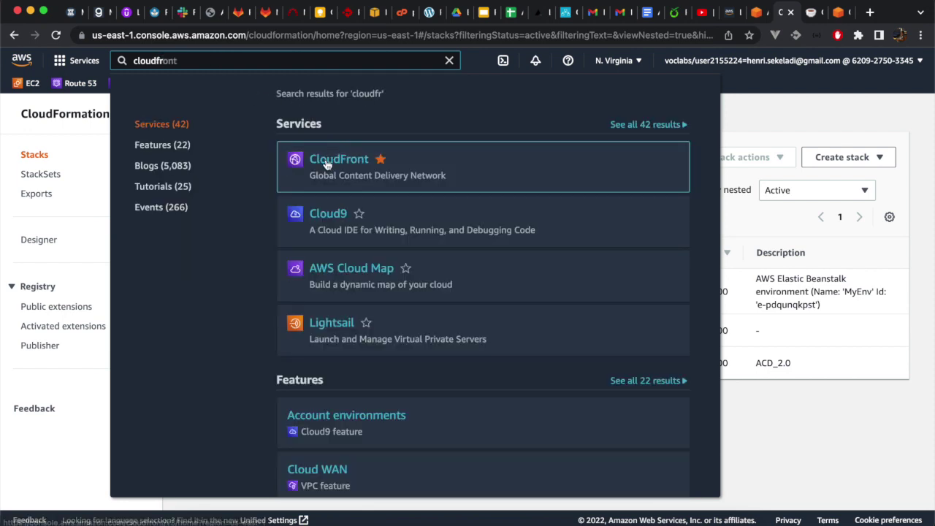
pyautogui.click(325, 160)
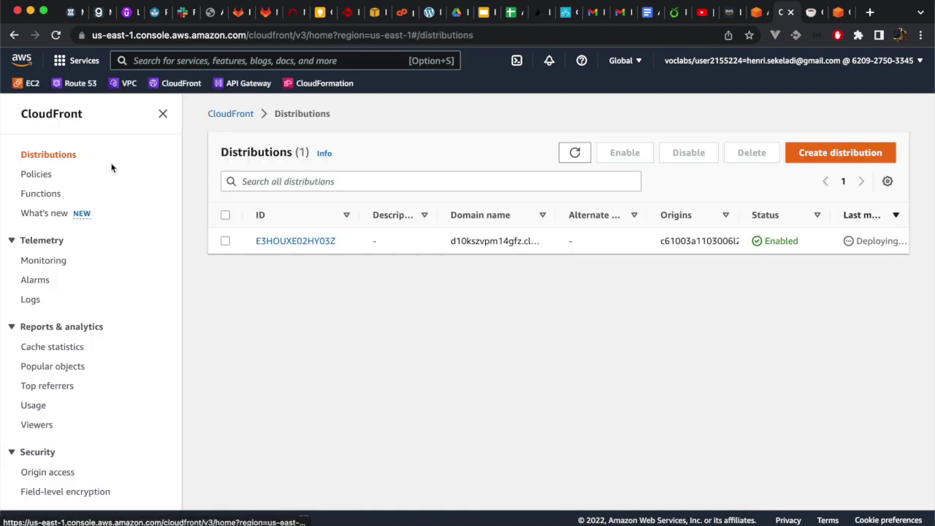
pyautogui.click(300, 241)
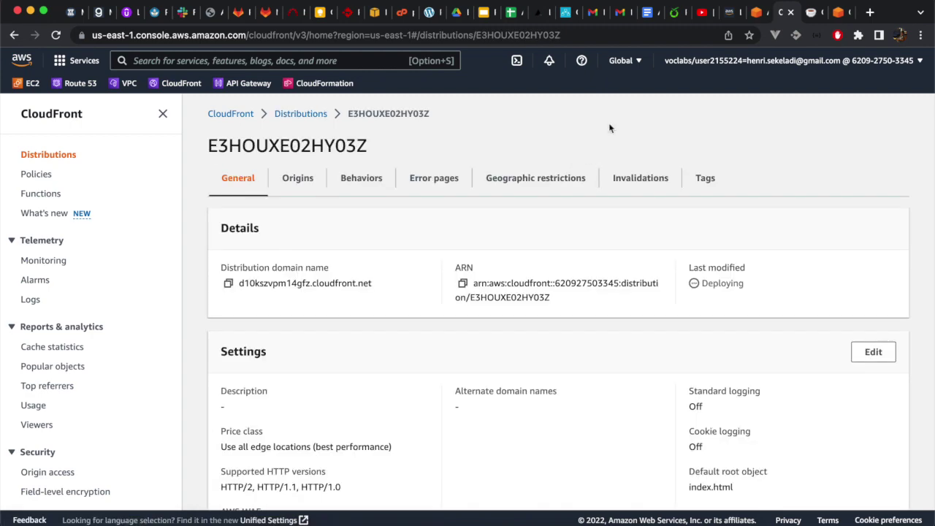
# Step: Check the AWS WAF value in the distribution's settings as lab step 27 asks, and return to lab step 28
pyautogui.click(727, 15)
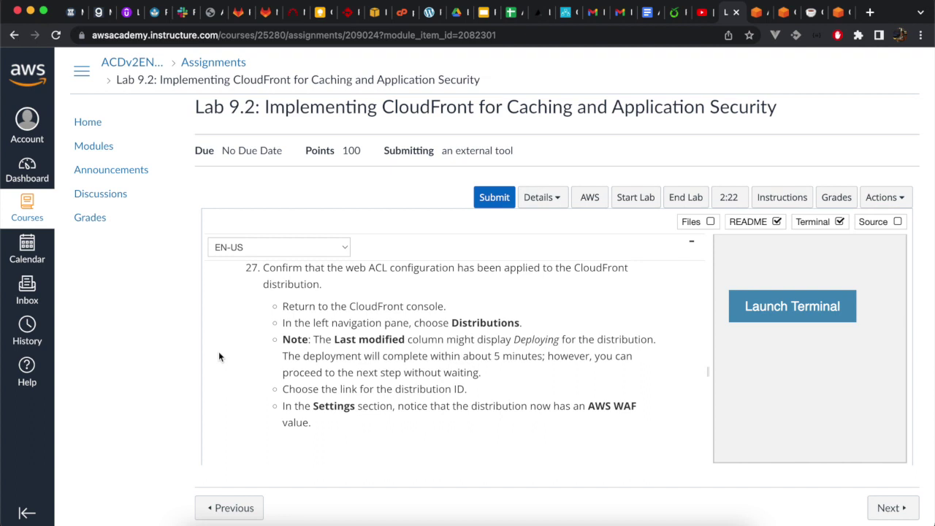
pyautogui.scroll(-4, 218, 356)
pyautogui.scroll(-1, 218, 356)
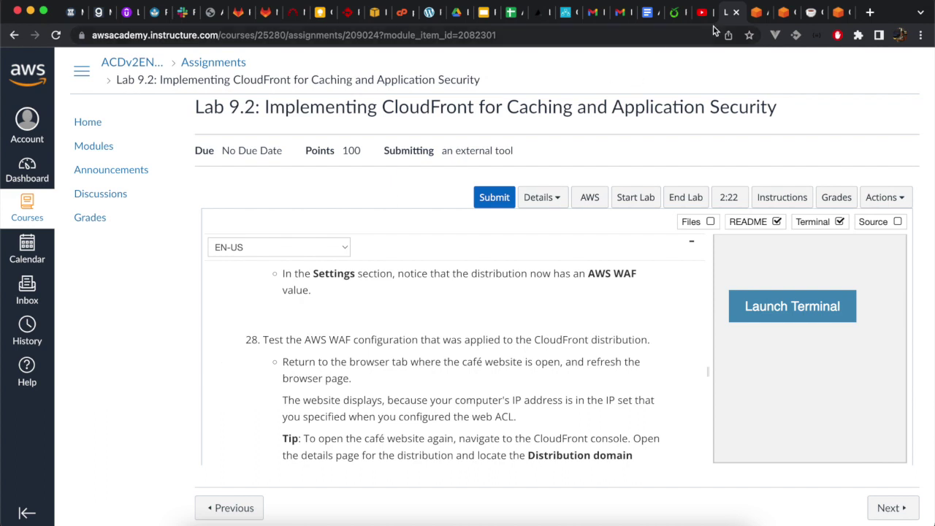
pyautogui.click(779, 13)
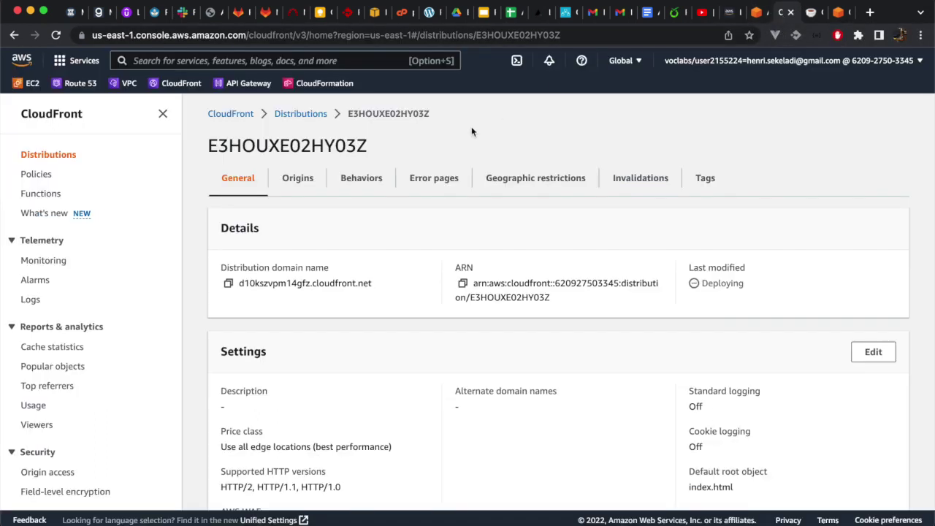
pyautogui.scroll(-2, 361, 341)
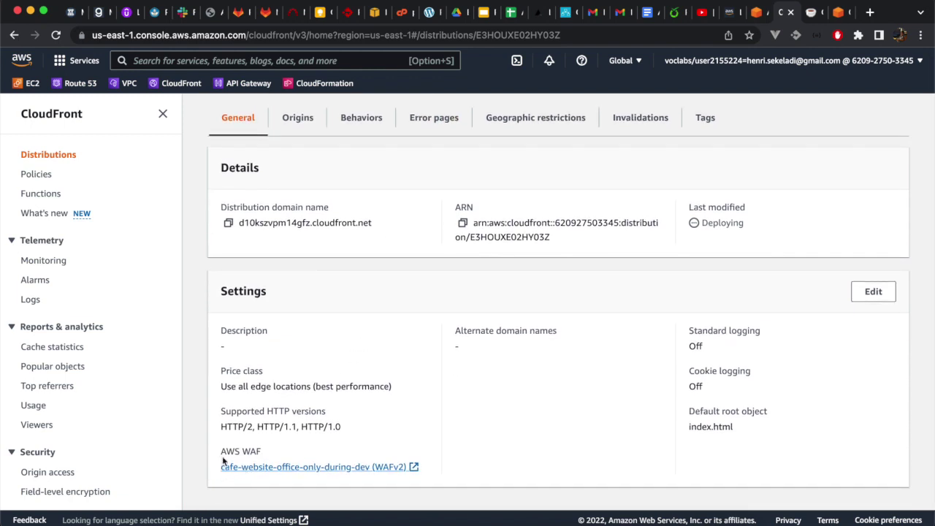
pyautogui.moveTo(219, 455); pyautogui.dragTo(425, 469)
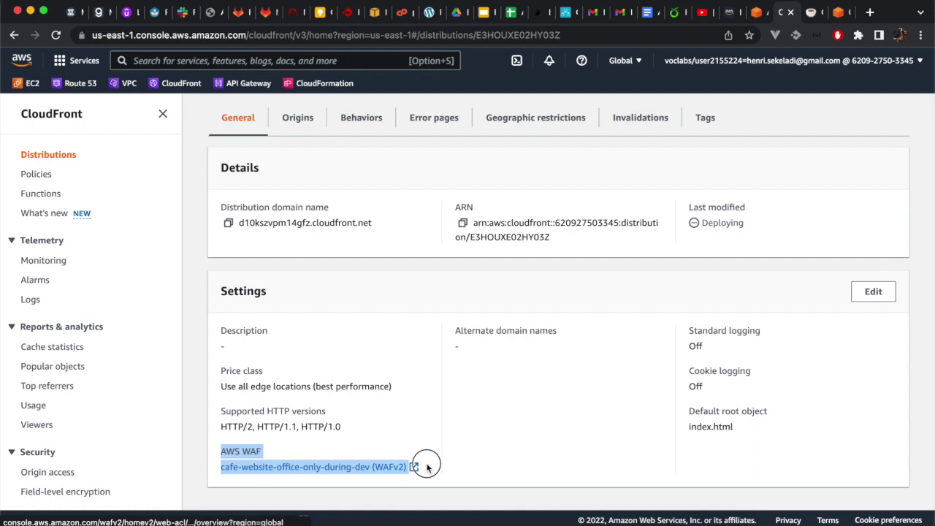
pyautogui.click(496, 410)
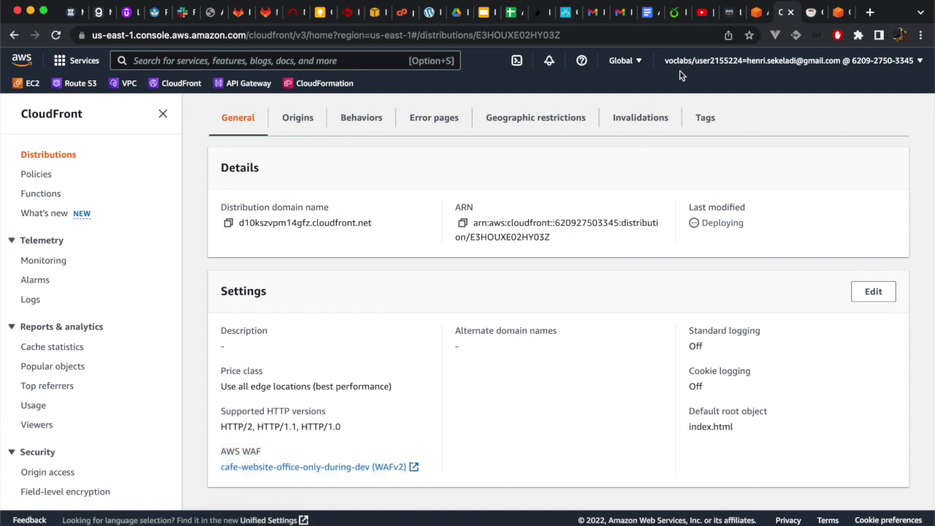
pyautogui.click(731, 14)
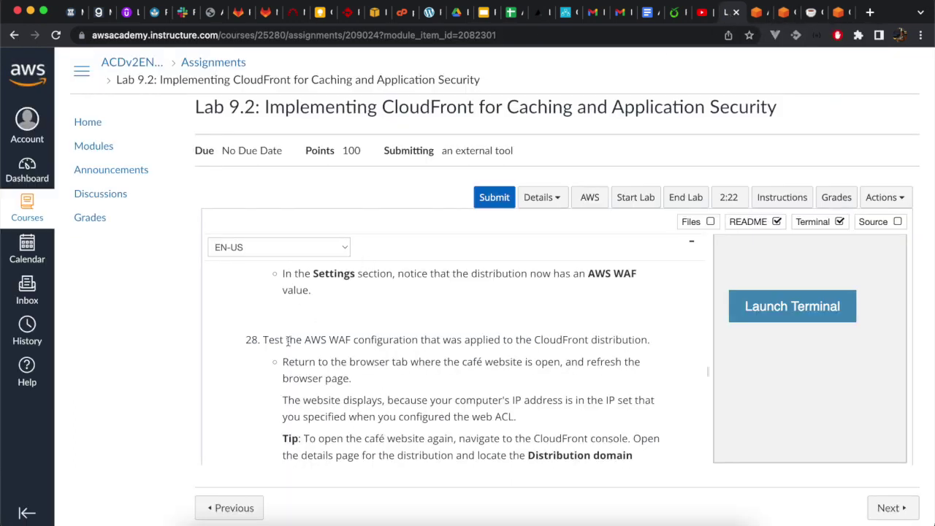
# Step: Read lab step 28 and reload the café website at d10kszvpm14gfz.cloudfront.net to test the AWS WAF configuration
pyautogui.scroll(-2, 223, 398)
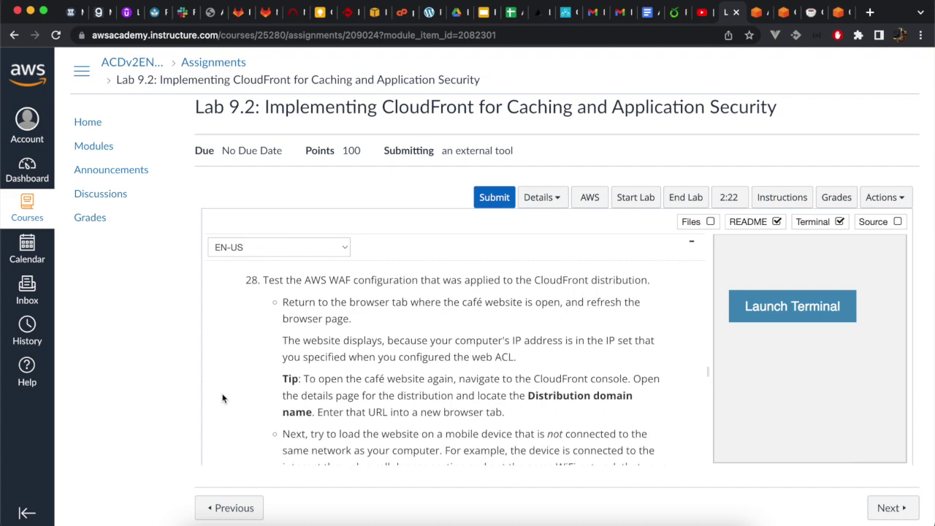
pyautogui.click(810, 12)
pyautogui.click(56, 34)
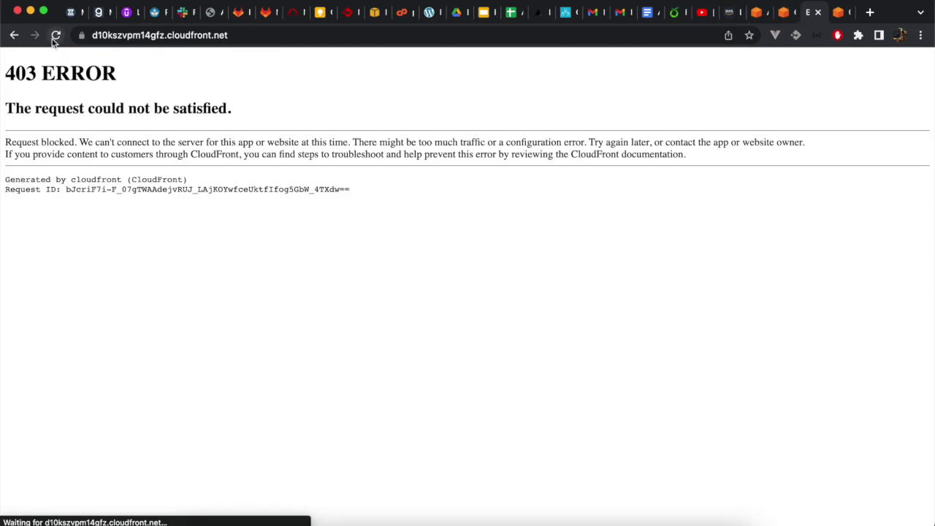
pyautogui.click(256, 34)
pyautogui.press('Return')
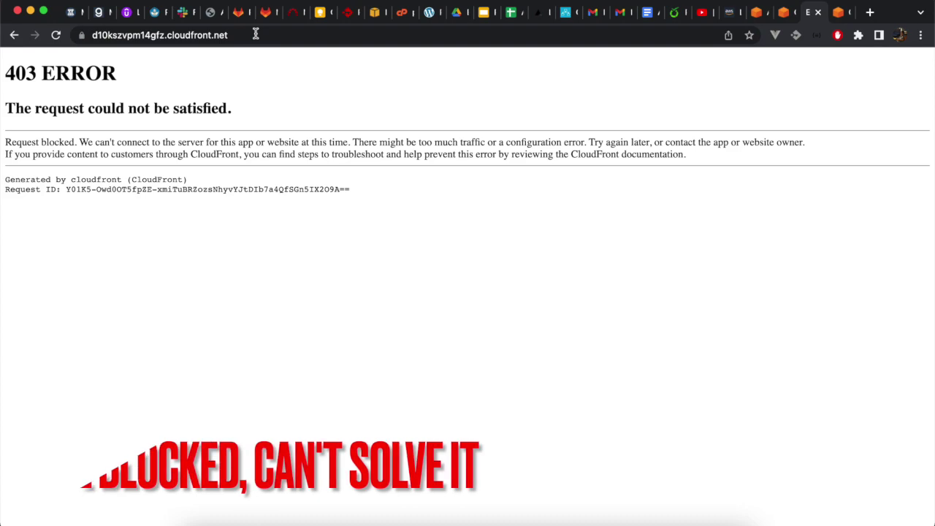
pyautogui.click(729, 13)
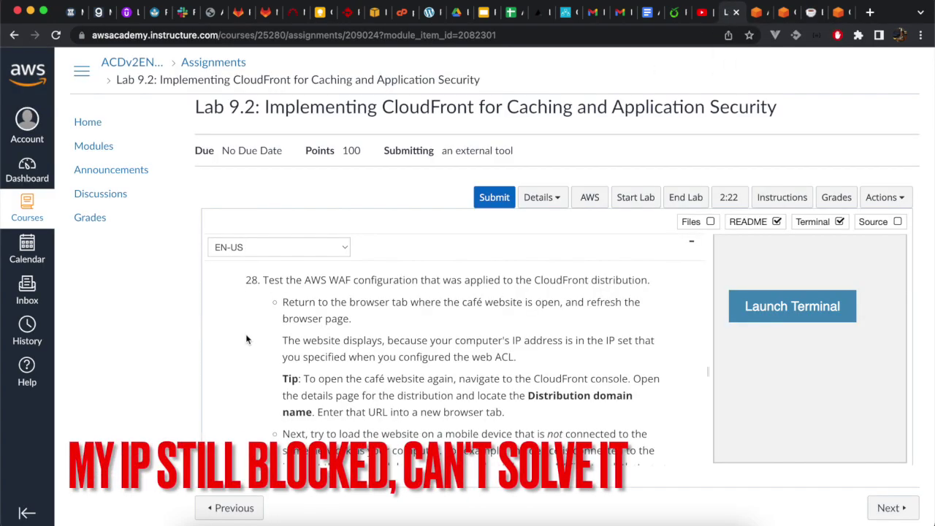
# Step: Look up the computer's public IPv4 address on whatismyipaddress.com and copy it
pyautogui.click(870, 13)
pyautogui.write('whatismyip')
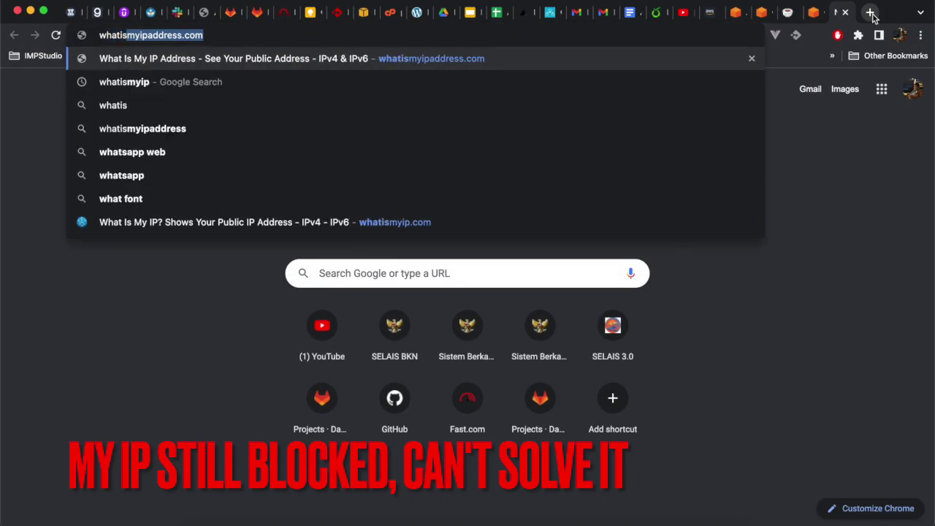
pyautogui.press('Return')
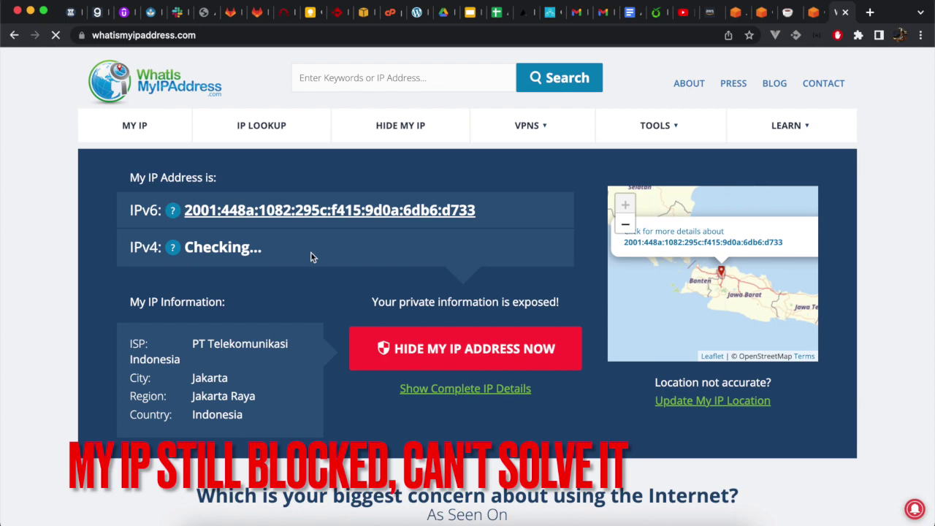
pyautogui.moveTo(317, 253); pyautogui.dragTo(182, 248)
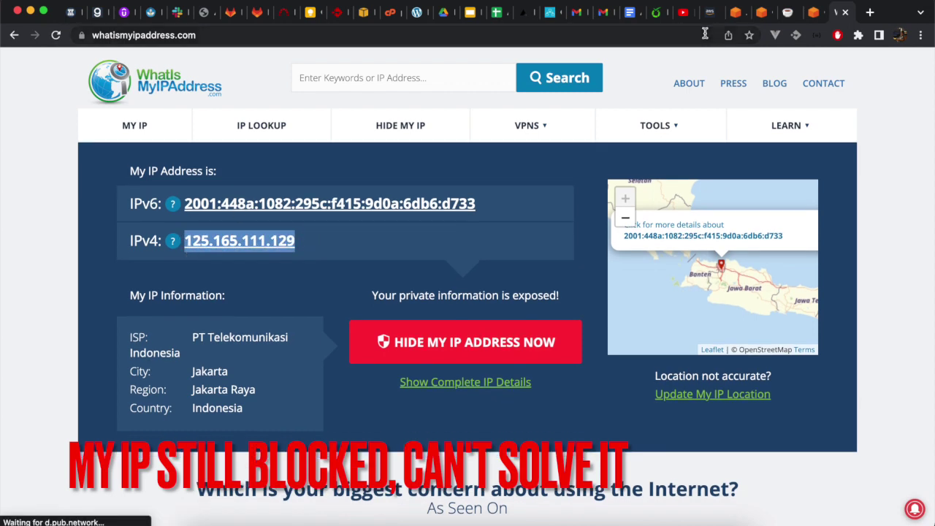
# Step: Add the address 125.165.111.129/32 to the office IP set in the AWS WAF console
pyautogui.click(737, 12)
pyautogui.click(33, 263)
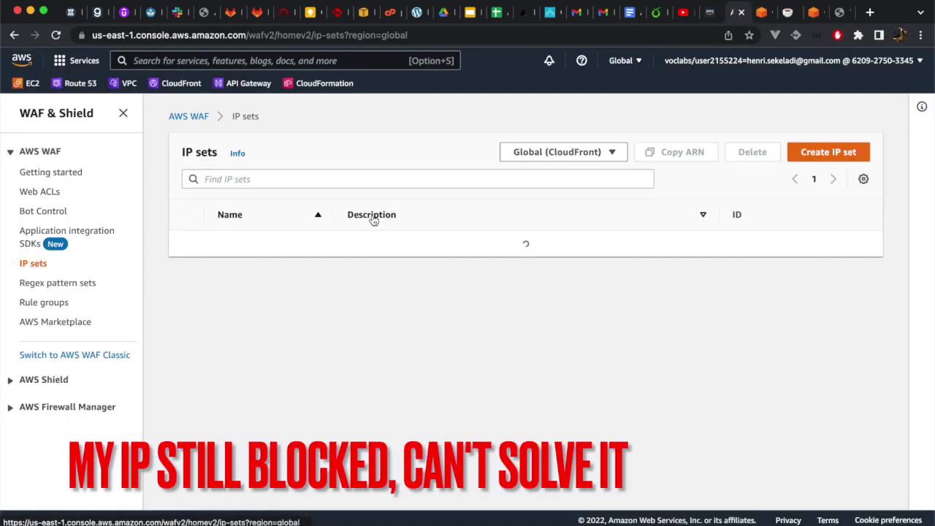
pyautogui.click(186, 248)
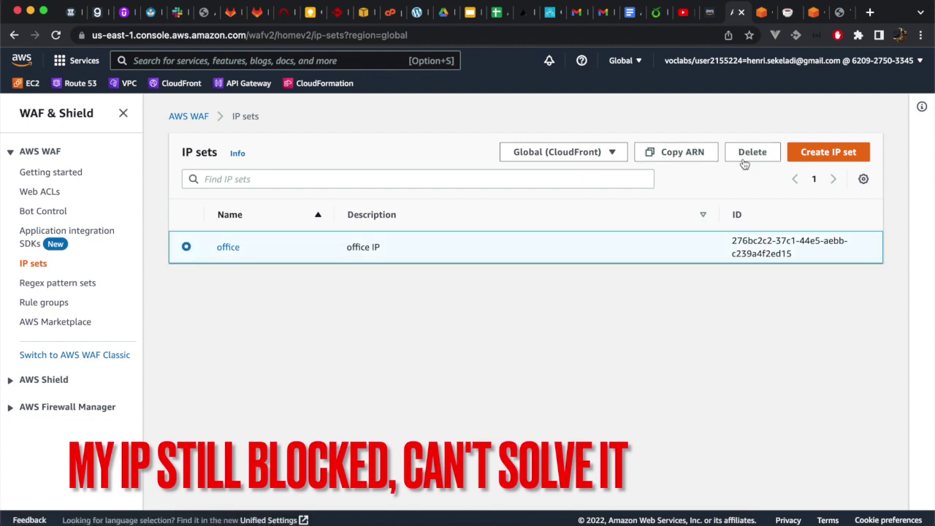
pyautogui.click(227, 248)
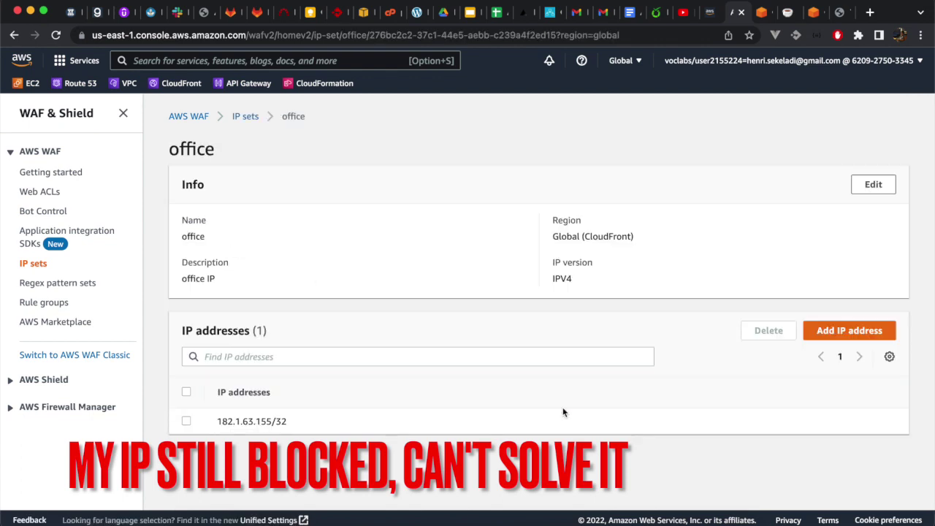
pyautogui.click(821, 333)
pyautogui.click(511, 280)
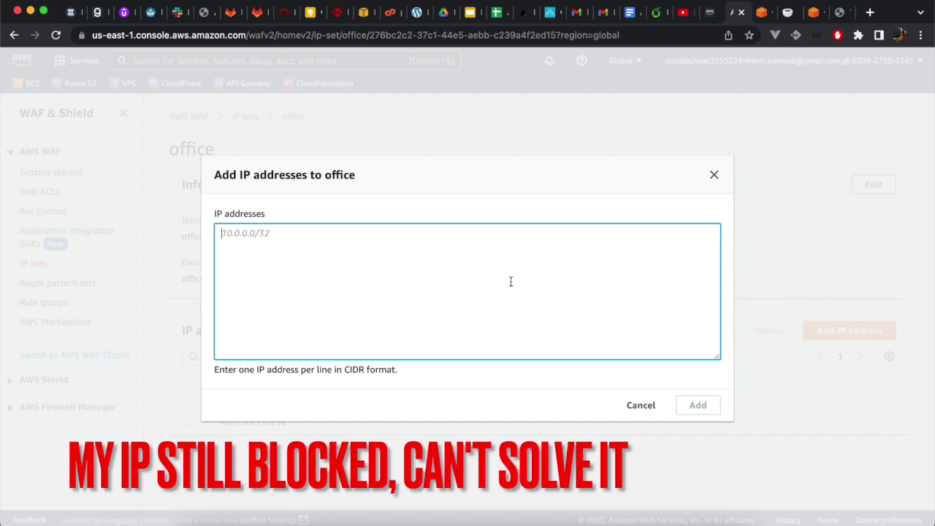
pyautogui.write('125.165.111.129/32')
pyautogui.click(698, 404)
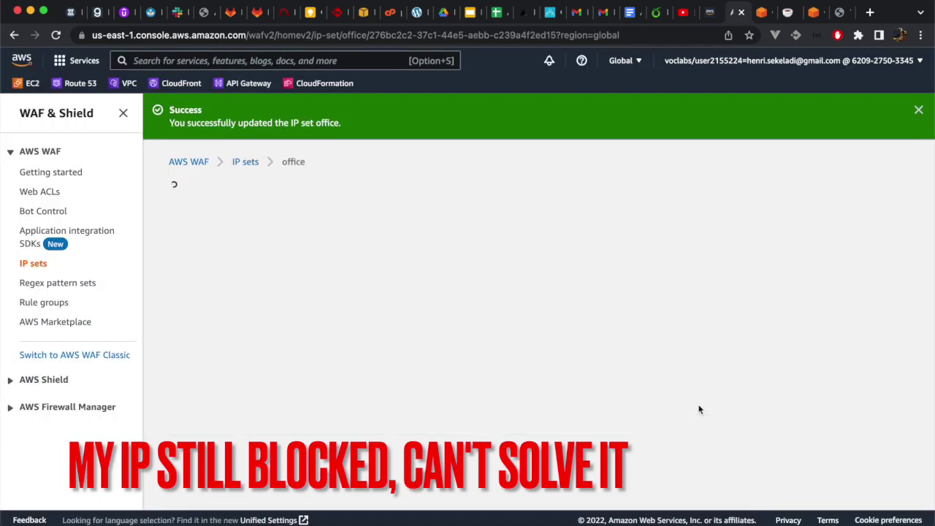
pyautogui.scroll(-1, 698, 409)
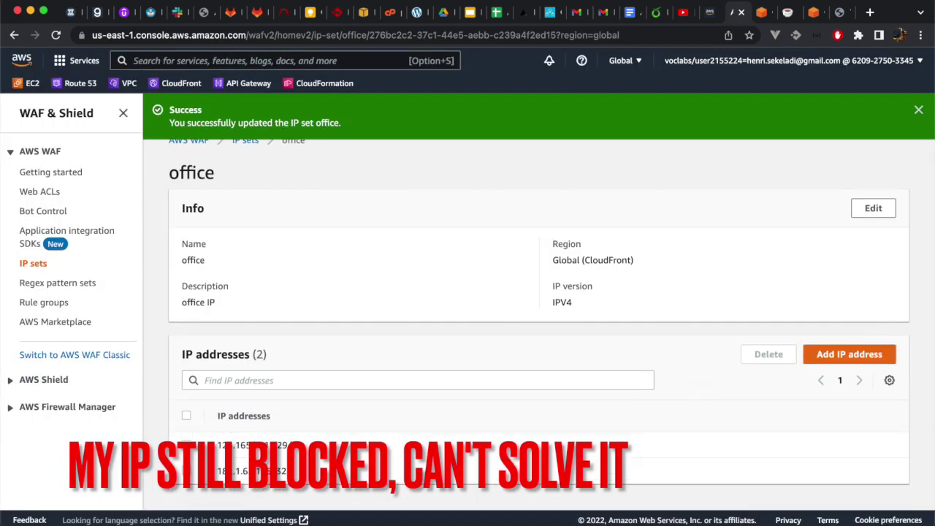
# Step: Reload the café website on its CloudFront domain to test access with the updated IP set
pyautogui.click(785, 12)
pyautogui.click(56, 35)
pyautogui.click(250, 34)
pyautogui.click(266, 35)
pyautogui.press('Return')
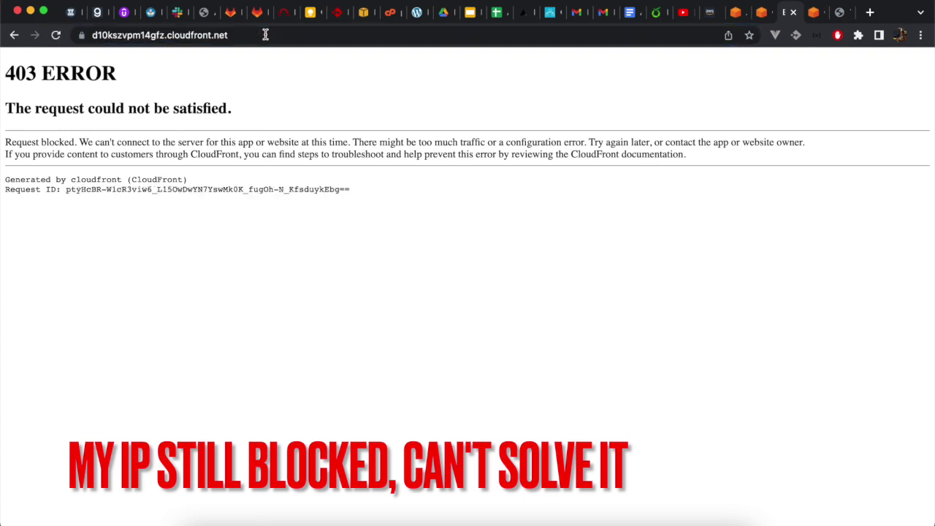
# Step: Compare the office IP set with the current public IP and delete the address 182.1.63.155/32 from the set
pyautogui.click(735, 12)
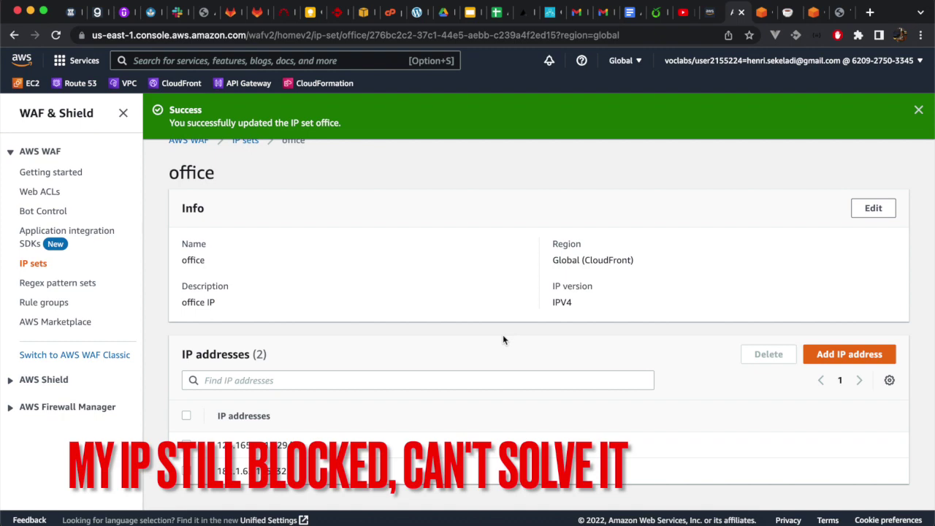
pyautogui.click(837, 12)
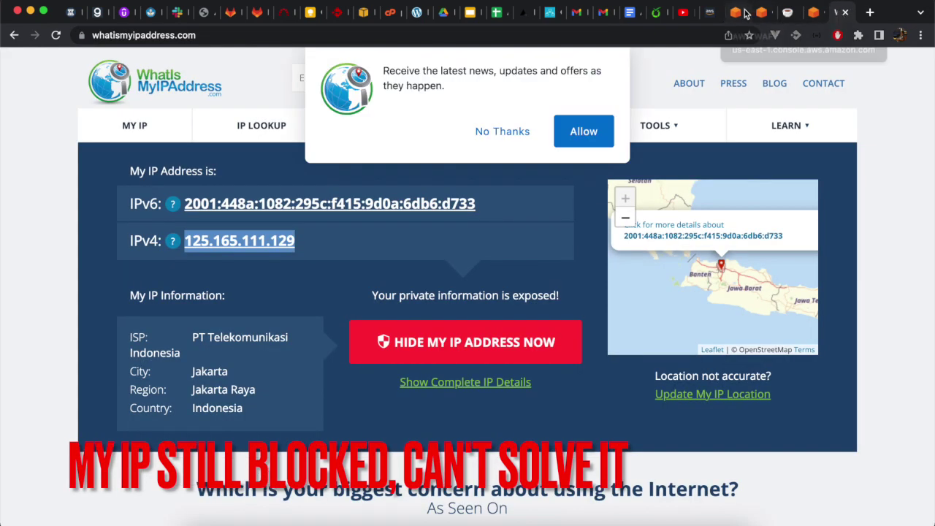
pyautogui.click(744, 12)
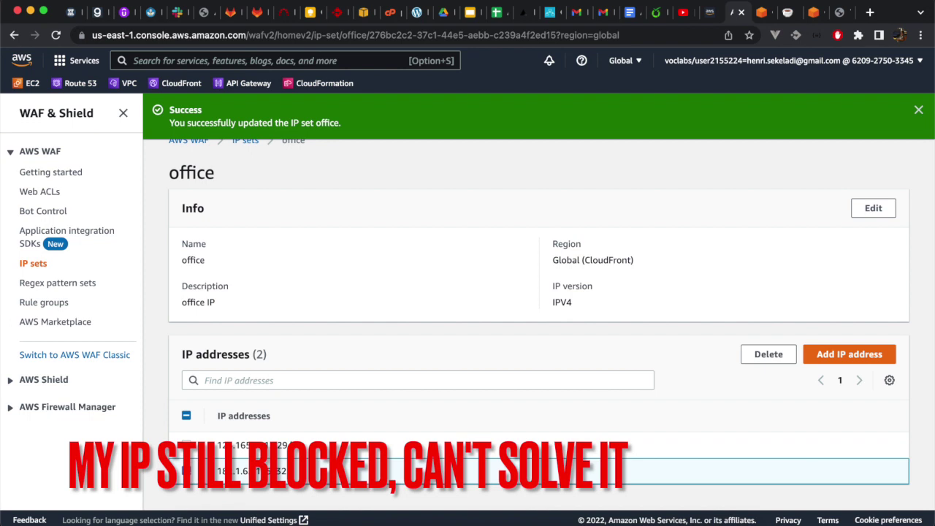
pyautogui.click(767, 354)
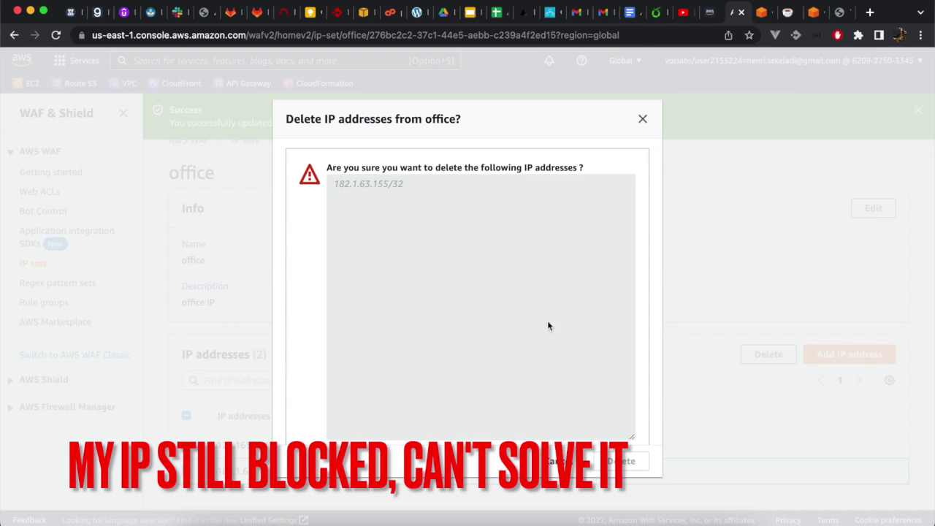
pyautogui.scroll(-3, 547, 326)
pyautogui.click(442, 417)
pyautogui.write('delete')
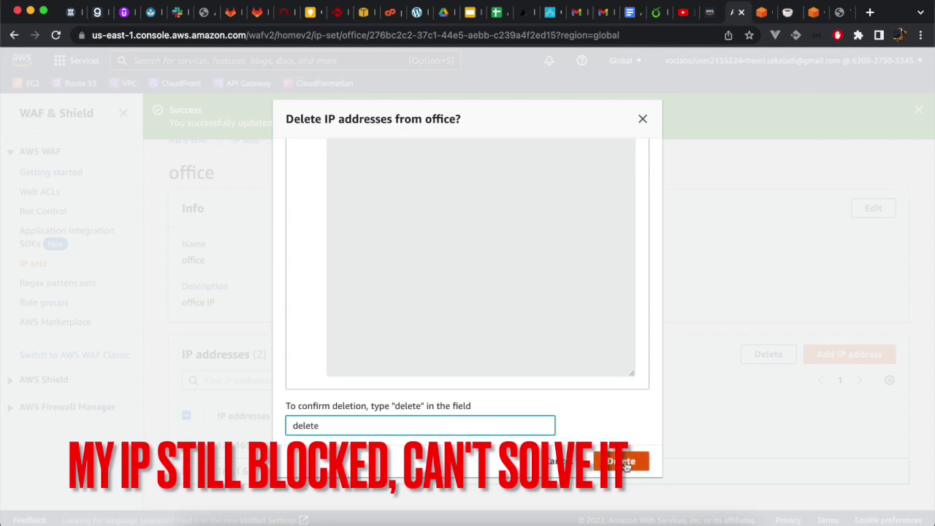
pyautogui.click(621, 462)
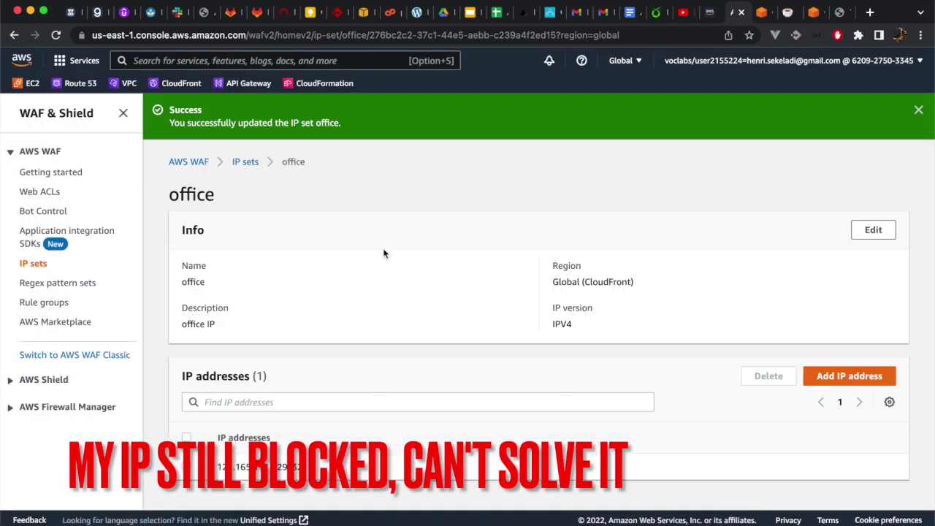
# Step: Examine the cafe-website-office-only-during-dev web ACL and the IP set statement of its only_office_please rule
pyautogui.click(24, 192)
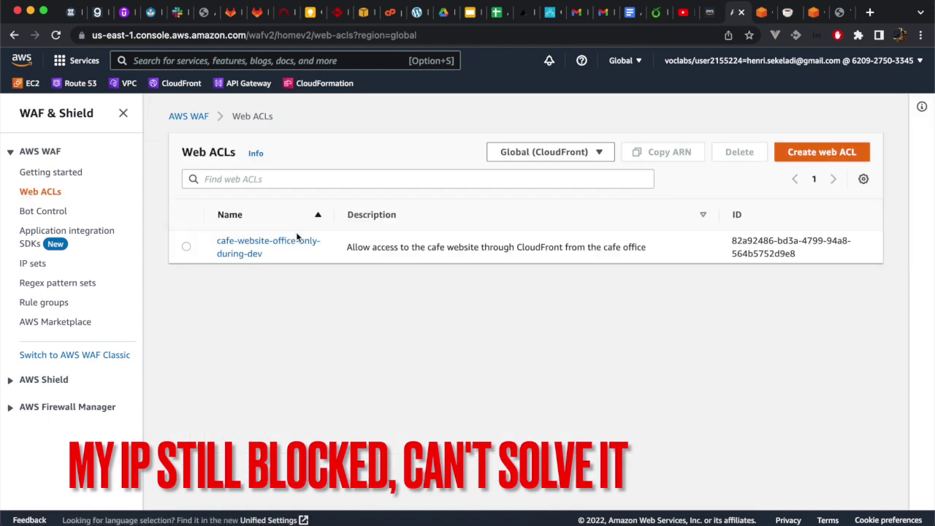
pyautogui.click(260, 245)
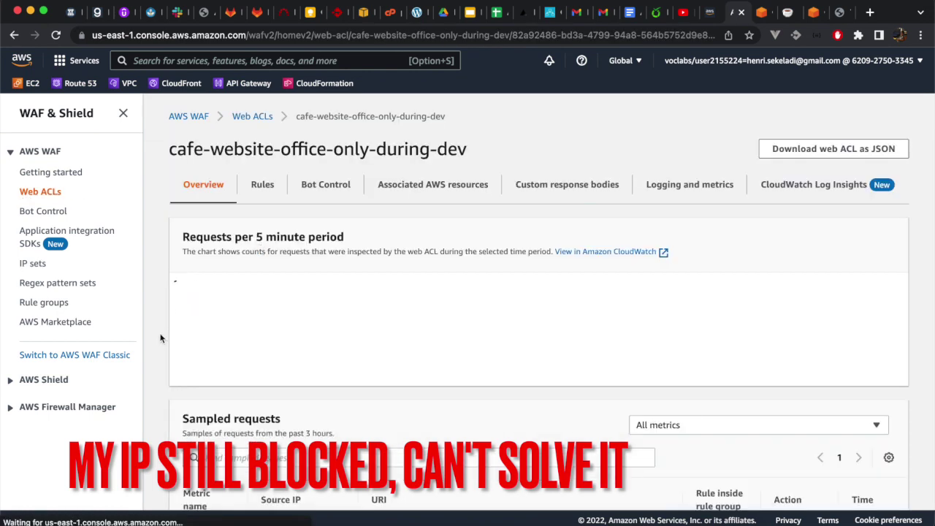
pyautogui.scroll(-5, 154, 348)
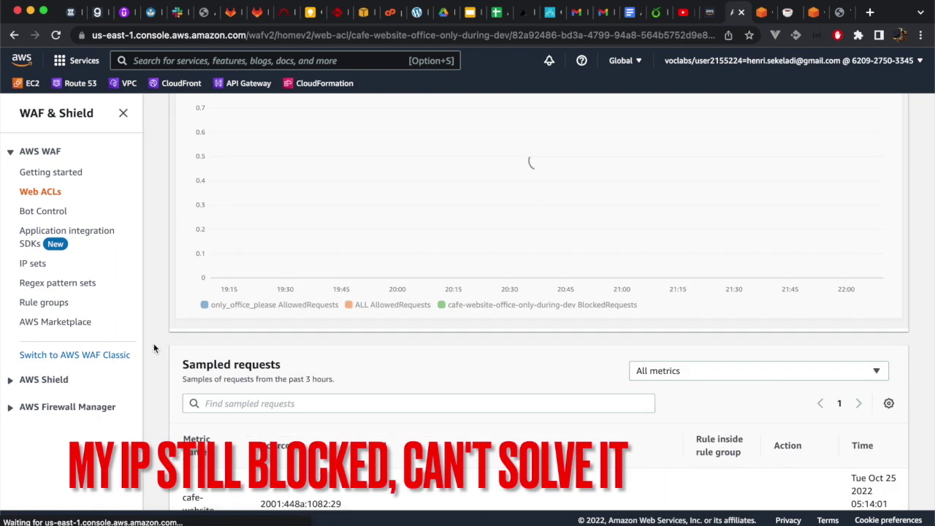
pyautogui.scroll(-4, 154, 348)
pyautogui.scroll(10, 154, 348)
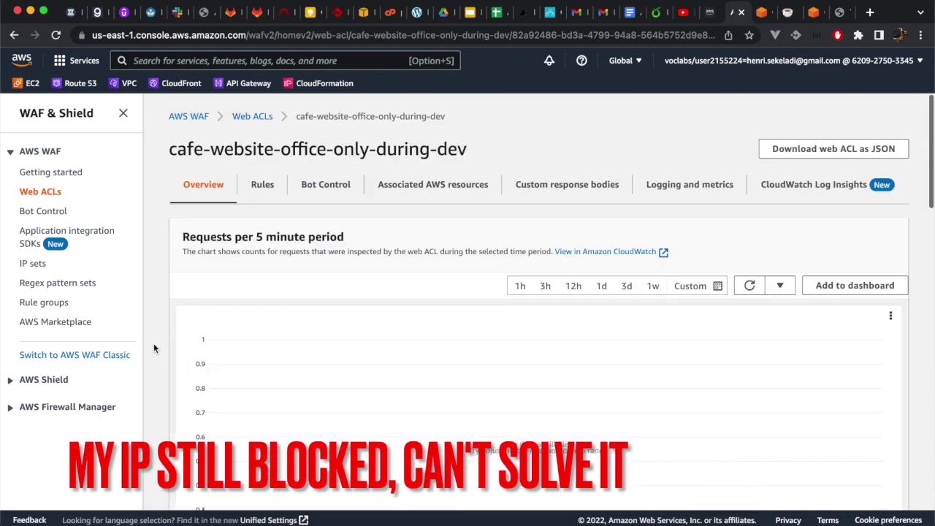
pyautogui.click(262, 186)
pyautogui.click(187, 403)
pyautogui.scroll(-6, 188, 406)
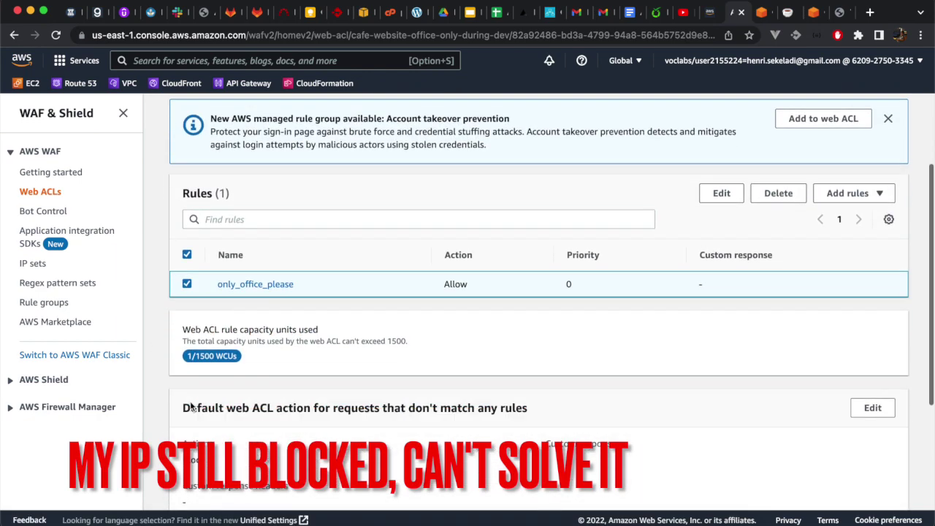
pyautogui.scroll(3, 192, 407)
pyautogui.click(263, 254)
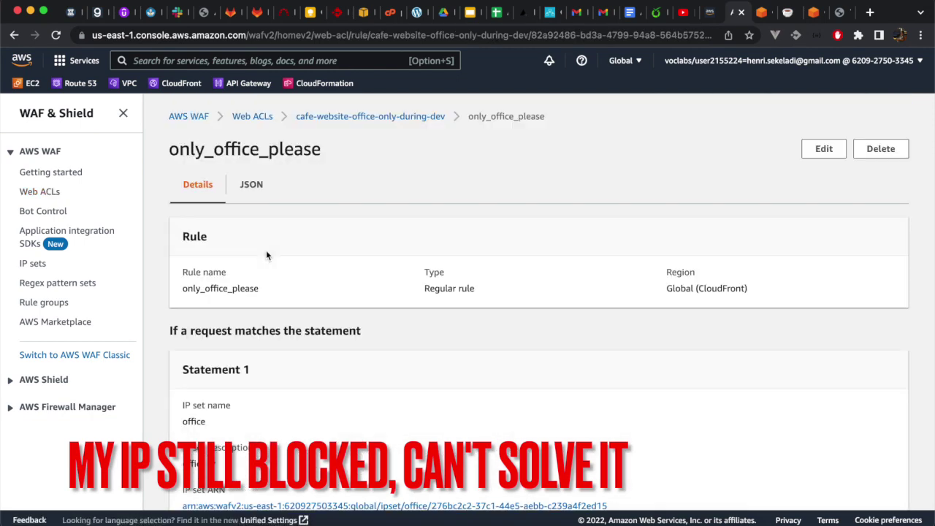
pyautogui.scroll(-4, 170, 401)
pyautogui.scroll(-10, 169, 401)
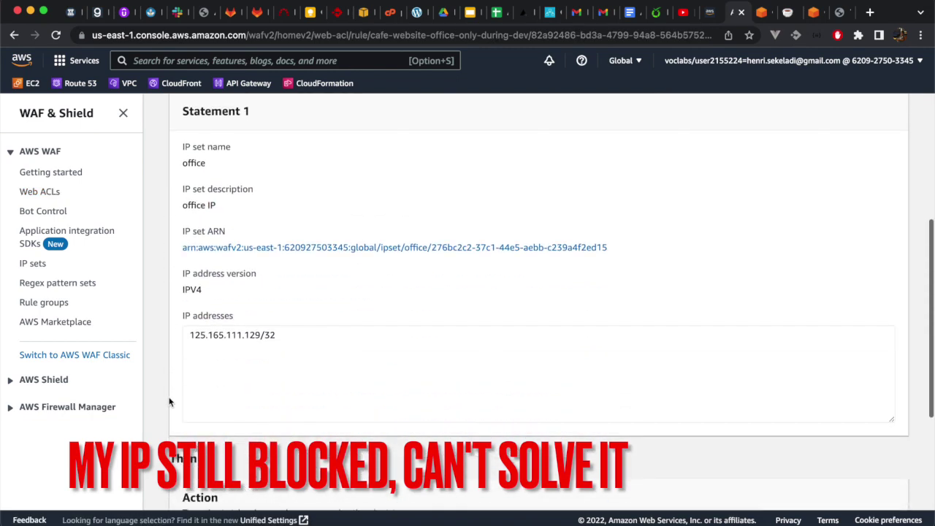
# Step: Request the café website again to retest access after checking the web ACL rule
pyautogui.click(789, 13)
pyautogui.click(560, 36)
pyautogui.press('Return')
# Step: Go to lab step 29 in the Task 4 instructions and copy the IP set name office_regional
pyautogui.click(710, 12)
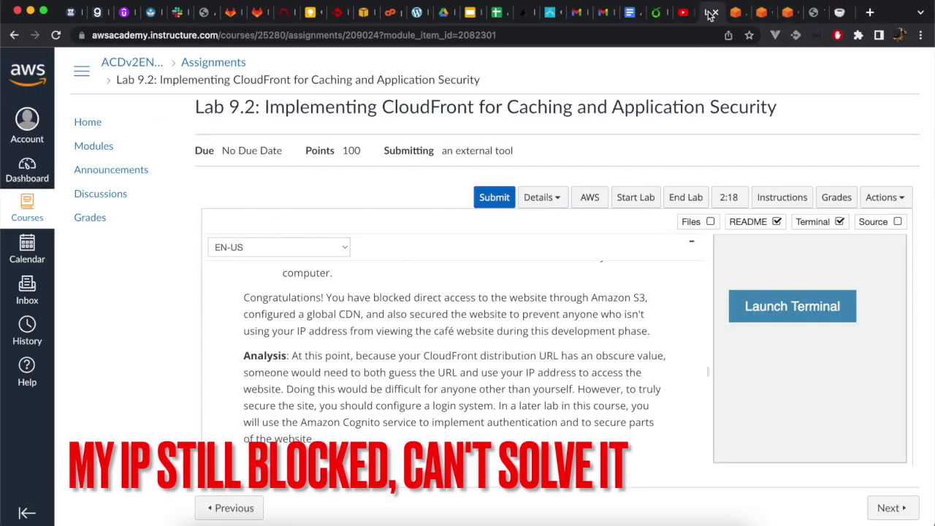
pyautogui.scroll(-5, 231, 370)
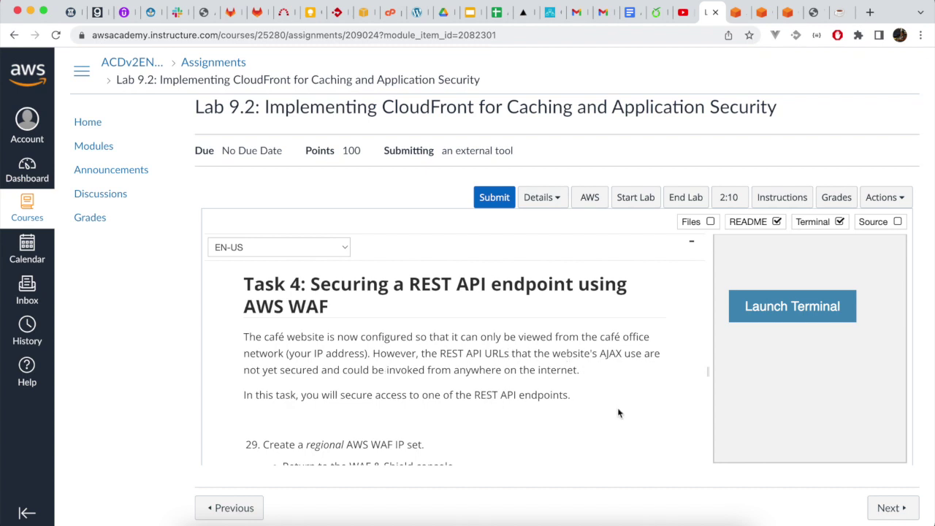
pyautogui.scroll(-5, 618, 413)
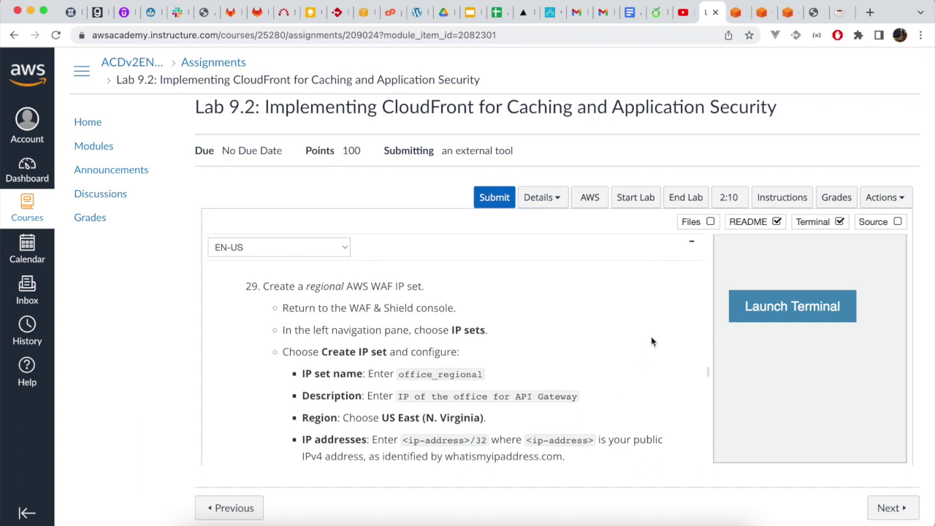
pyautogui.doubleClick(457, 373)
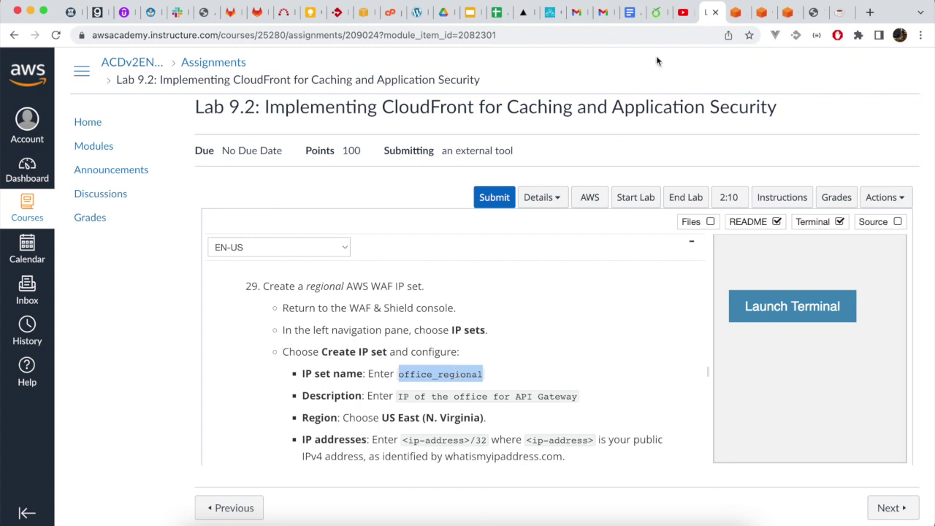
# Step: Switch the AWS WAF IP sets list to the US East (N. Virginia) region
pyautogui.click(736, 13)
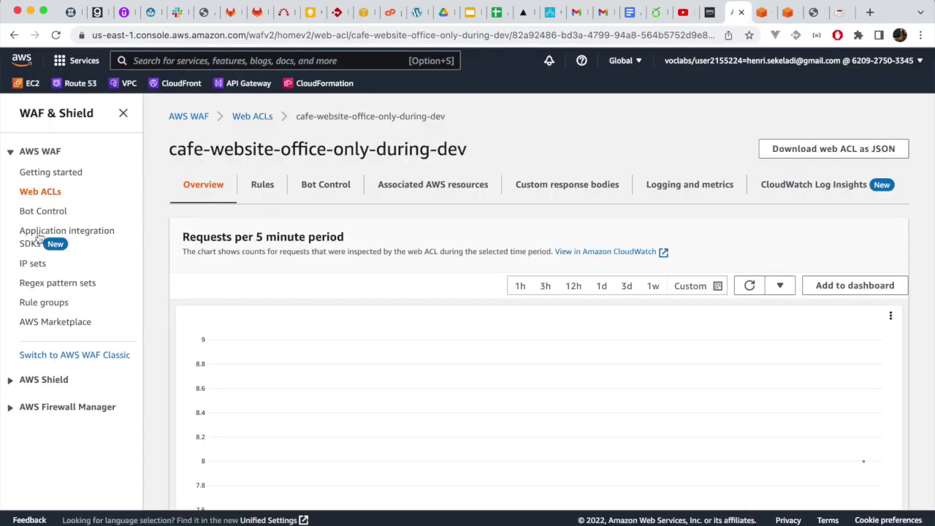
pyautogui.click(32, 263)
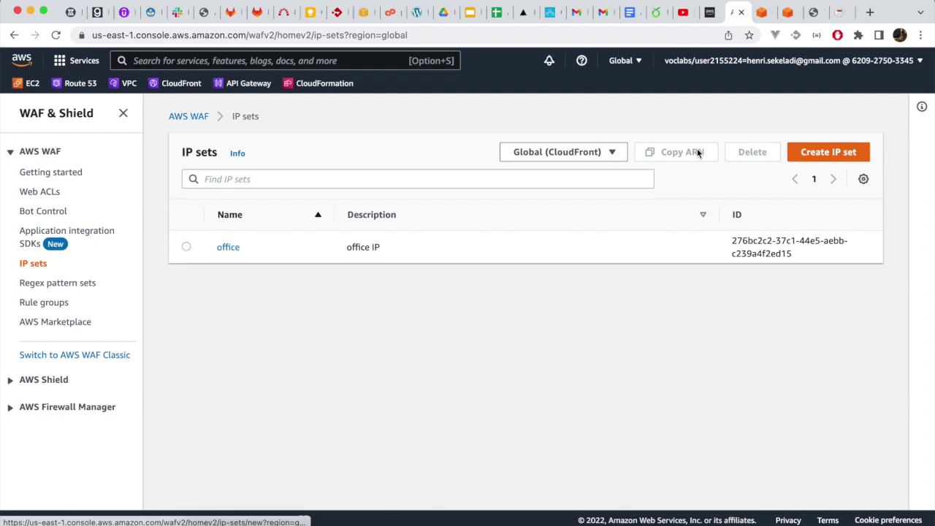
pyautogui.click(612, 155)
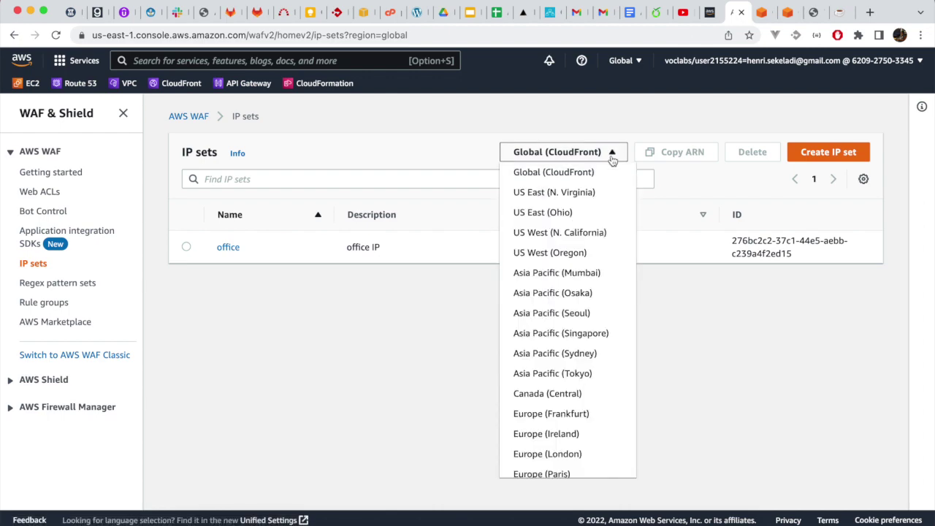
pyautogui.click(589, 193)
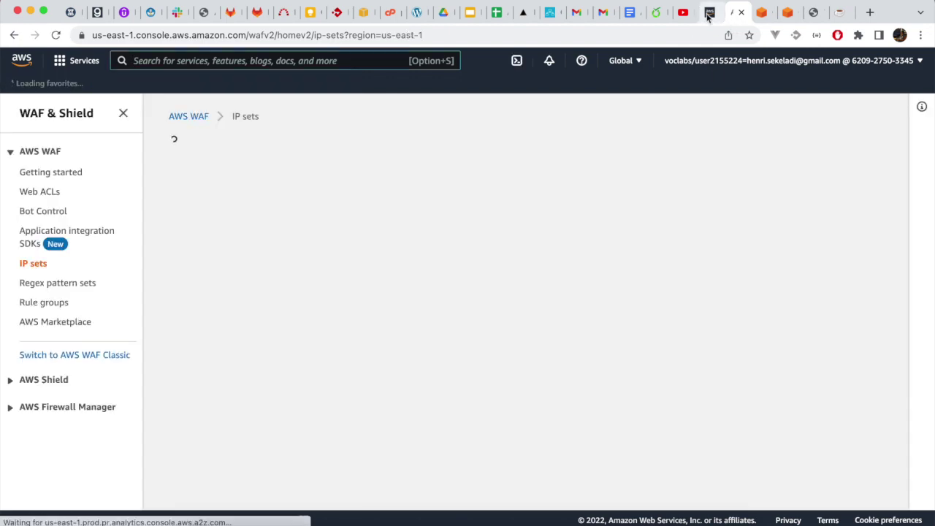
# Step: Start a new IP set in US East (N. Virginia) and name it office_regional
pyautogui.click(707, 15)
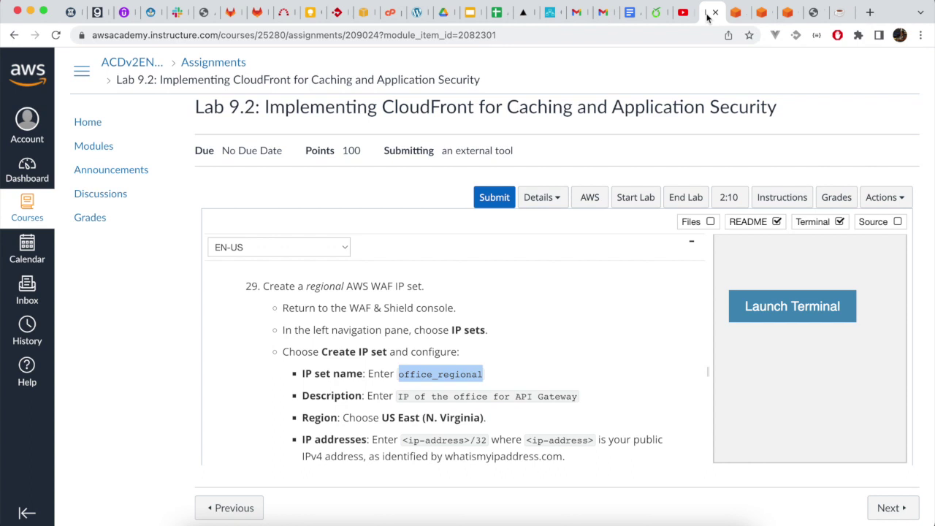
pyautogui.click(734, 12)
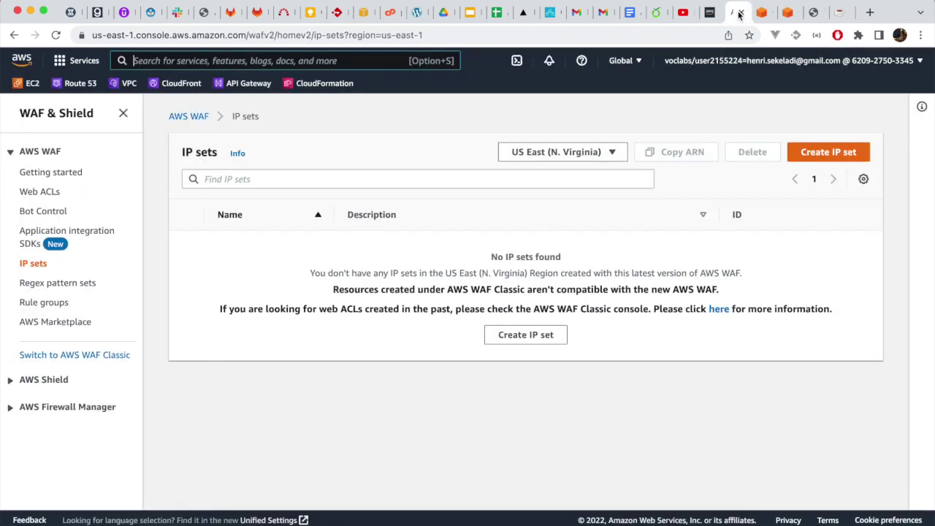
pyautogui.click(814, 155)
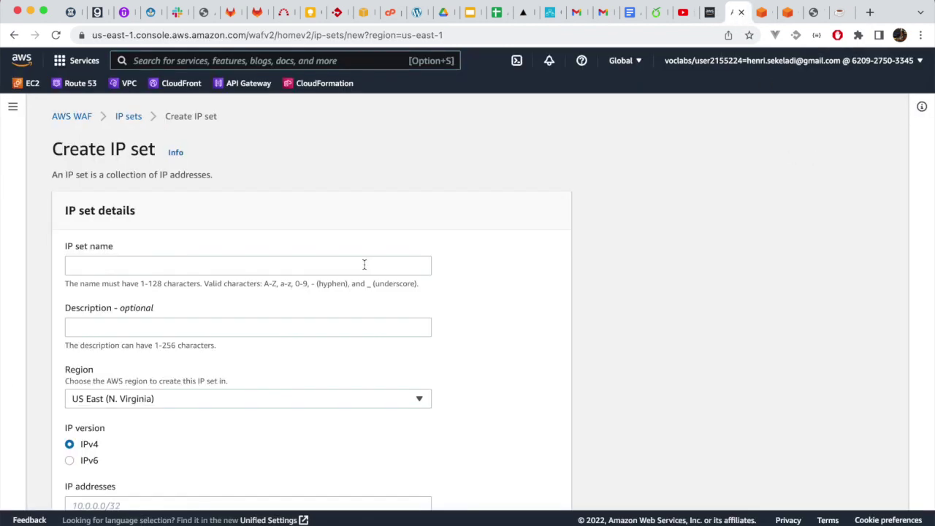
pyautogui.click(326, 265)
pyautogui.write('office_regional')
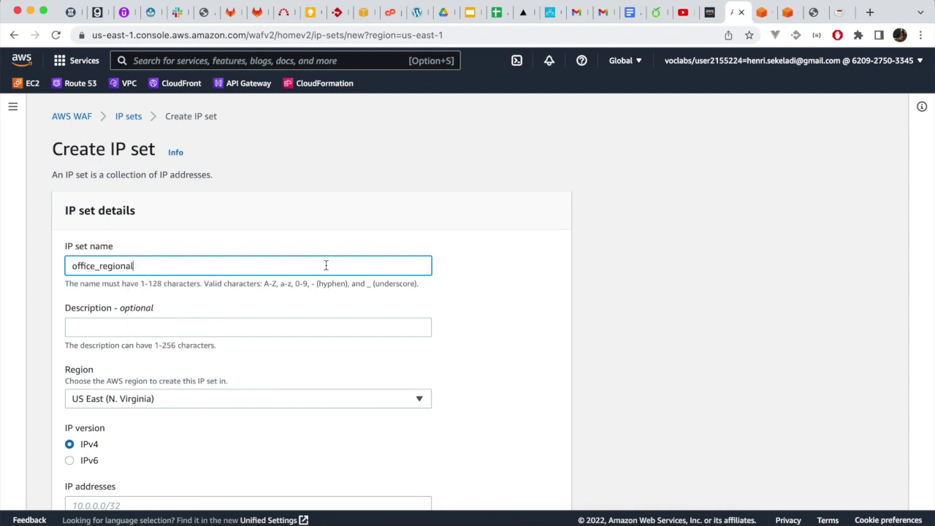
# Step: Copy the description "IP of the office for API Gateway" from lab step 29 into the new IP set
pyautogui.scroll(-4, 326, 270)
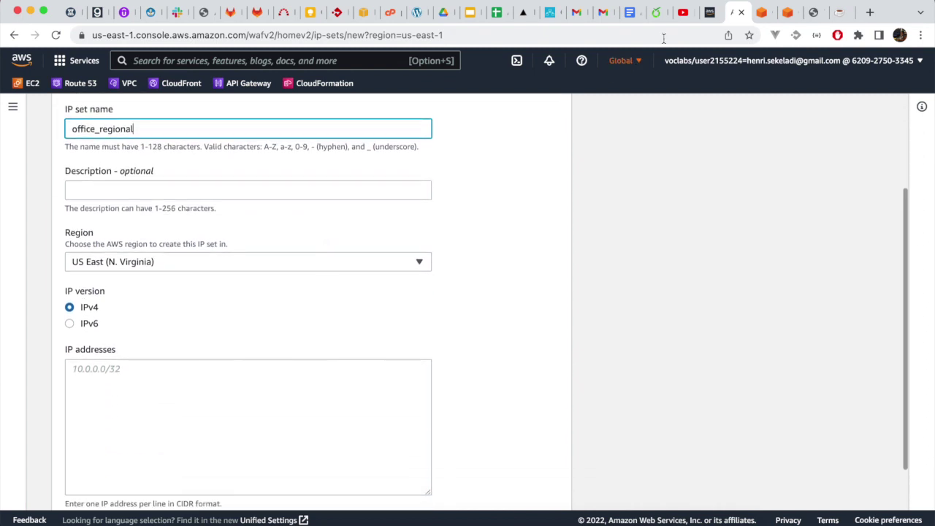
pyautogui.click(709, 12)
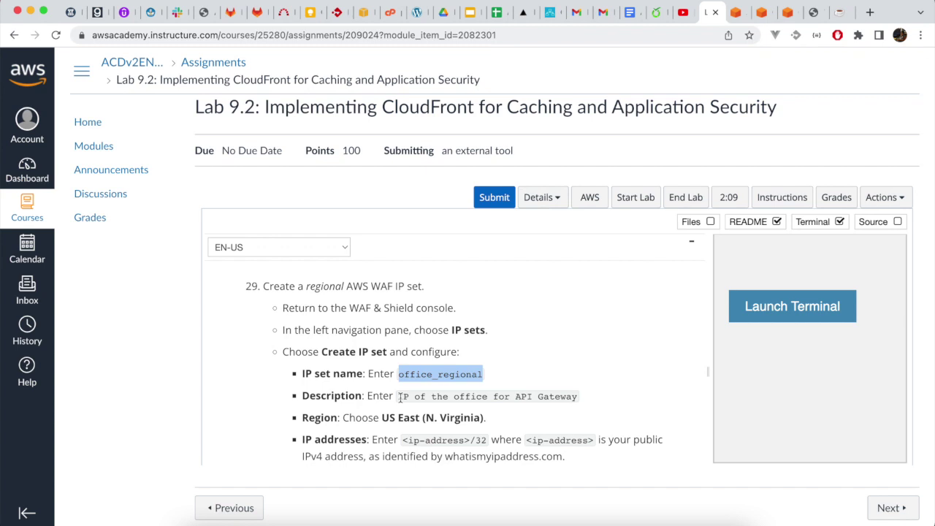
pyautogui.moveTo(398, 396); pyautogui.dragTo(584, 401)
pyautogui.press('super+c')
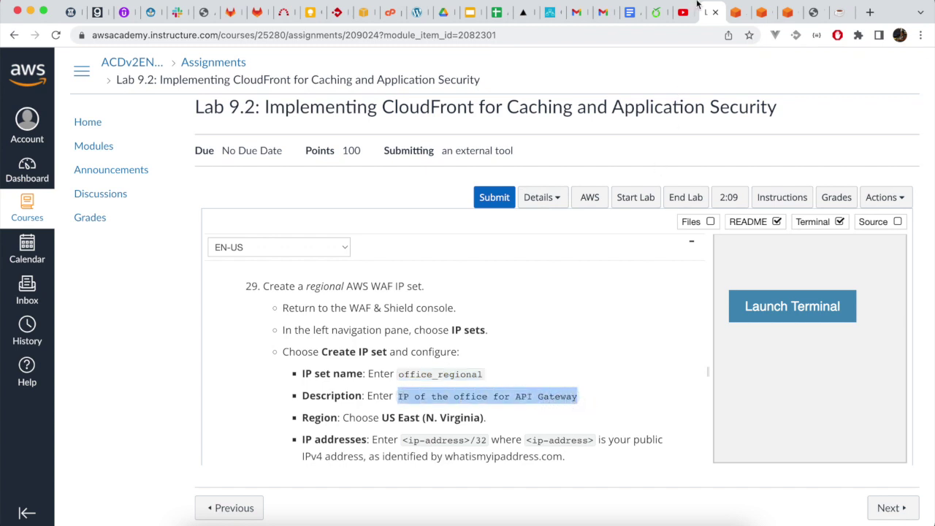
pyautogui.click(735, 14)
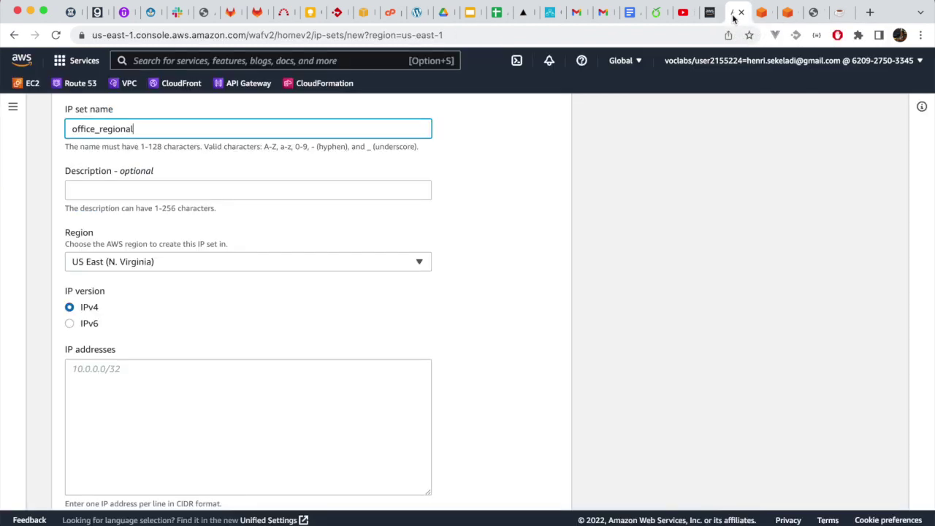
pyautogui.click(250, 187)
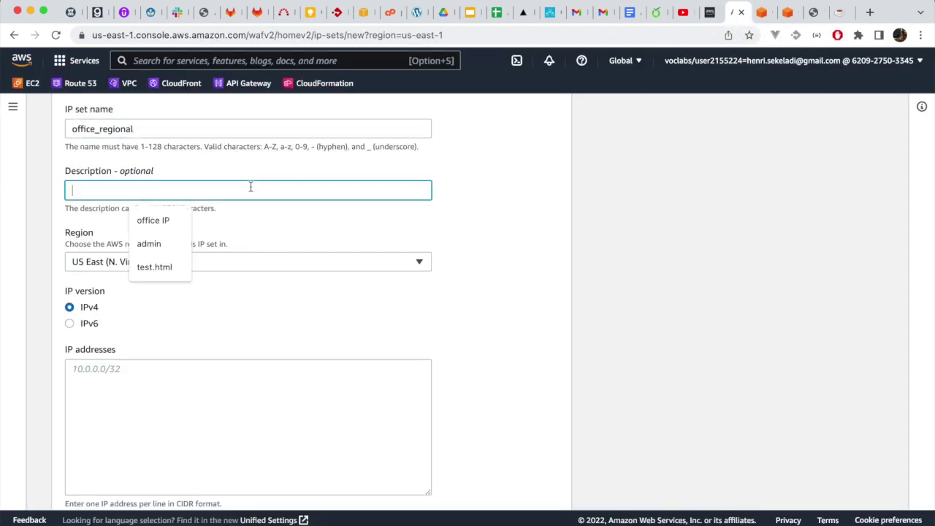
pyautogui.press('super+v')
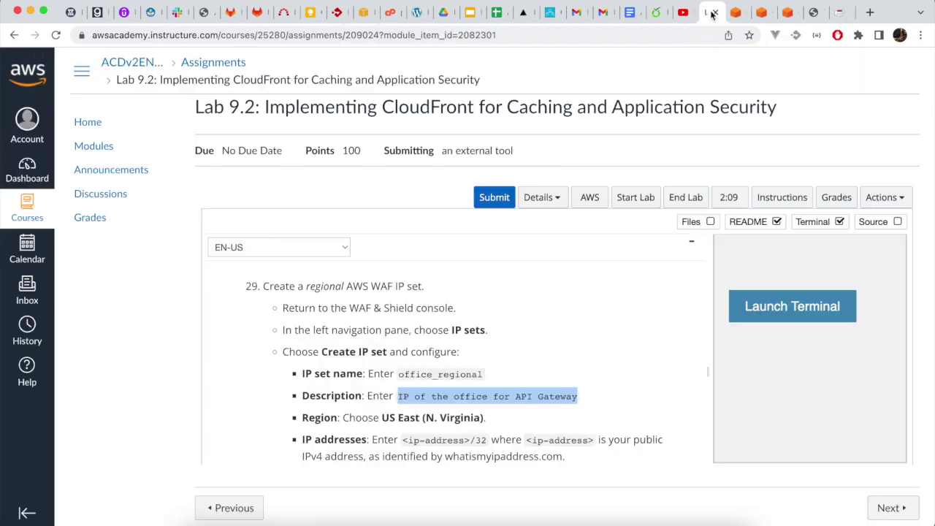
# Step: Read the IP address requirement in lab step 29 and copy the public IPv4 address from whatismyipaddress.com
pyautogui.click(709, 12)
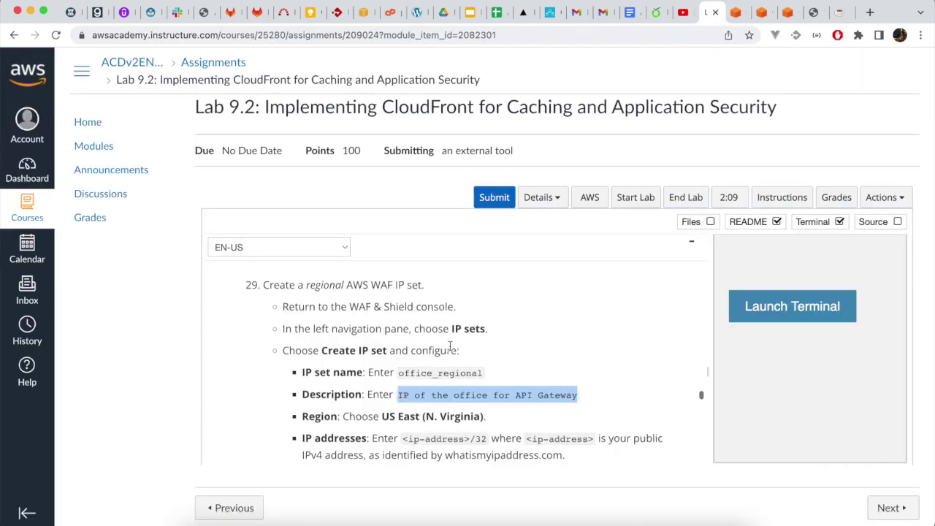
pyautogui.scroll(-2, 450, 345)
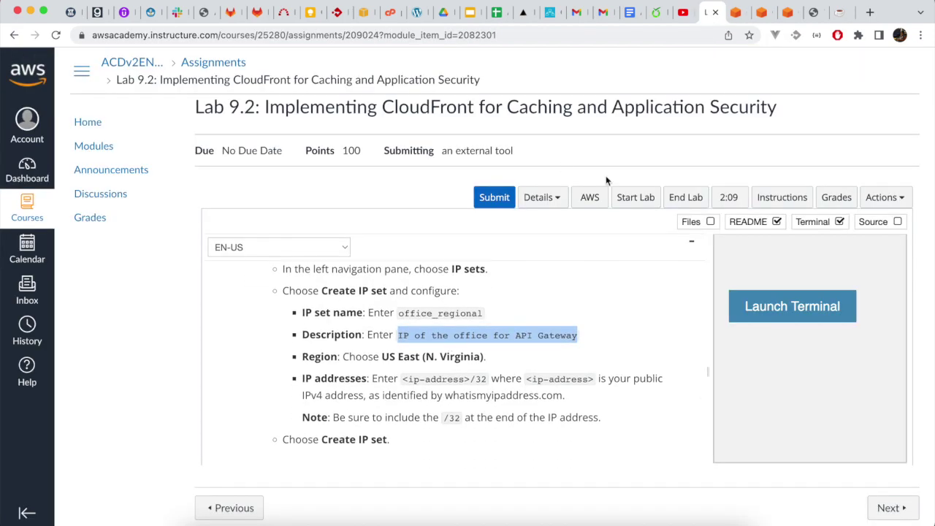
pyautogui.click(814, 12)
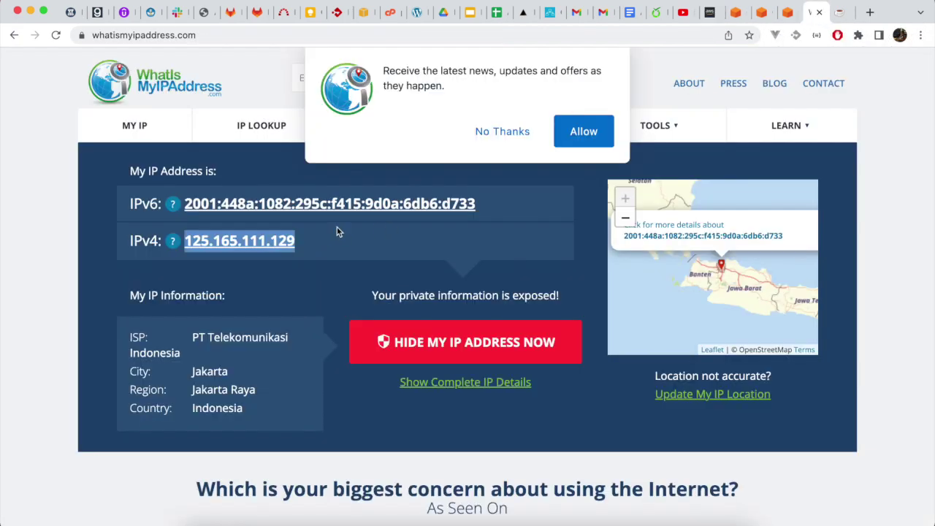
pyautogui.moveTo(309, 241); pyautogui.dragTo(184, 244)
pyautogui.press('super+c')
# Step: Enter the copied public IPv4 address with a /32 suffix in the IP set and create the set
pyautogui.click(732, 20)
pyautogui.click(237, 382)
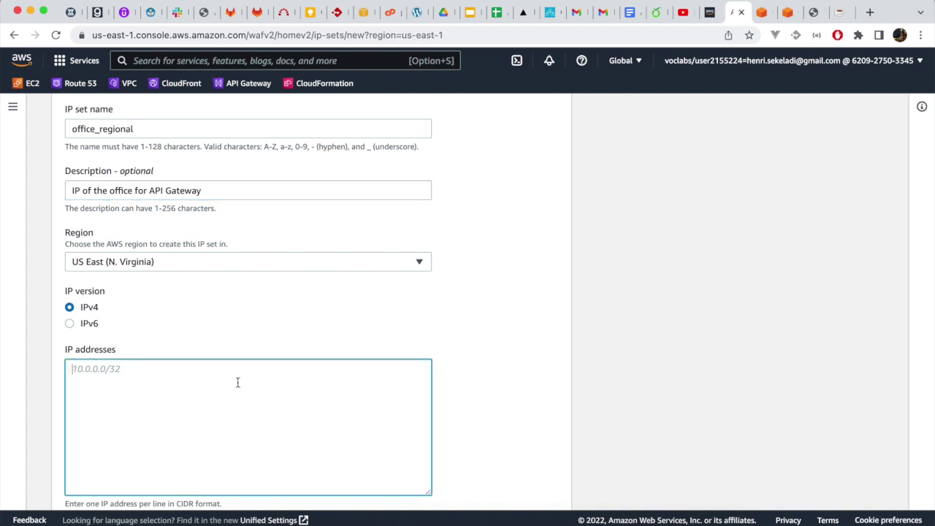
pyautogui.press('super+v')
pyautogui.write('/32')
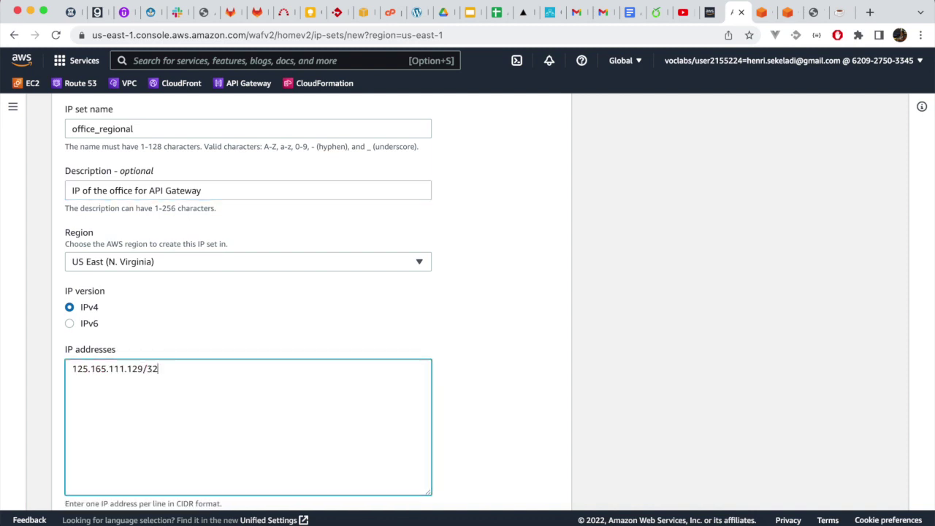
pyautogui.scroll(-2, 238, 382)
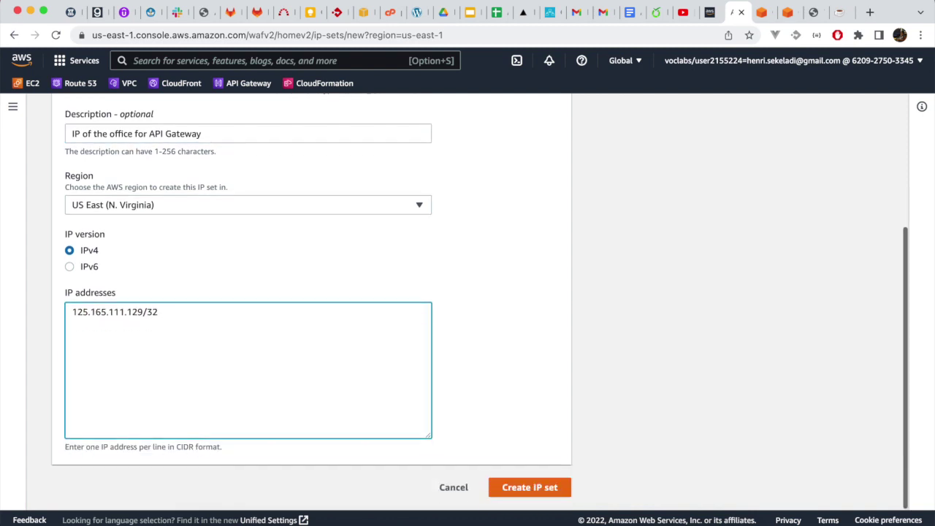
pyautogui.click(535, 487)
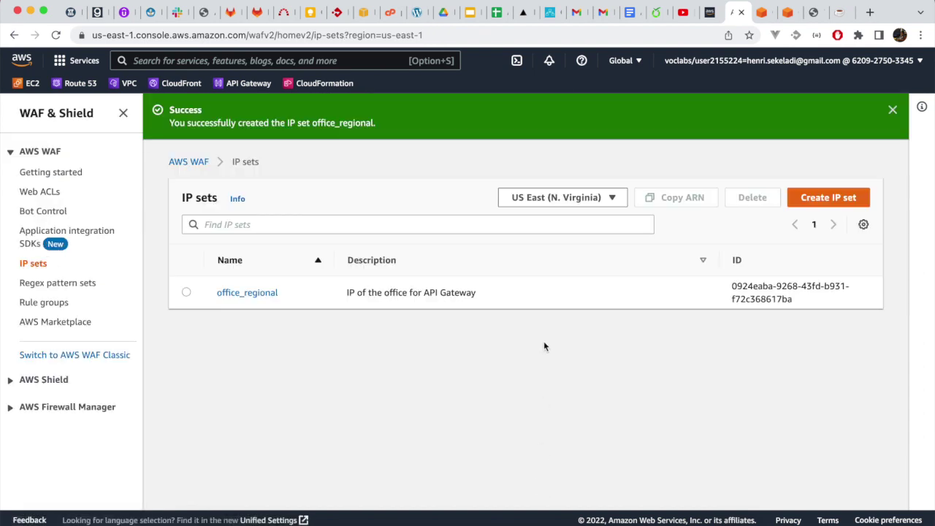
# Step: Continue to lab step 30 on creating a regional web ACL and open the AWS WAF web ACLs list
pyautogui.click(707, 11)
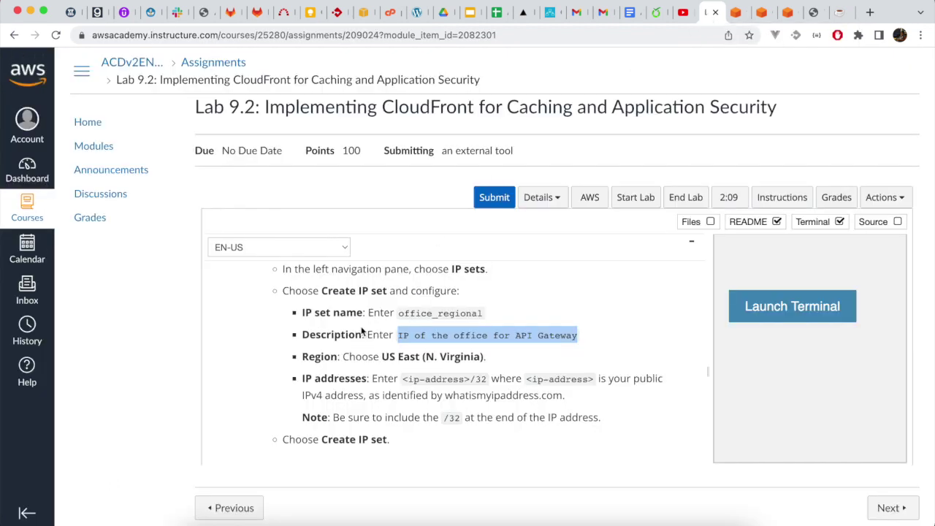
pyautogui.click(246, 379)
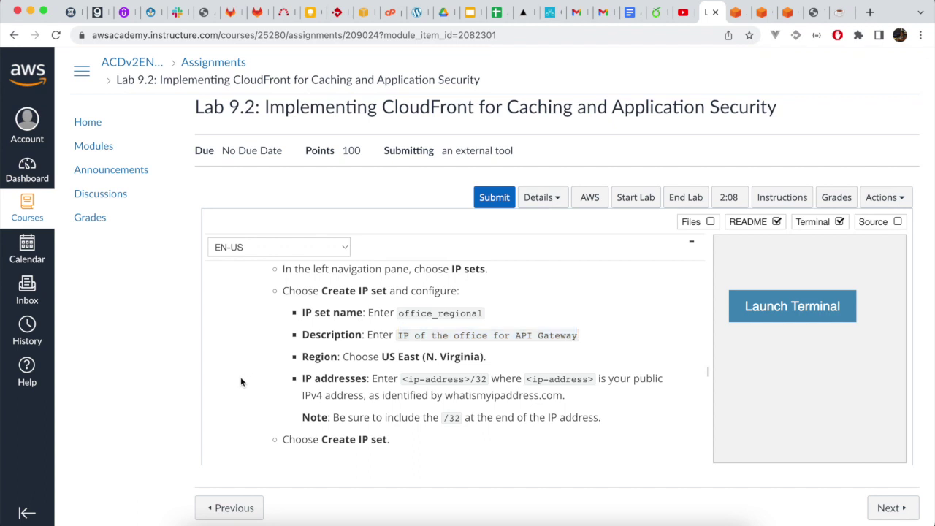
pyautogui.scroll(-3, 241, 381)
pyautogui.scroll(-6, 241, 381)
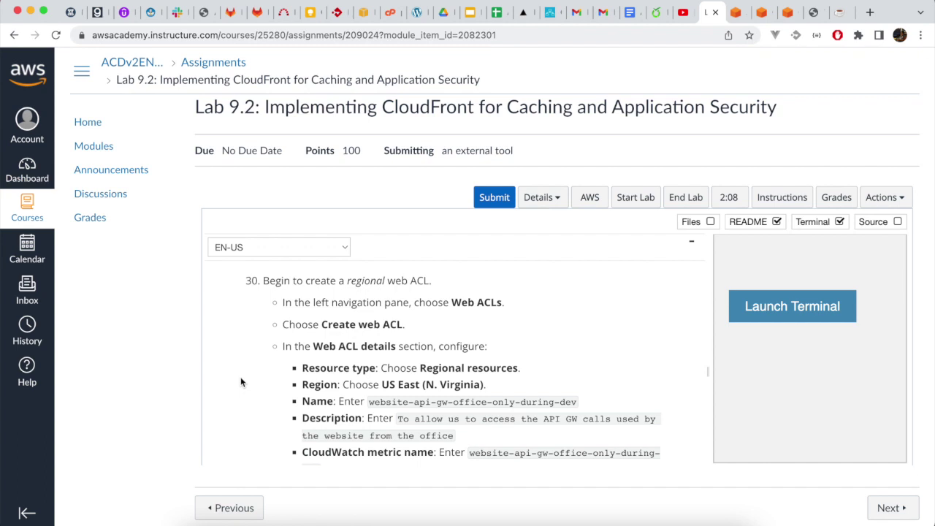
pyautogui.click(735, 13)
pyautogui.click(39, 192)
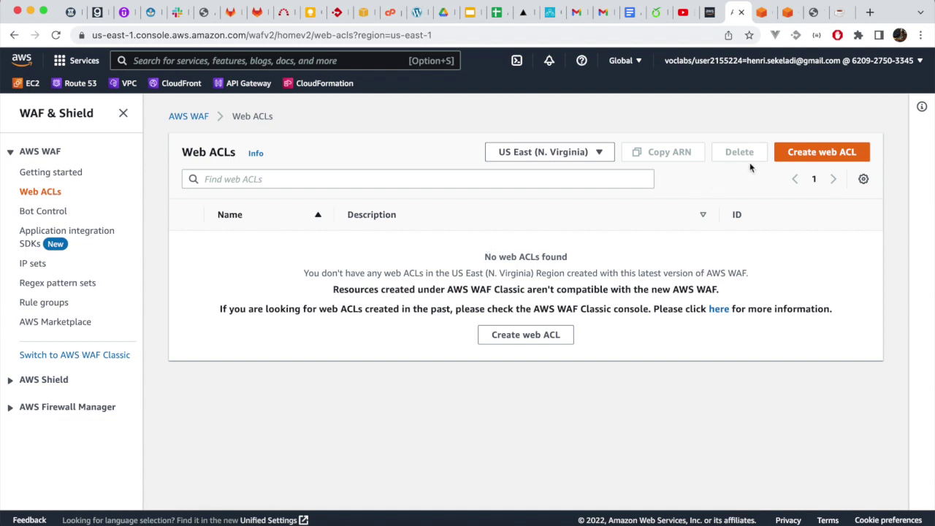
# Step: Check the Global (CloudFront) web ACLs, and return the list to the US East (N. Virginia) region
pyautogui.click(590, 155)
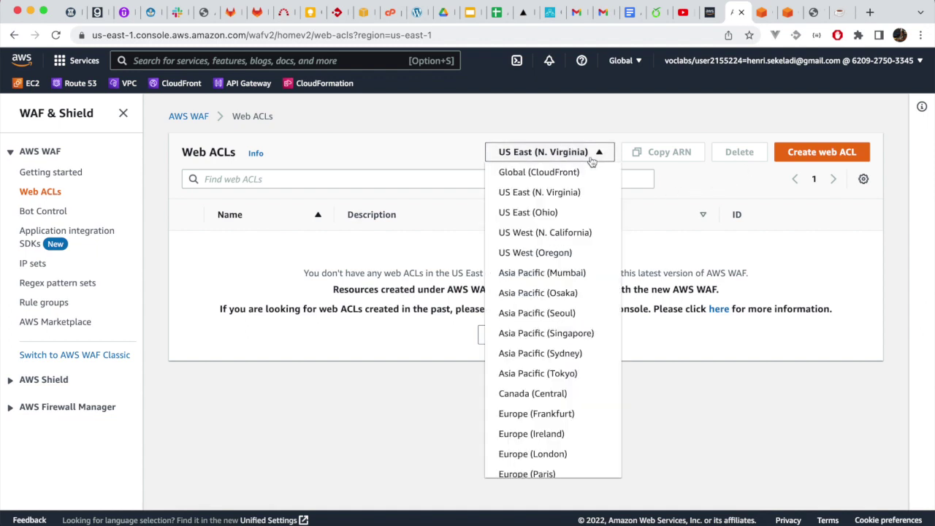
pyautogui.click(573, 170)
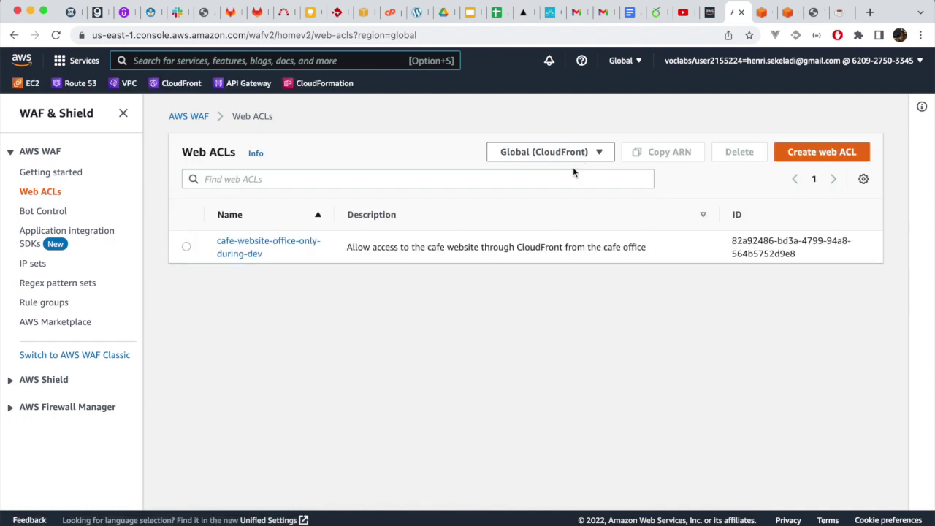
pyautogui.click(586, 153)
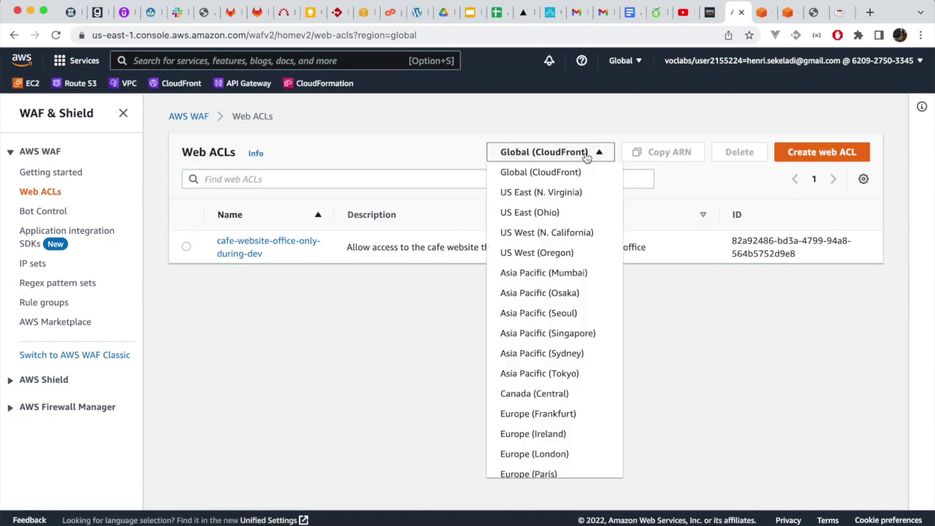
pyautogui.click(544, 192)
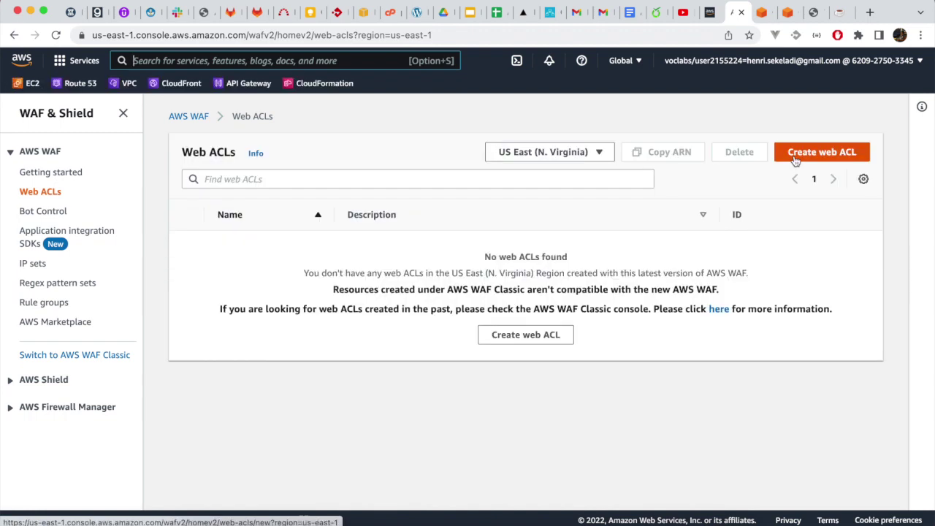
# Step: Start a new regional web ACL and enter the name website-api-gw-office-only-during-dev copied from lab step 30
pyautogui.click(796, 161)
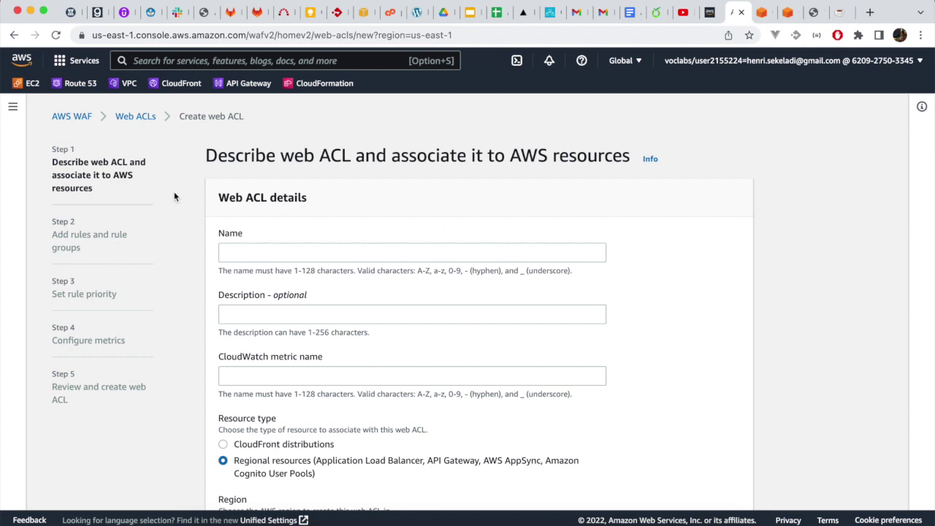
pyautogui.click(300, 253)
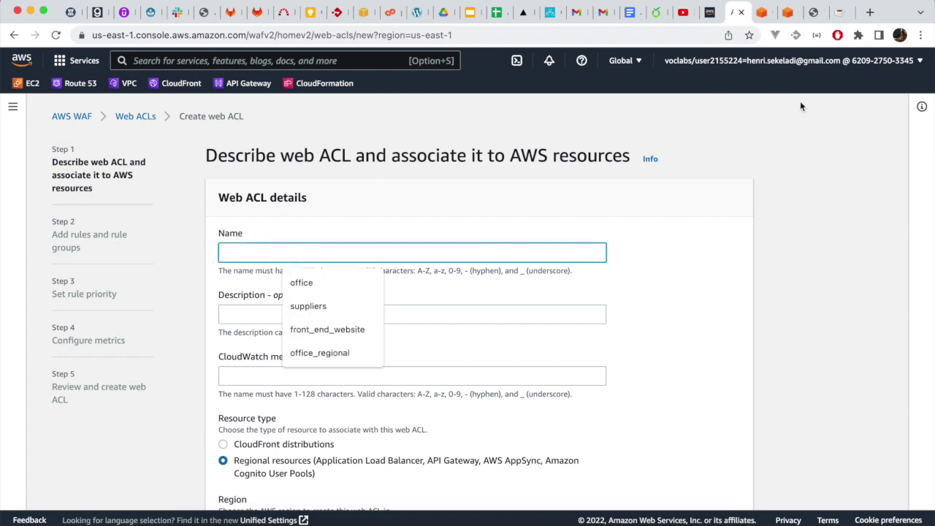
pyautogui.click(709, 13)
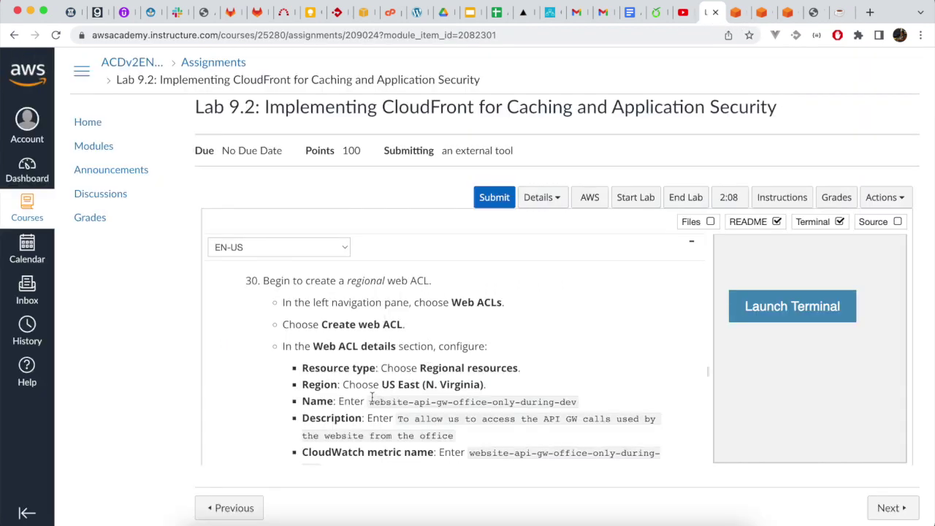
pyautogui.moveTo(368, 403); pyautogui.dragTo(577, 402)
pyautogui.press('super+c')
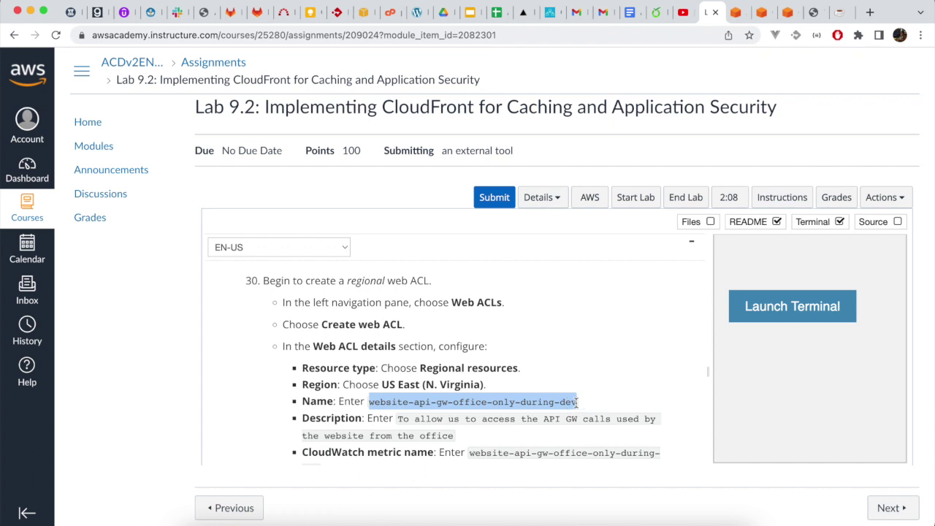
pyautogui.click(736, 14)
pyautogui.press('super+v')
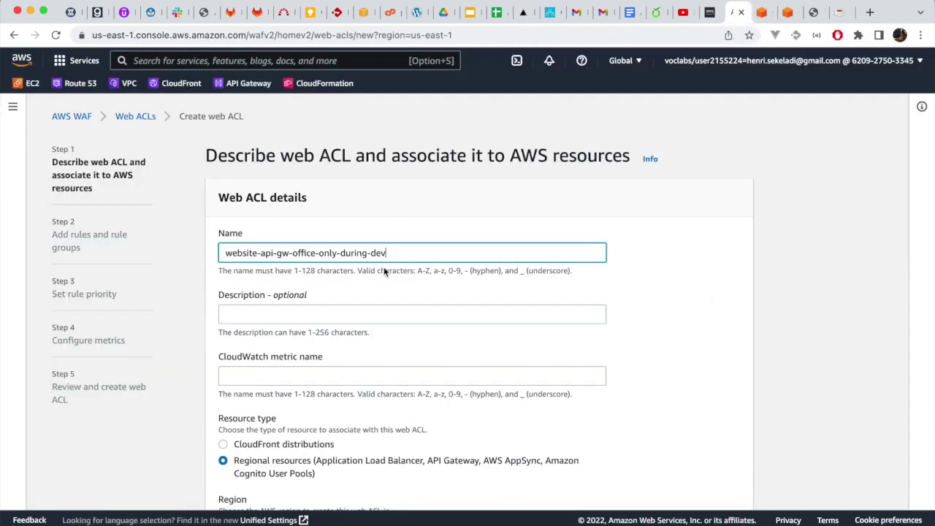
# Step: Copy the description "To allow us to access the API GW calls used by the website from the office" from lab step 30 into the web ACL
pyautogui.click(710, 13)
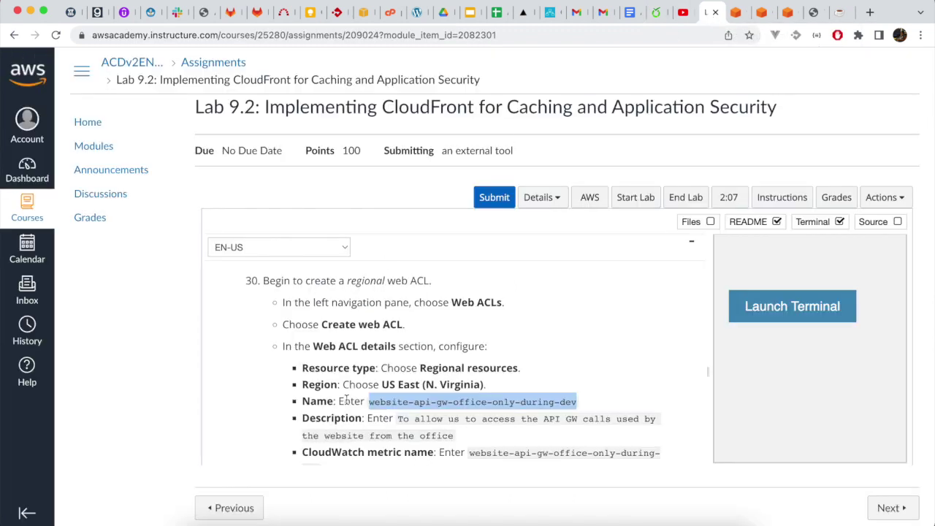
pyautogui.moveTo(397, 420); pyautogui.dragTo(457, 437)
pyautogui.press('super+c')
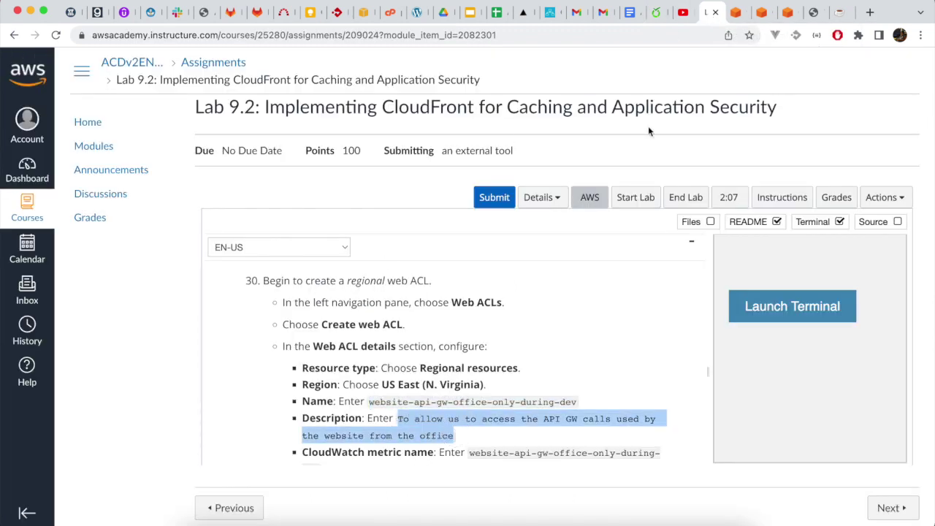
pyautogui.click(736, 12)
pyautogui.click(369, 314)
pyautogui.press('super+v')
pyautogui.scroll(-1, 369, 316)
pyautogui.scroll(-2, 369, 317)
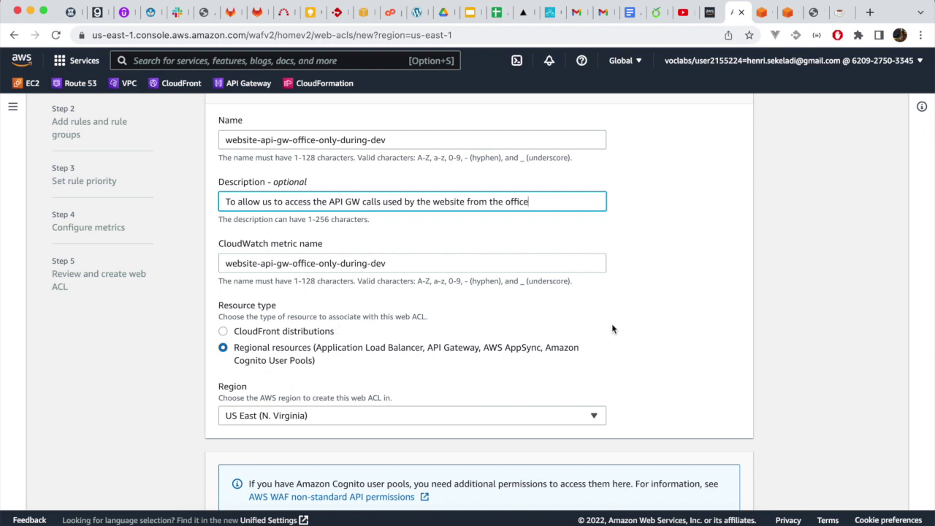
# Step: Copy the CloudWatch metric name website-api-gw-office-only-during-dev from lab step 30 into the web ACL details
pyautogui.click(707, 15)
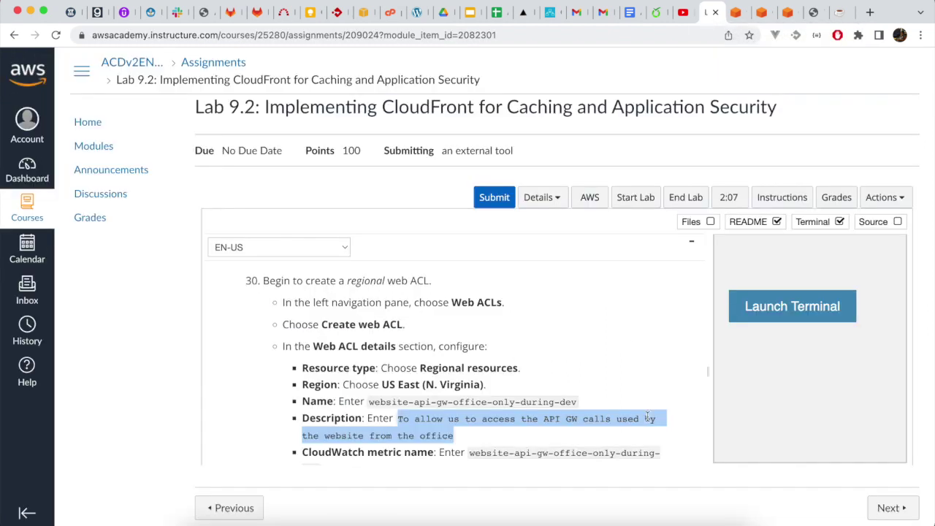
pyautogui.scroll(-3, 647, 417)
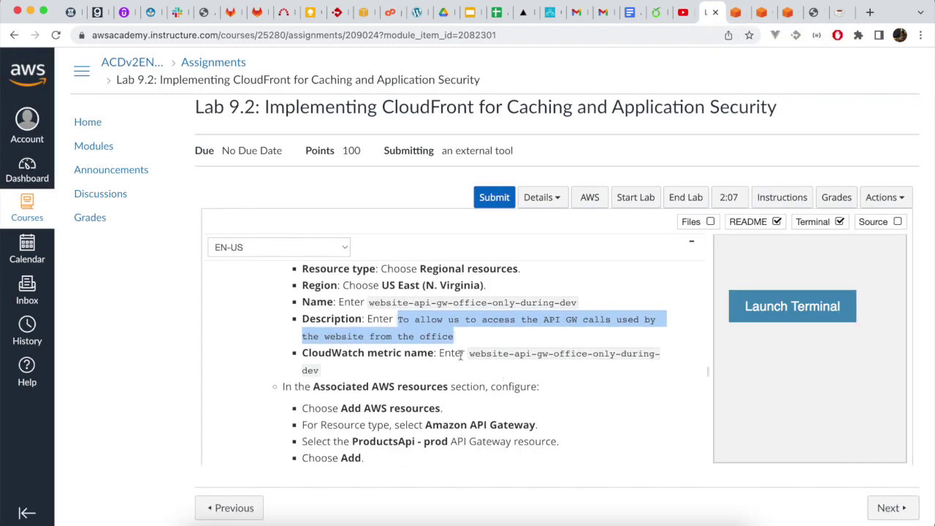
pyautogui.moveTo(468, 353); pyautogui.dragTo(319, 371)
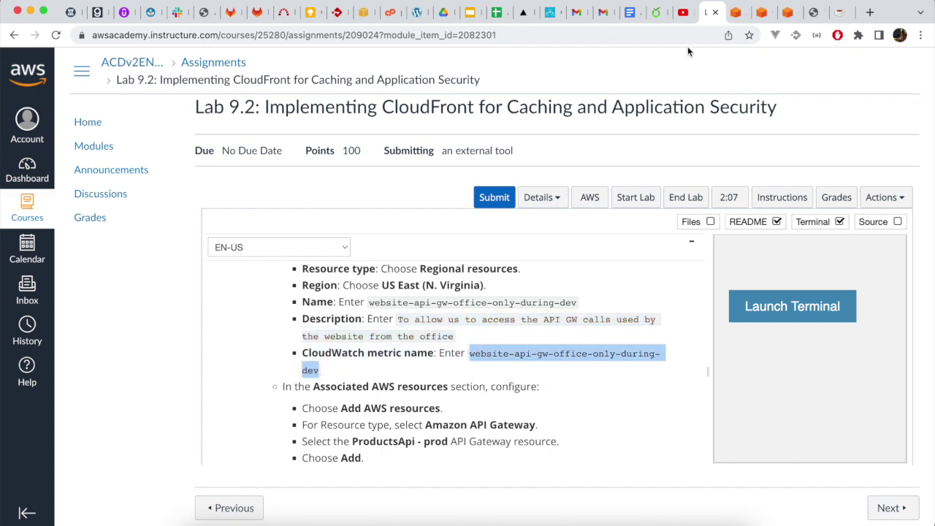
pyautogui.click(736, 13)
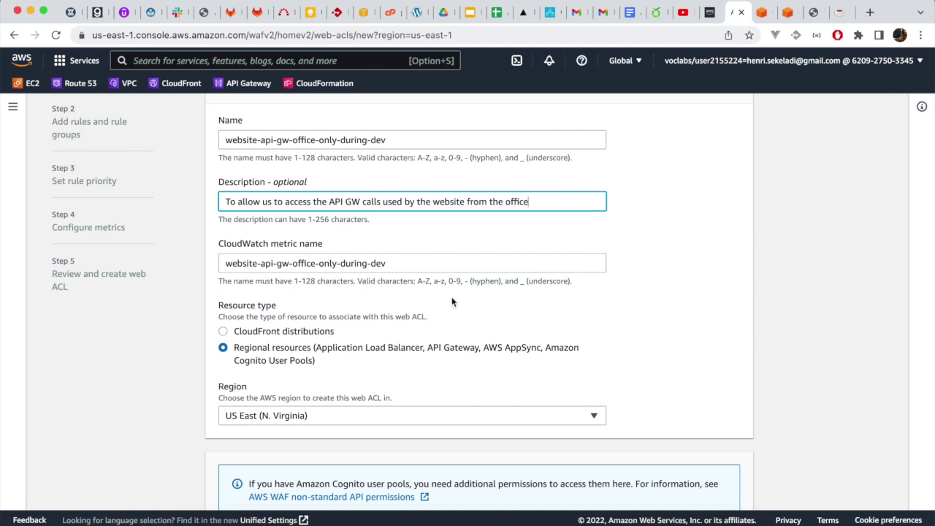
pyautogui.click(372, 267)
pyautogui.moveTo(272, 263); pyautogui.dragTo(226, 263)
pyautogui.click(394, 263)
pyautogui.moveTo(409, 263); pyautogui.dragTo(213, 268)
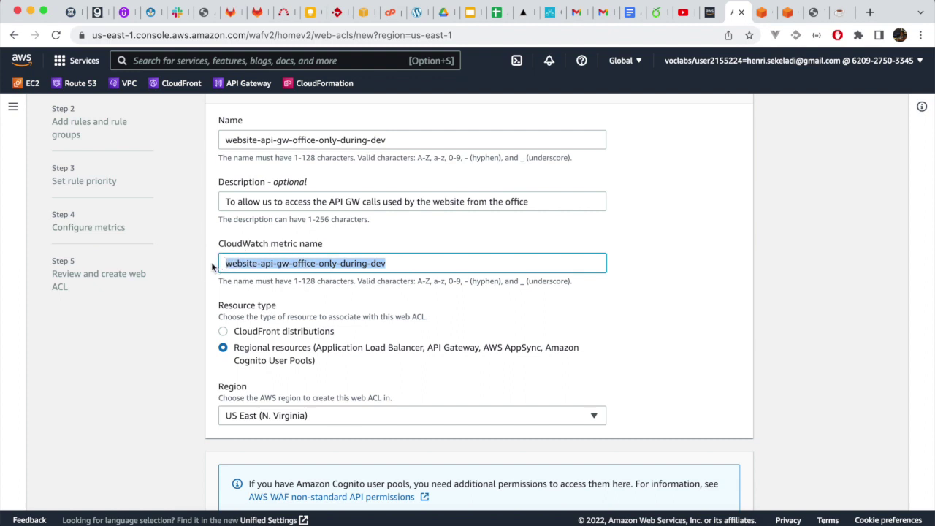
pyautogui.press('Right')
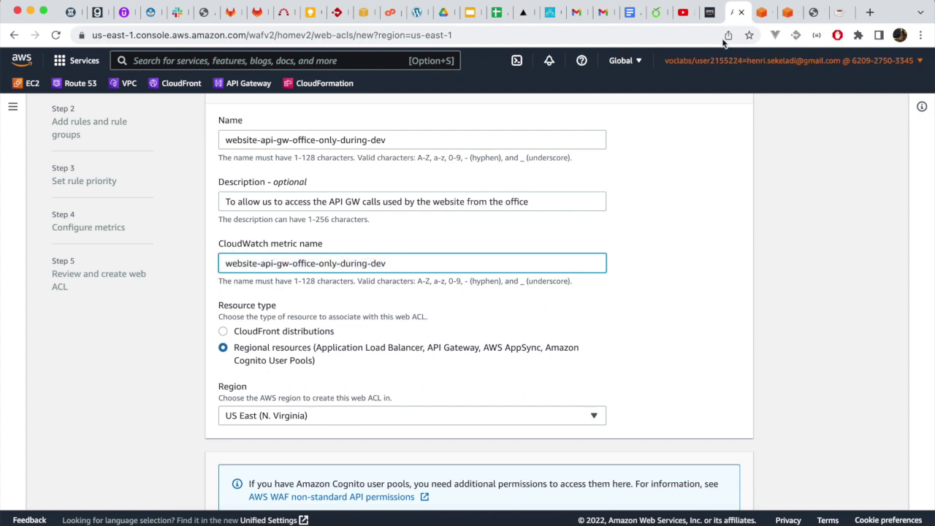
# Step: Associate the Amazon API Gateway resource ProductsApi - prod with the web ACL, as lab step 30 describes, and continue to the rules page
pyautogui.click(710, 13)
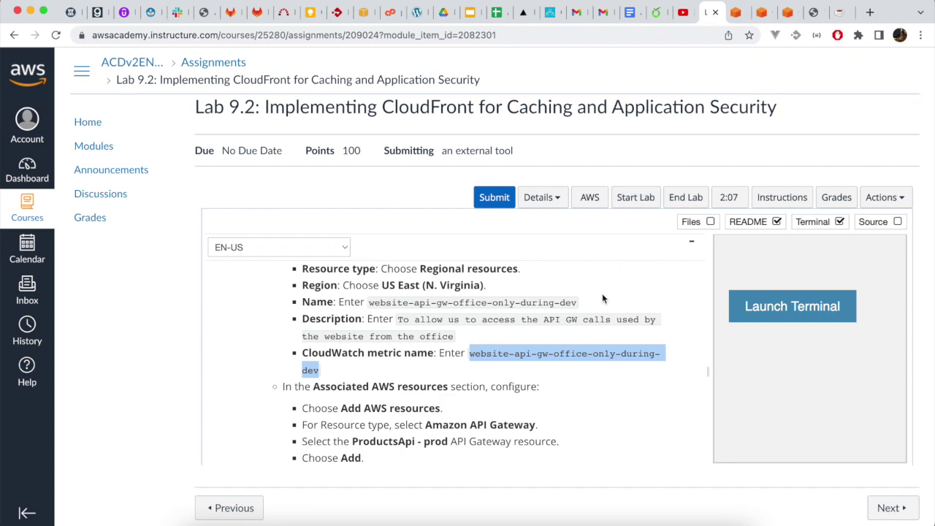
pyautogui.scroll(2, 601, 298)
pyautogui.scroll(-2, 601, 299)
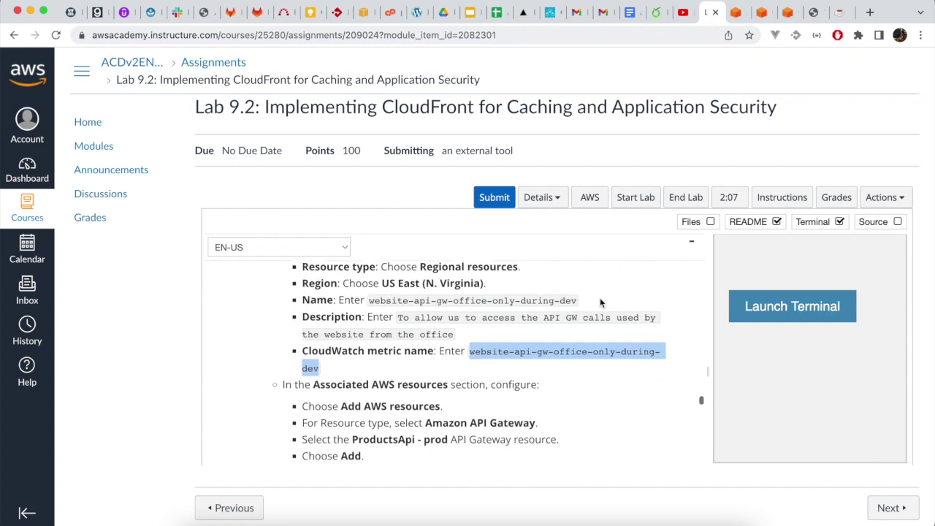
pyautogui.click(735, 15)
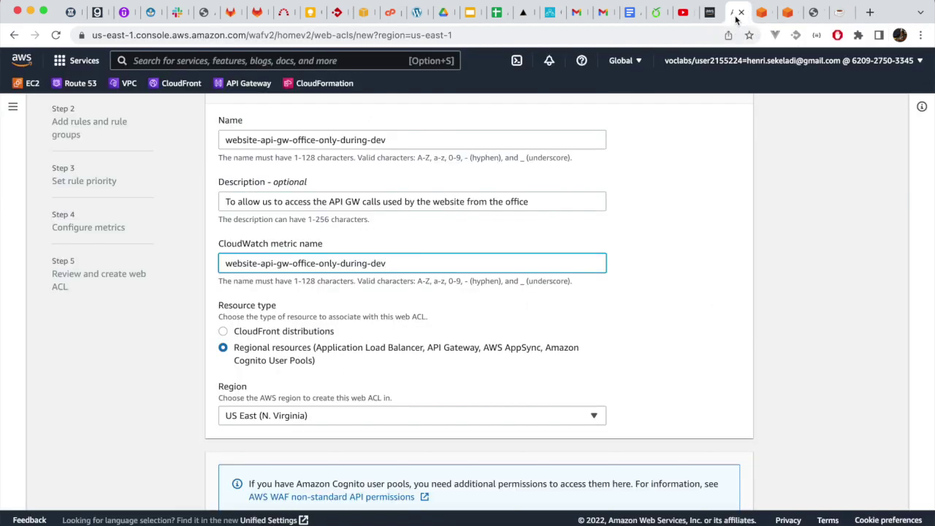
pyautogui.scroll(-3, 673, 290)
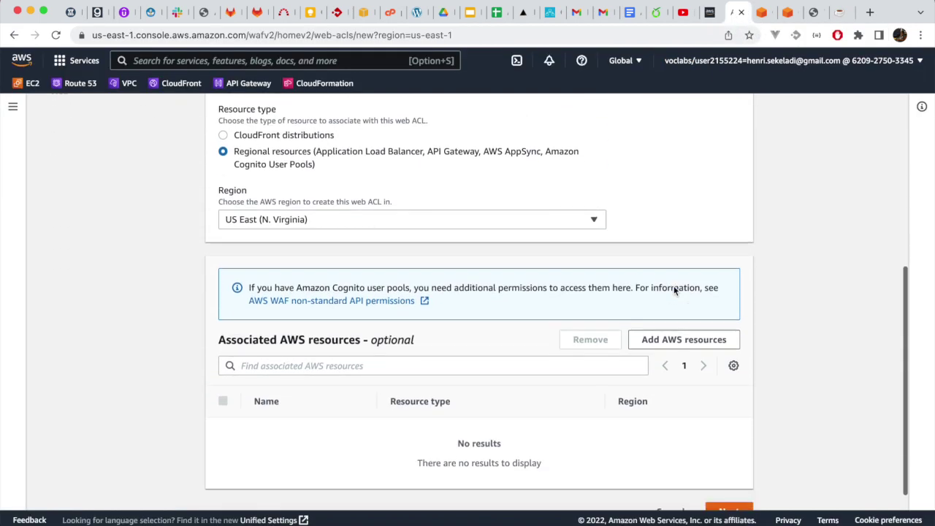
pyautogui.scroll(-1, 673, 290)
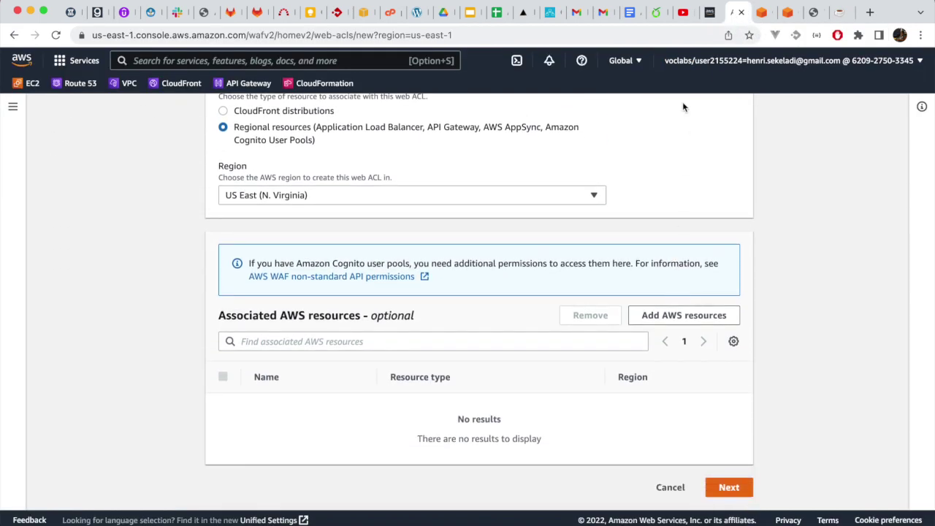
pyautogui.click(707, 13)
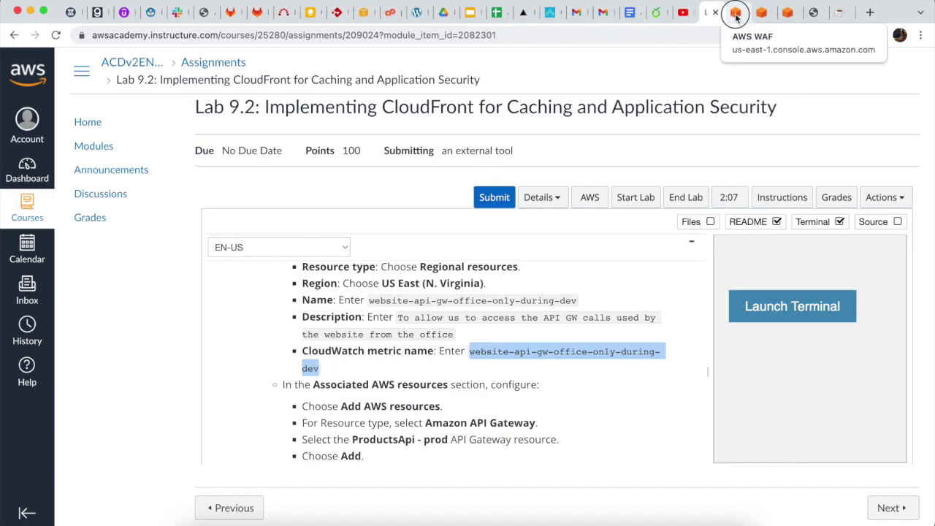
pyautogui.click(733, 14)
pyautogui.click(666, 320)
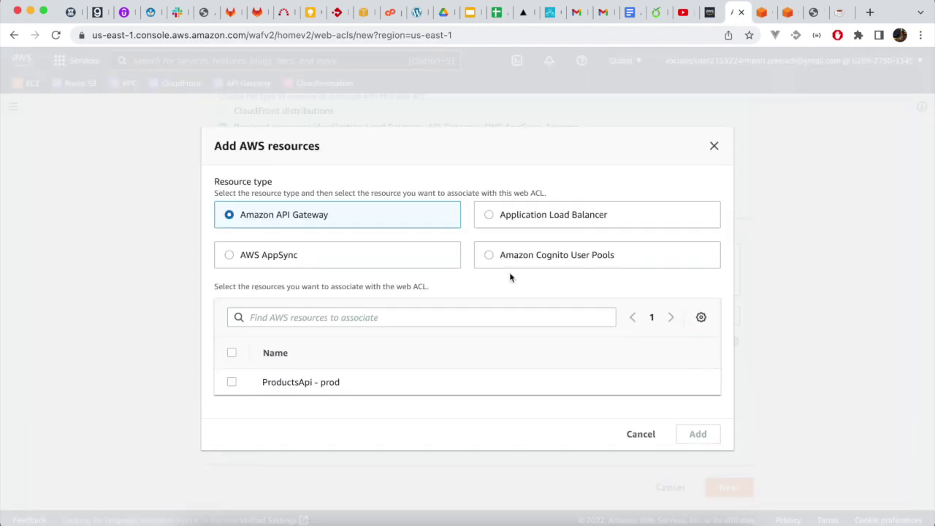
pyautogui.click(367, 318)
pyautogui.click(231, 382)
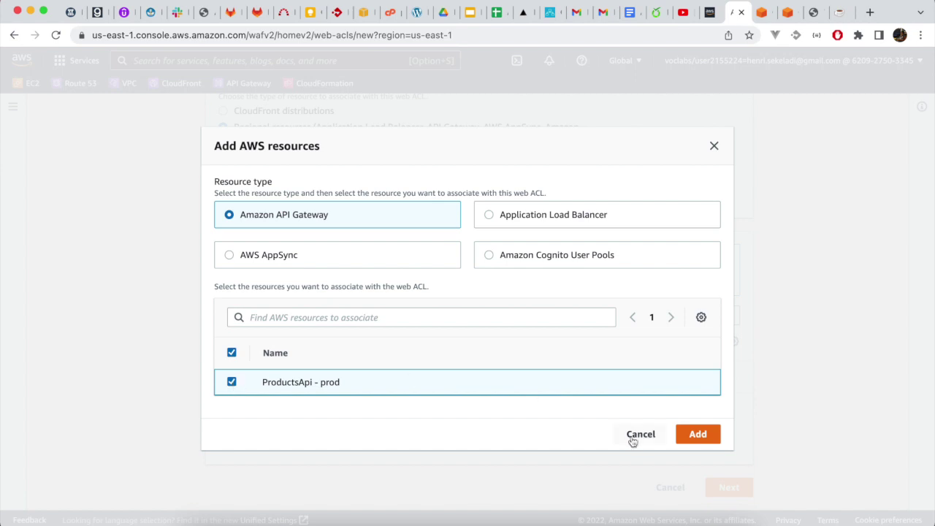
pyautogui.click(698, 434)
pyautogui.click(720, 487)
# Step: Start adding a custom rule of type IP set to the web ACL
pyautogui.scroll(-1, 720, 314)
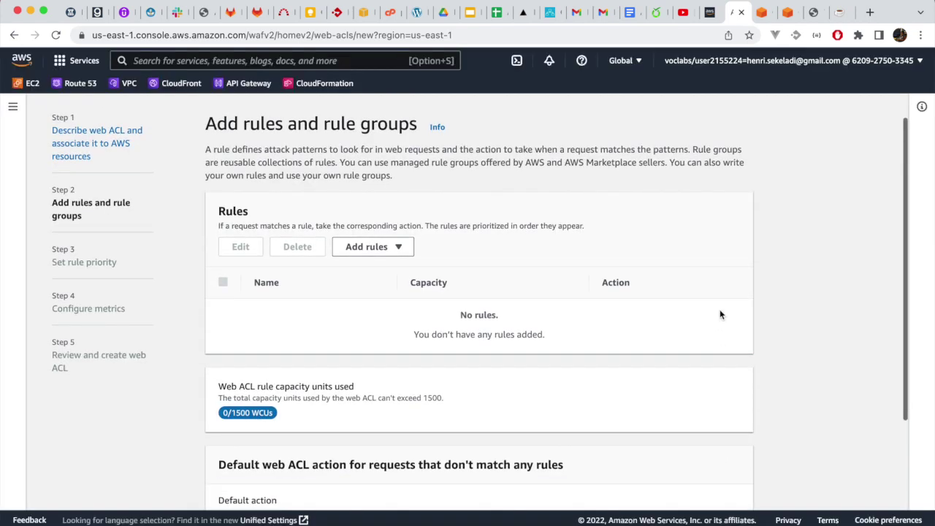
pyautogui.click(373, 247)
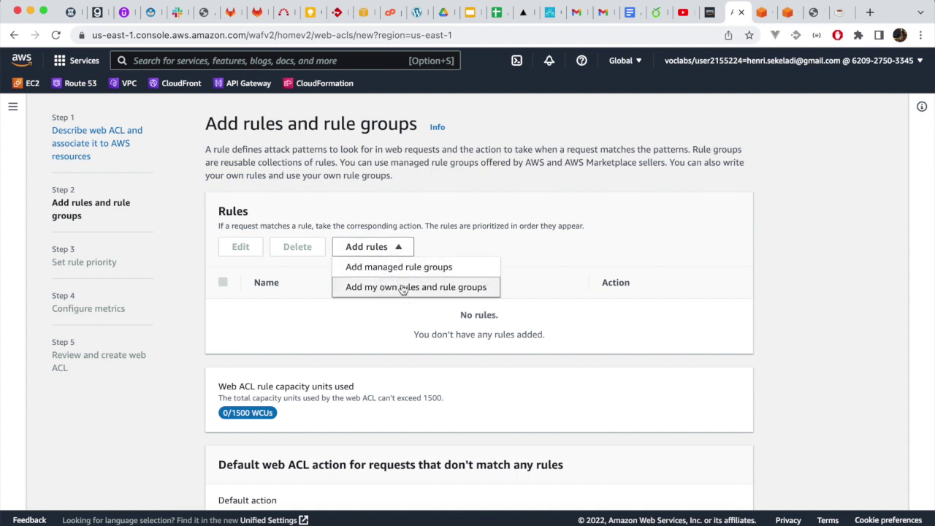
pyautogui.click(401, 286)
pyautogui.click(255, 256)
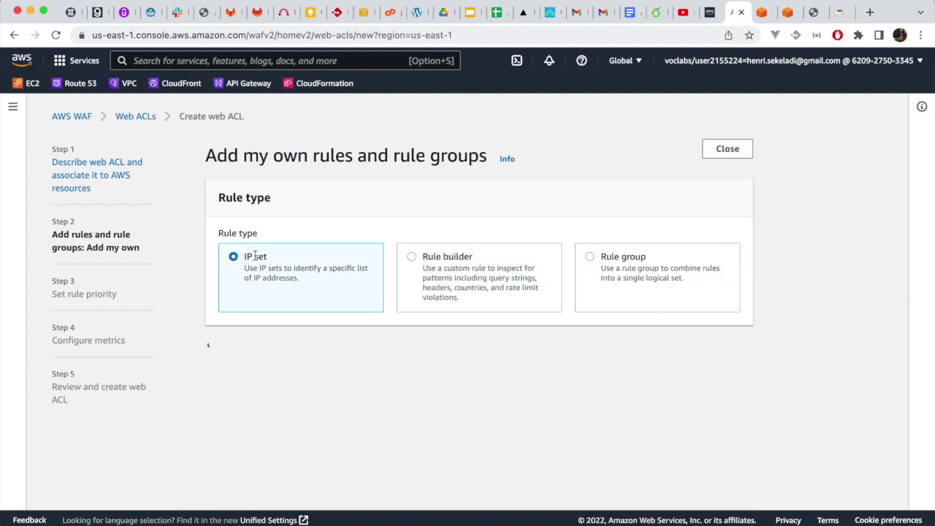
pyautogui.scroll(-3, 302, 371)
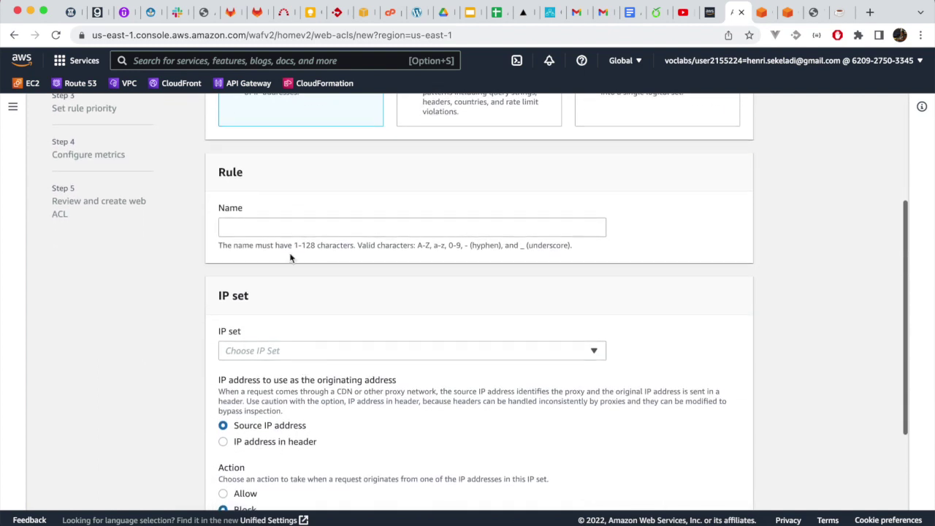
# Step: Name the new rule ip_for_apigw, copying the name from lab step 31
pyautogui.click(709, 13)
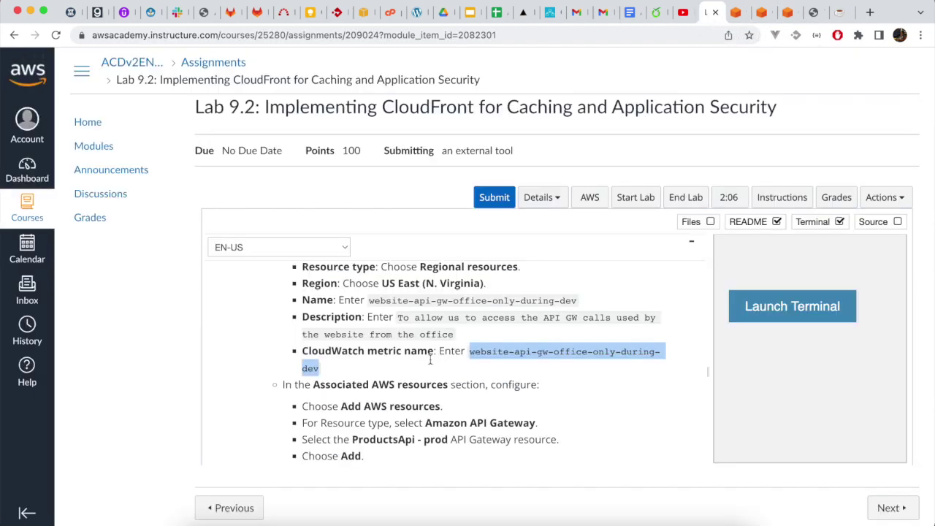
pyautogui.scroll(-3, 249, 420)
pyautogui.scroll(-4, 249, 420)
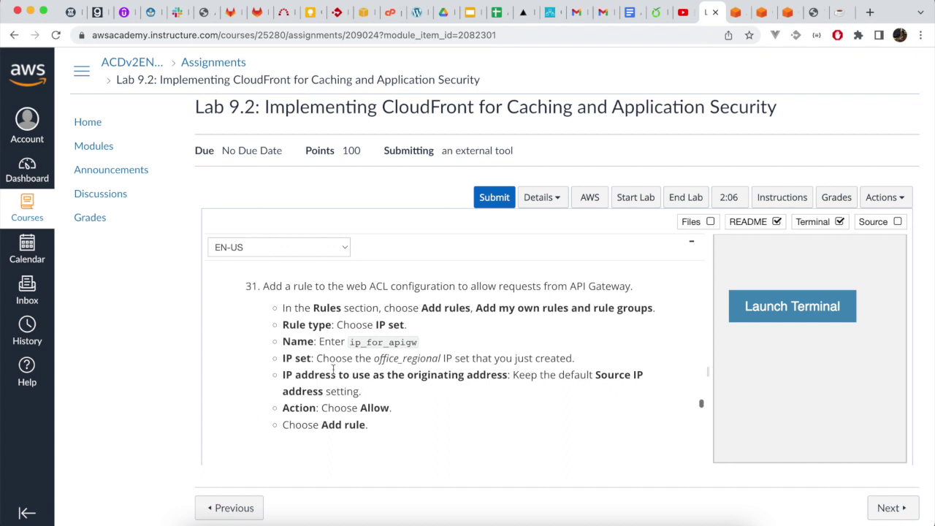
pyautogui.doubleClick(386, 342)
pyautogui.press('super+c')
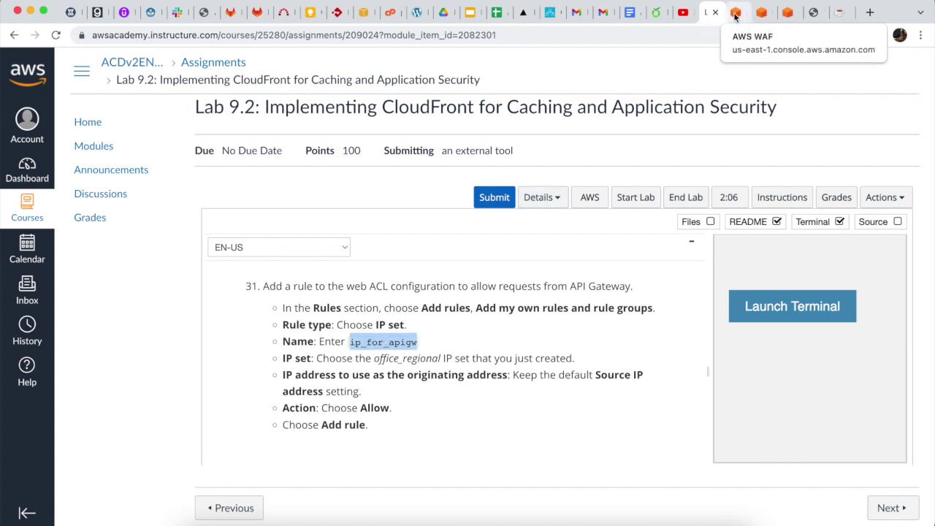
pyautogui.click(734, 14)
pyautogui.click(330, 227)
pyautogui.press('super+v')
# Step: Assign the office_regional IP set to the rule, set its action to Allow, and add the rule to the web ACL
pyautogui.click(325, 351)
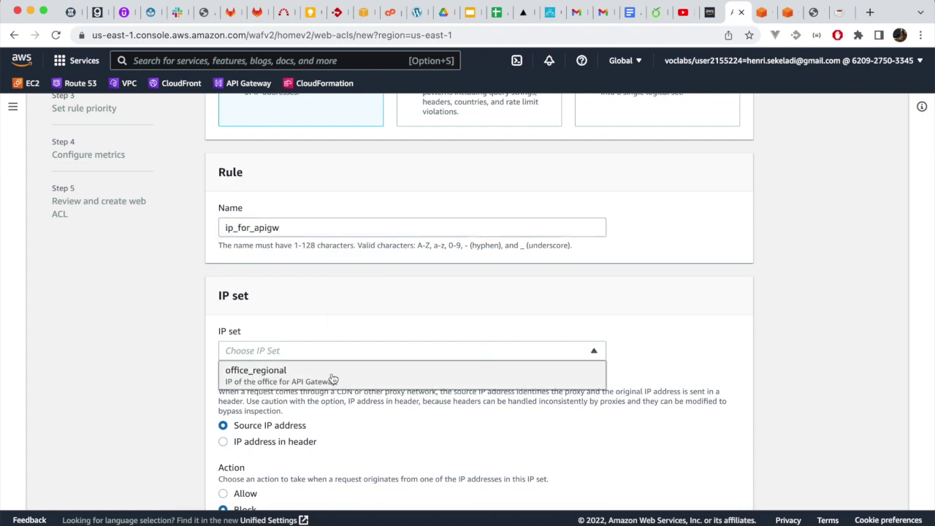
pyautogui.click(332, 374)
pyautogui.scroll(-2, 377, 420)
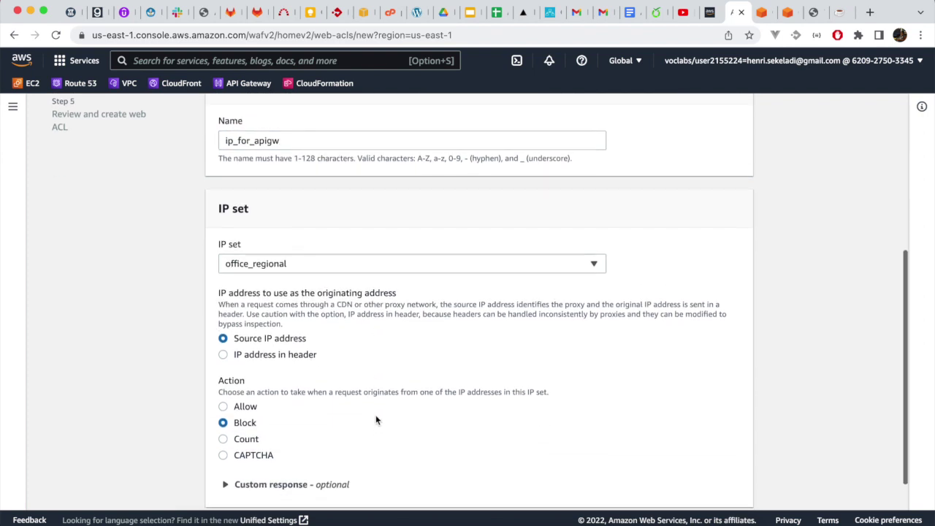
pyautogui.scroll(-1, 376, 420)
pyautogui.click(707, 13)
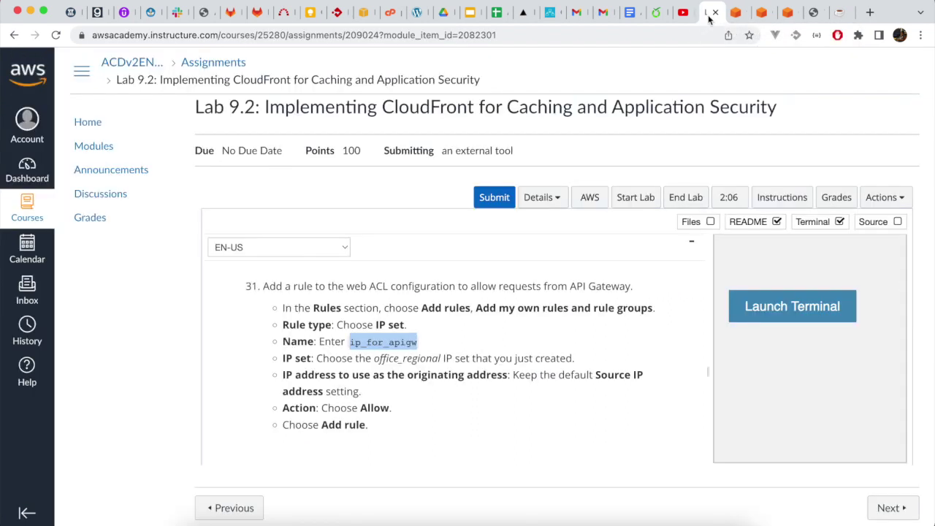
pyautogui.click(734, 13)
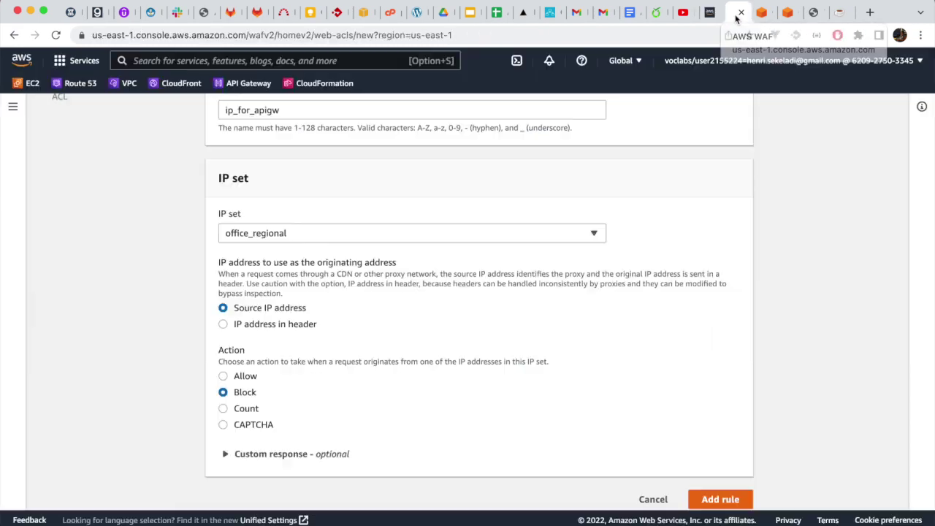
pyautogui.click(244, 377)
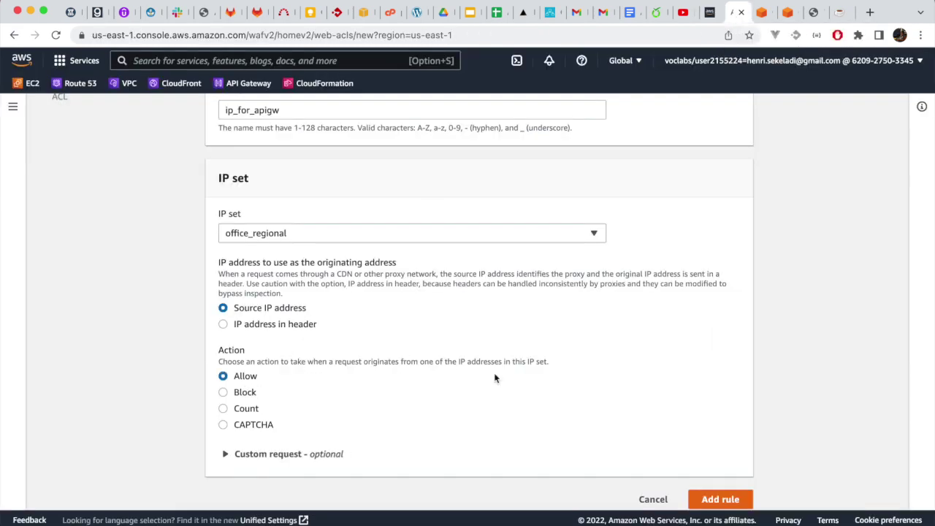
pyautogui.scroll(-1, 534, 394)
pyautogui.click(722, 487)
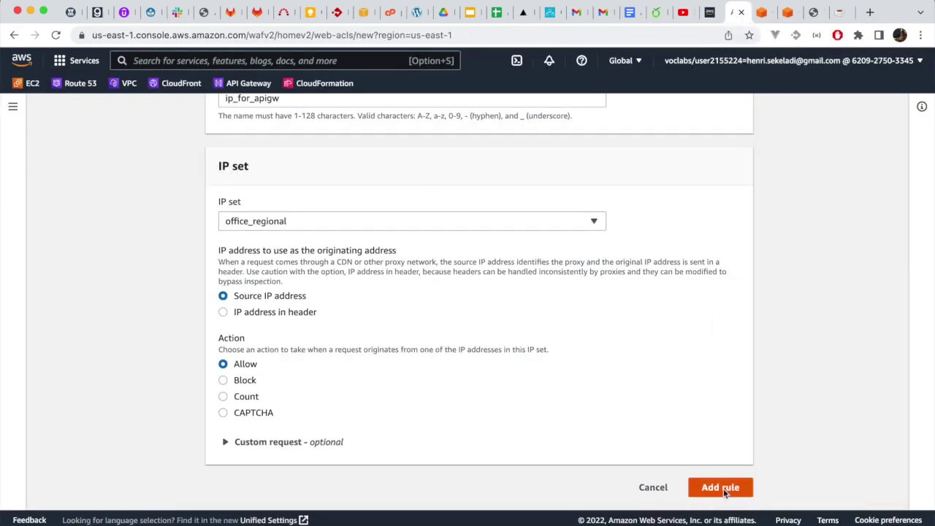
# Step: Consult lab steps 32 and 33, select the ip_for_apigw rule, and continue past rule priority to the metrics configuration
pyautogui.scroll(-5, 694, 376)
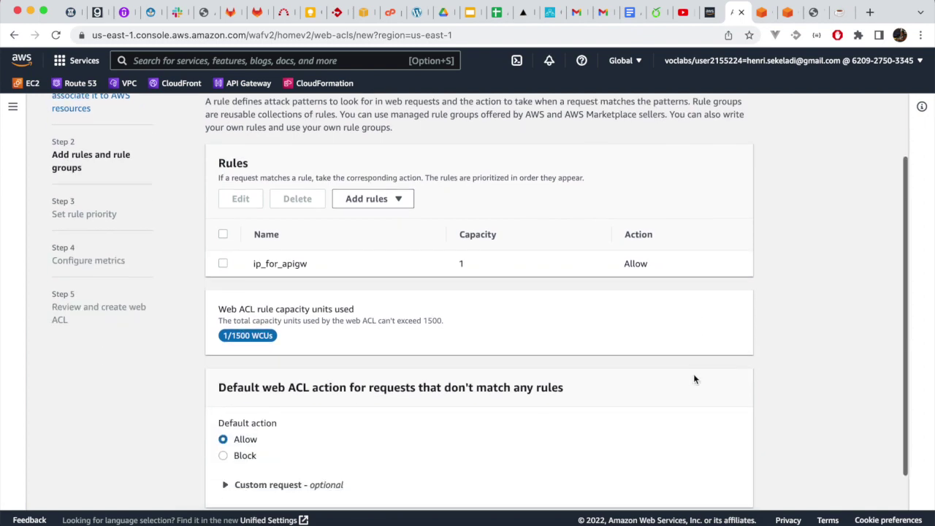
pyautogui.click(706, 13)
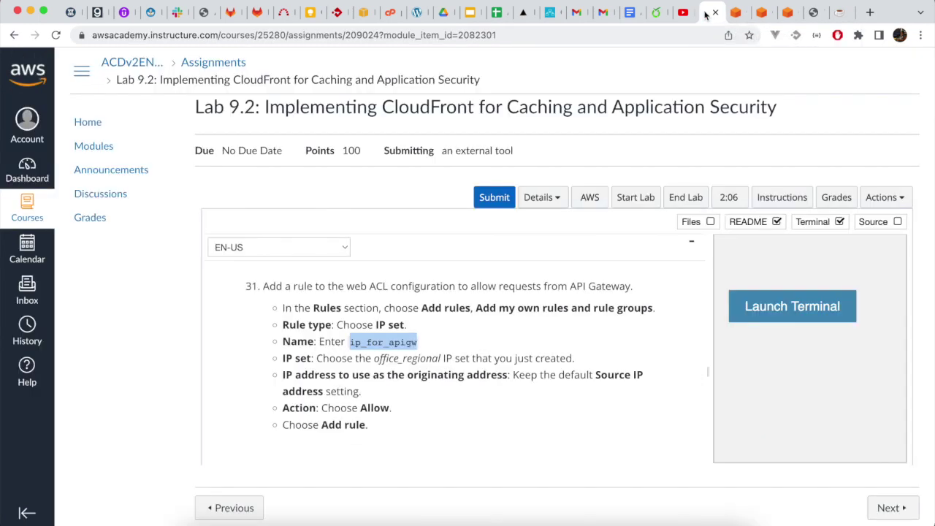
pyautogui.scroll(-5, 650, 365)
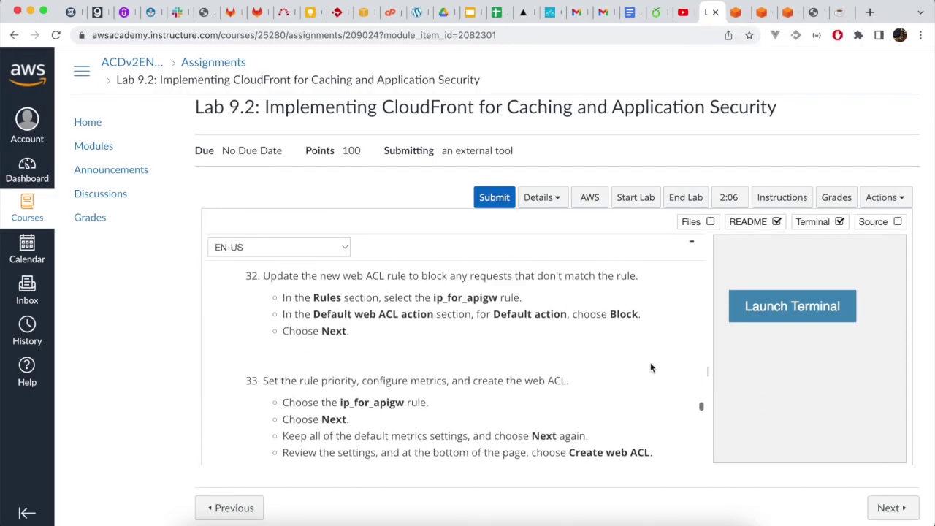
pyautogui.scroll(1, 651, 368)
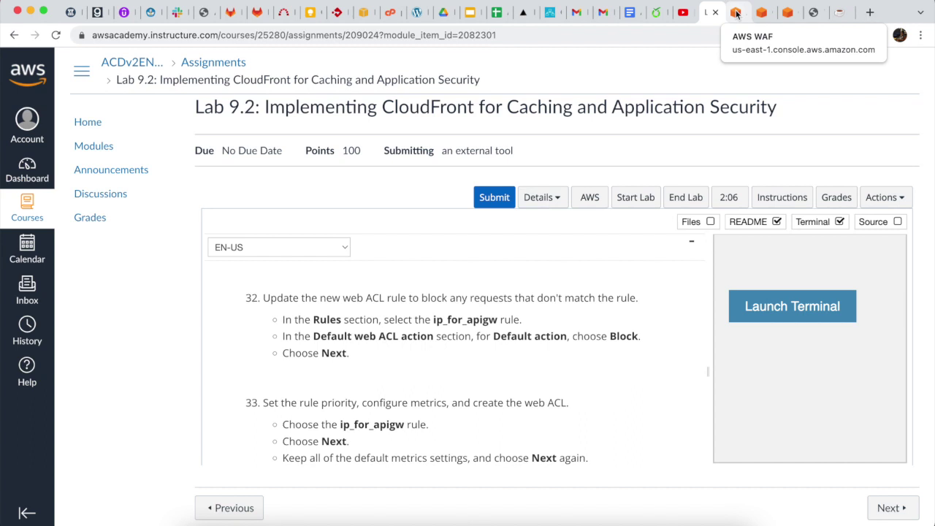
pyautogui.click(736, 13)
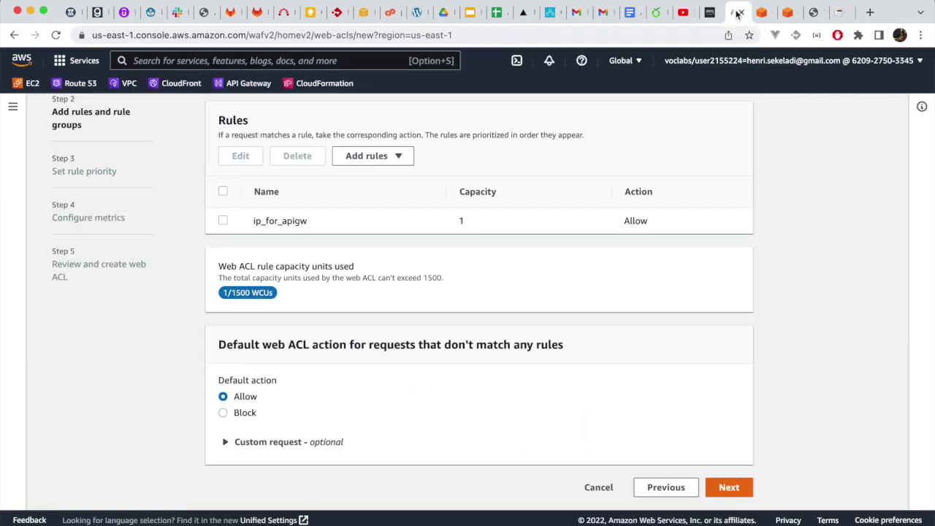
pyautogui.click(223, 220)
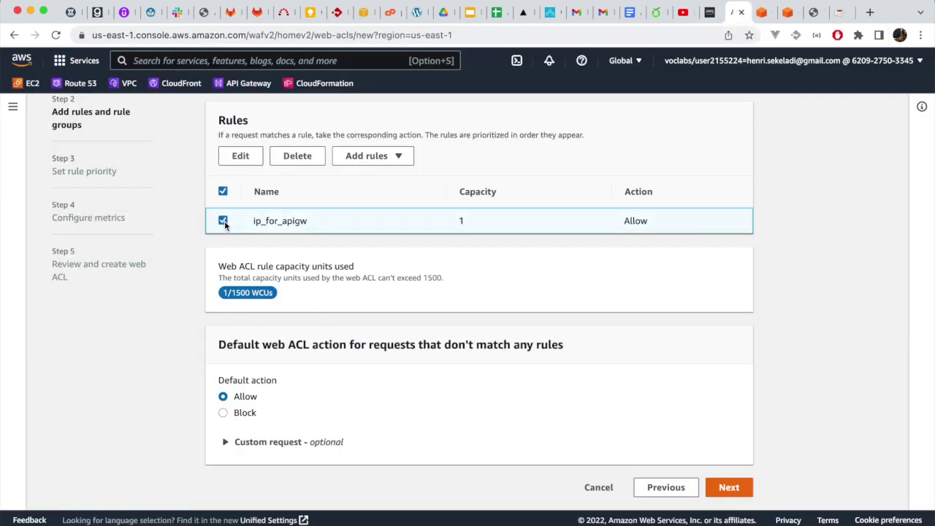
pyautogui.click(722, 484)
pyautogui.click(224, 298)
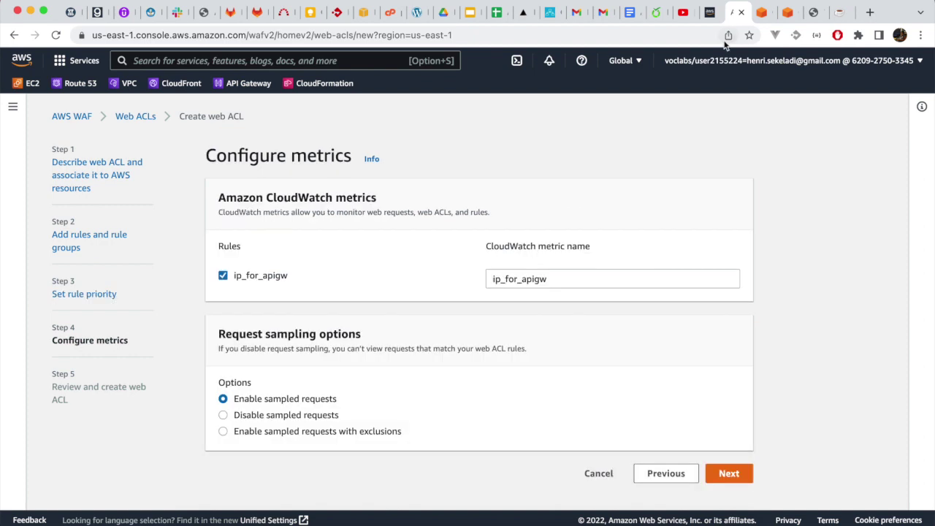
pyautogui.click(708, 13)
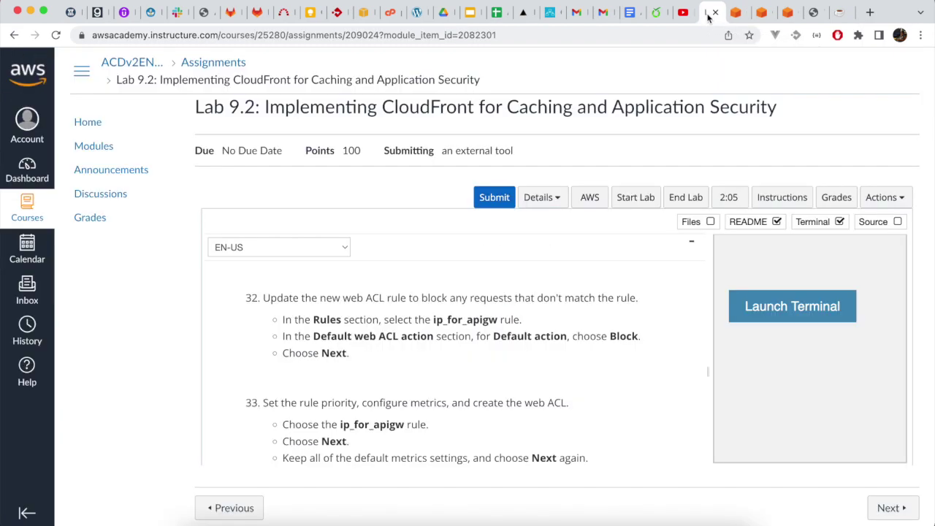
# Step: Keep the default metrics settings for the ip_for_apigw rule and create the web ACL, following lab step 33
pyautogui.scroll(-5, 644, 295)
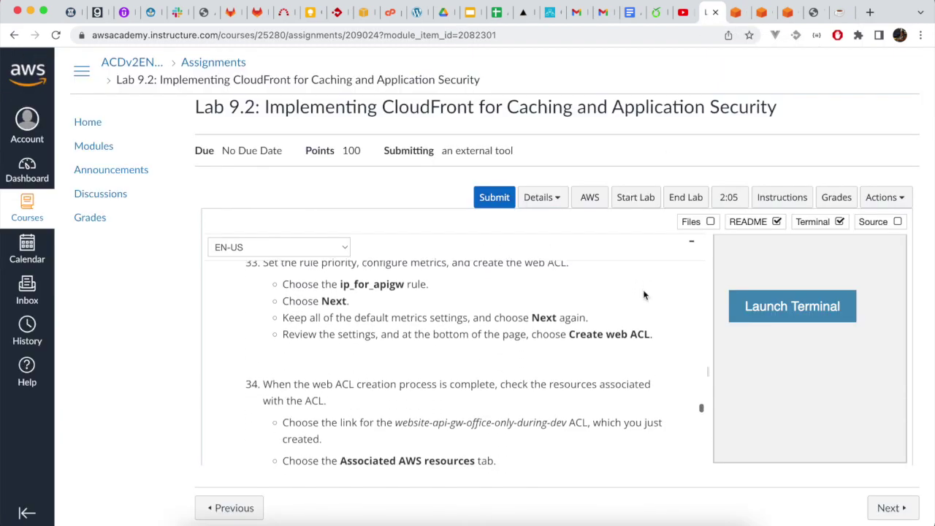
pyautogui.click(735, 12)
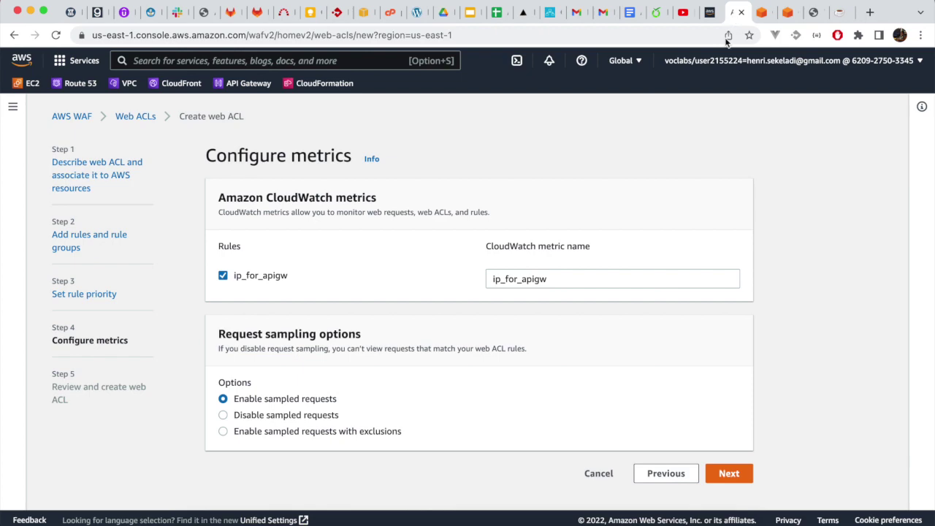
pyautogui.click(719, 473)
pyautogui.scroll(-10, 719, 472)
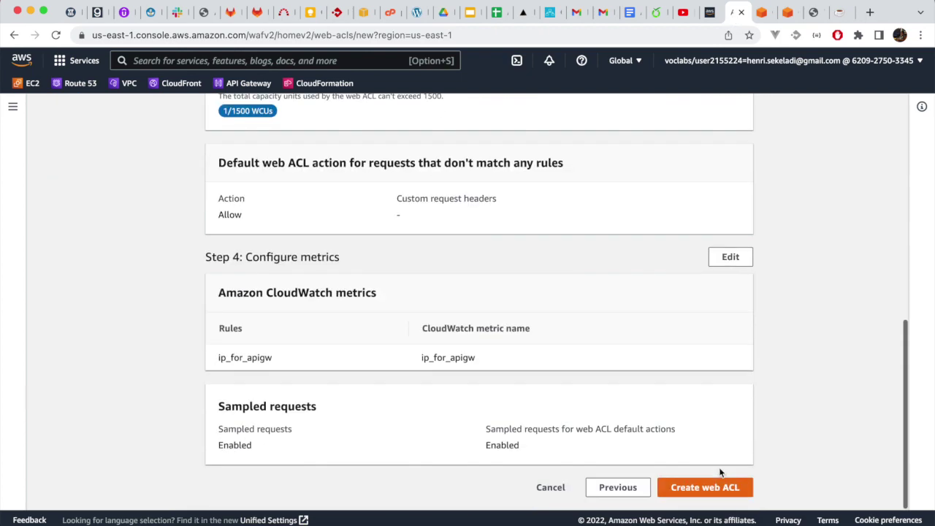
pyautogui.click(706, 490)
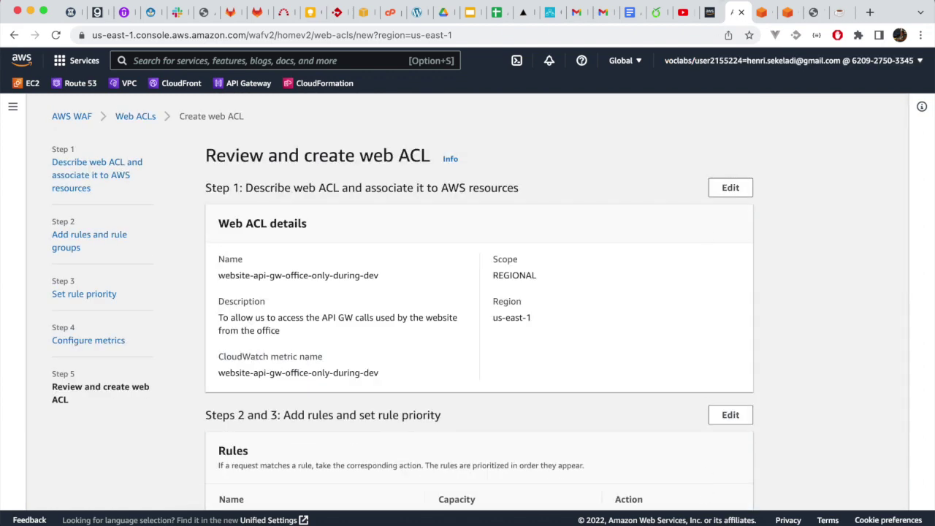
# Step: Consult lab step 34 and open the associated AWS resources of the website-api-gw-office-only-during-dev web ACL
pyautogui.click(710, 13)
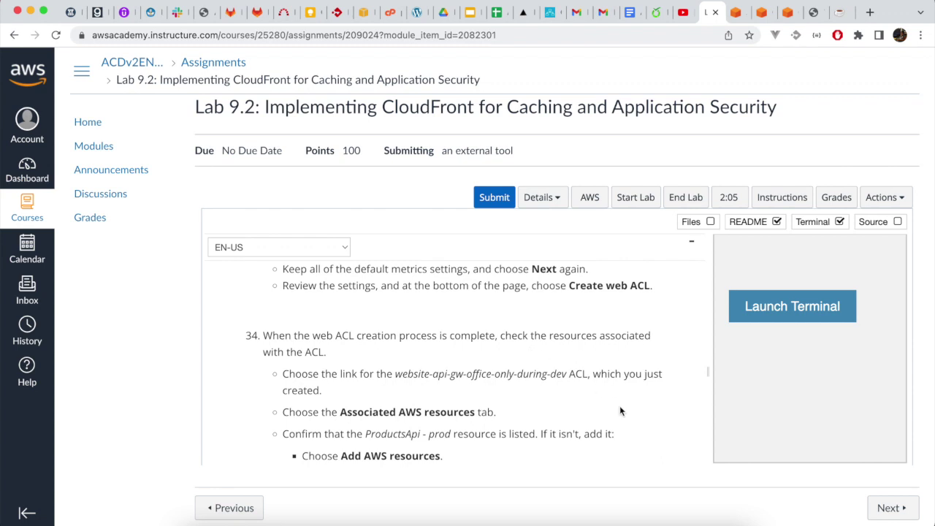
pyautogui.scroll(-2, 651, 409)
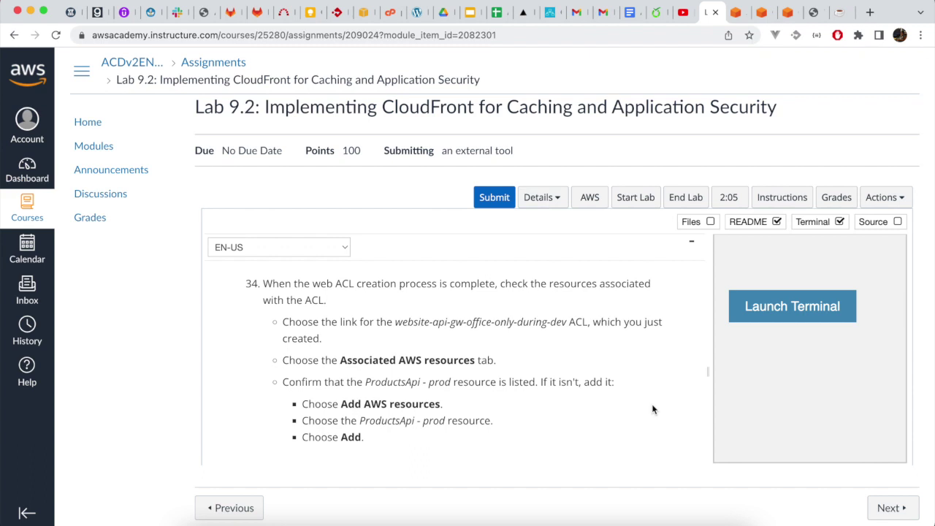
pyautogui.click(732, 15)
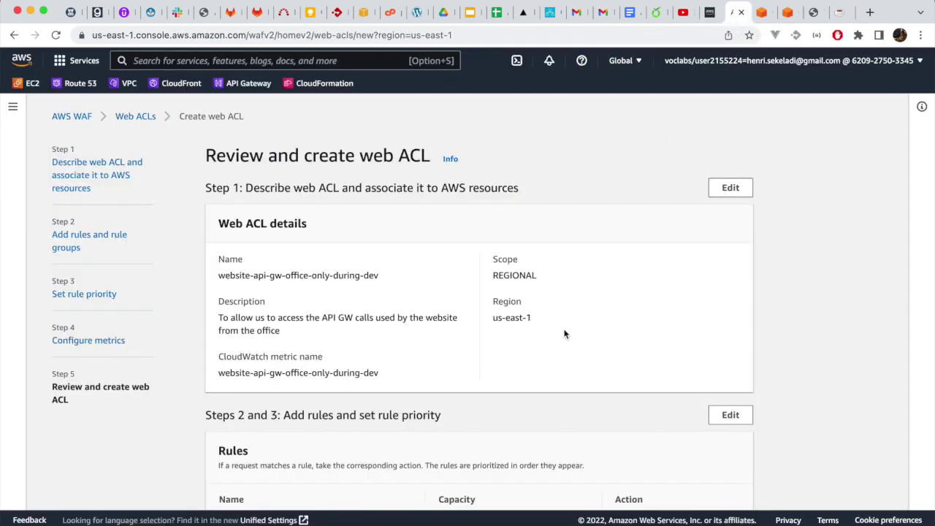
pyautogui.click(133, 116)
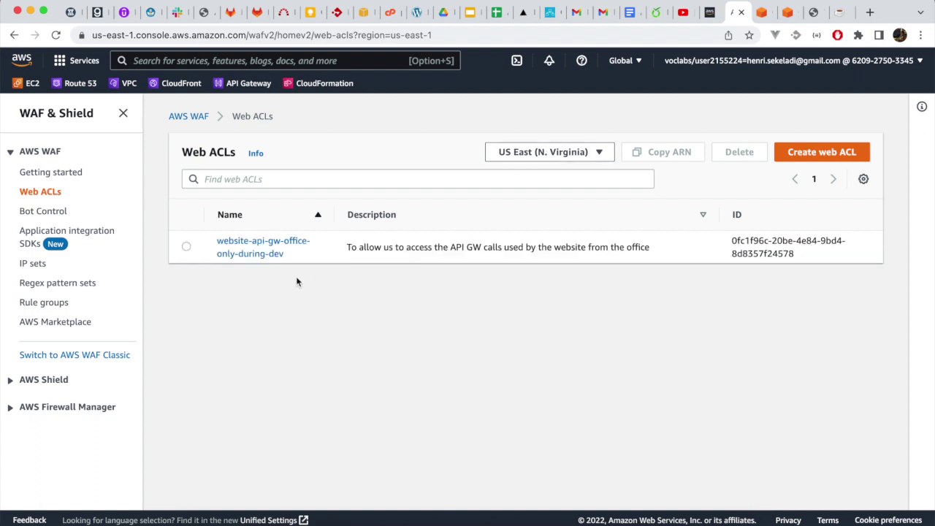
pyautogui.click(267, 255)
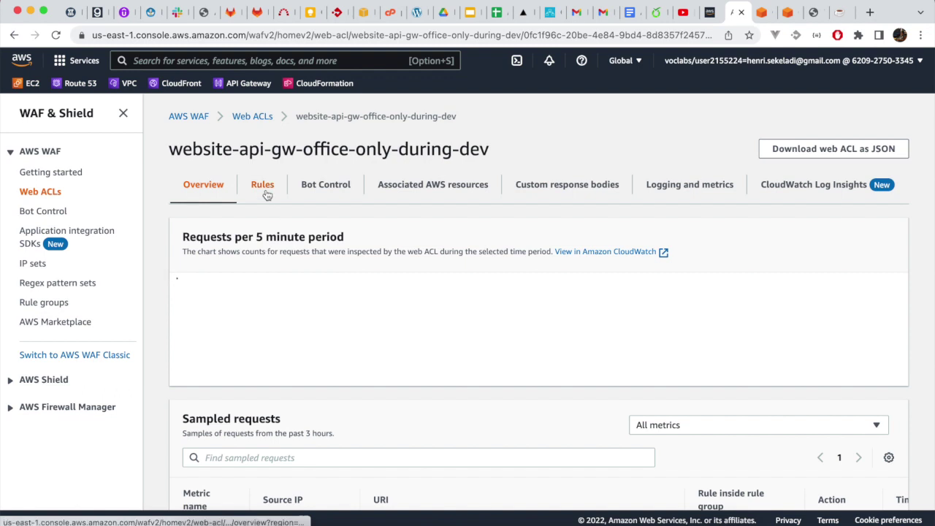
pyautogui.click(458, 189)
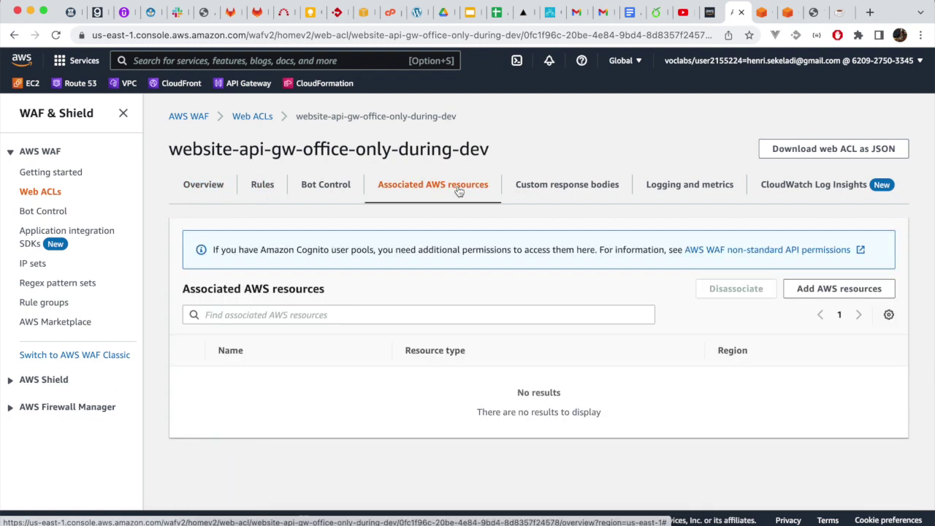
# Step: Try to associate the Amazon API Gateway resource ProductsApi - prod with the web ACL
pyautogui.click(797, 291)
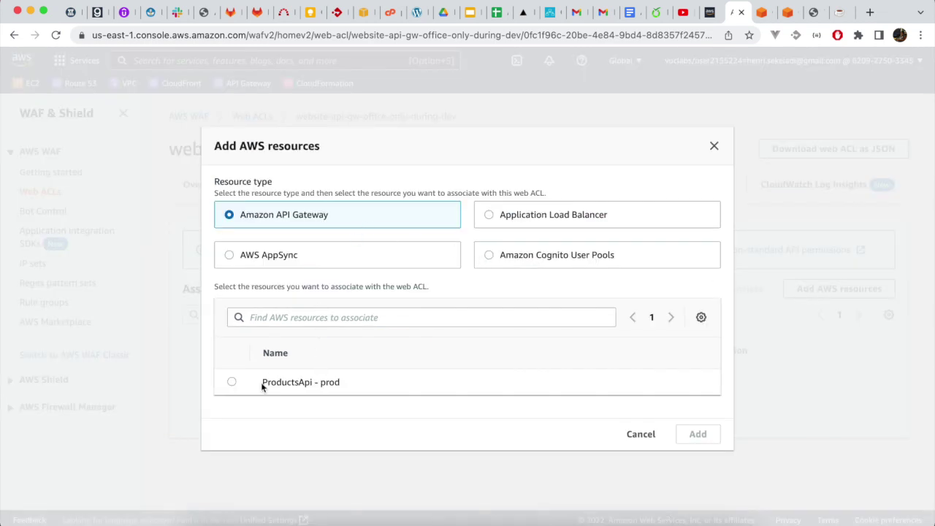
pyautogui.click(231, 381)
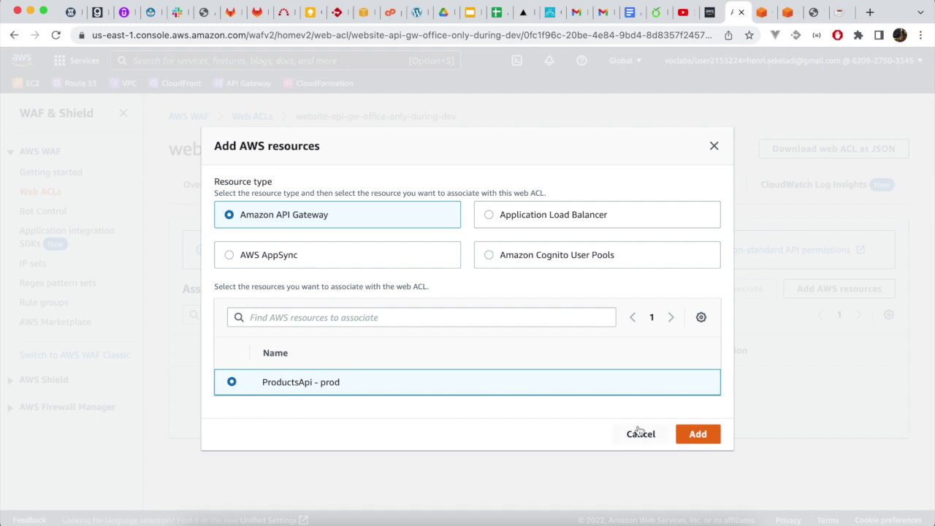
pyautogui.click(689, 434)
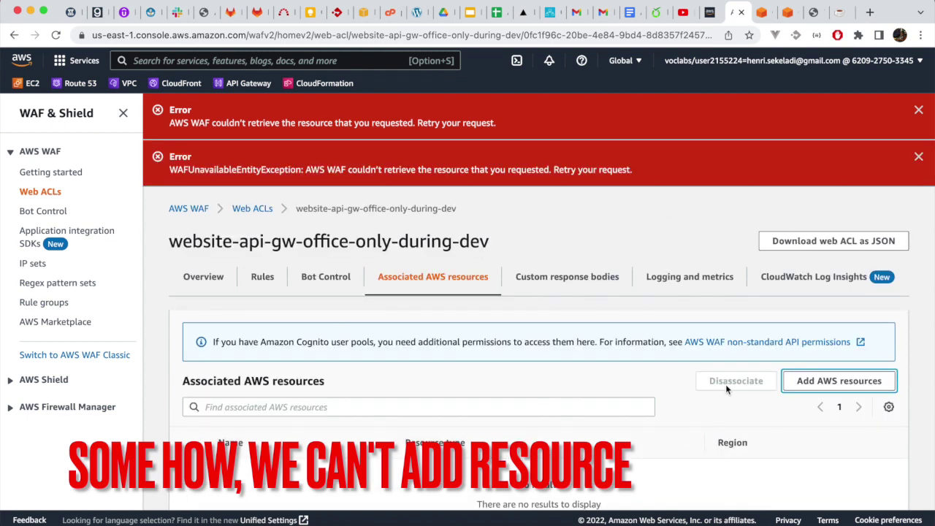
pyautogui.click(204, 278)
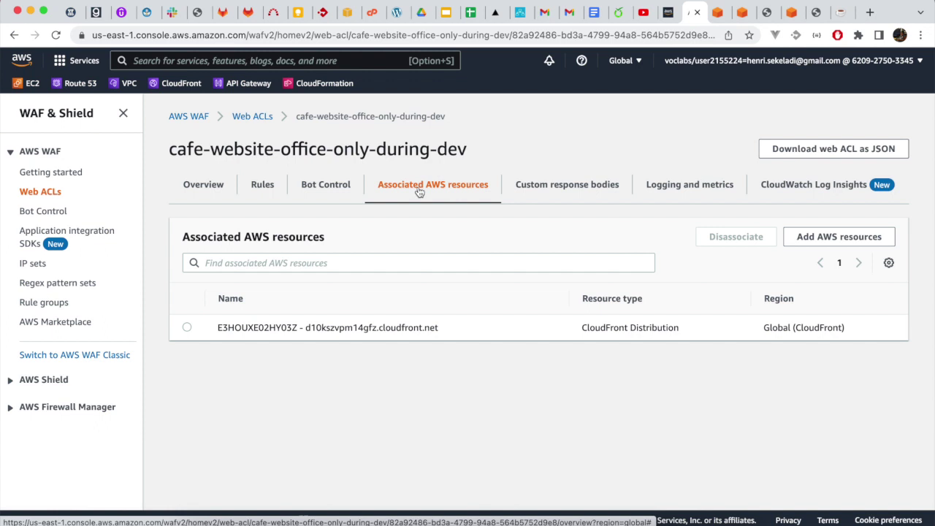
# Step: Open the only_office_please rule of the cafe-website-office-only-during-dev web ACL for editing
pyautogui.click(266, 188)
pyautogui.scroll(-3, 366, 394)
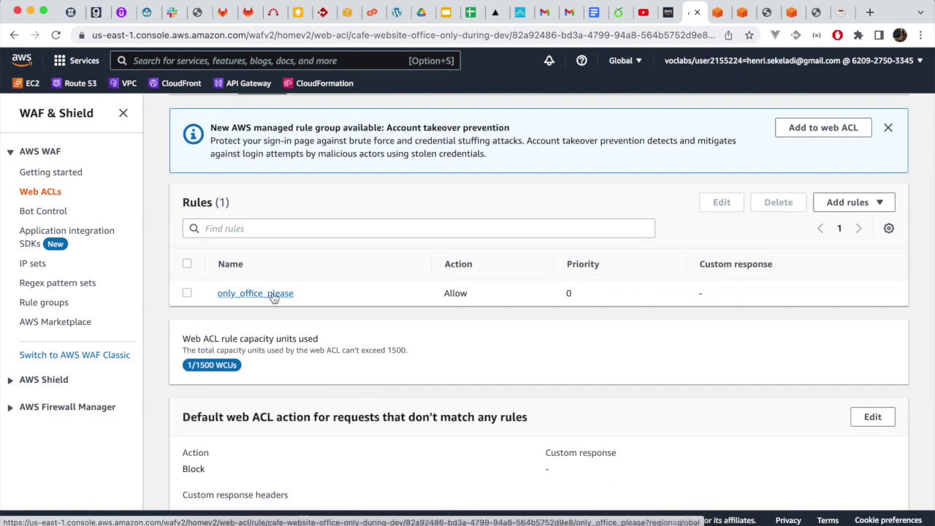
pyautogui.click(272, 294)
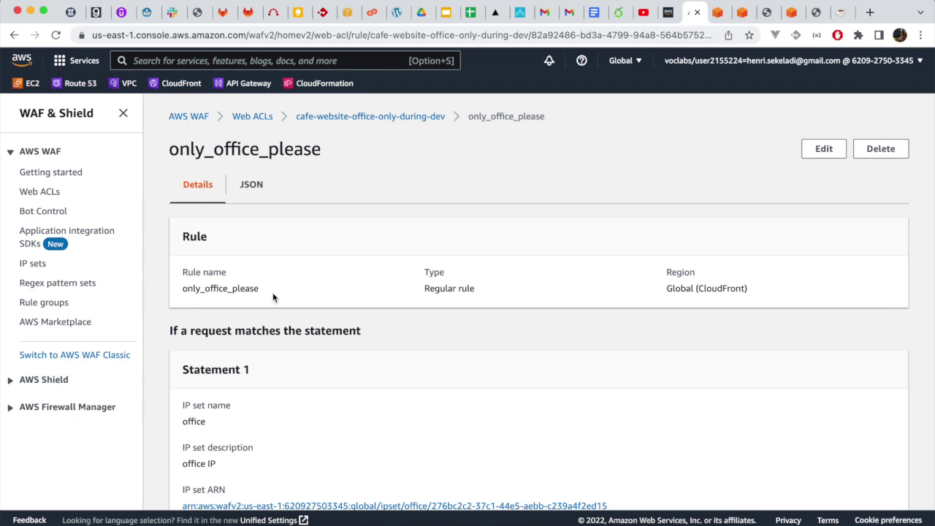
pyautogui.click(822, 151)
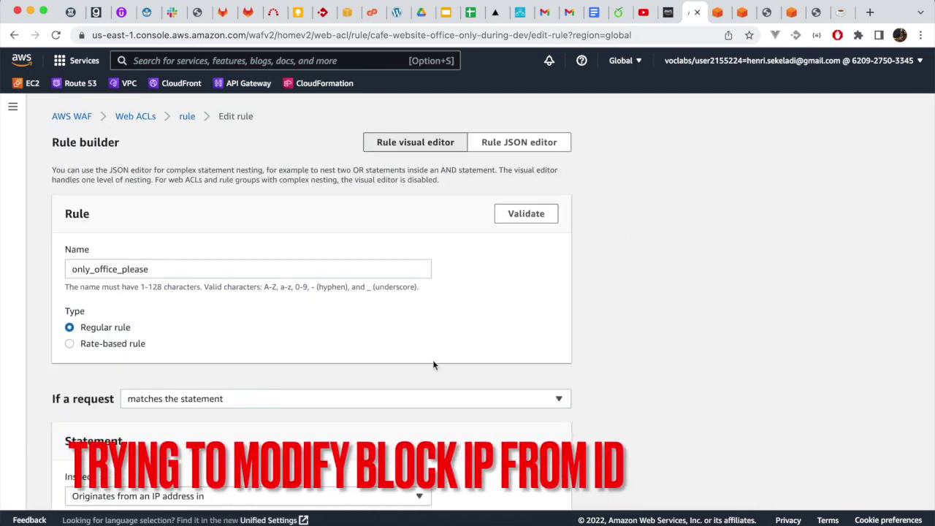
# Step: Examine the rule's type, request matching options, IP set and action settings
pyautogui.scroll(-5, 433, 363)
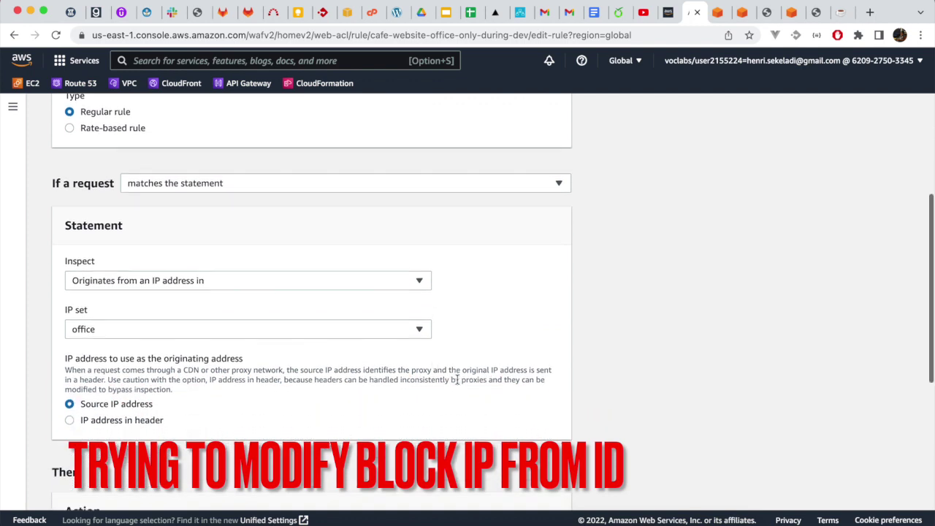
pyautogui.scroll(-6, 456, 379)
pyautogui.scroll(-1, 456, 384)
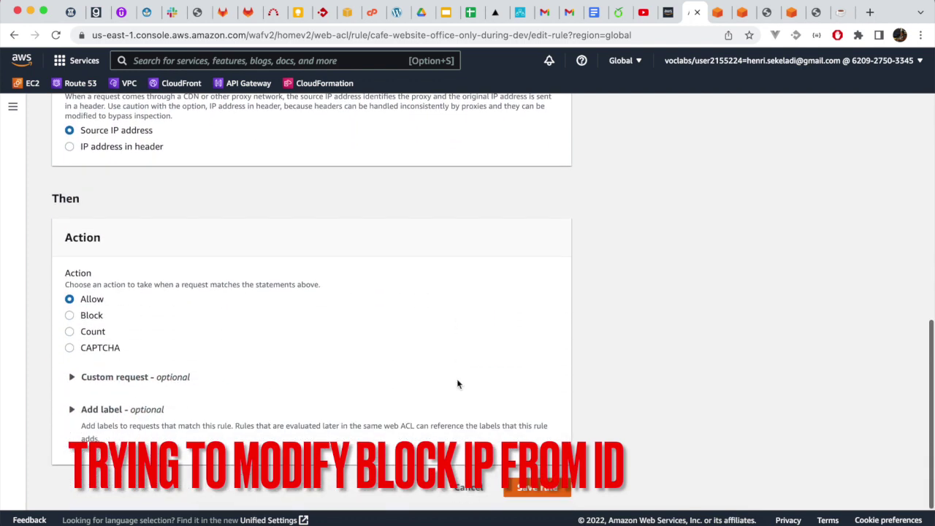
pyautogui.scroll(9, 458, 385)
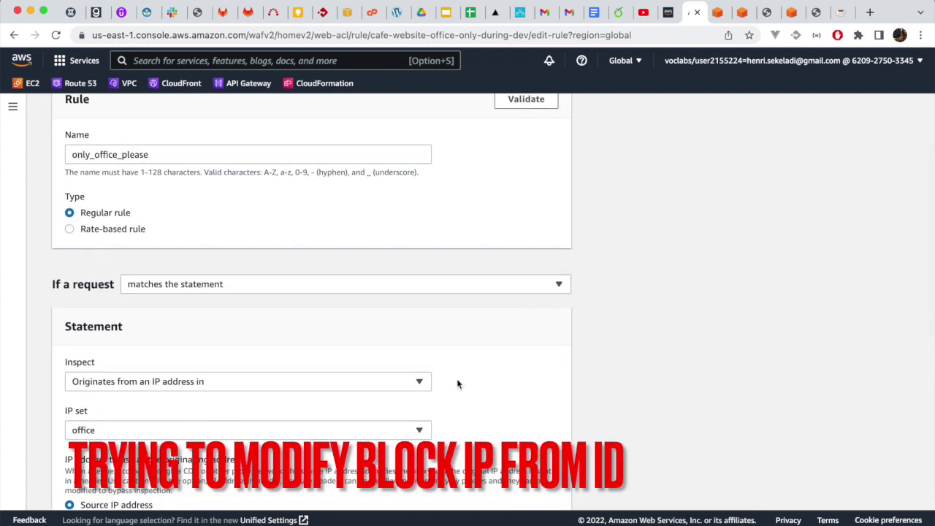
pyautogui.scroll(3, 458, 384)
pyautogui.scroll(-3, 456, 379)
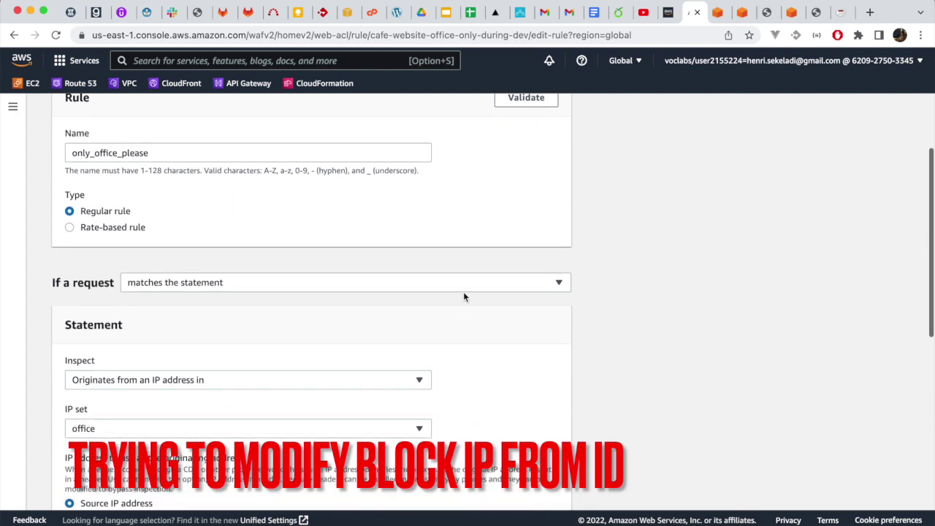
pyautogui.click(463, 283)
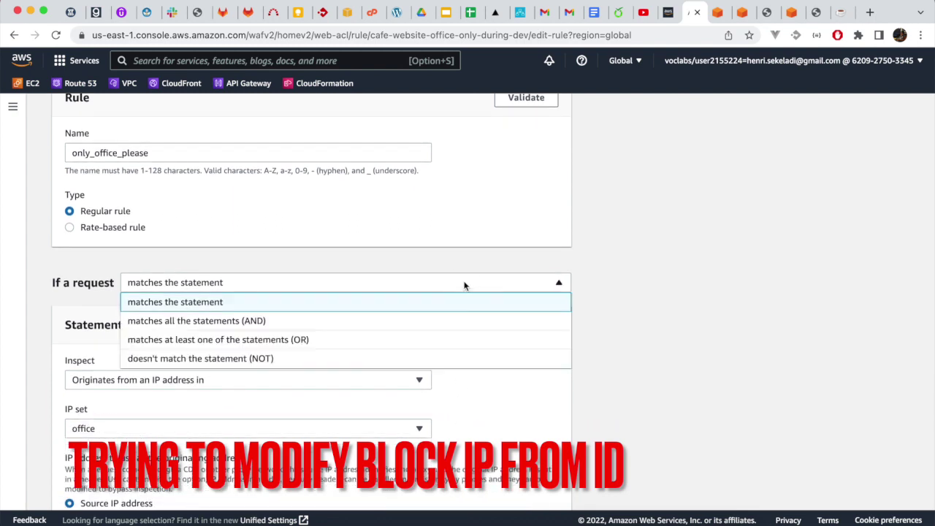
pyautogui.click(464, 285)
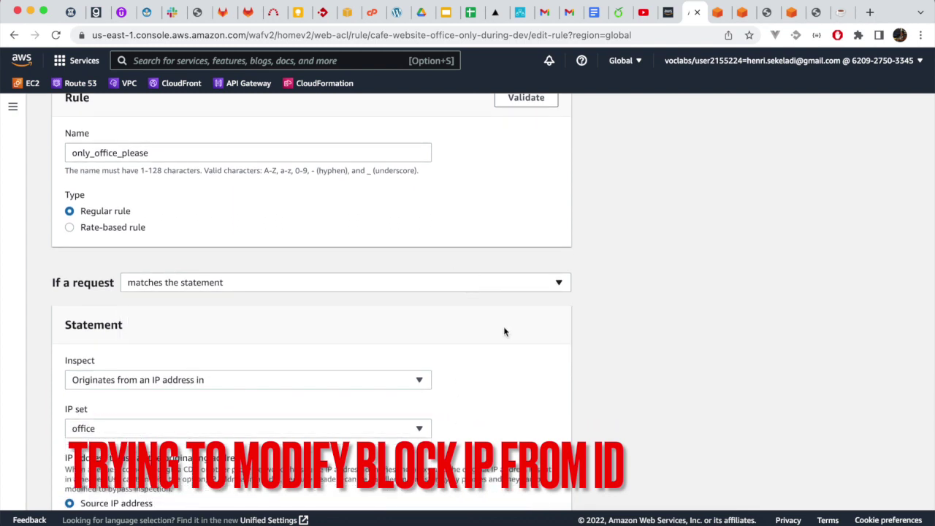
pyautogui.scroll(-2, 503, 393)
pyautogui.click(417, 342)
pyautogui.click(418, 342)
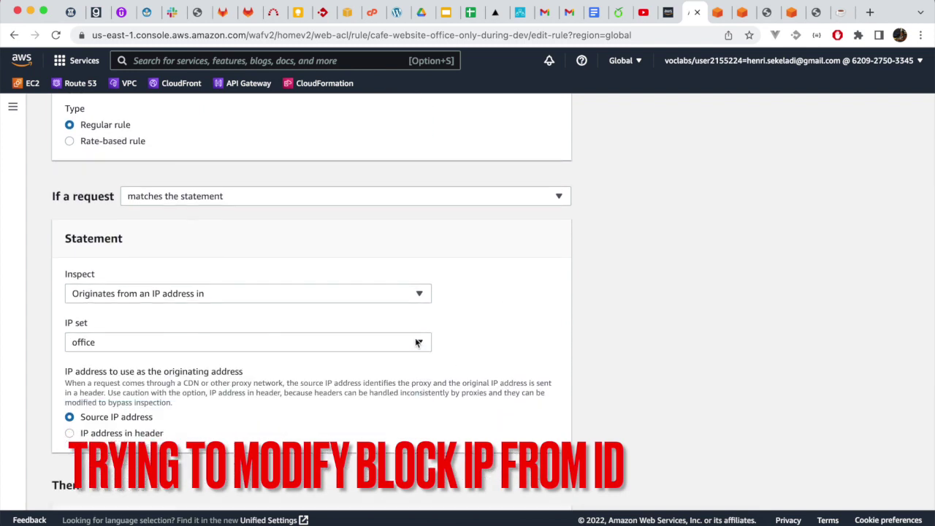
# Step: Make the rule inspect requests that originate from the country Indonesia - ID, then save the rule and its priority
pyautogui.click(408, 293)
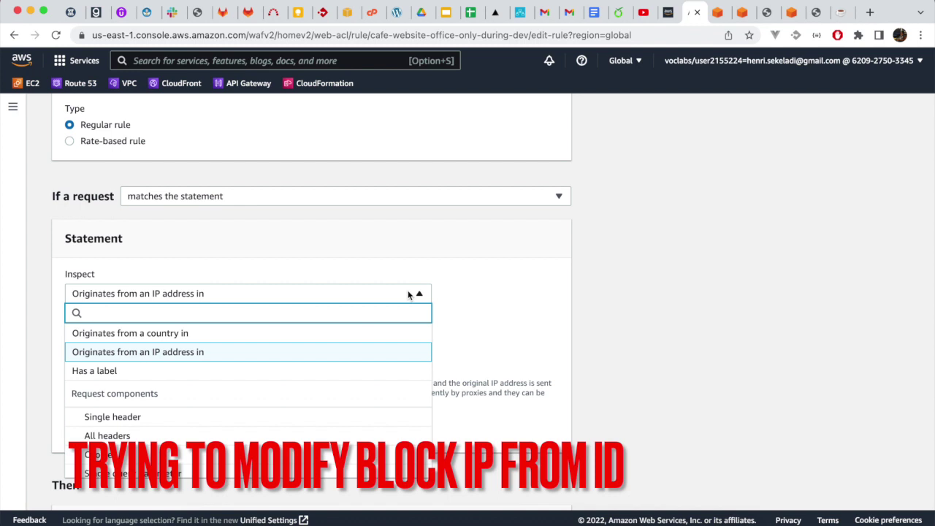
pyautogui.click(399, 333)
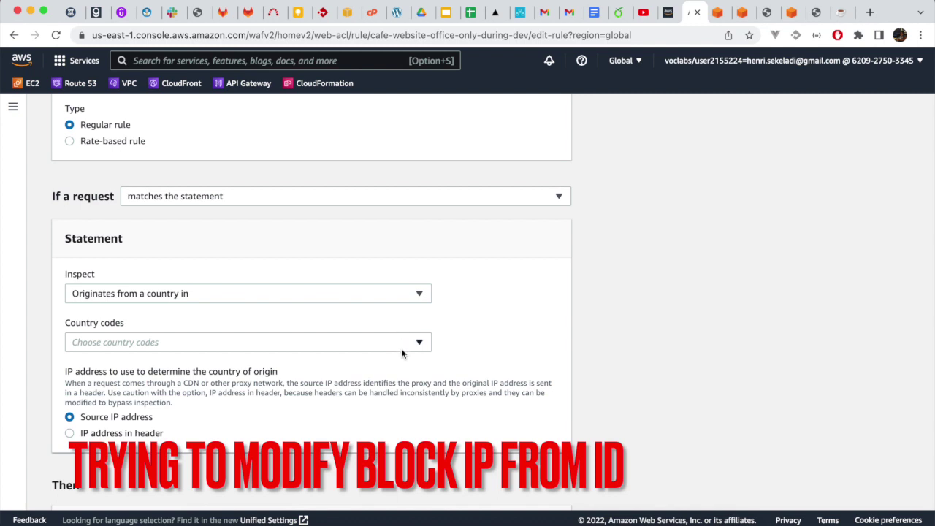
pyautogui.click(402, 351)
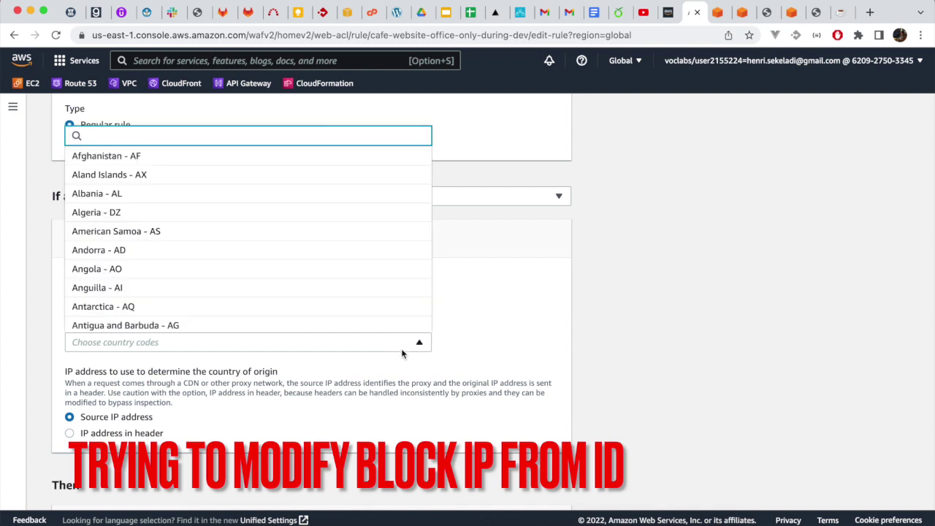
pyautogui.write('id')
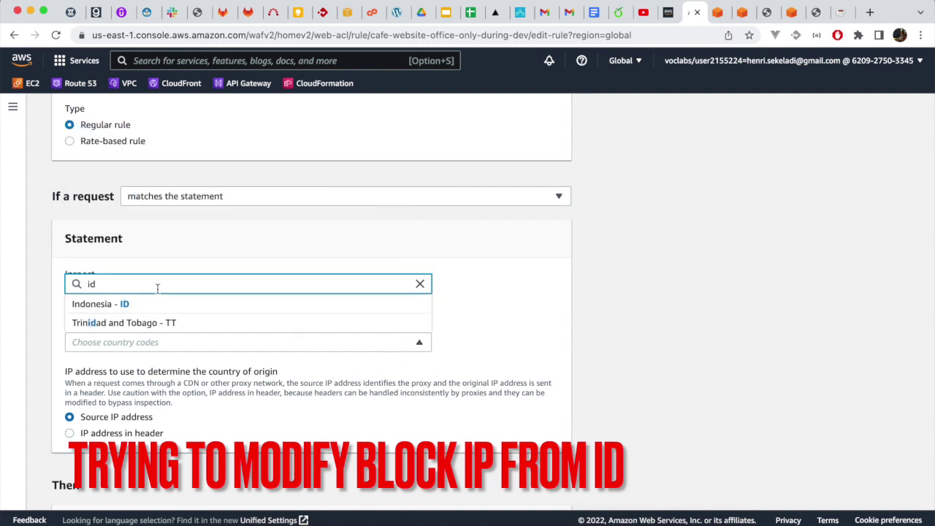
pyautogui.click(146, 304)
pyautogui.scroll(-5, 508, 317)
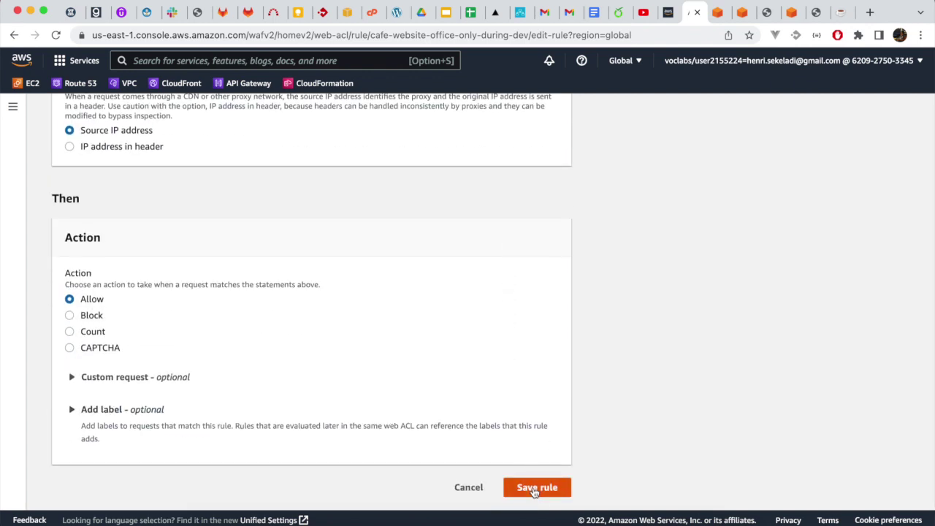
pyautogui.click(536, 489)
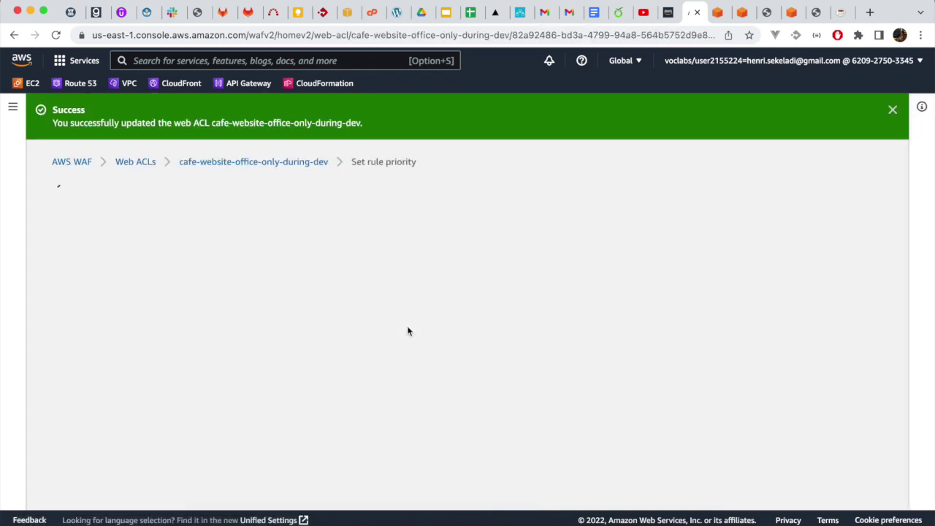
pyautogui.click(69, 336)
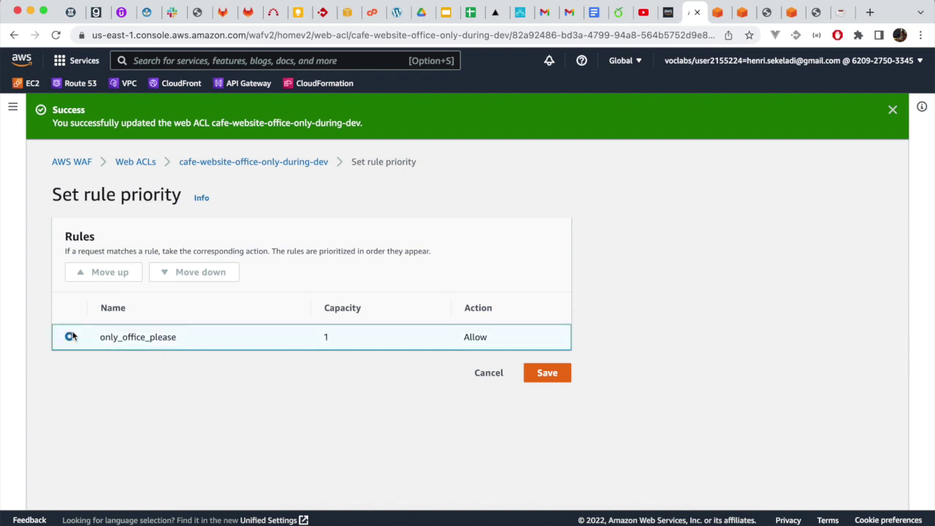
pyautogui.click(542, 374)
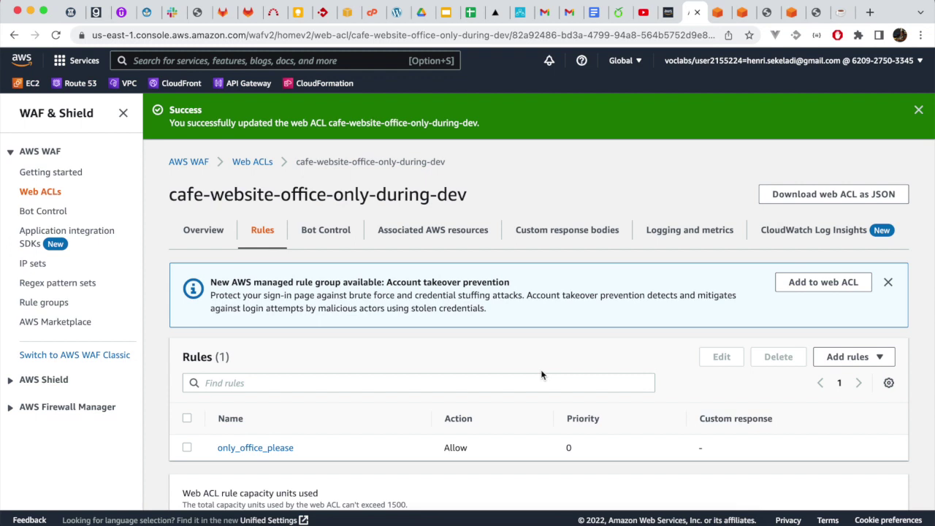
# Step: Reload the café website at its CloudFront address to test access under the updated rule
pyautogui.click(187, 450)
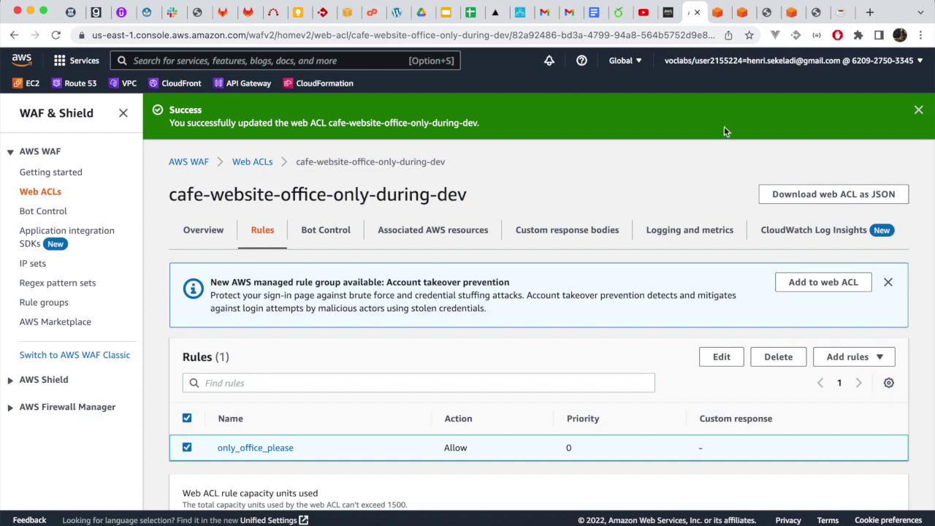
pyautogui.click(818, 13)
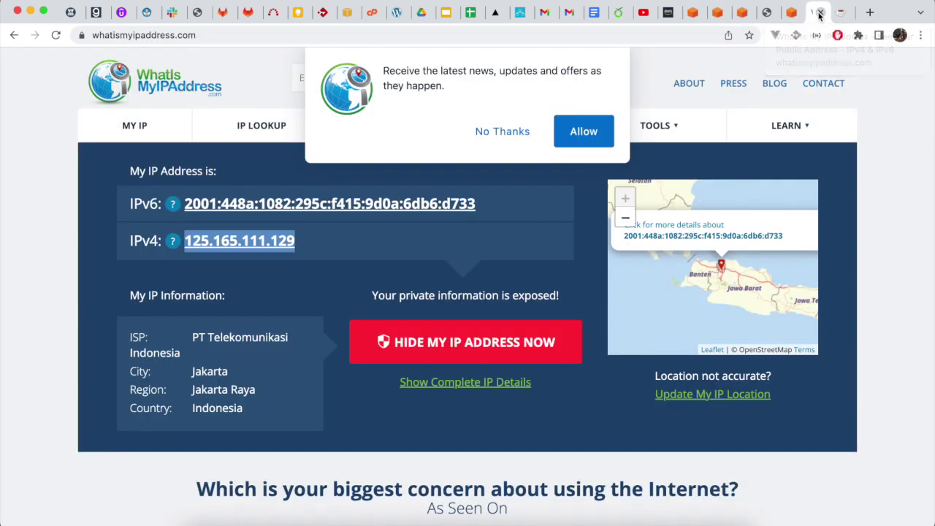
pyautogui.click(820, 13)
pyautogui.click(55, 35)
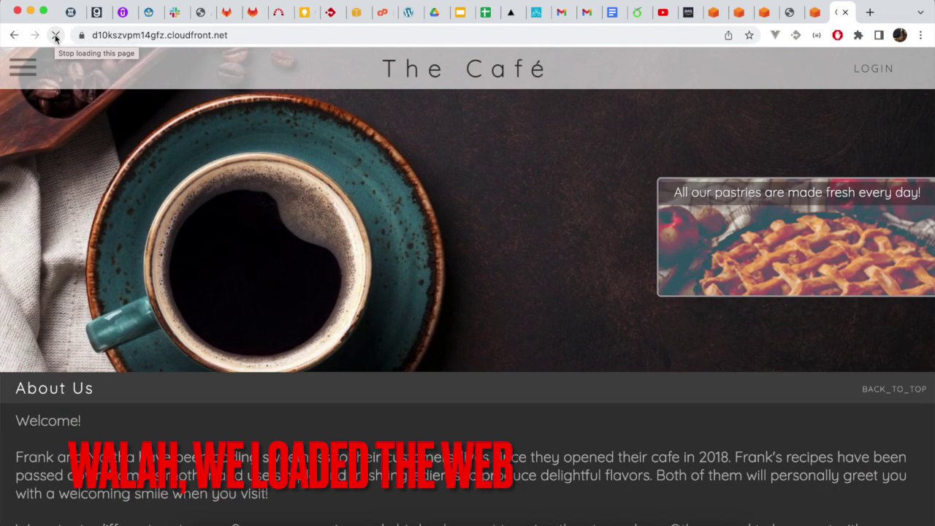
# Step: Read the lab instructions from the other-network ACL test in step 36 to the CloudFront function creation in Task 5, step 37
pyautogui.click(687, 13)
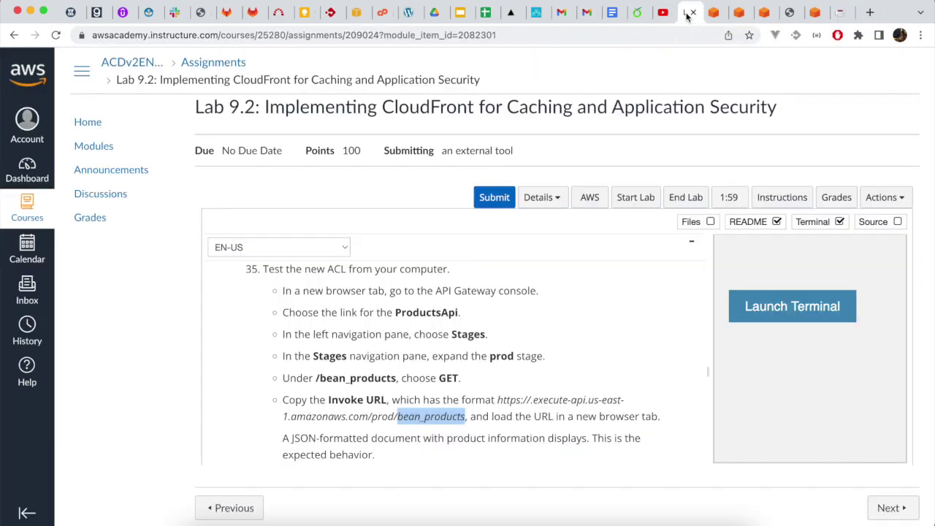
pyautogui.scroll(-1, 223, 398)
pyautogui.scroll(-6, 225, 399)
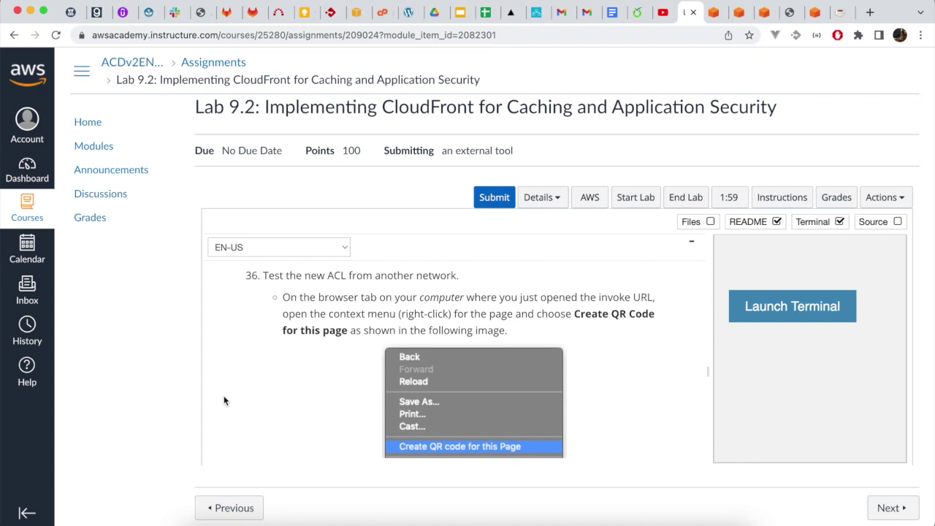
pyautogui.scroll(-5, 225, 400)
pyautogui.scroll(-5, 225, 401)
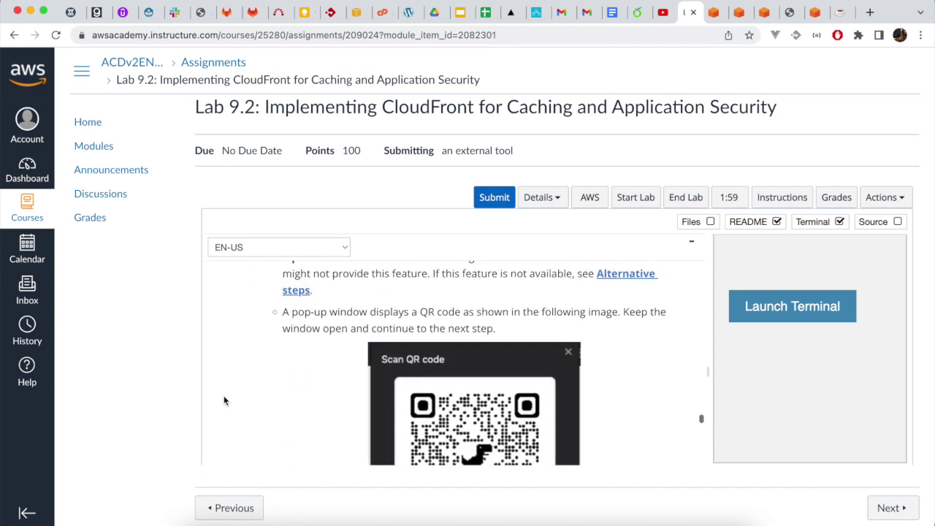
pyautogui.scroll(-2, 224, 400)
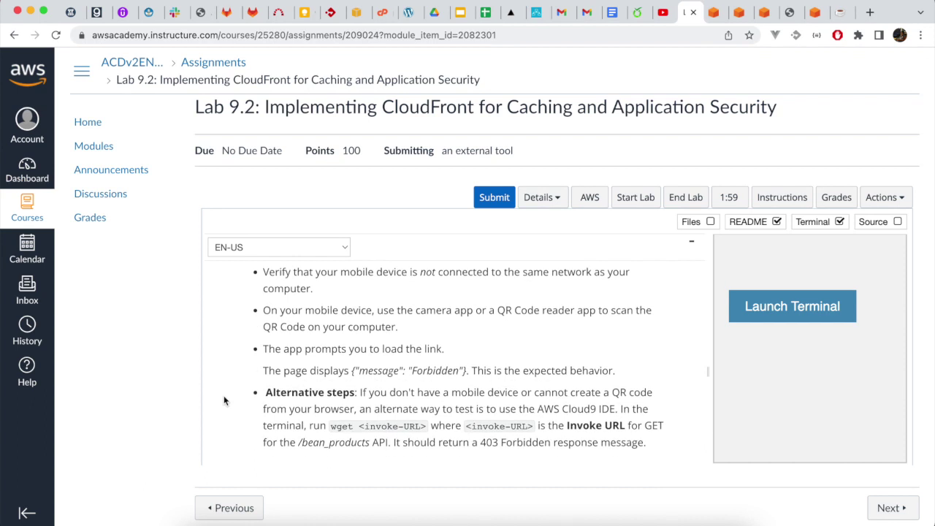
pyautogui.scroll(-4, 224, 400)
pyautogui.scroll(-2, 224, 400)
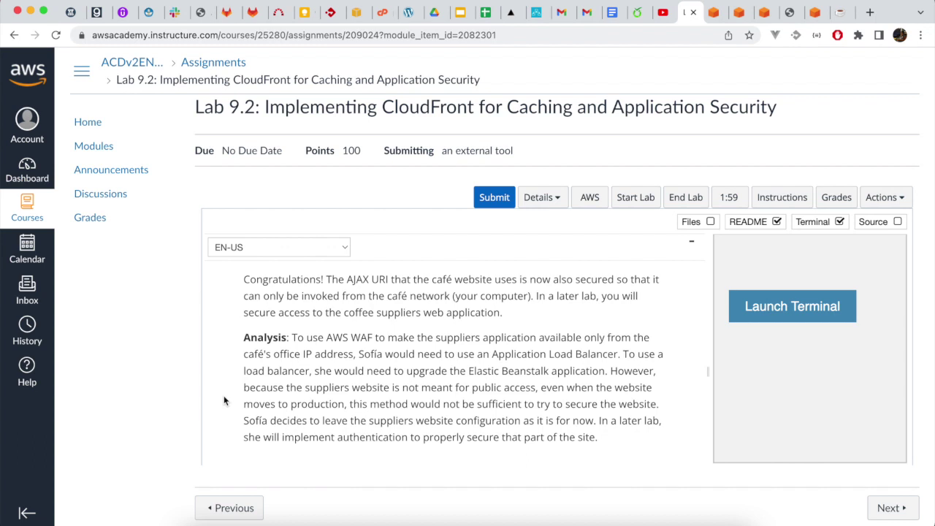
pyautogui.scroll(-5, 224, 400)
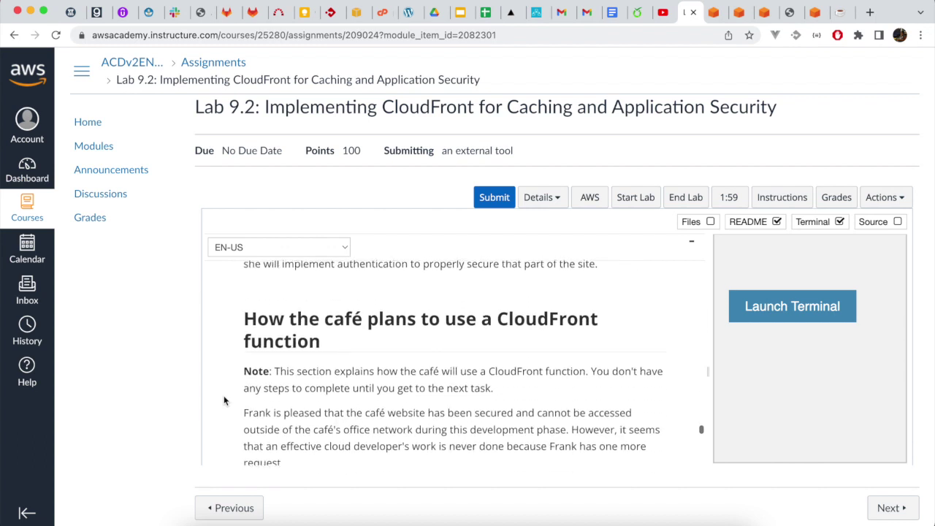
pyautogui.scroll(-5, 224, 401)
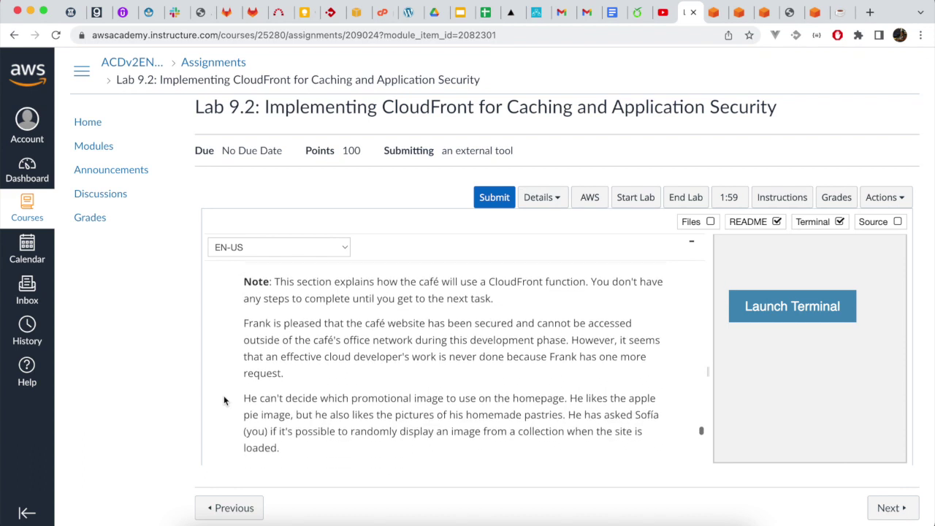
pyautogui.scroll(-8, 224, 400)
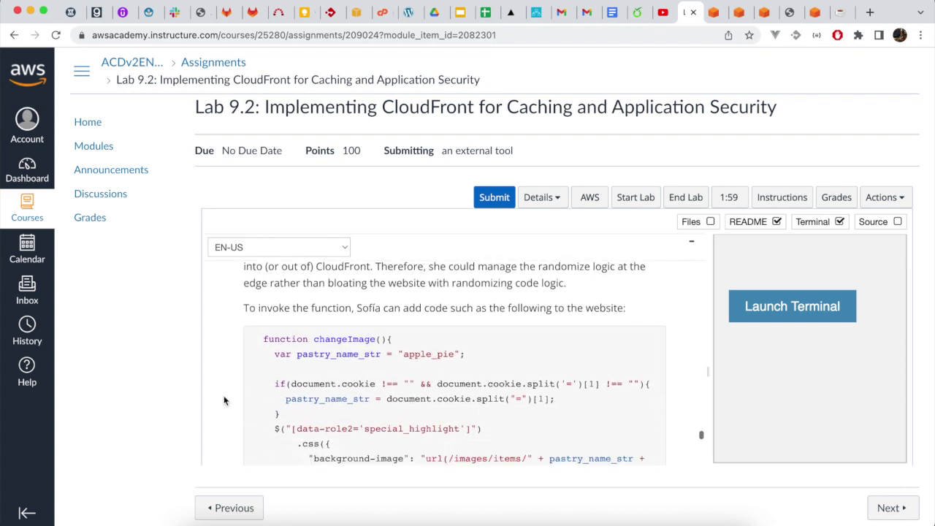
pyautogui.scroll(-10, 224, 400)
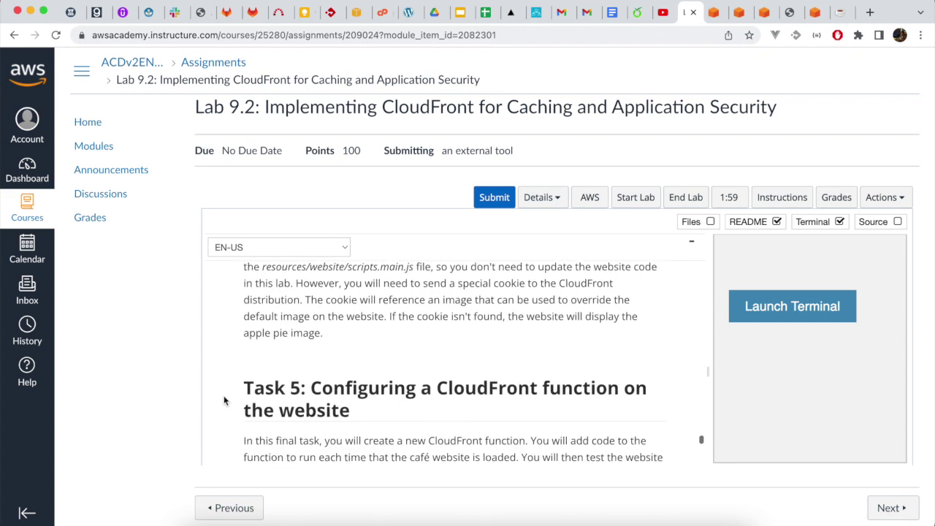
pyautogui.scroll(-3, 225, 400)
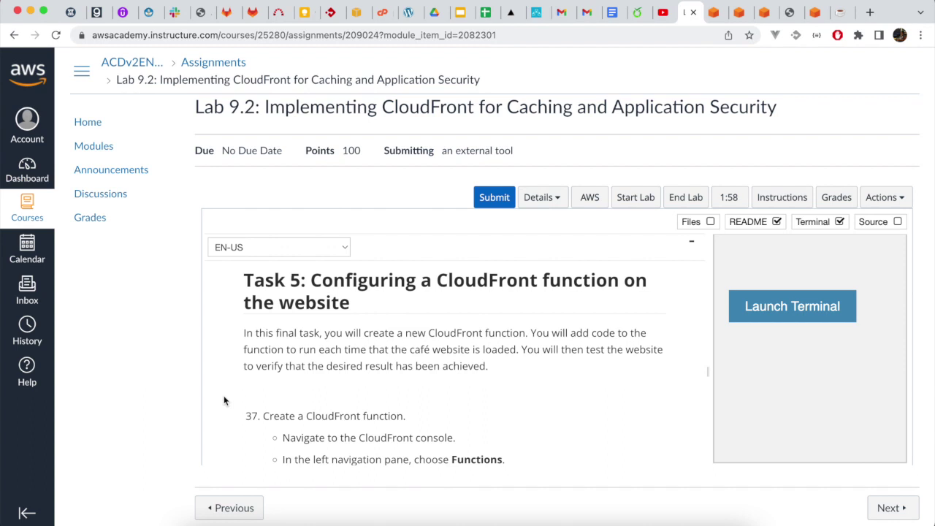
pyautogui.scroll(-3, 225, 400)
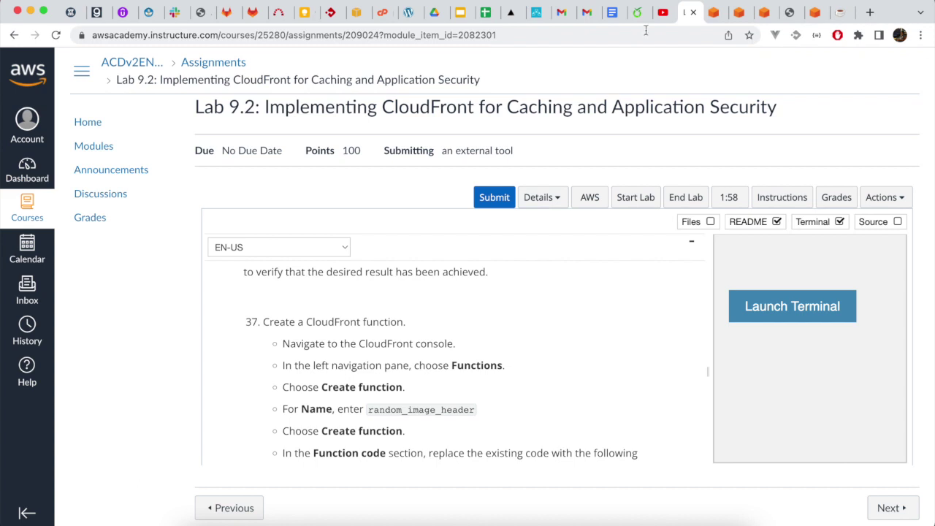
# Step: Open the random_image_header function from the CloudFront functions list
pyautogui.click(739, 13)
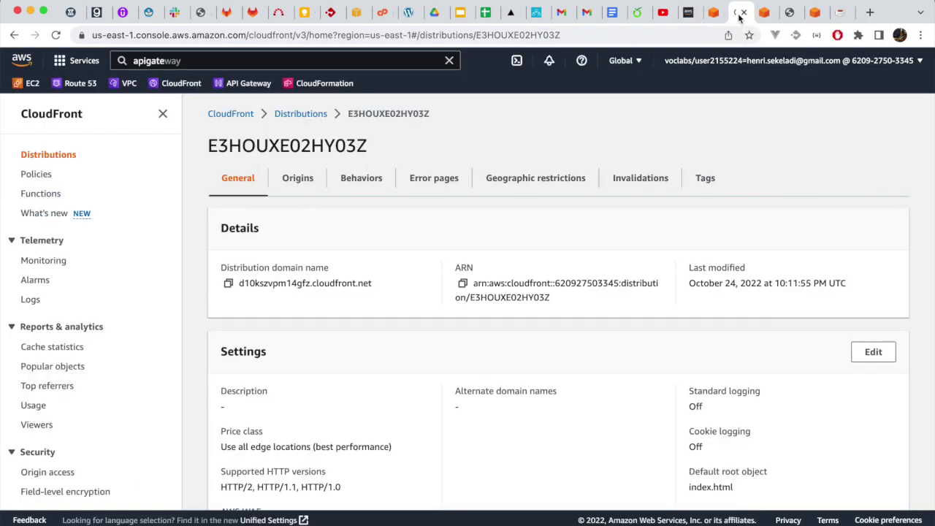
pyautogui.click(52, 196)
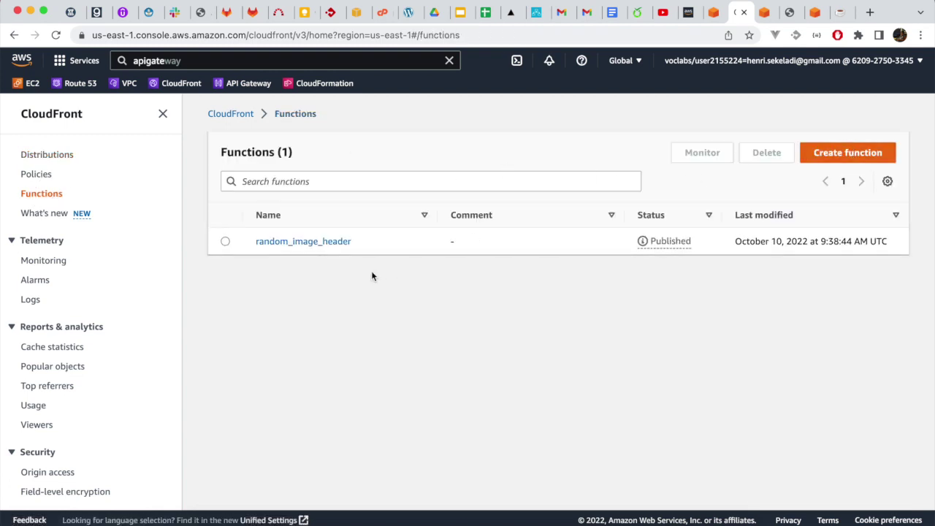
pyautogui.click(316, 243)
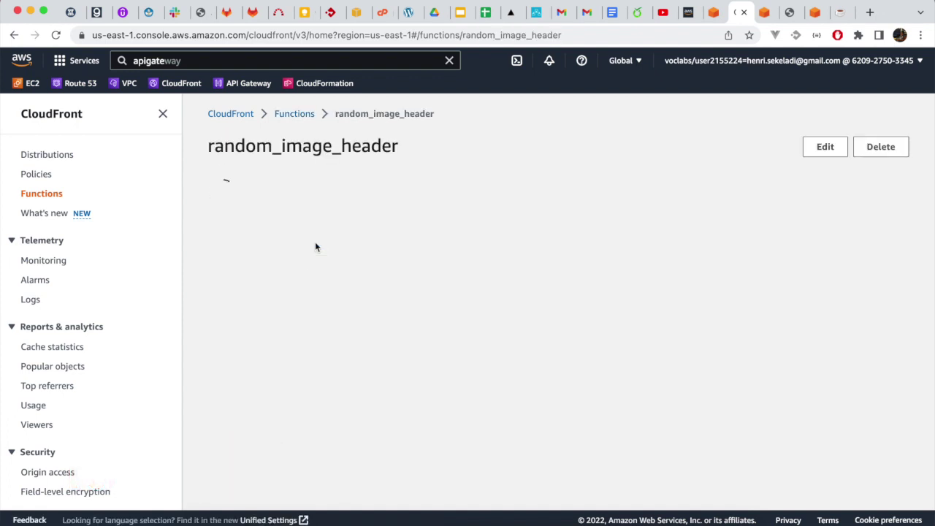
# Step: Compare the lab's step 37 code and distro_str replacement instructions with the development code of the random_image_header function
pyautogui.click(687, 13)
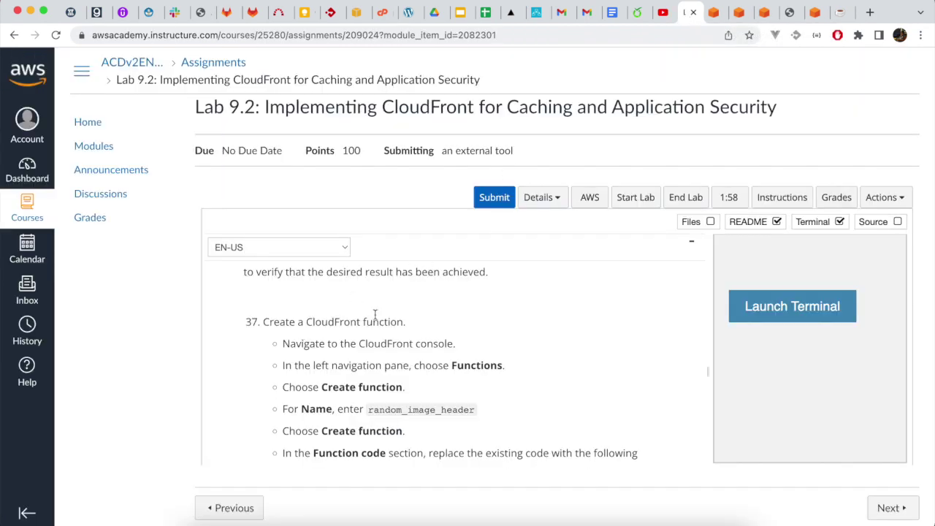
pyautogui.scroll(-3, 524, 313)
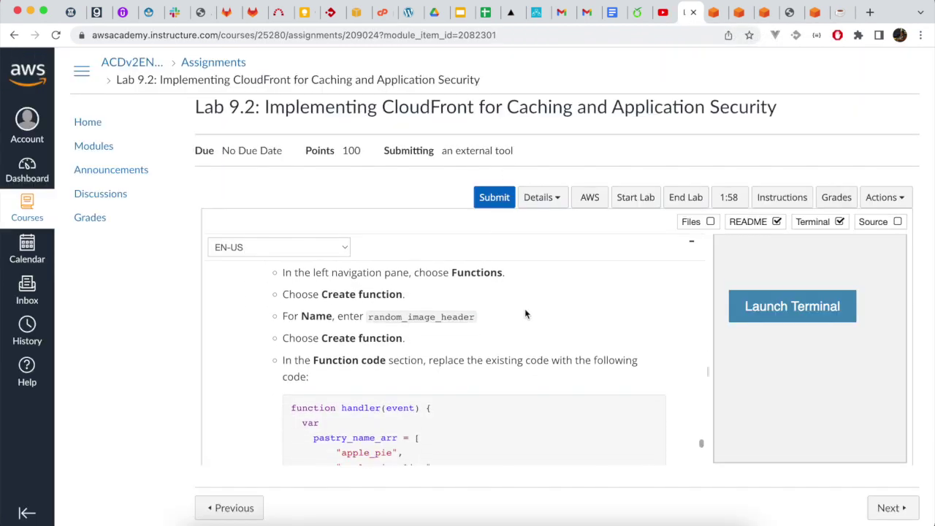
pyautogui.scroll(-8, 524, 313)
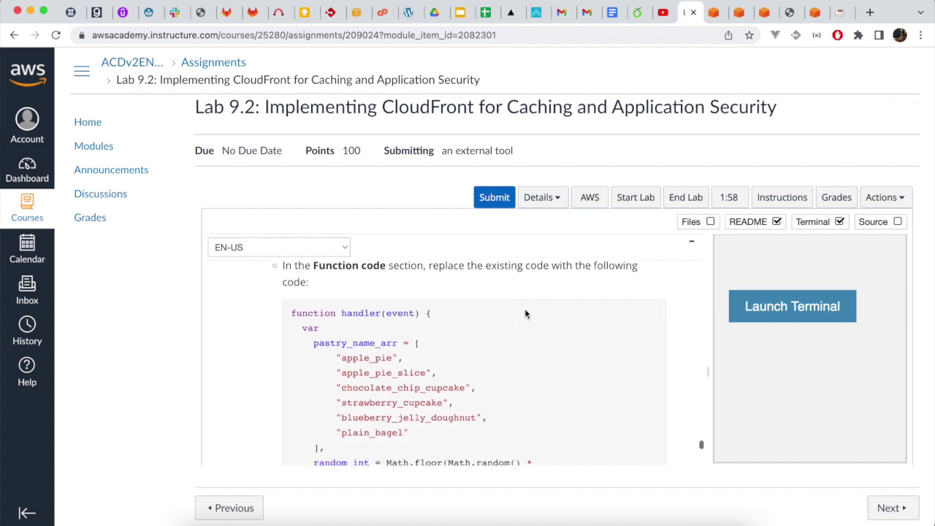
pyautogui.scroll(-9, 524, 312)
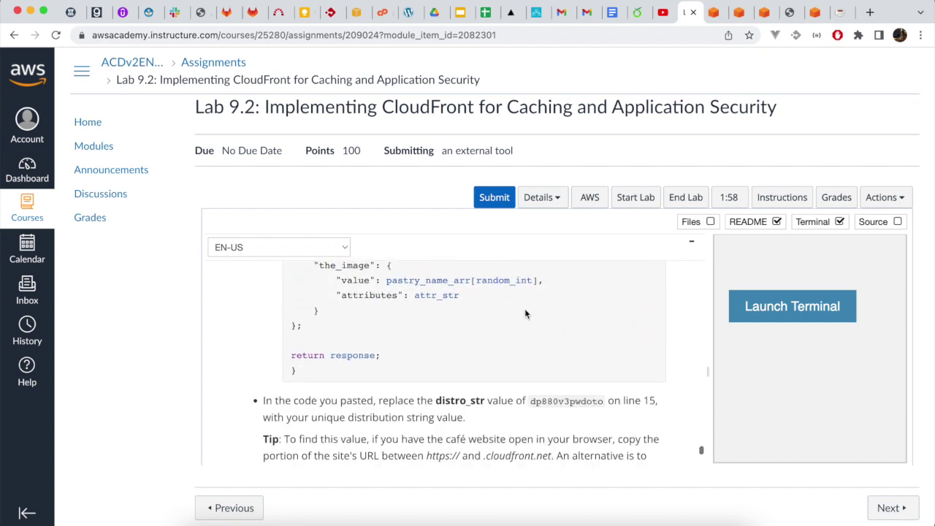
pyautogui.scroll(-2, 525, 308)
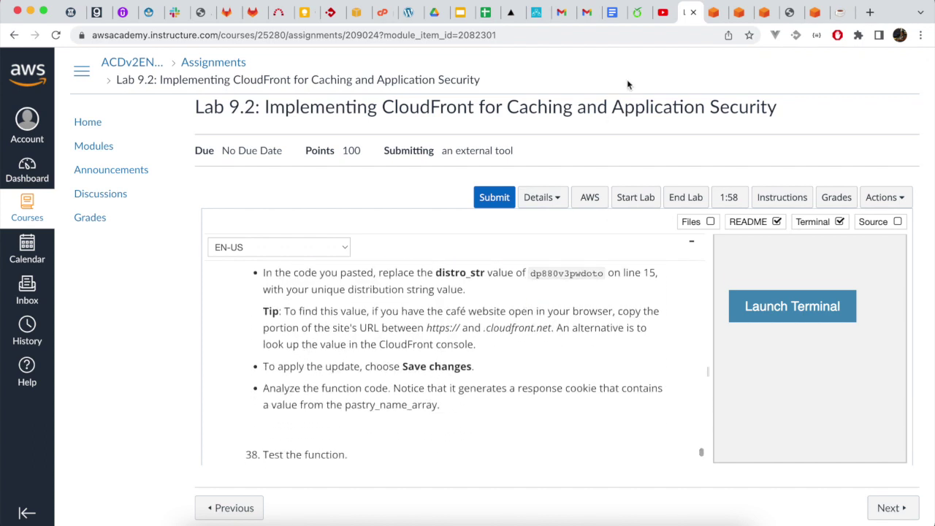
pyautogui.click(713, 13)
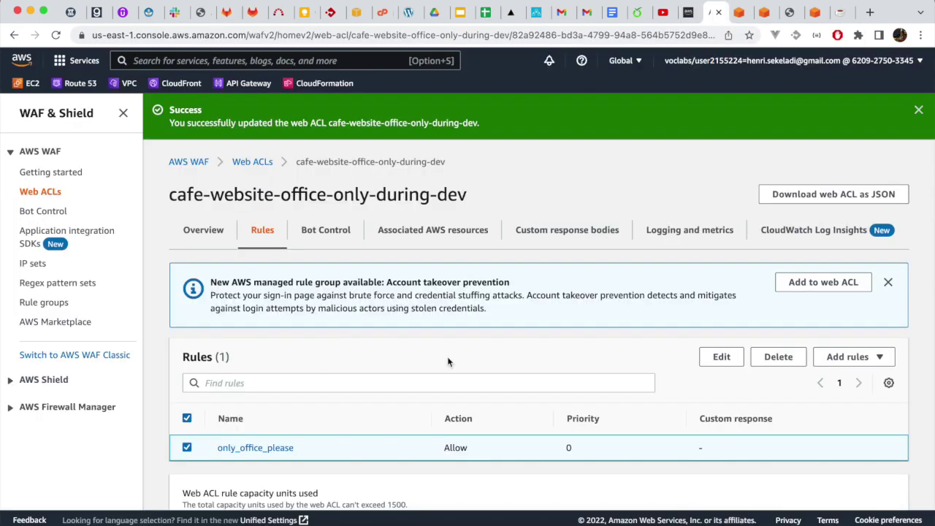
pyautogui.click(737, 12)
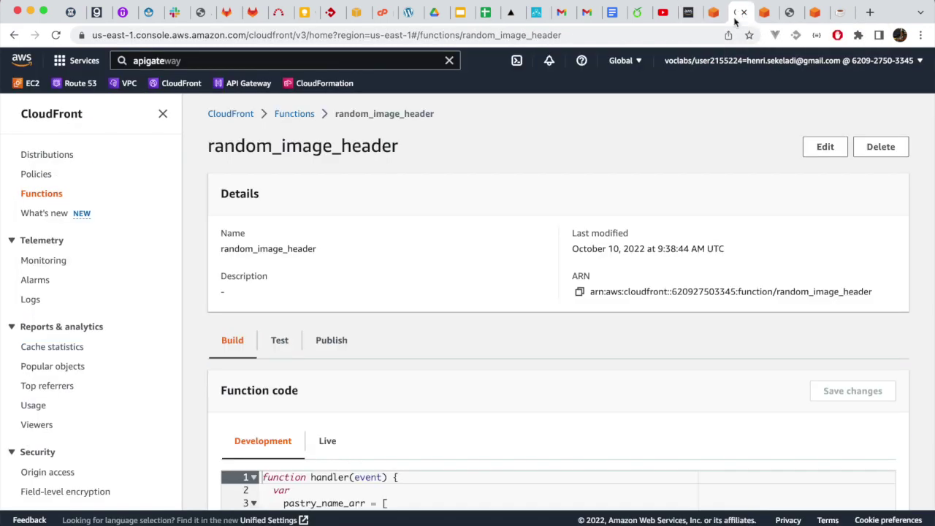
pyautogui.scroll(-5, 600, 326)
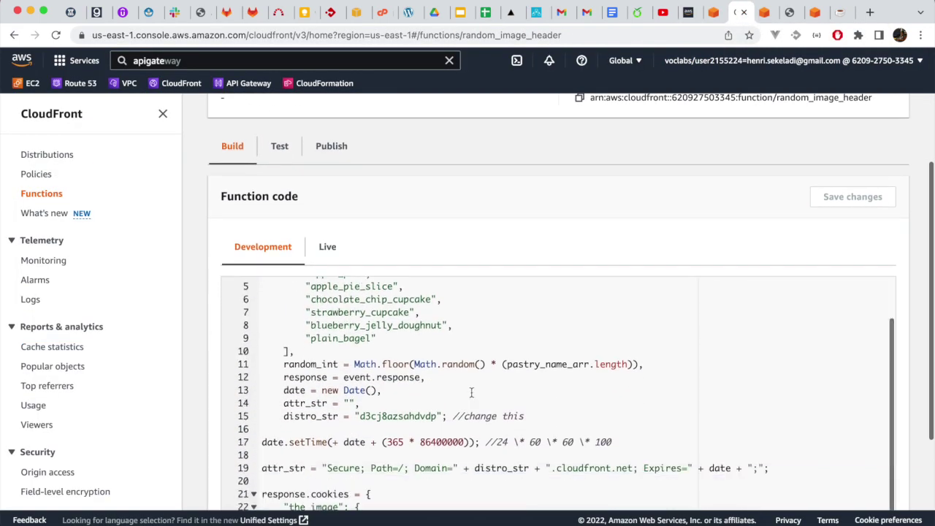
pyautogui.scroll(-3, 471, 390)
pyautogui.scroll(2, 471, 391)
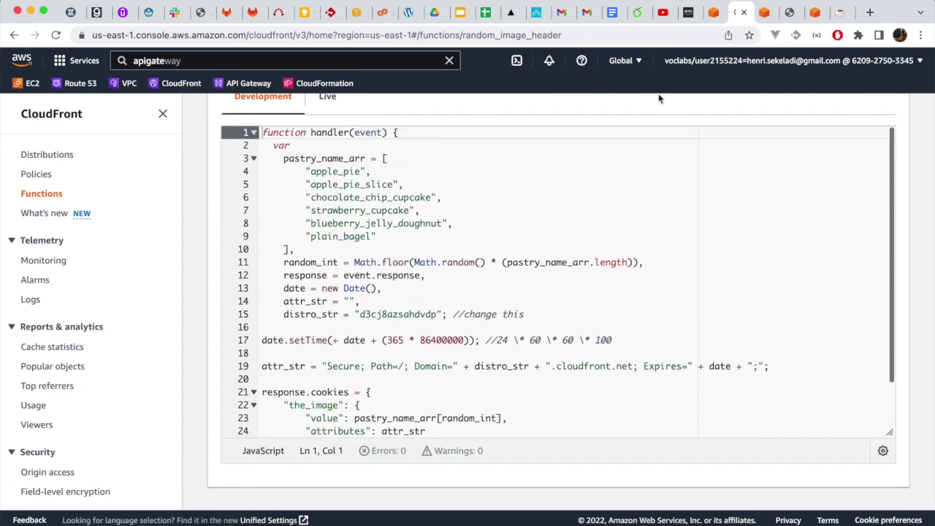
# Step: Test the random_image_header function as lab step 38 describes, using the Viewer Response event type, and check the execution result
pyautogui.click(688, 12)
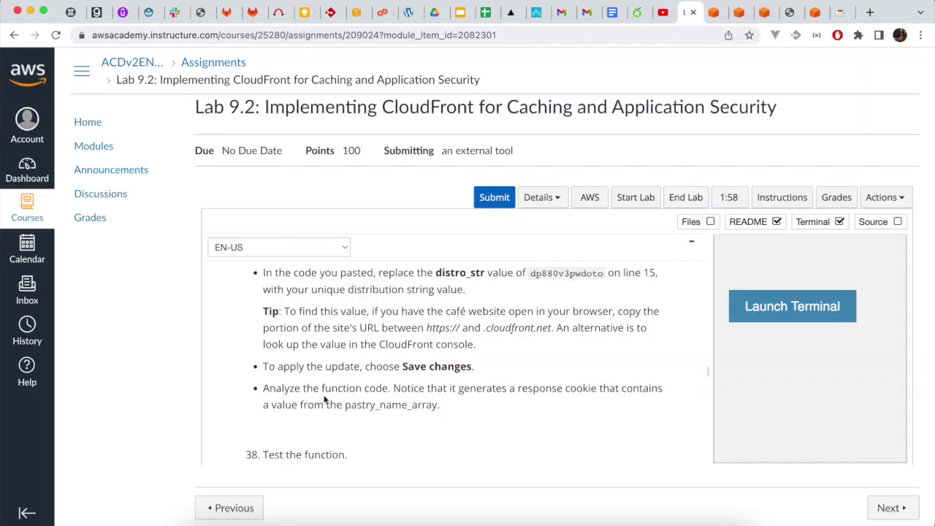
pyautogui.scroll(-5, 326, 399)
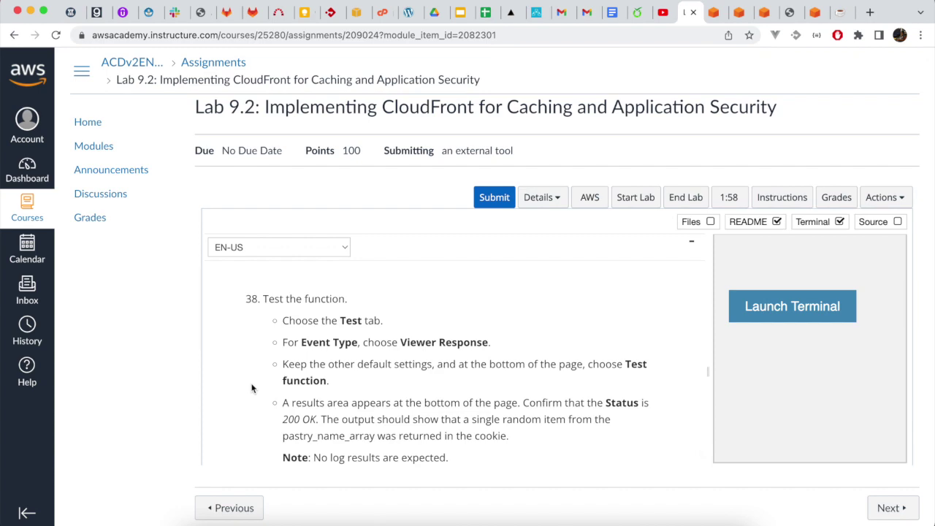
pyautogui.scroll(-1, 251, 388)
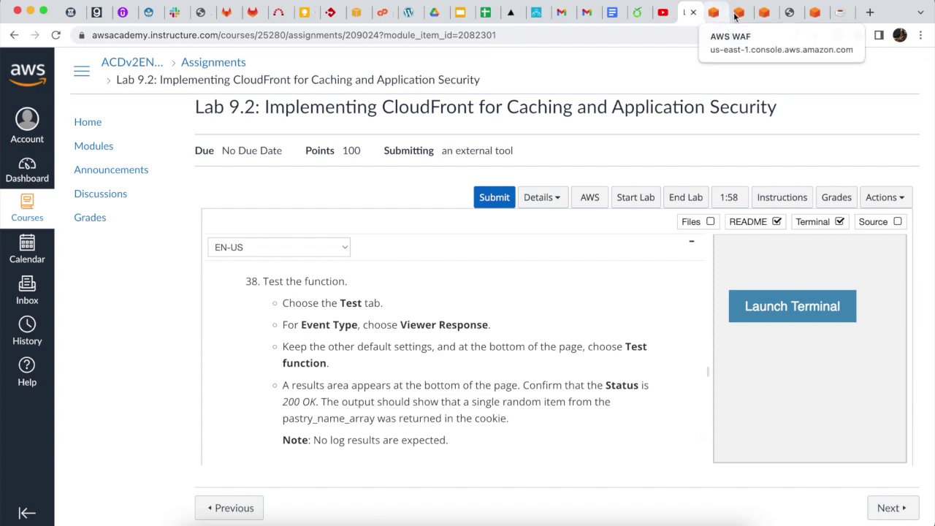
pyautogui.click(738, 12)
pyautogui.scroll(6, 315, 340)
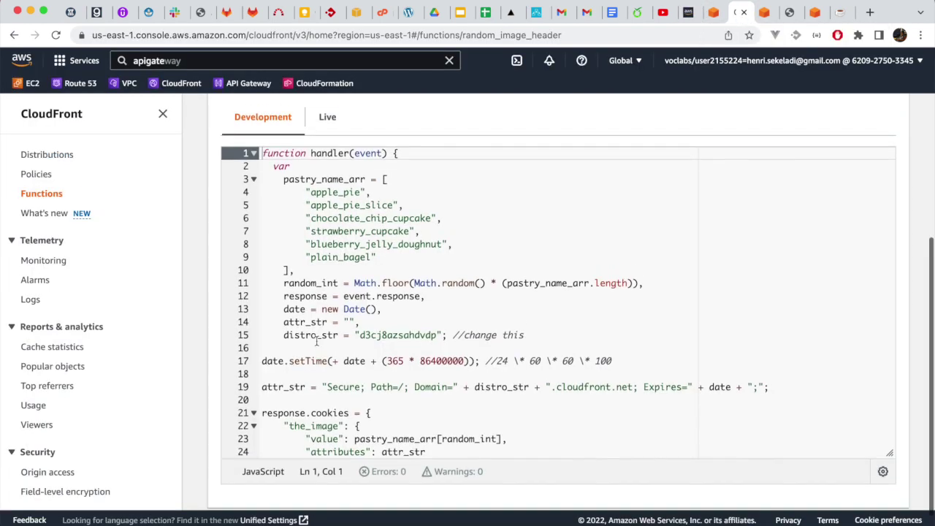
pyautogui.click(281, 203)
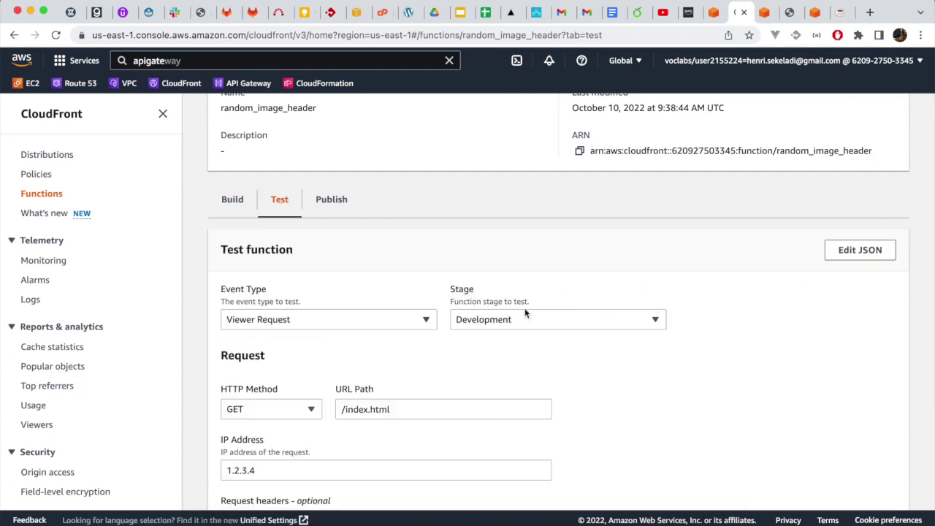
pyautogui.click(409, 319)
pyautogui.click(377, 359)
pyautogui.scroll(-5, 635, 274)
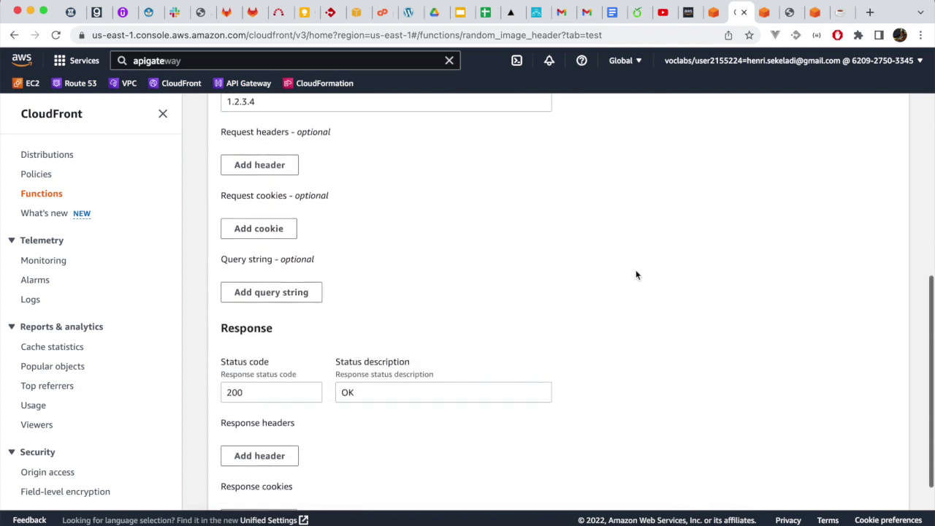
pyautogui.scroll(-2, 635, 274)
pyautogui.click(843, 466)
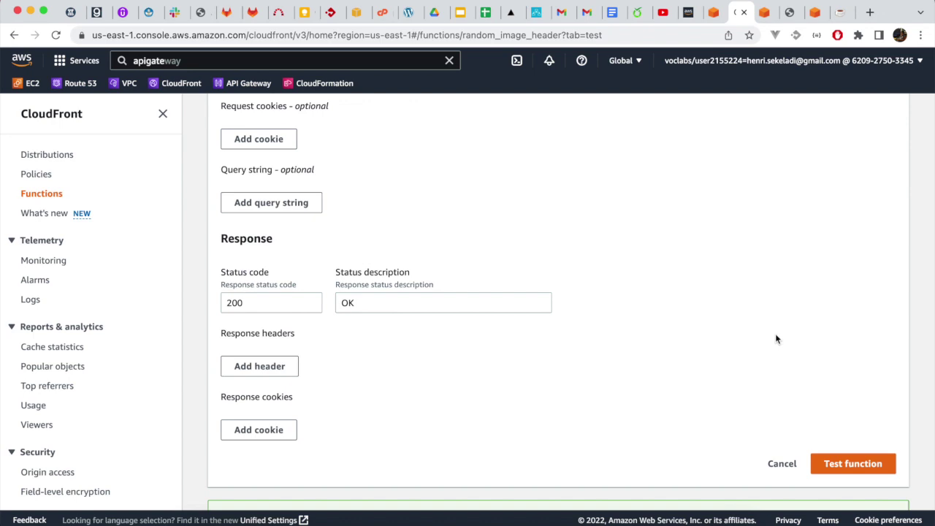
pyautogui.scroll(-5, 775, 334)
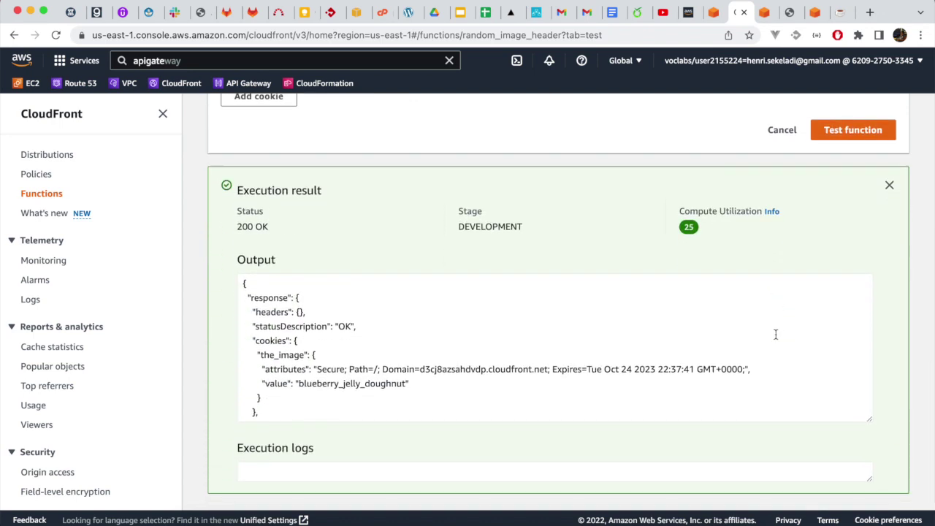
pyautogui.scroll(-2, 776, 334)
pyautogui.scroll(2, 776, 334)
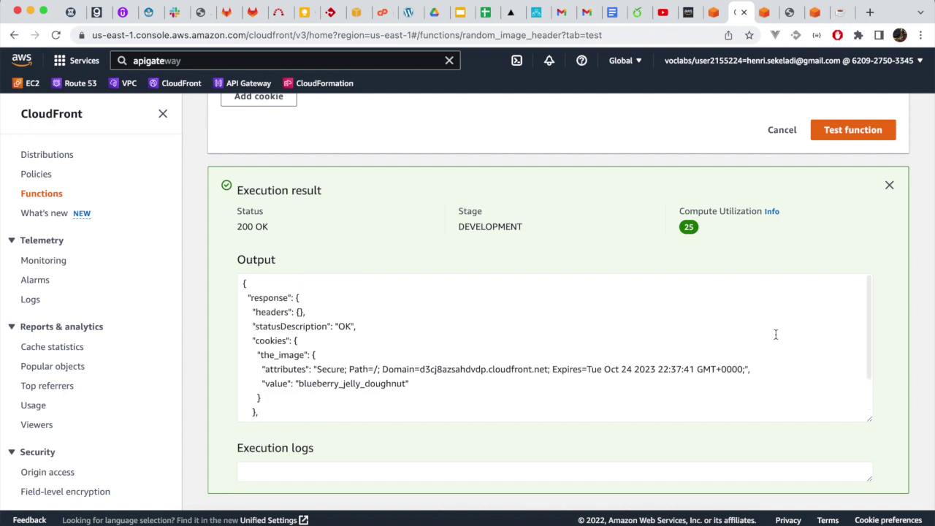
# Step: Publish the random_image_header function to the live stage as lab step 39 describes
pyautogui.click(687, 12)
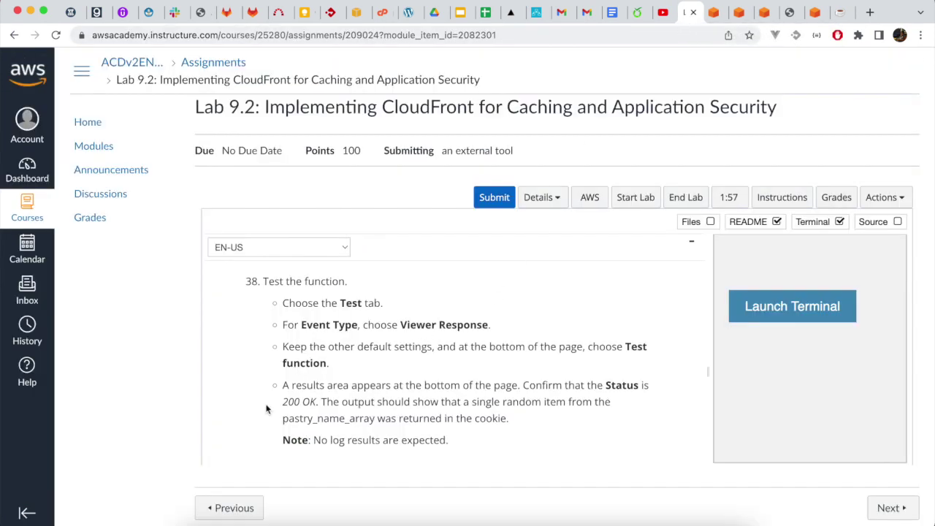
pyautogui.scroll(-5, 236, 413)
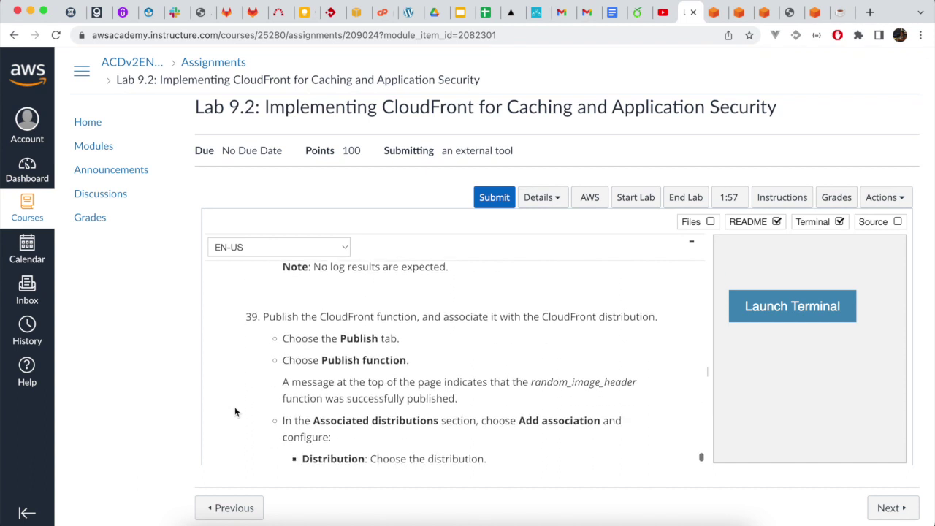
pyautogui.scroll(-1, 235, 413)
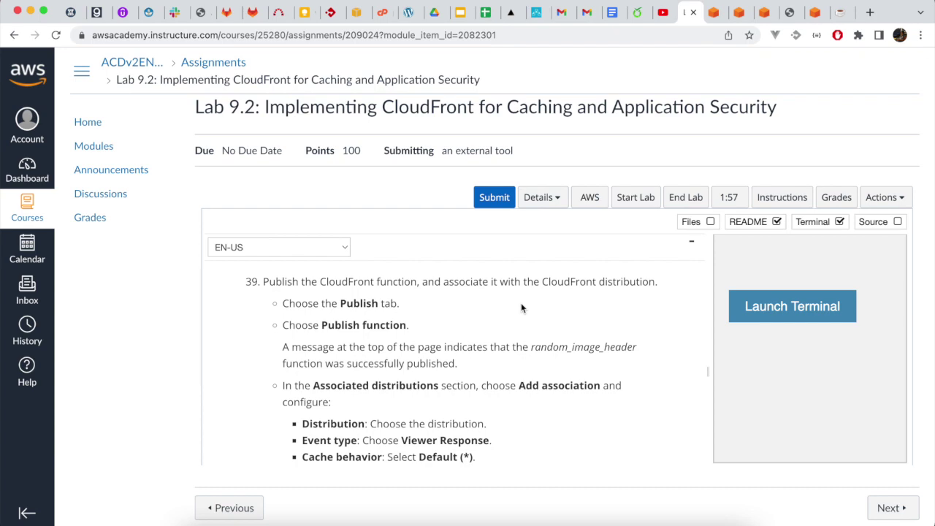
pyautogui.click(739, 13)
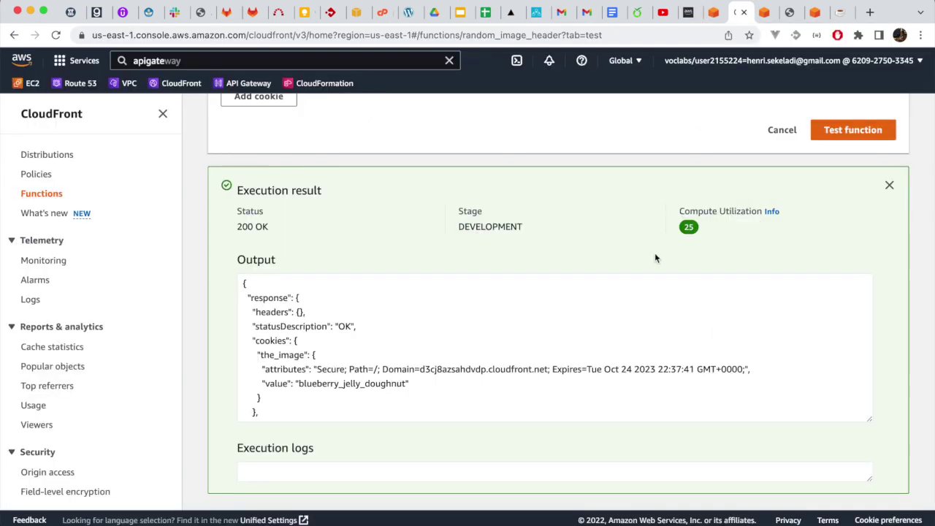
pyautogui.scroll(10, 654, 253)
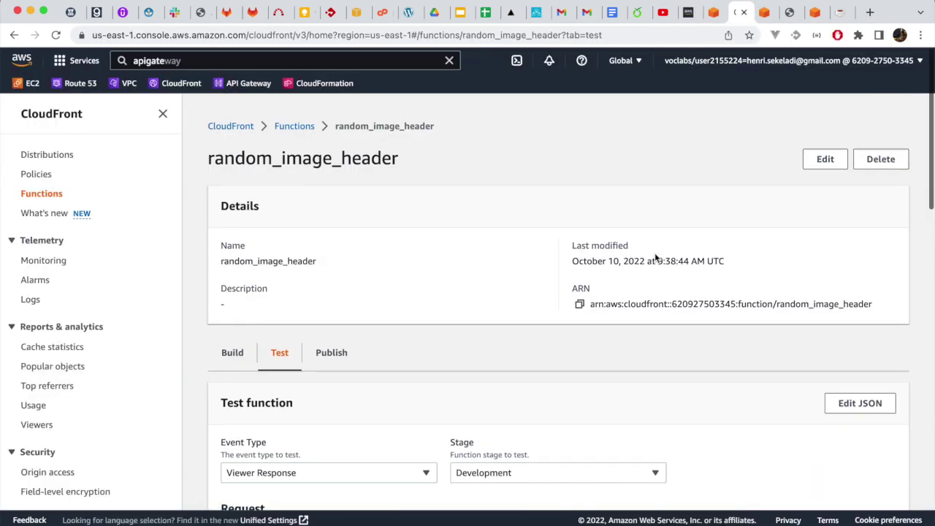
pyautogui.click(337, 343)
pyautogui.scroll(-3, 548, 349)
pyautogui.click(823, 361)
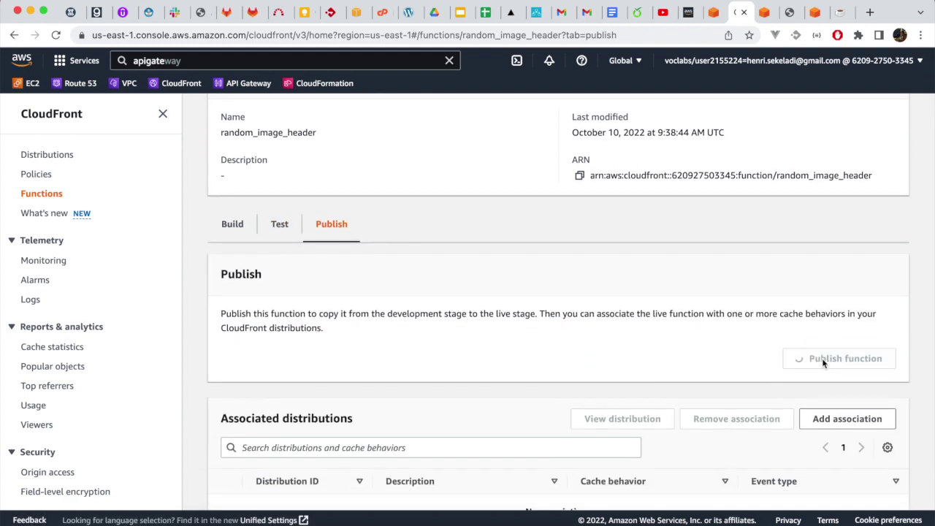
# Step: Read the association settings in lab step 39 and open a new distribution association for the random_image_header function
pyautogui.click(690, 11)
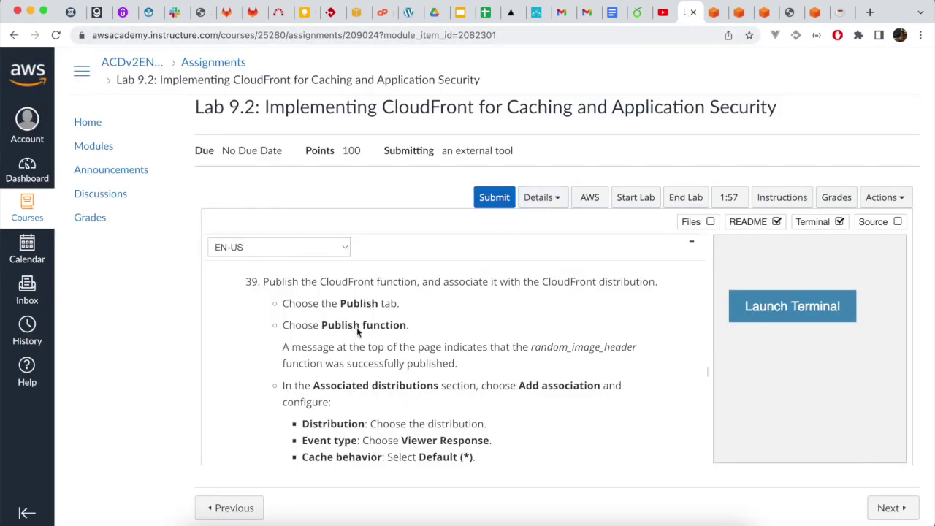
pyautogui.scroll(-2, 231, 408)
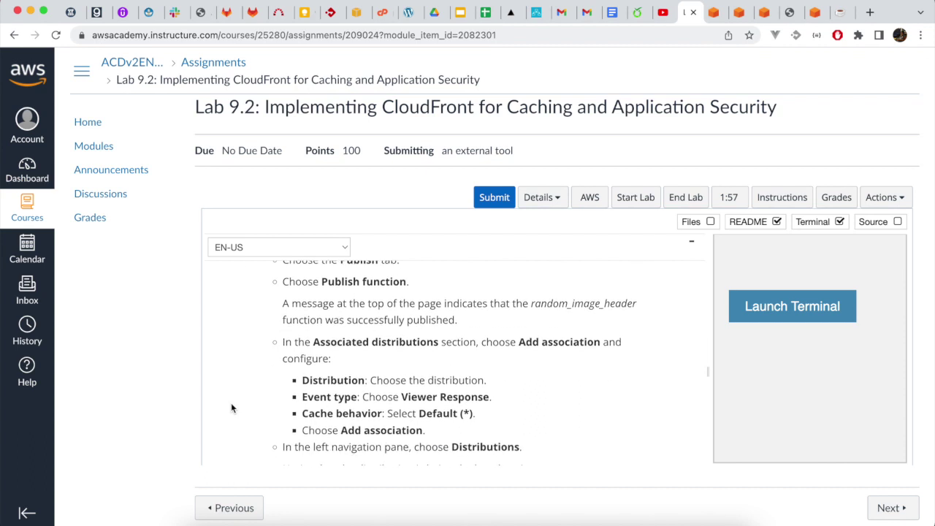
pyautogui.scroll(-2, 231, 408)
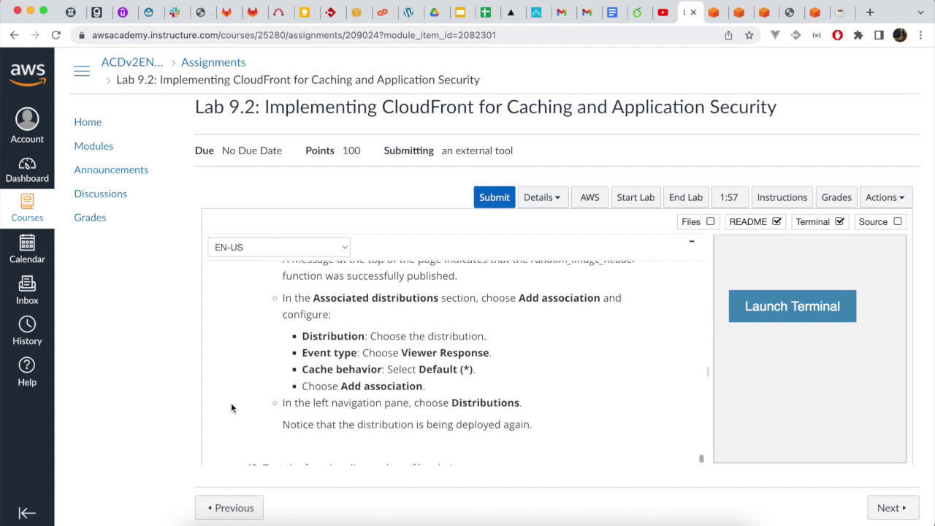
pyautogui.click(738, 15)
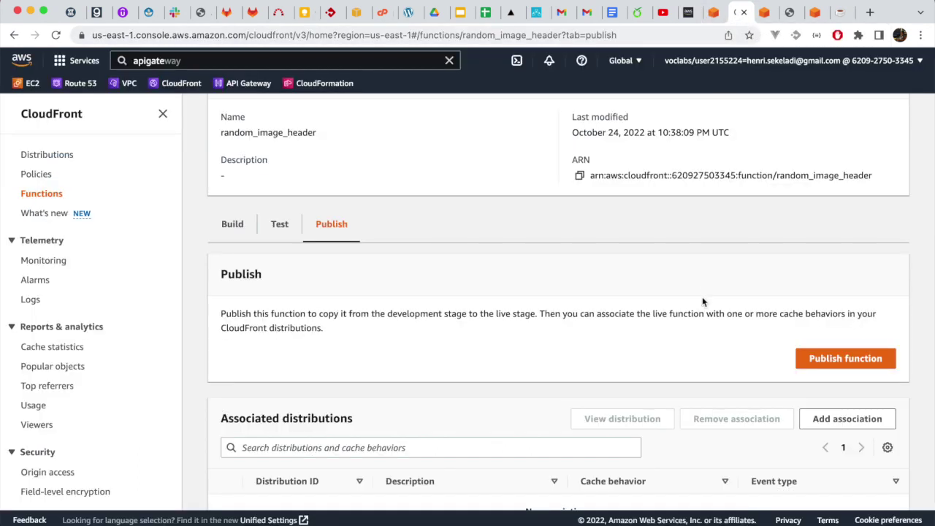
pyautogui.scroll(-3, 703, 301)
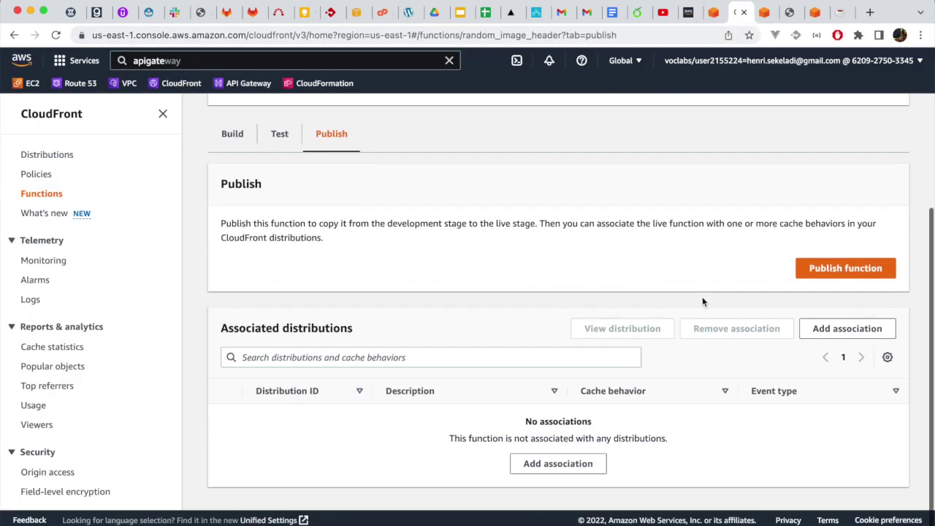
pyautogui.click(827, 332)
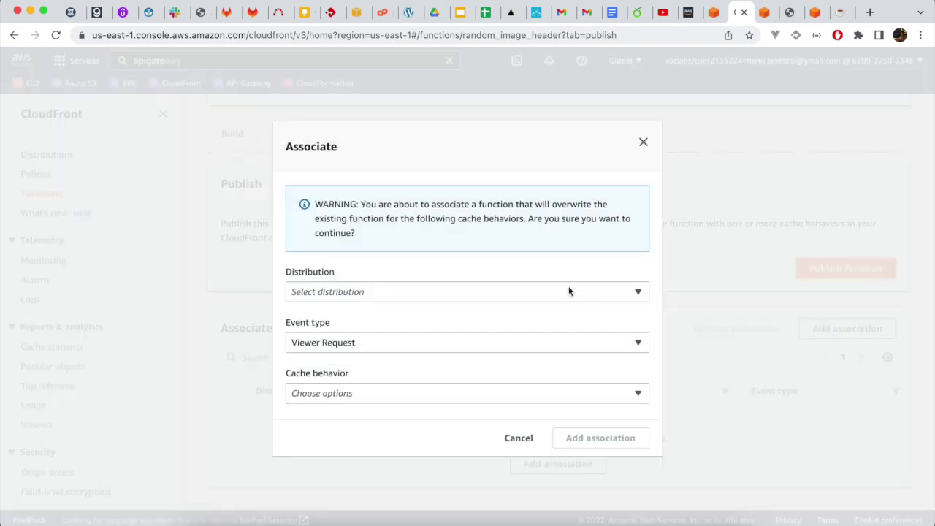
# Step: Associate the function with distribution E3HOUXE02HY03Z, using event type Viewer Response and cache behavior Default (*)
pyautogui.click(688, 13)
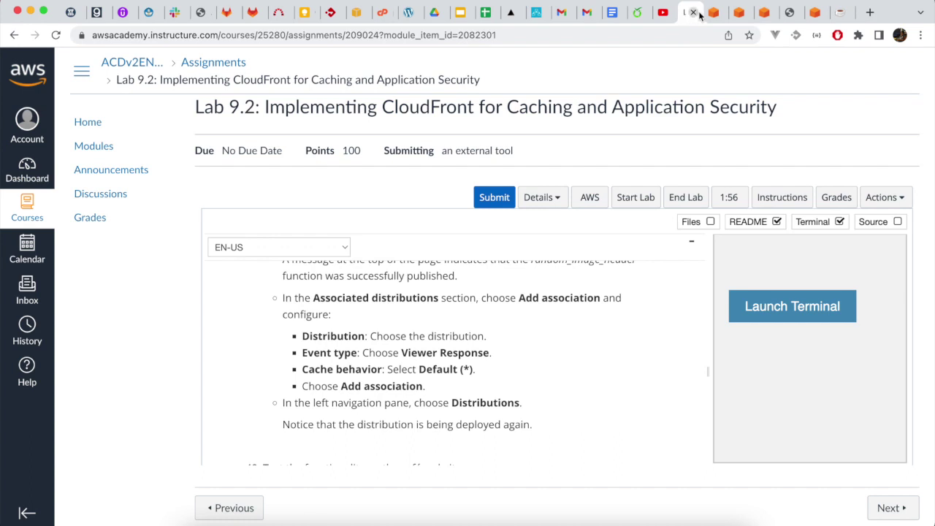
pyautogui.click(736, 12)
pyautogui.click(517, 291)
pyautogui.click(482, 321)
pyautogui.click(472, 342)
pyautogui.click(432, 383)
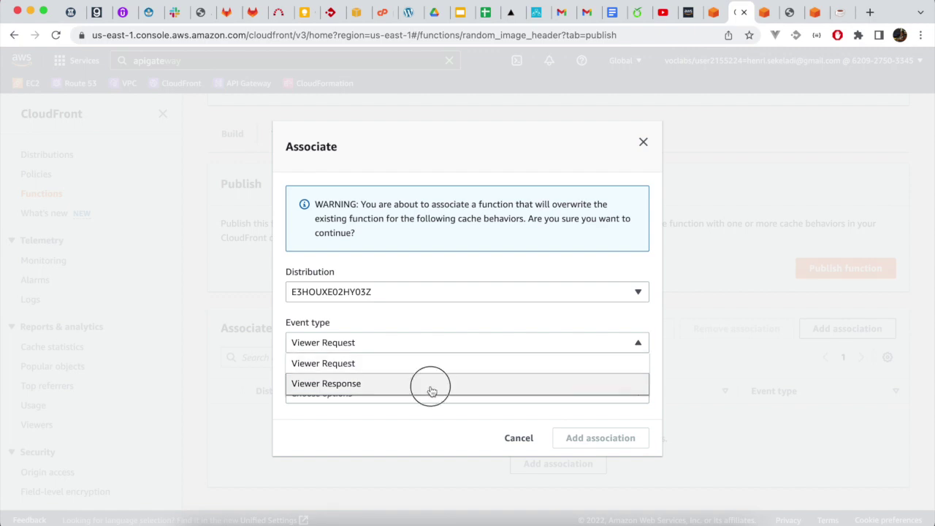
pyautogui.click(447, 393)
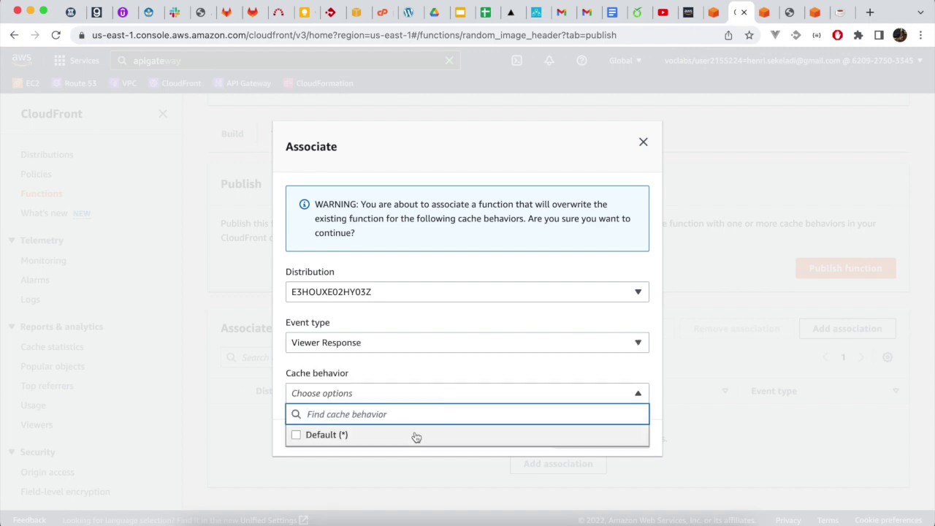
pyautogui.click(333, 436)
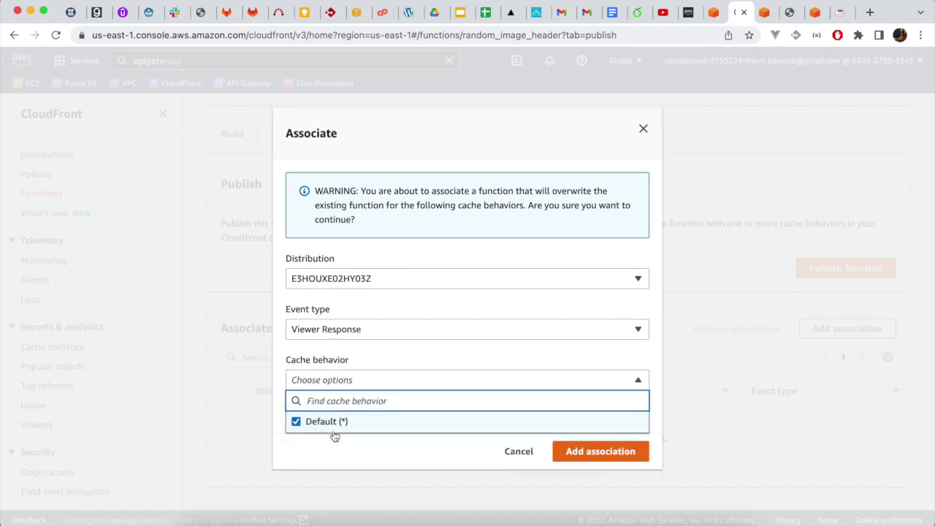
pyautogui.click(600, 451)
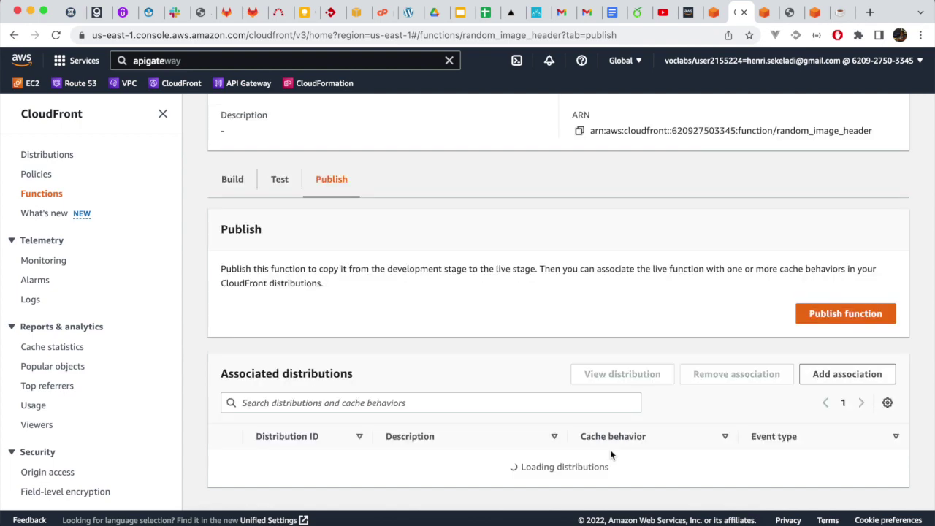
# Step: Open distribution E3HOUXE02HY03Z as the end of lab step 39 directs and check its deployment status
pyautogui.click(682, 17)
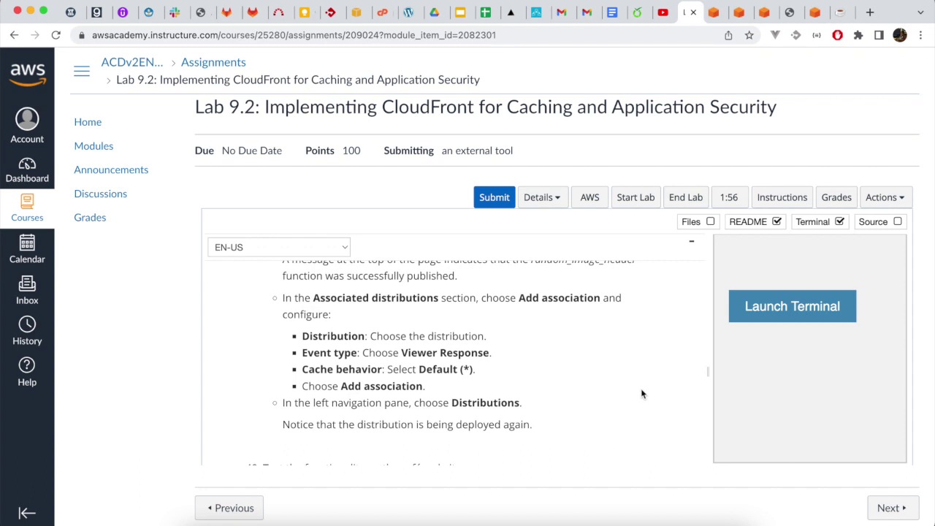
pyautogui.scroll(-5, 641, 394)
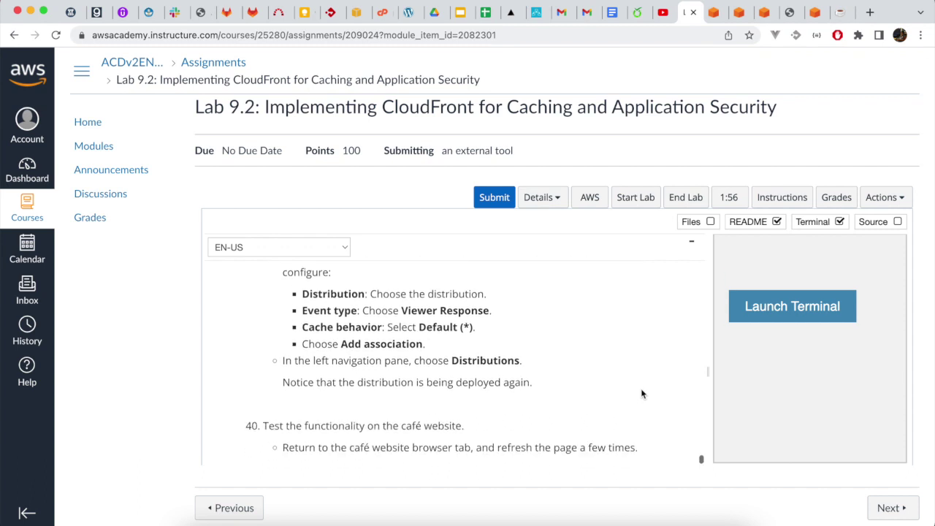
pyautogui.click(738, 13)
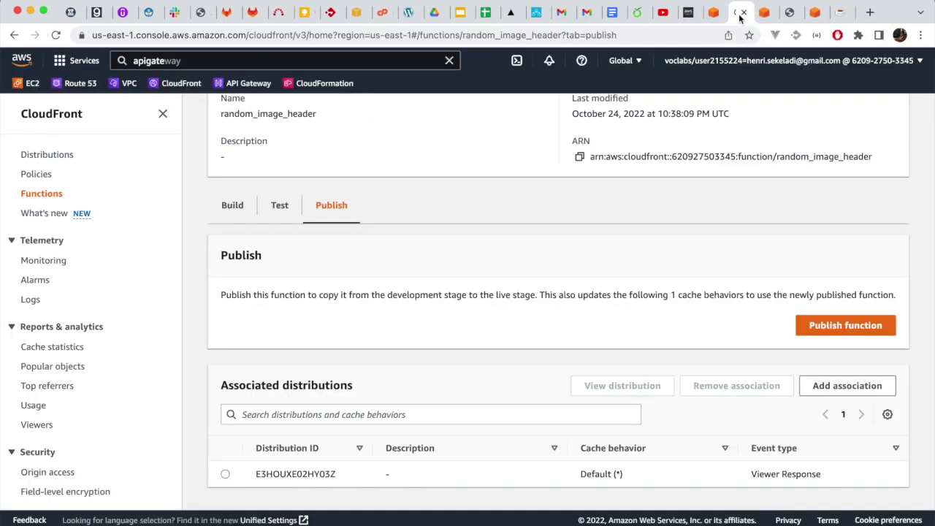
pyautogui.click(59, 155)
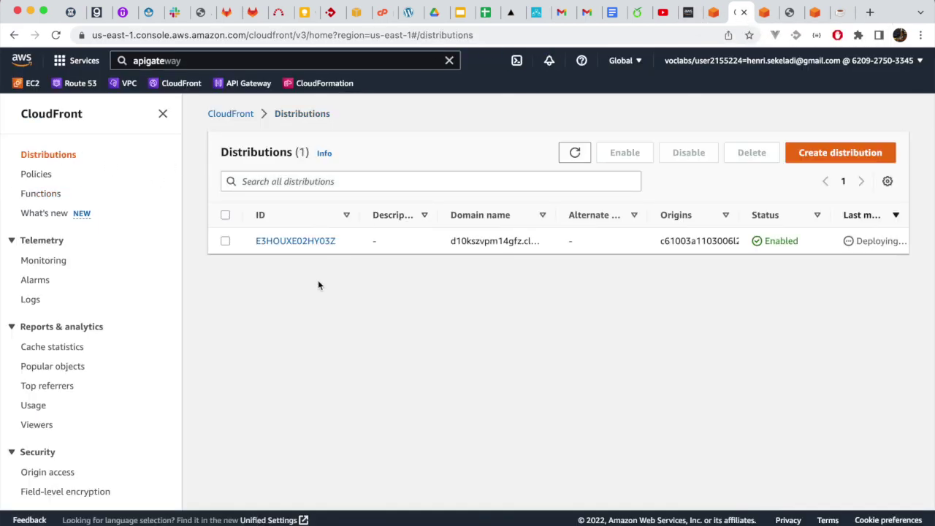
pyautogui.click(303, 242)
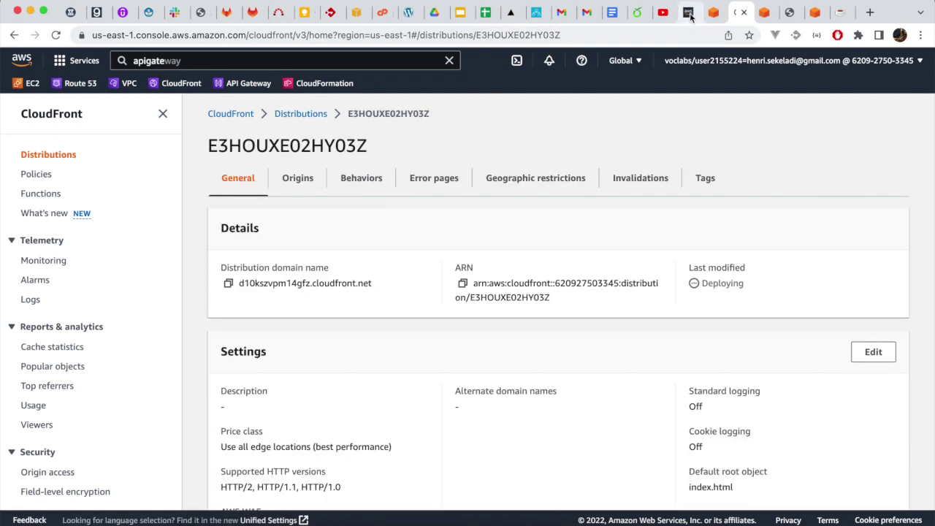
pyautogui.click(689, 12)
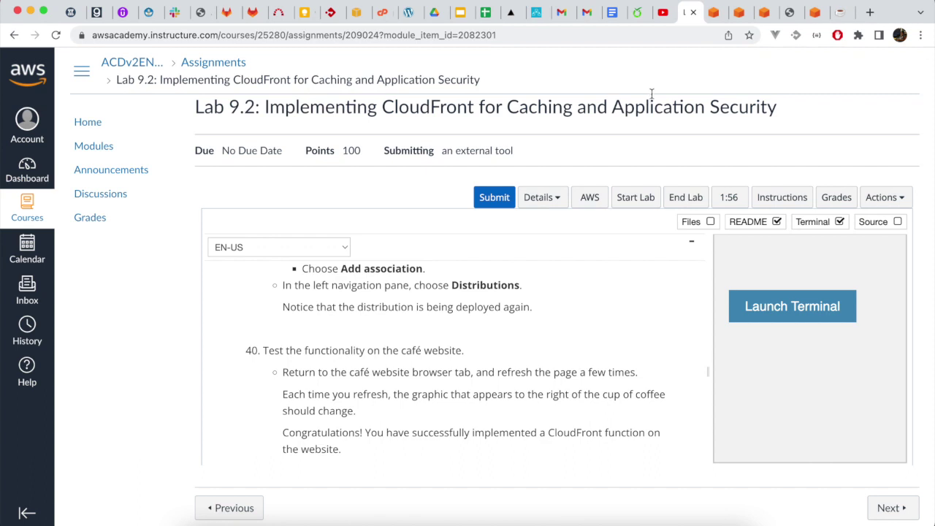
pyautogui.click(738, 12)
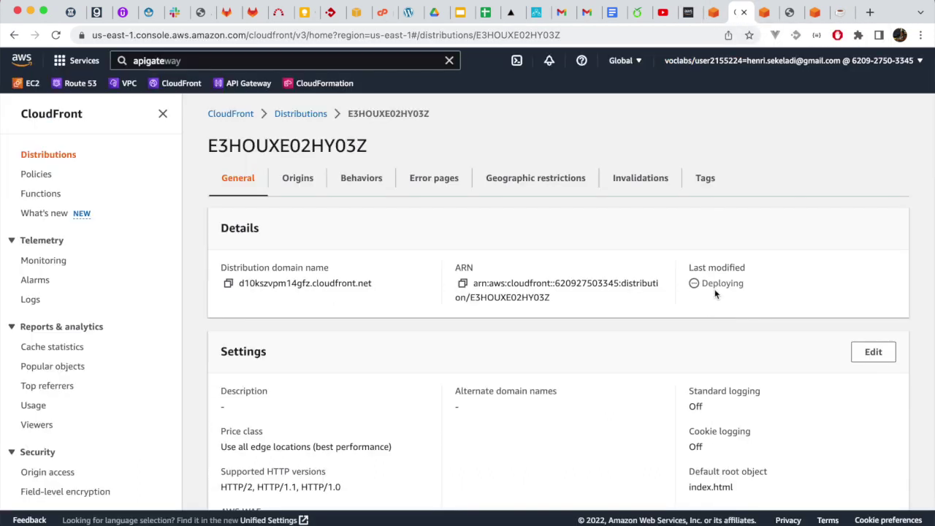
# Step: Test the function on the café website as lab step 40 describes, refreshing the page several times to check the pastry graphic
pyautogui.click(689, 15)
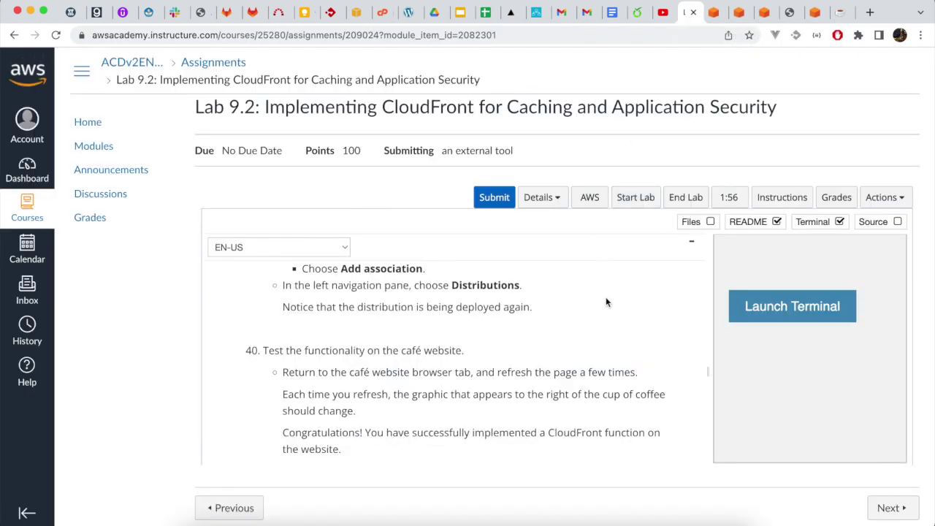
pyautogui.scroll(-2, 606, 301)
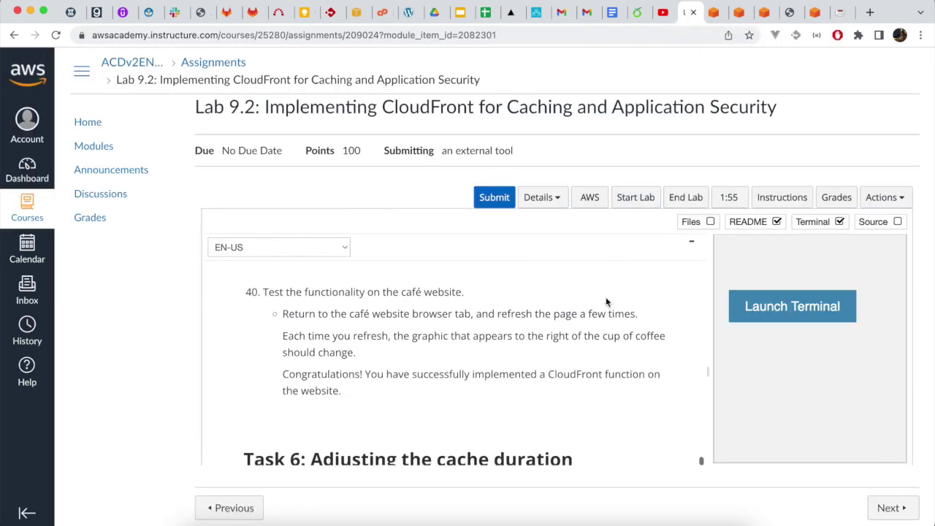
pyautogui.scroll(-1, 606, 301)
pyautogui.scroll(1, 605, 301)
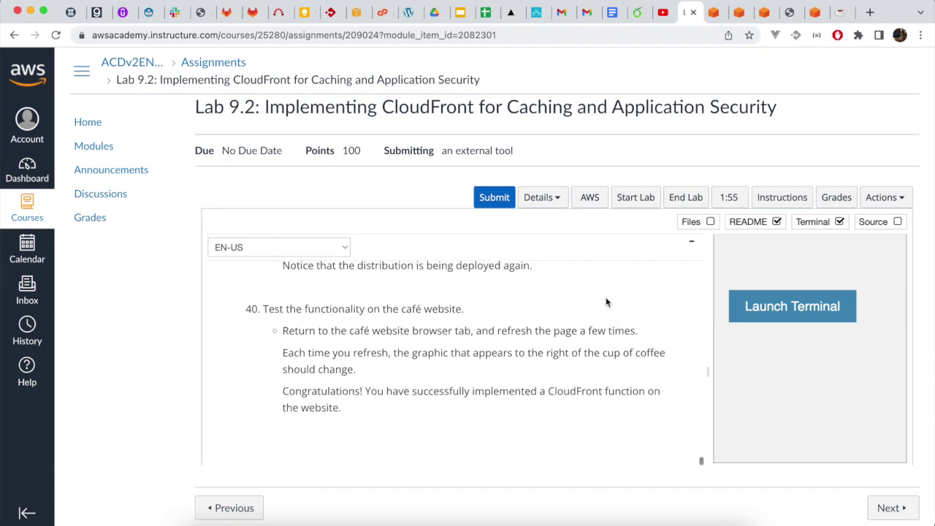
pyautogui.scroll(1, 606, 302)
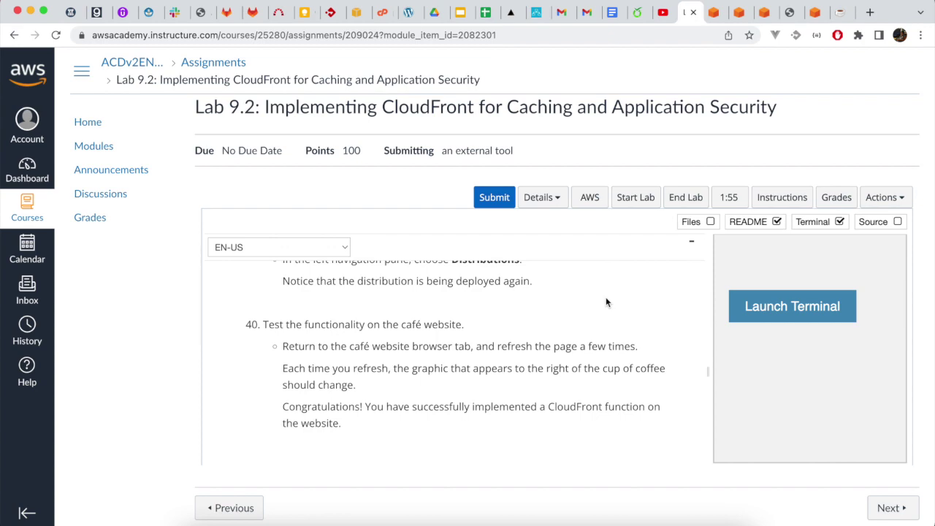
pyautogui.click(839, 13)
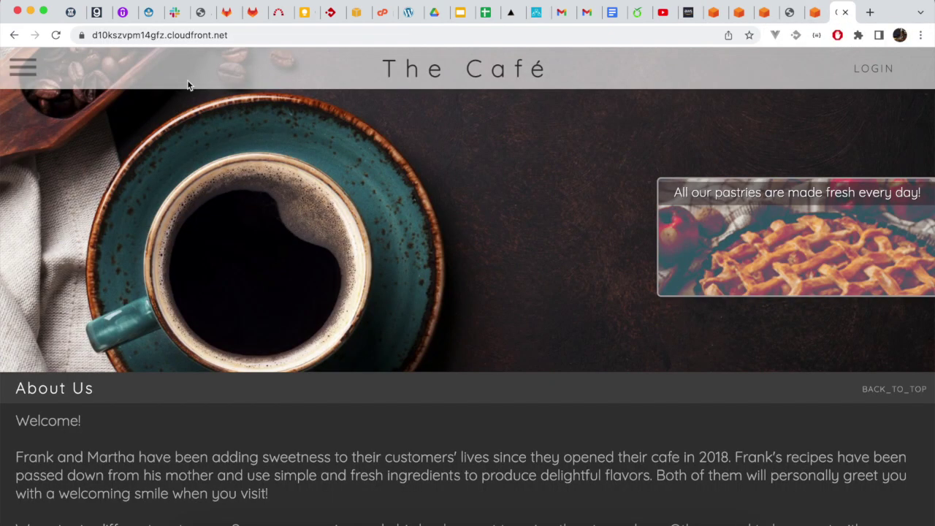
pyautogui.click(55, 35)
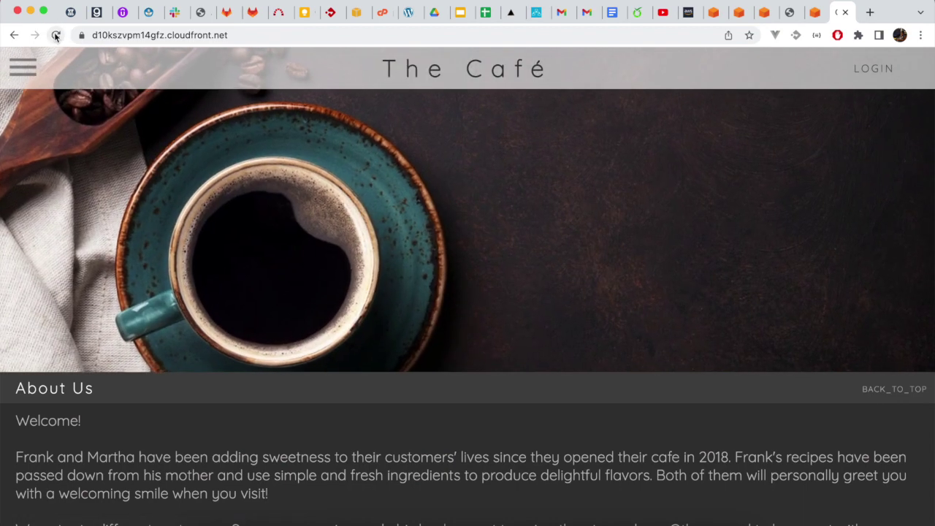
pyautogui.click(55, 35)
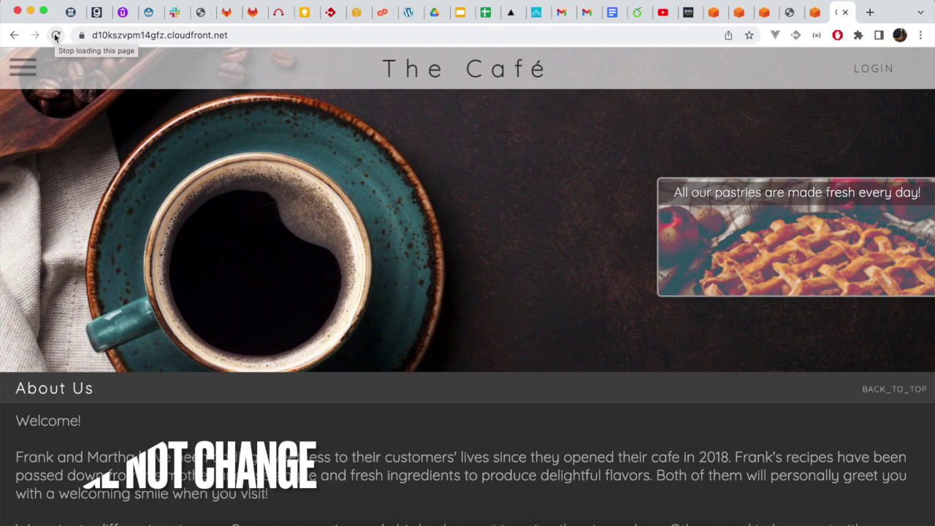
pyautogui.click(55, 38)
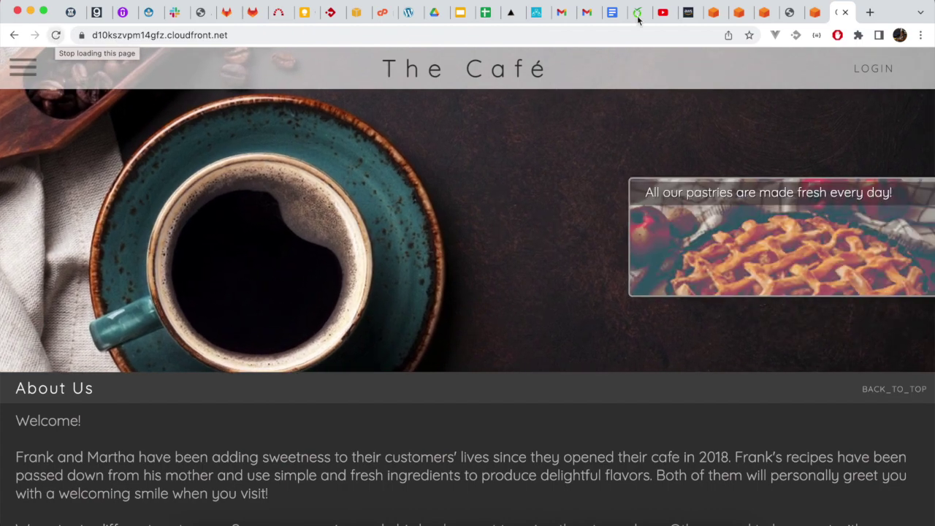
# Step: Review the lab's function code and step 37 instructions, including the distro_str replacement on line 15, to troubleshoot the unchanged pastry graphic
pyautogui.click(689, 13)
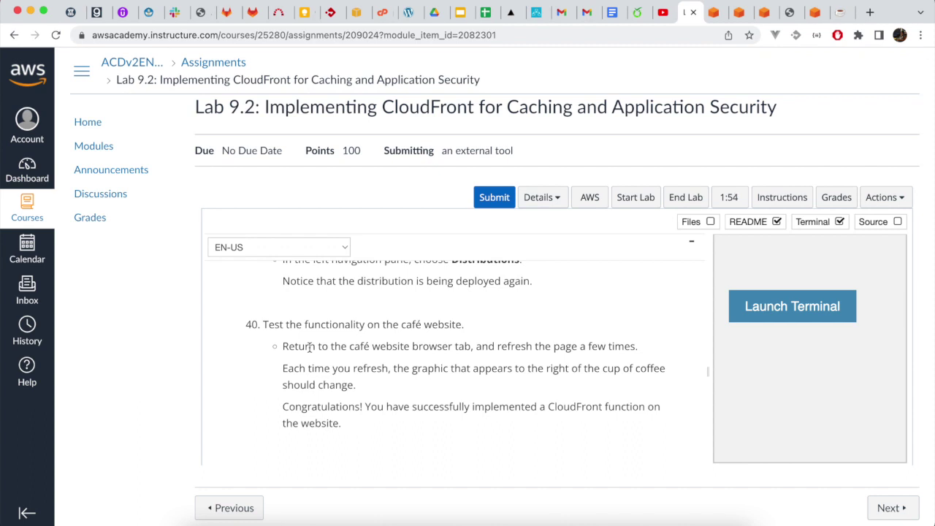
pyautogui.scroll(10, 309, 346)
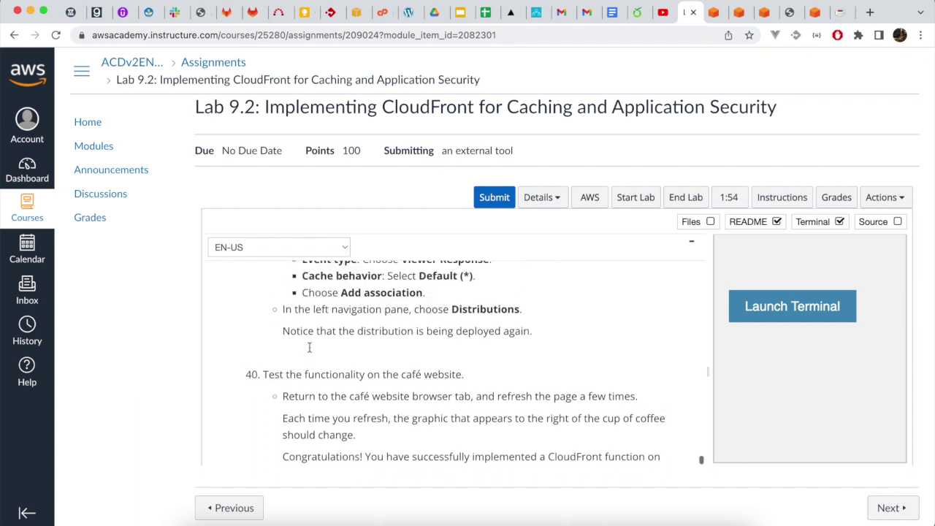
pyautogui.scroll(10, 310, 349)
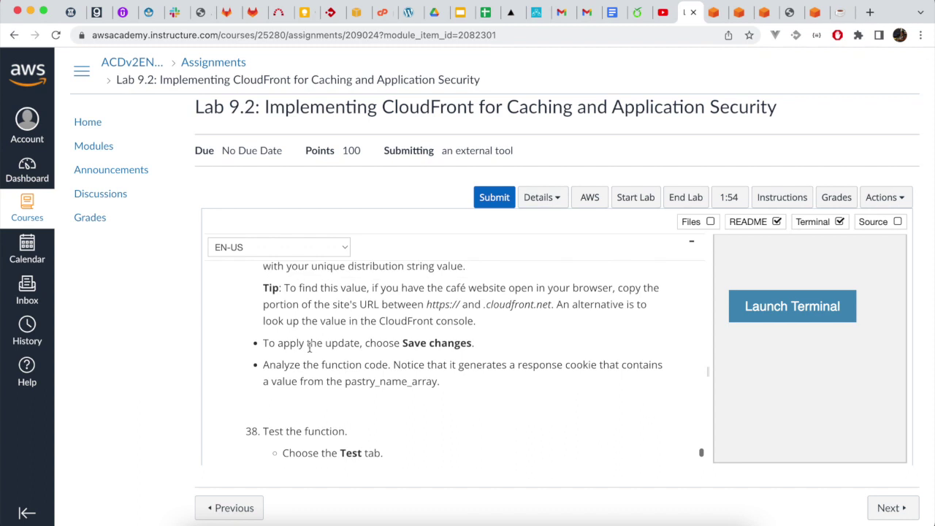
pyautogui.scroll(-1, 309, 347)
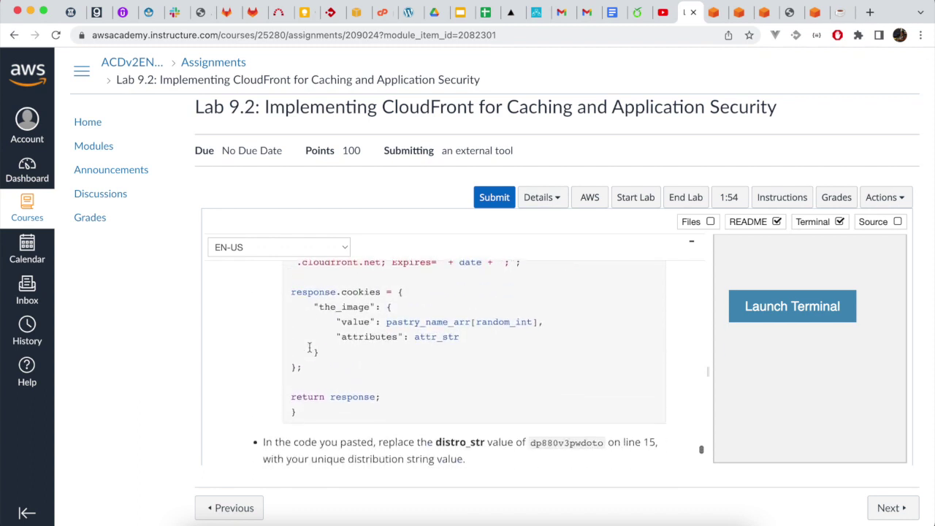
pyautogui.scroll(-3, 309, 348)
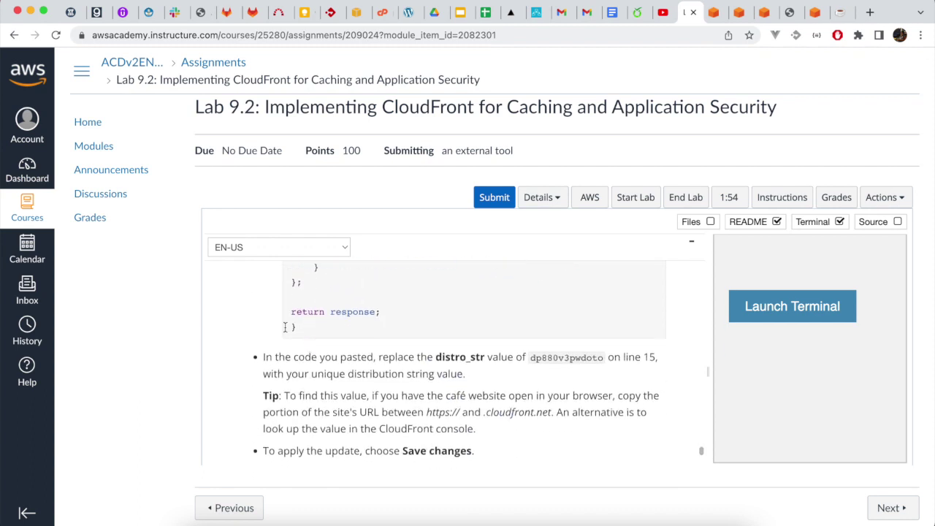
pyautogui.scroll(6, 270, 321)
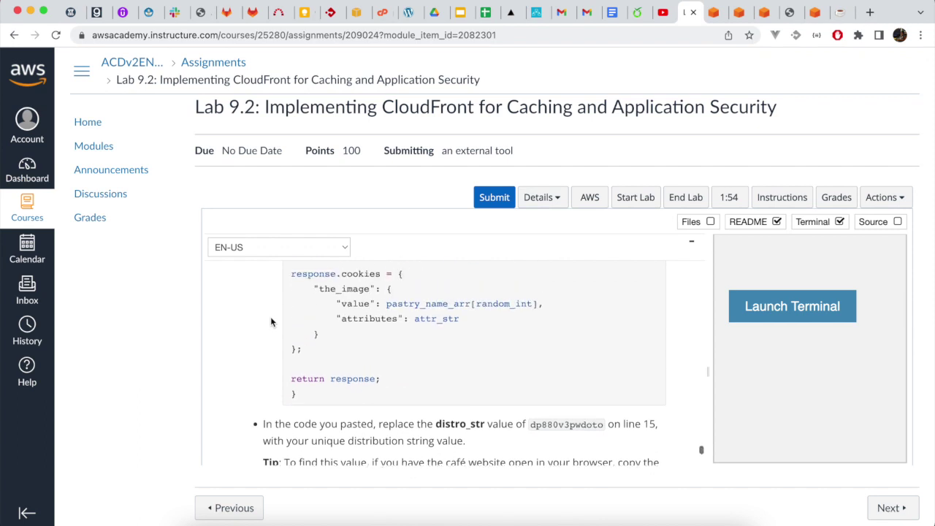
pyautogui.scroll(2, 270, 318)
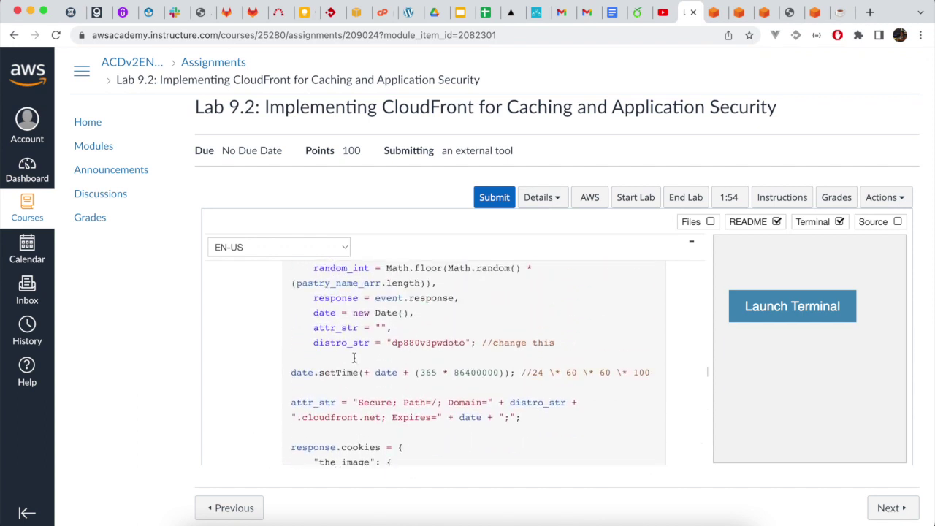
pyautogui.scroll(5, 354, 358)
pyautogui.scroll(2, 355, 358)
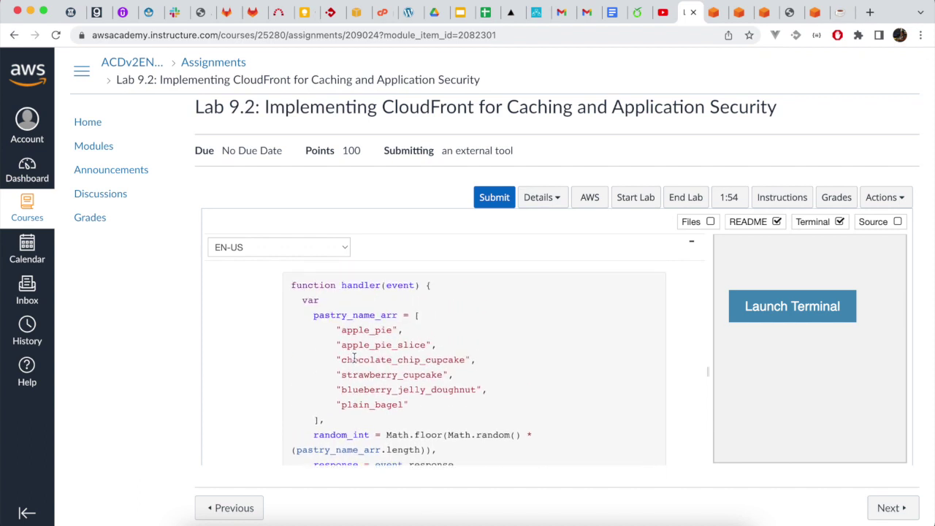
pyautogui.scroll(2, 354, 358)
pyautogui.scroll(-4, 355, 358)
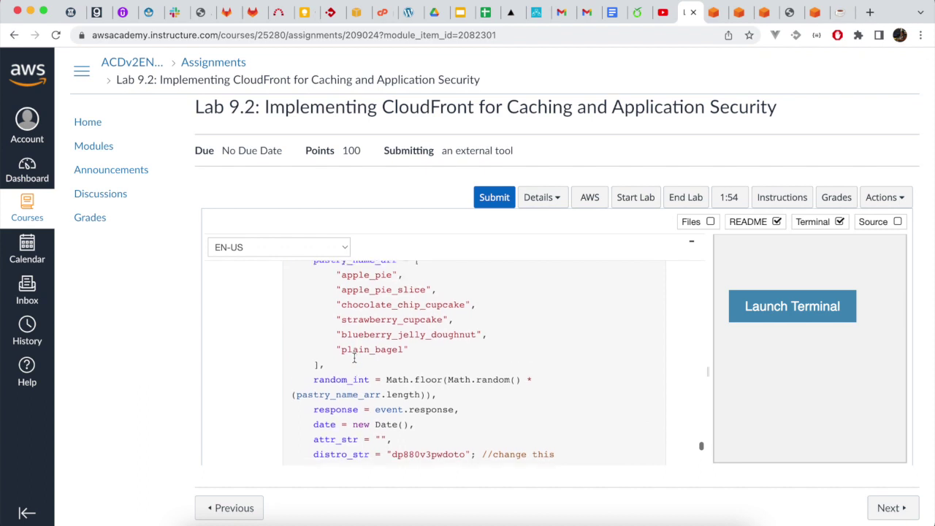
pyautogui.scroll(-4, 355, 358)
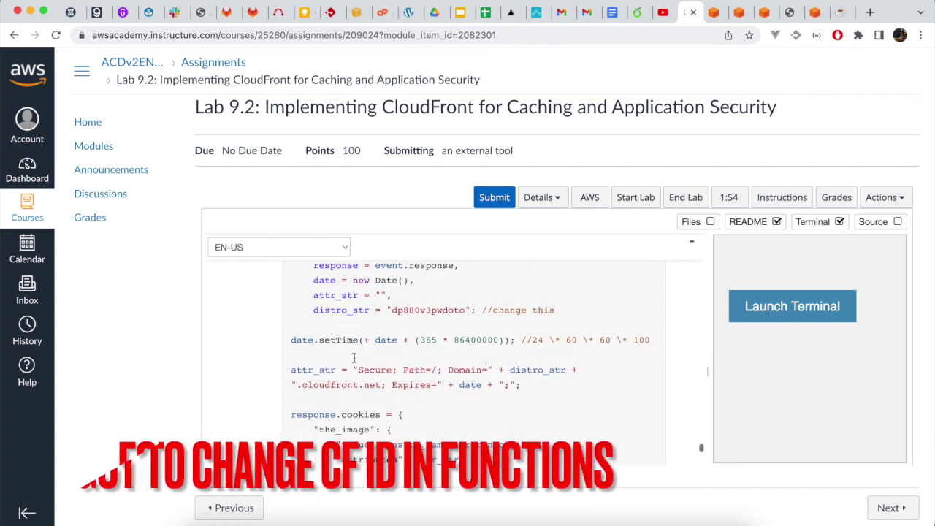
pyautogui.scroll(-2, 354, 358)
pyautogui.scroll(-6, 354, 358)
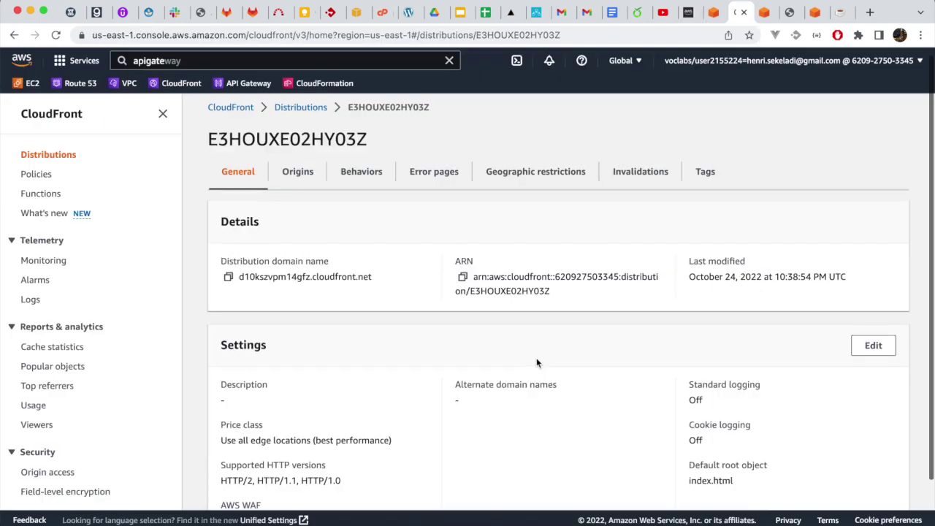
# Step: Switch to the CloudFront console, open the random_image_header function and inspect its development code
pyautogui.scroll(-2, 537, 363)
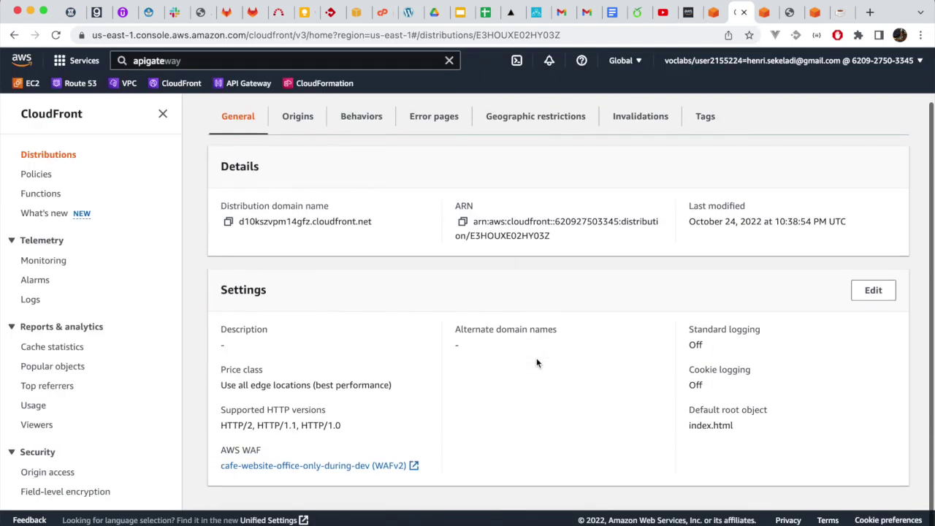
pyautogui.scroll(1, 537, 363)
pyautogui.scroll(1, 537, 363)
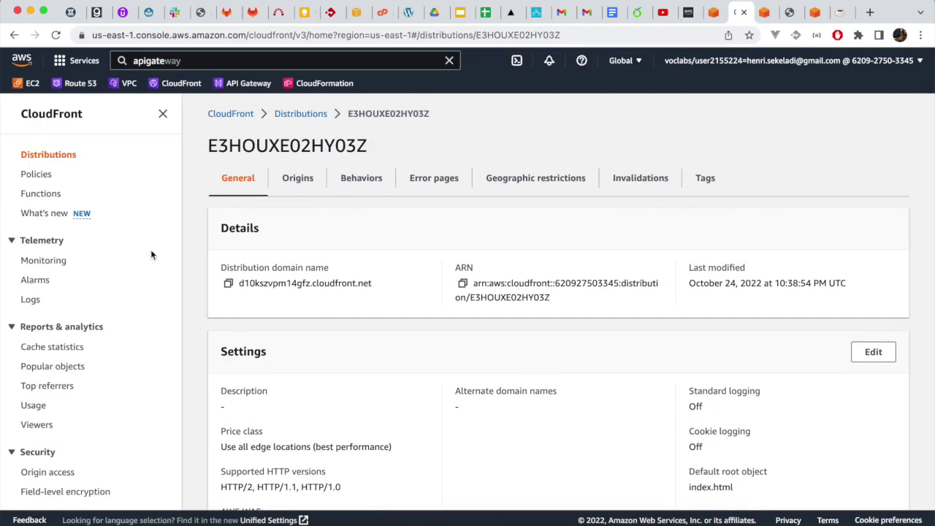
pyautogui.click(33, 196)
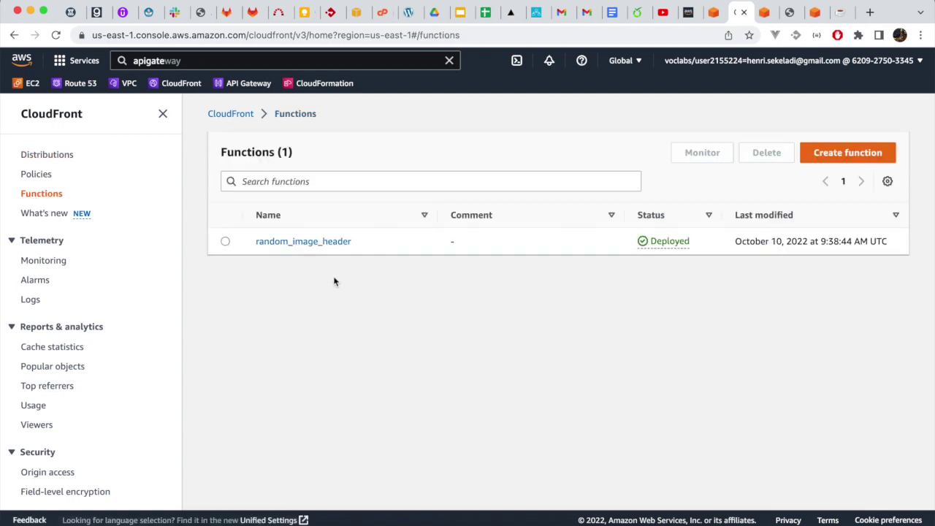
pyautogui.click(298, 244)
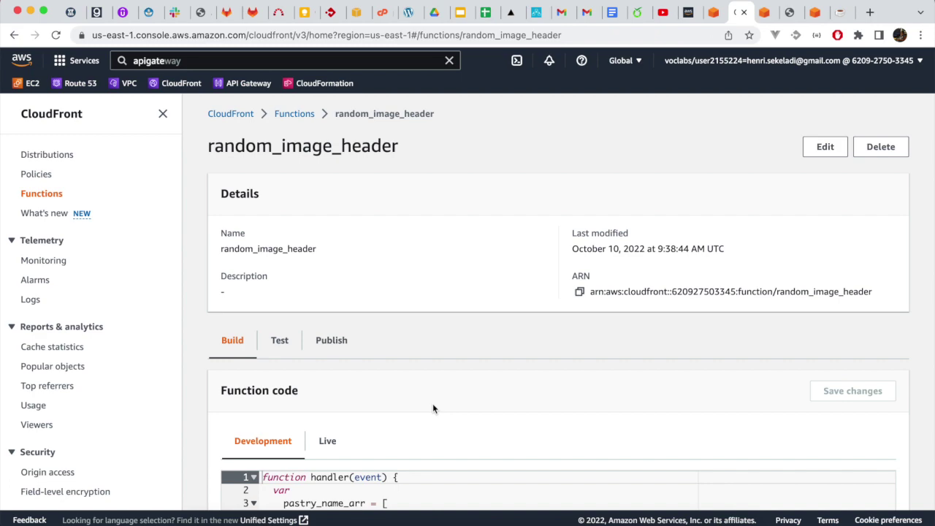
pyautogui.scroll(-3, 432, 409)
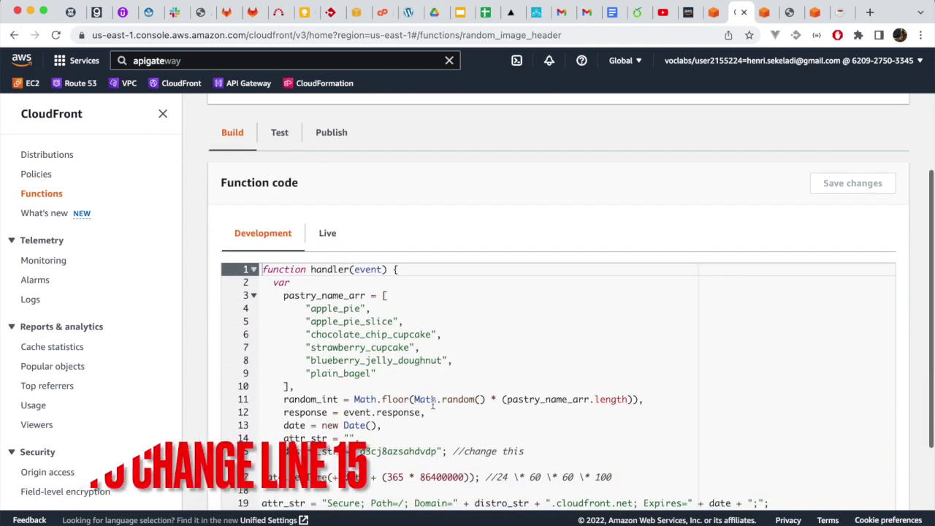
pyautogui.scroll(2, 433, 403)
# Step: Test the random_image_header function with event type Viewer Response on the Development stage and check the the_image cookie value in the output
pyautogui.click(280, 181)
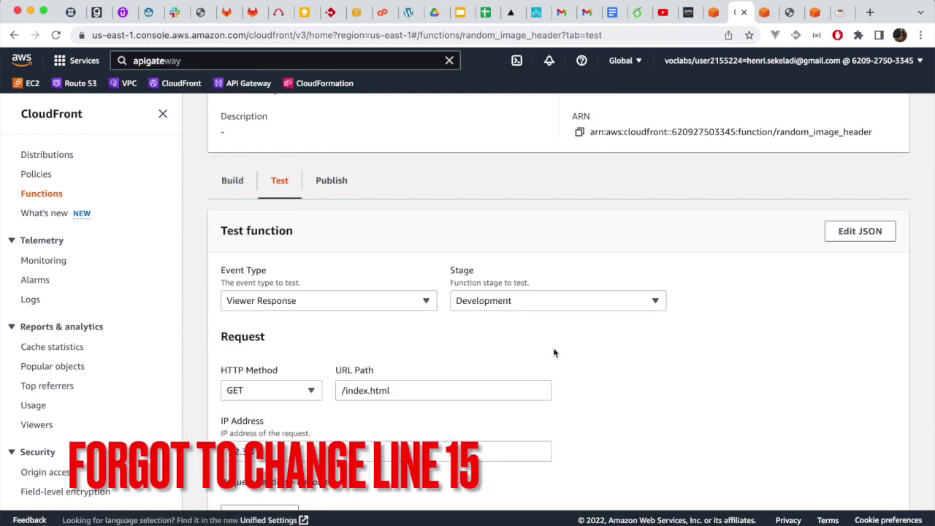
pyautogui.scroll(-8, 564, 375)
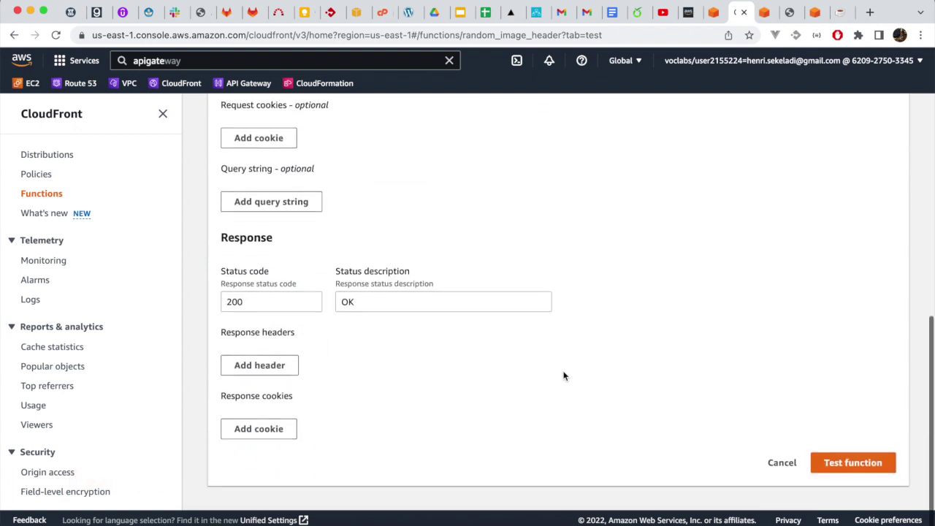
pyautogui.click(835, 464)
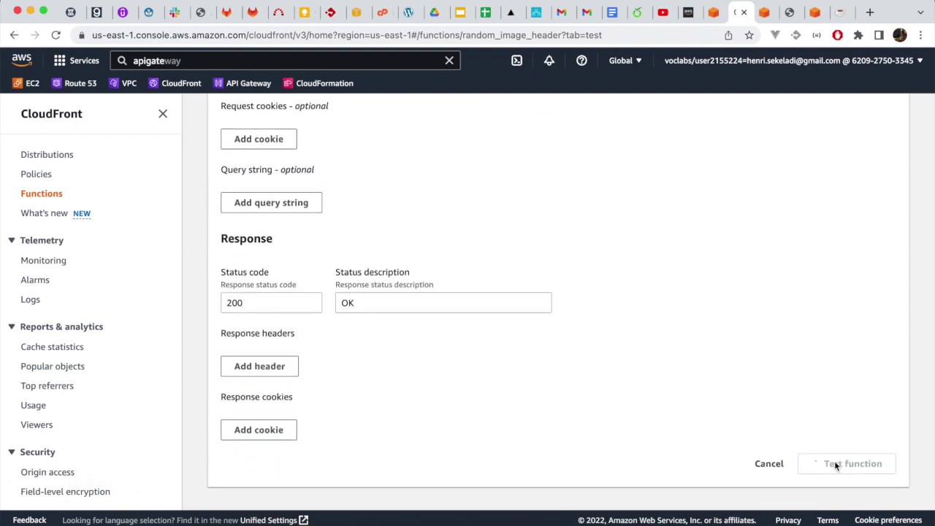
pyautogui.scroll(-5, 758, 417)
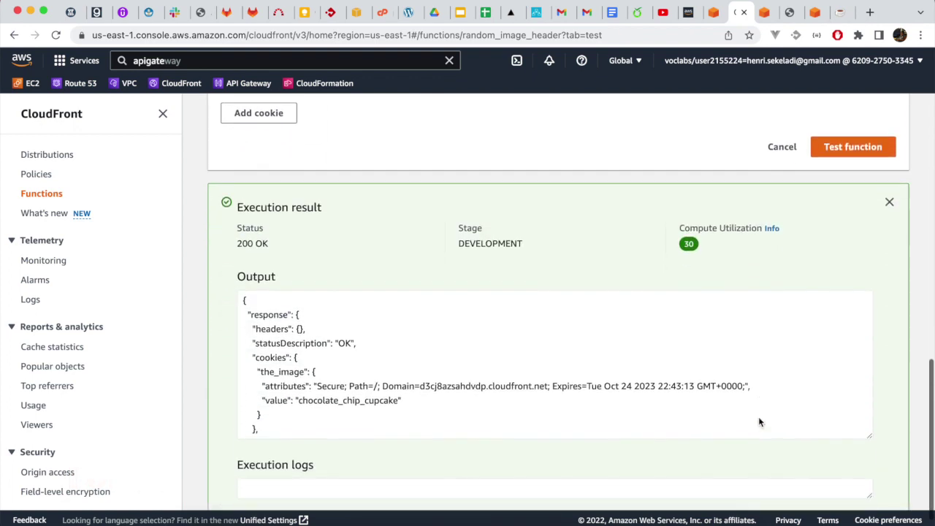
pyautogui.scroll(-1, 759, 416)
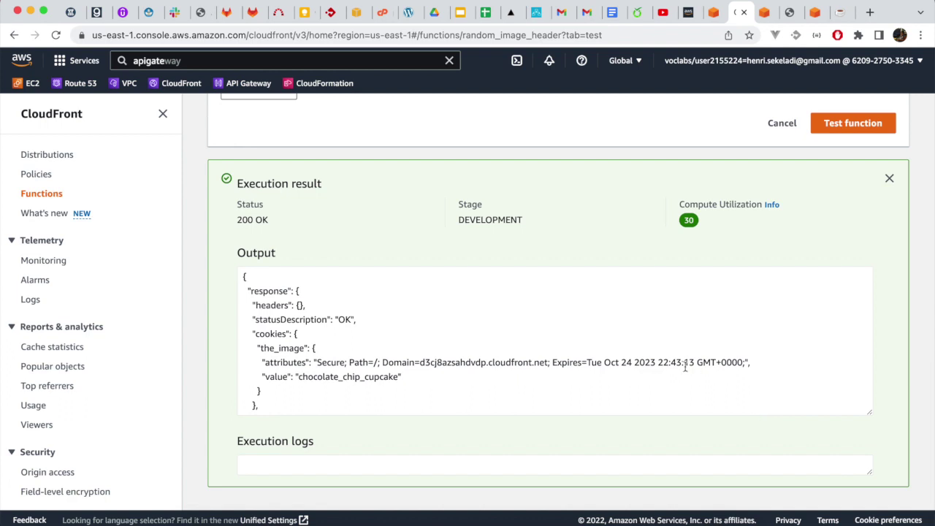
pyautogui.doubleClick(371, 378)
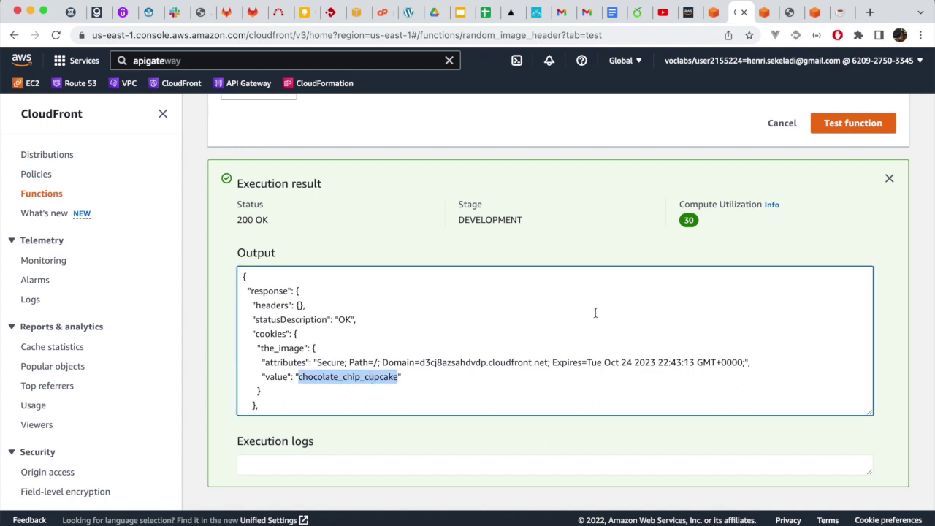
# Step: Rerun the function test twice to compare the the_image cookie values, and refresh the café website to recheck its pastry graphic
pyautogui.click(844, 129)
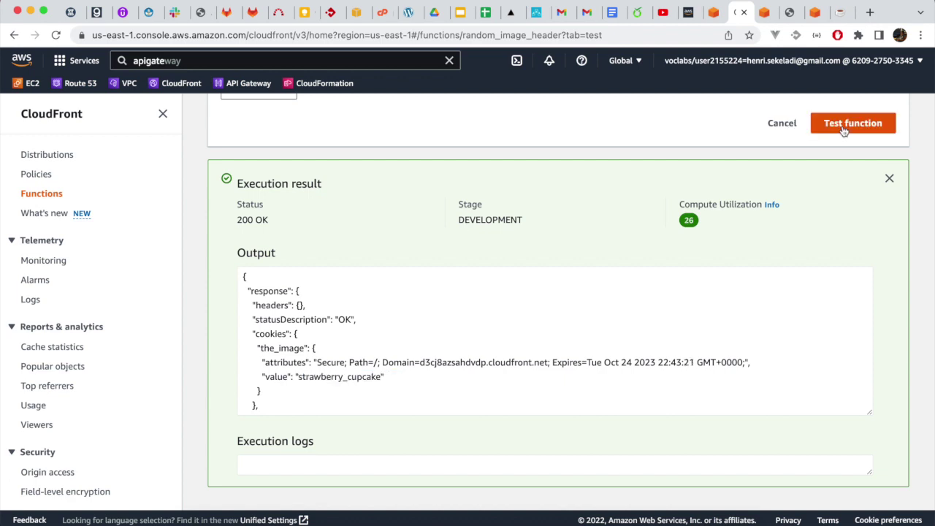
pyautogui.doubleClick(326, 374)
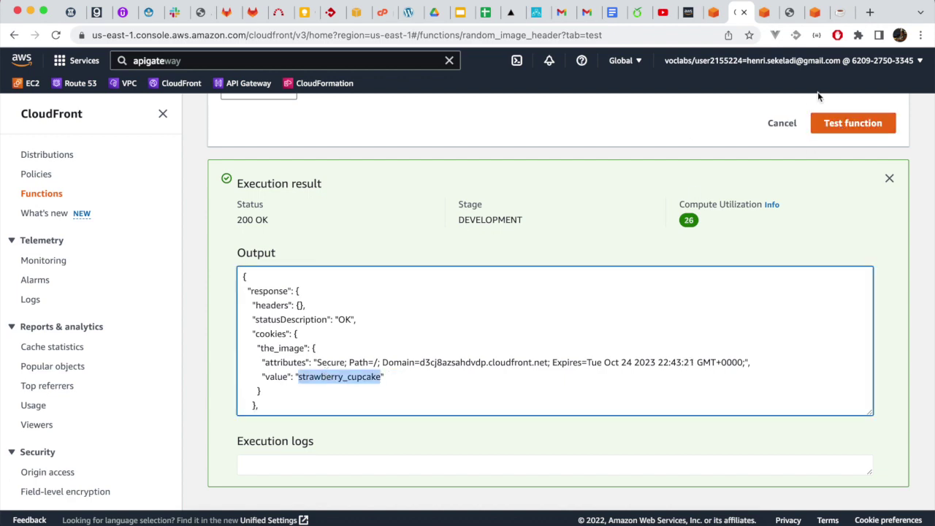
pyautogui.click(838, 124)
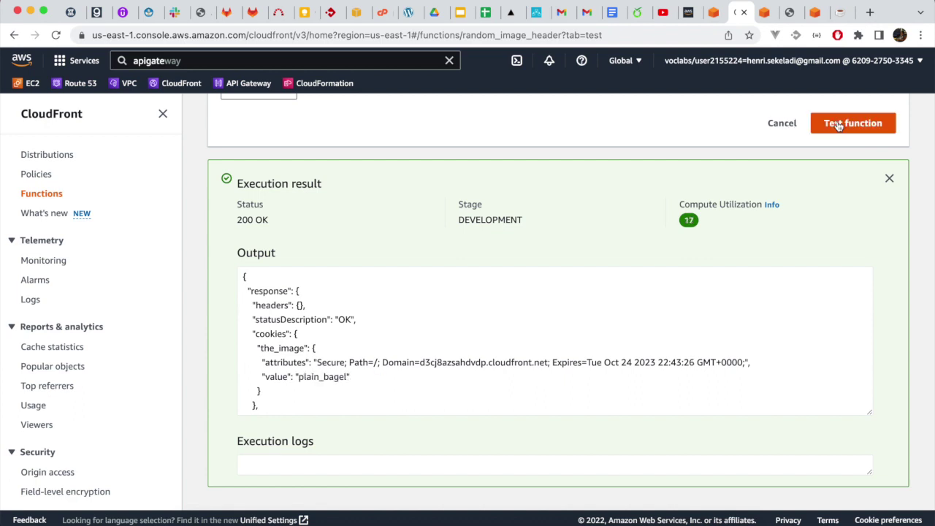
pyautogui.doubleClick(317, 377)
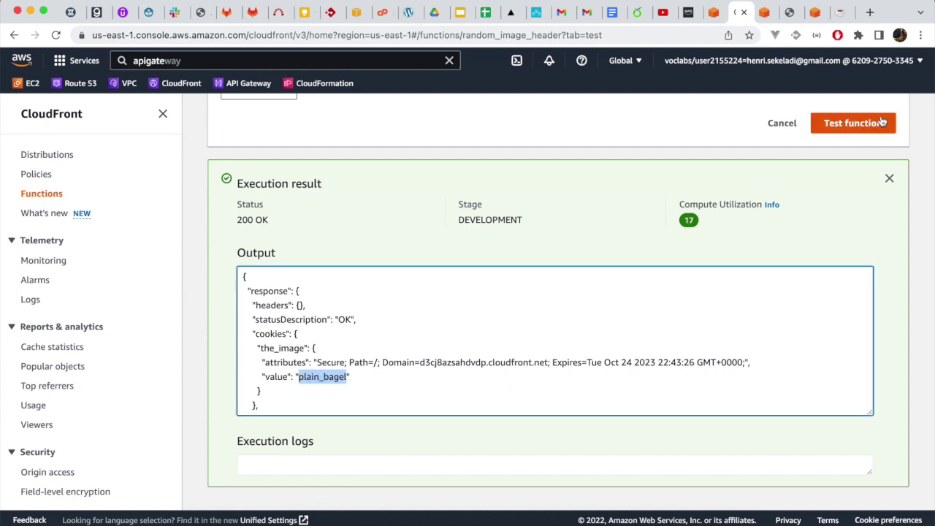
pyautogui.click(839, 14)
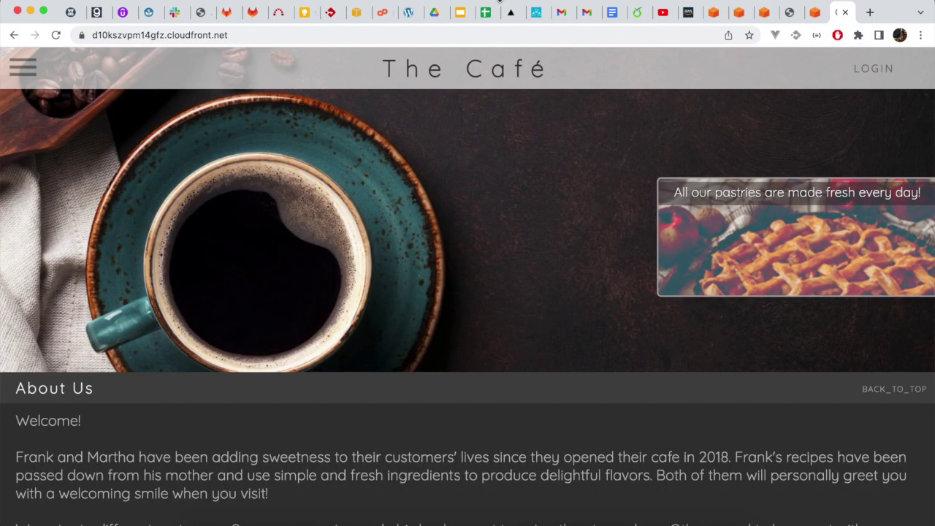
pyautogui.click(56, 35)
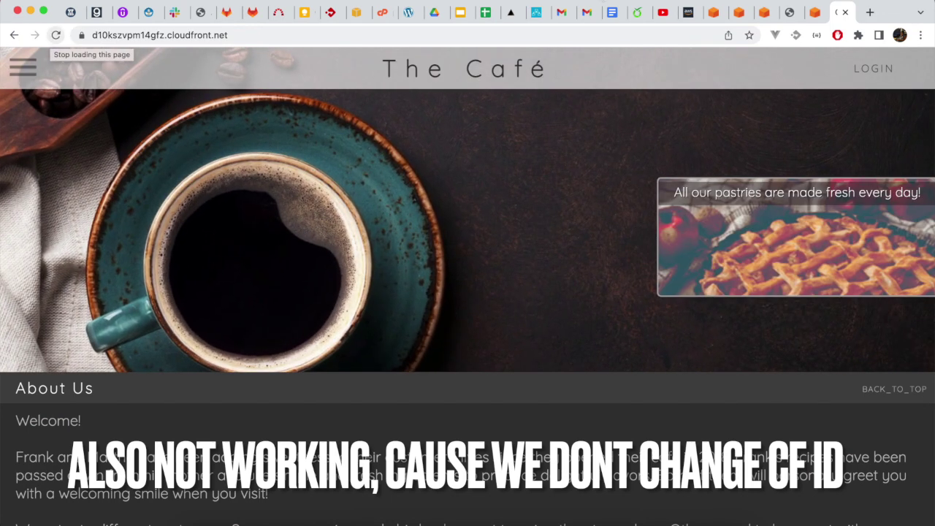
# Step: Return to the lab instructions and read the Task 6 introduction on cache duration and step 41 on confirming the café website's cache settings
pyautogui.click(688, 12)
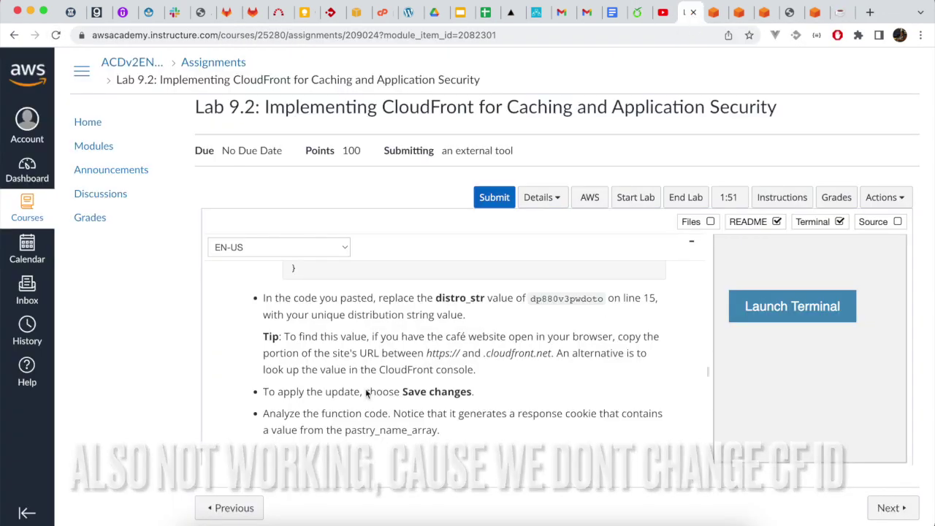
pyautogui.scroll(-5, 358, 376)
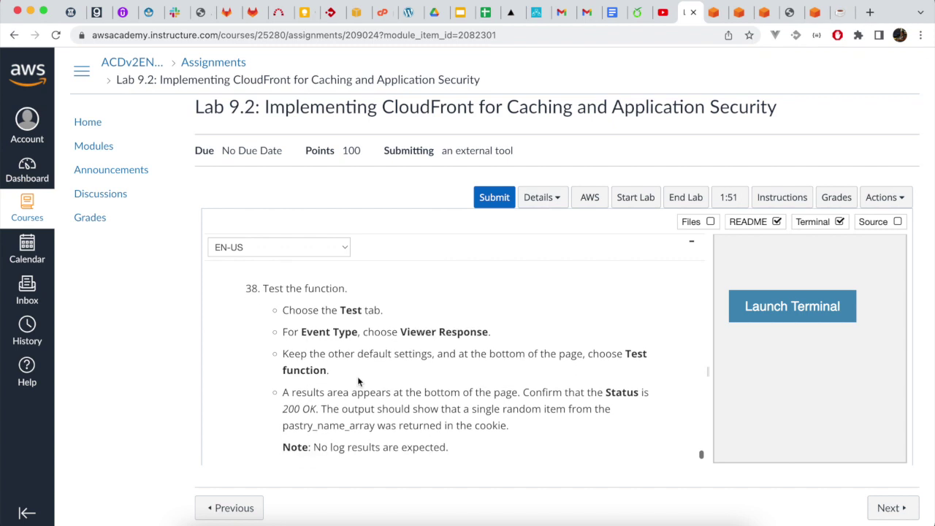
pyautogui.scroll(-7, 357, 377)
pyautogui.scroll(-6, 358, 381)
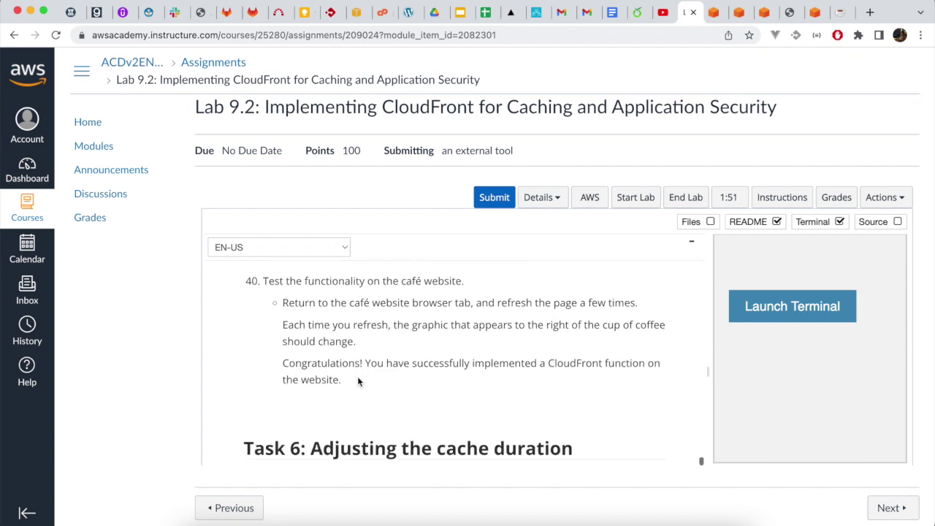
pyautogui.scroll(-5, 358, 381)
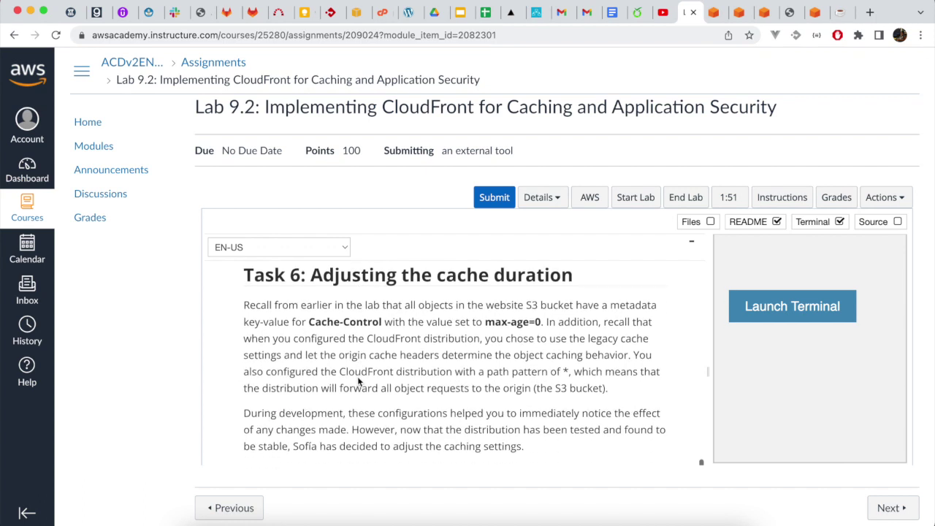
pyautogui.scroll(1, 358, 380)
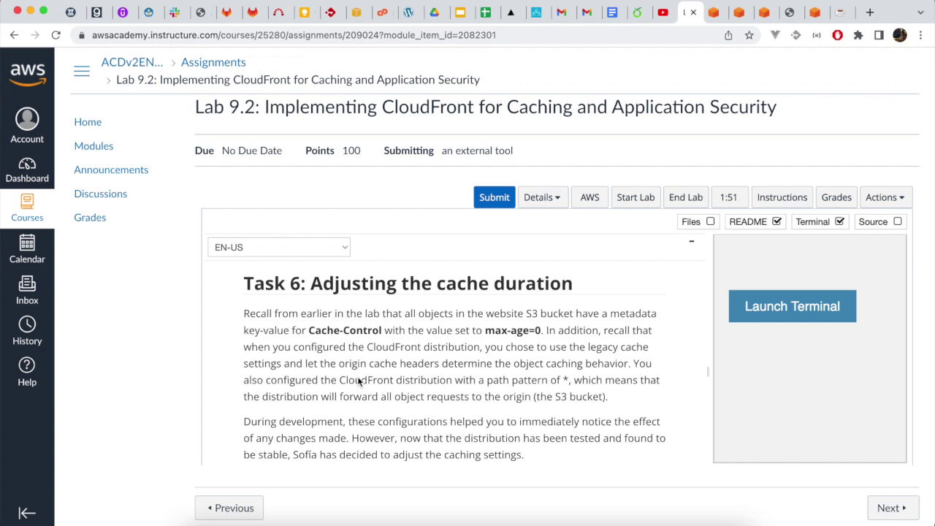
pyautogui.scroll(-5, 358, 381)
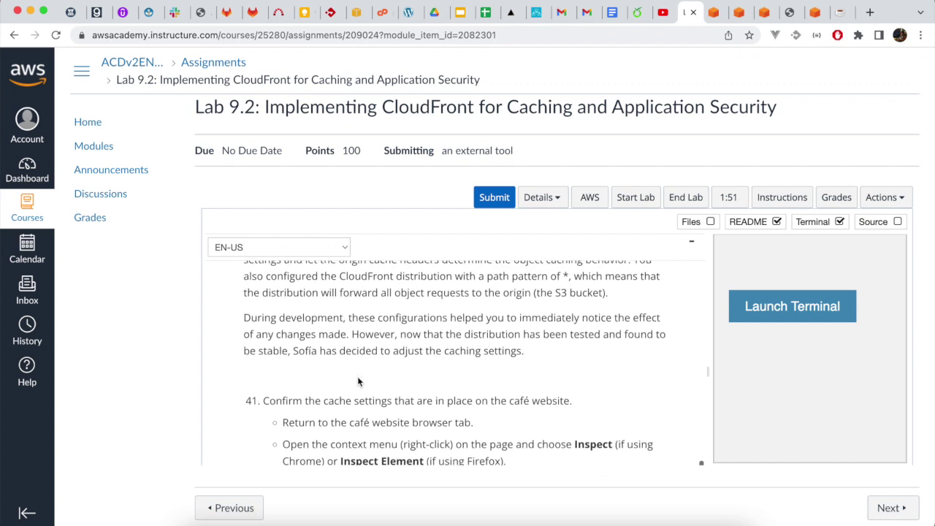
pyautogui.scroll(1, 358, 381)
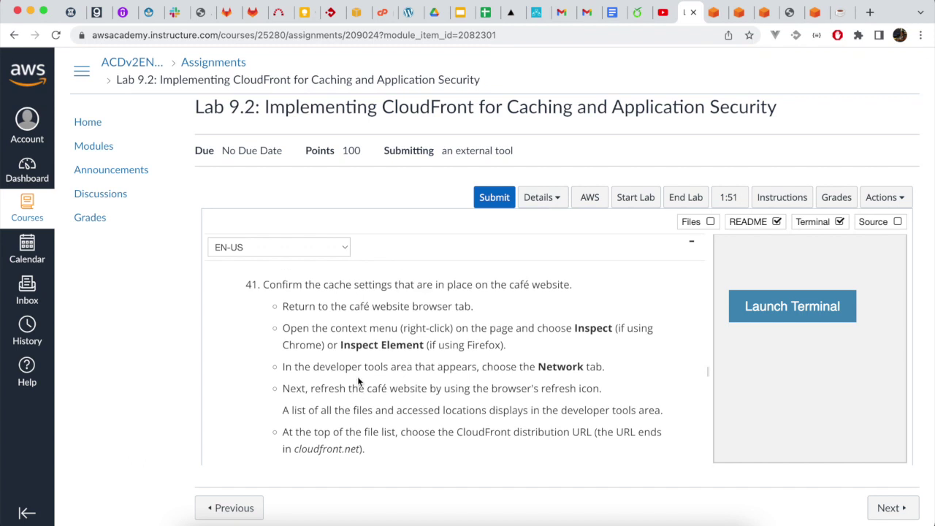
# Step: Read the rest of step 41 on response headers and step 42 on editing the Cache-Control header of the S3 objects
pyautogui.scroll(-5, 358, 380)
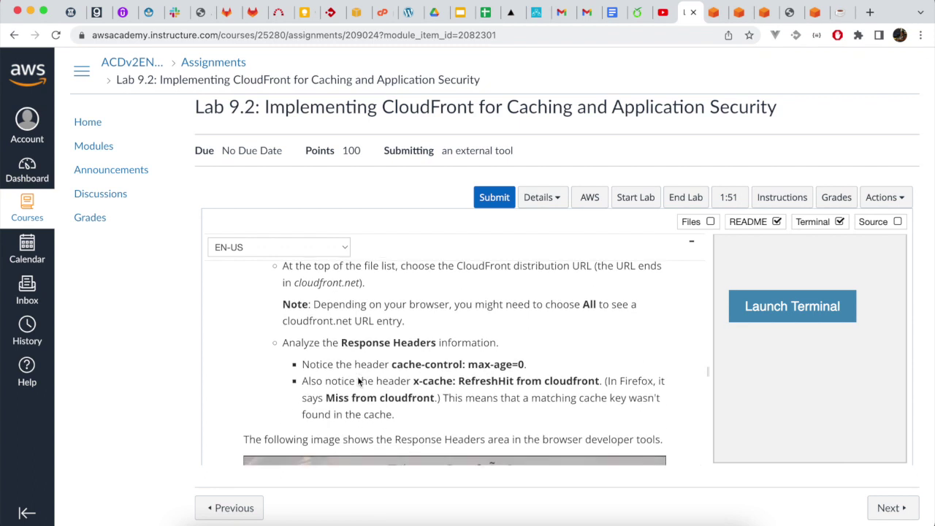
pyautogui.scroll(-1, 358, 381)
pyautogui.scroll(-5, 358, 380)
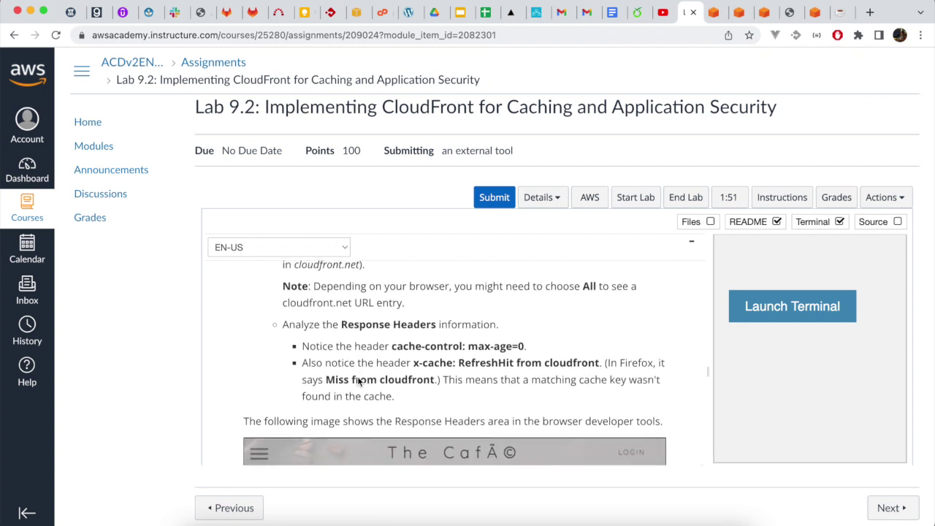
pyautogui.scroll(-1, 358, 380)
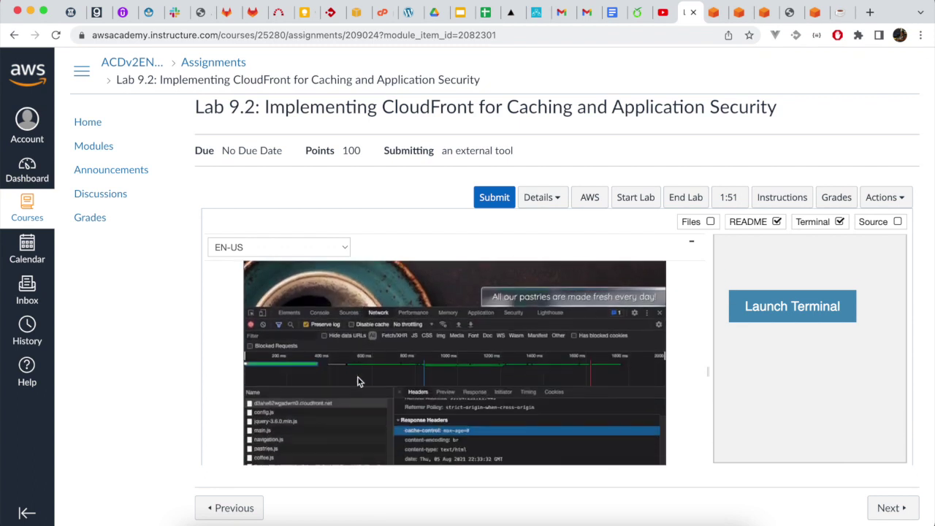
pyautogui.scroll(-10, 358, 381)
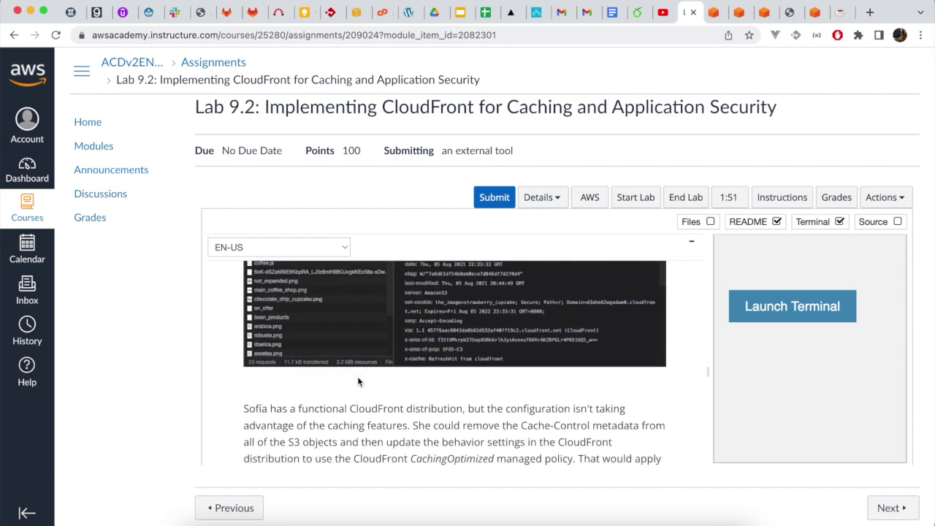
pyautogui.scroll(-6, 358, 380)
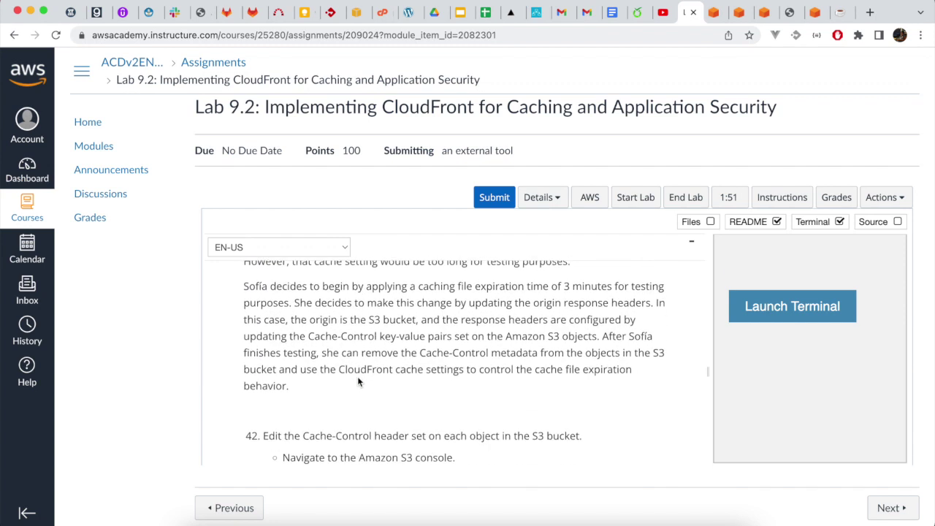
pyautogui.scroll(-4, 358, 380)
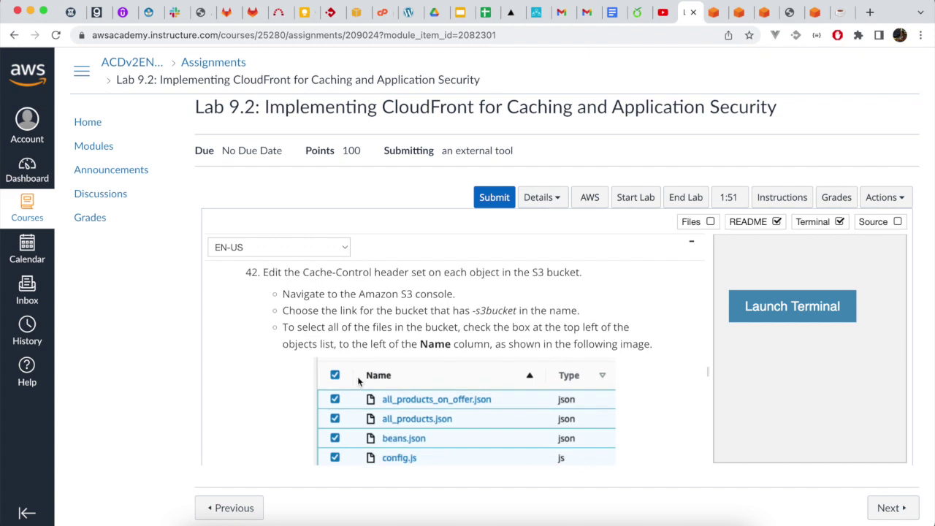
pyautogui.scroll(-1, 358, 380)
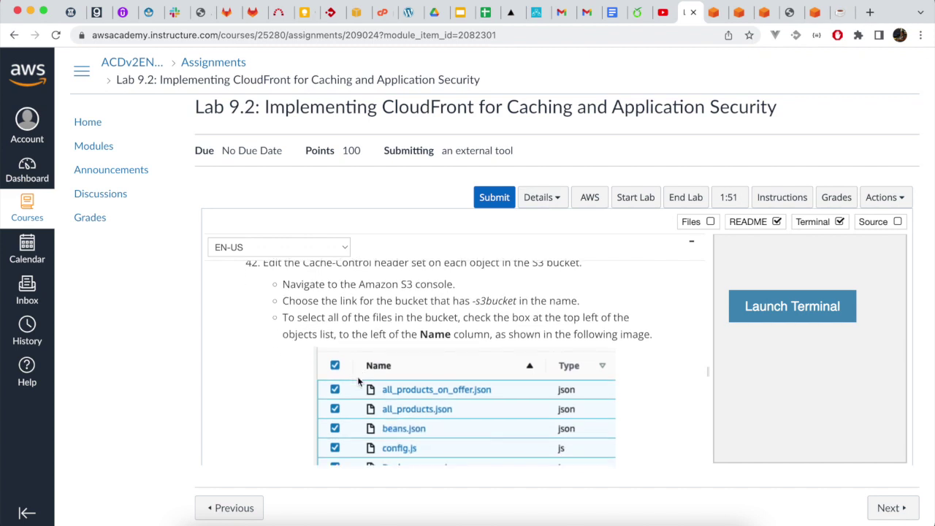
pyautogui.scroll(-1, 358, 381)
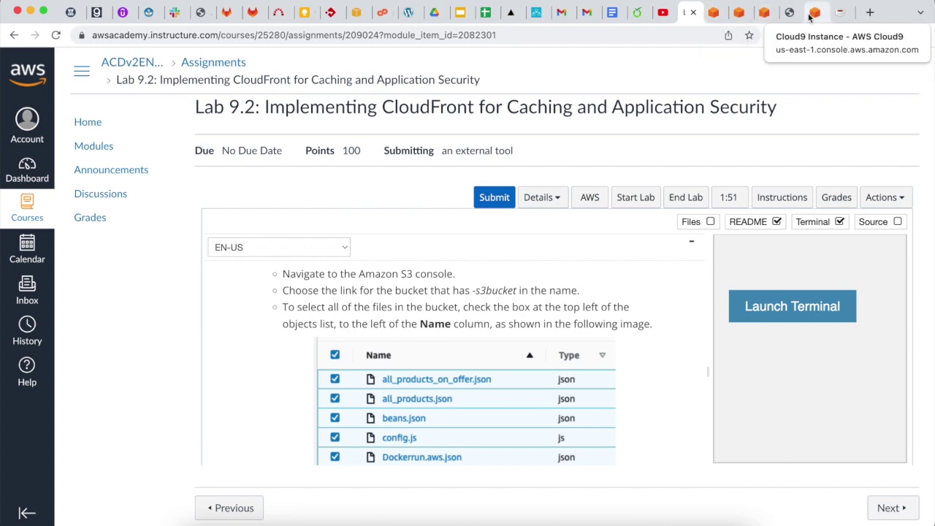
# Step: Switch to the AWS console, go to the S3 service and open the bucket with -s3bucket in its name
pyautogui.click(764, 13)
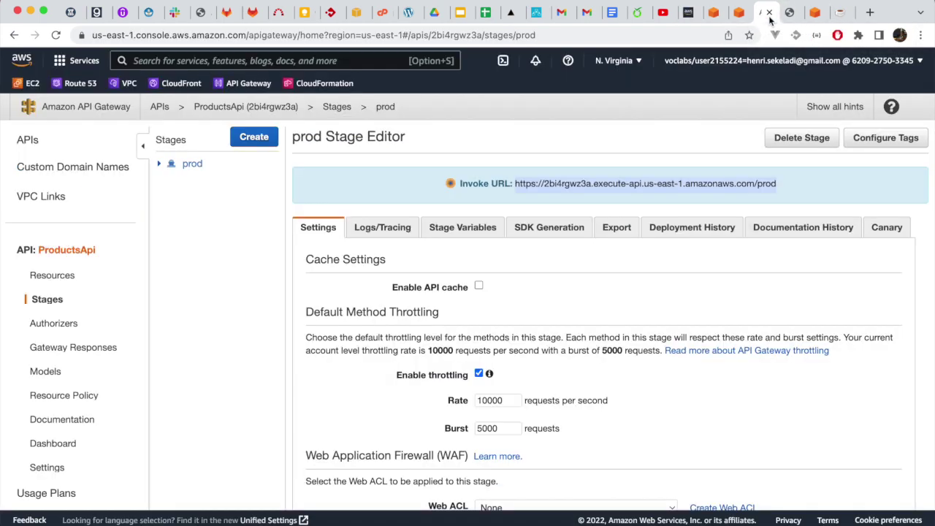
pyautogui.click(335, 61)
pyautogui.write('s3')
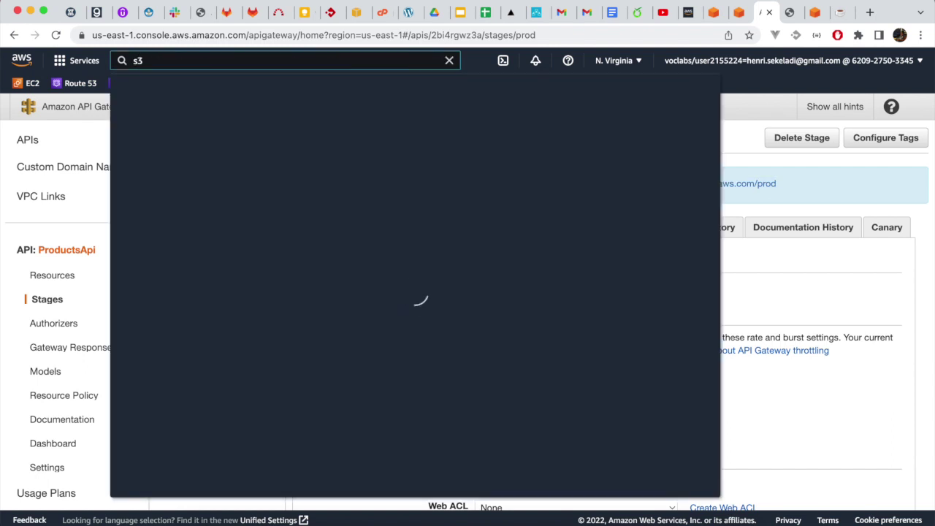
pyautogui.click(314, 160)
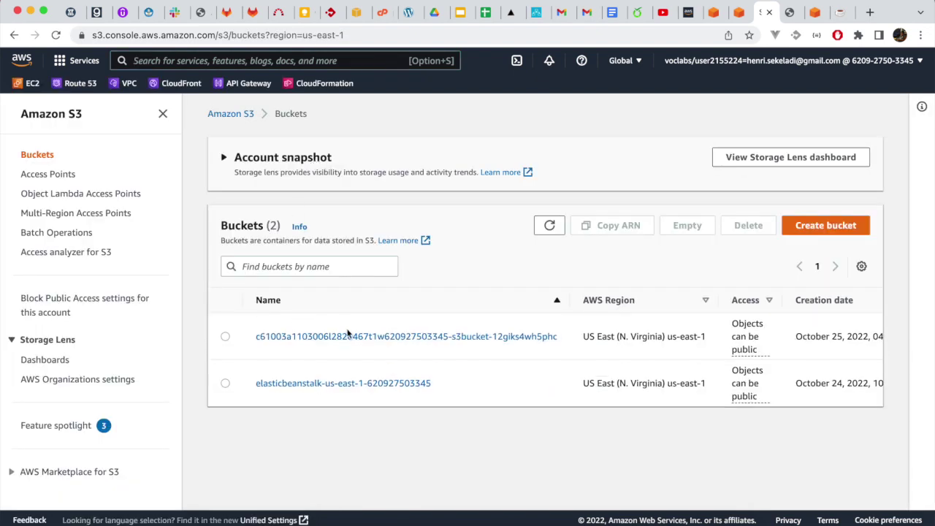
pyautogui.click(353, 334)
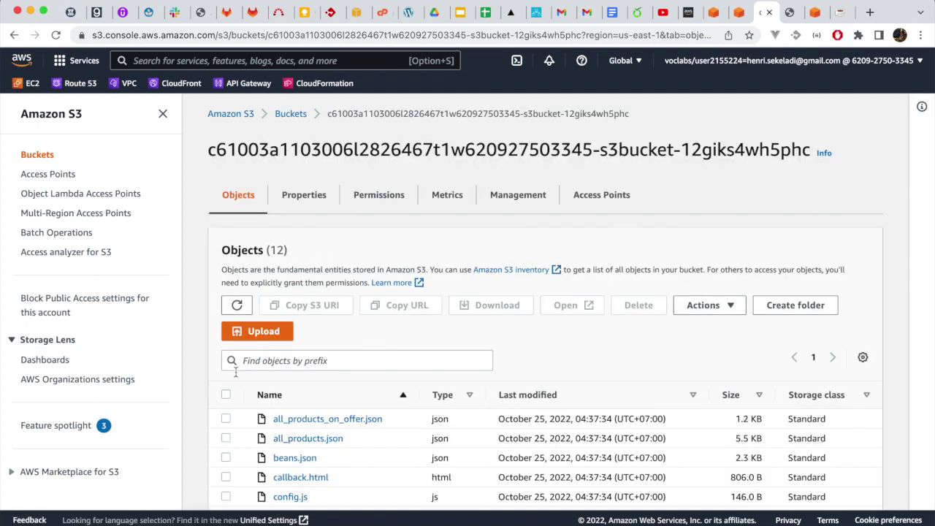
# Step: Select all objects in the bucket, check the metadata instructions in step 42, and open metadata editing for the selected objects
pyautogui.click(226, 394)
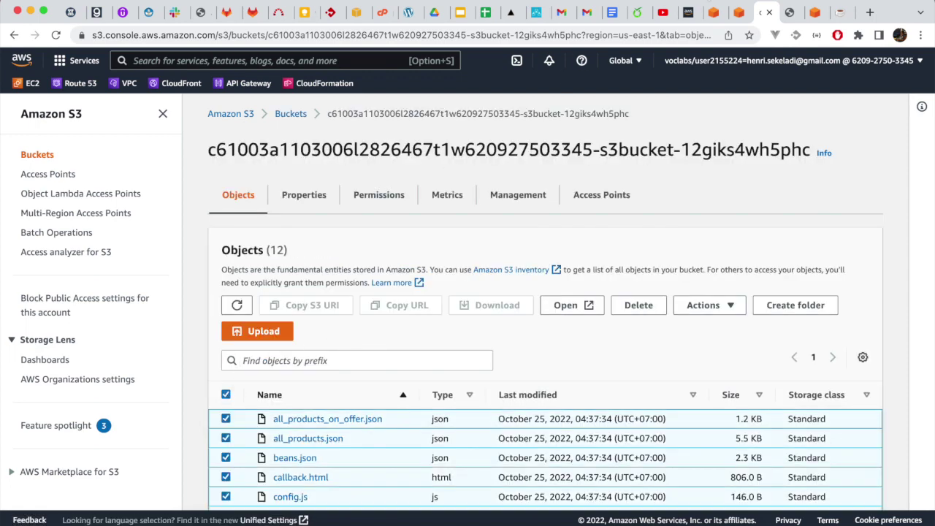
pyautogui.click(688, 12)
pyautogui.scroll(-8, 239, 384)
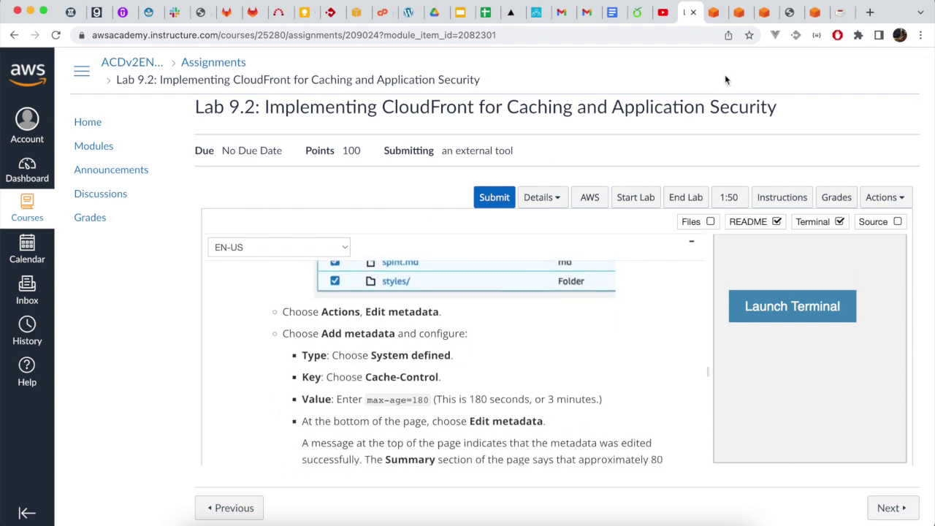
pyautogui.click(765, 13)
pyautogui.click(731, 308)
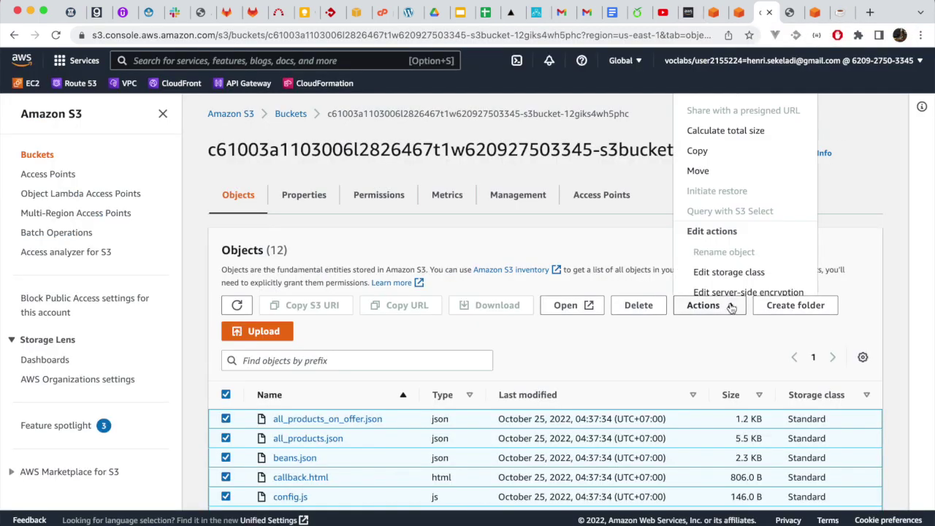
pyautogui.scroll(-3, 731, 269)
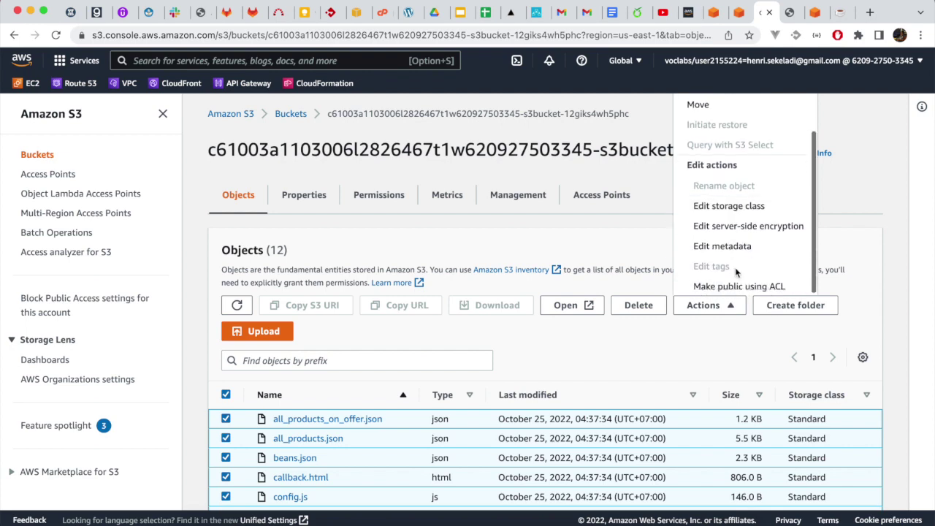
pyautogui.click(722, 248)
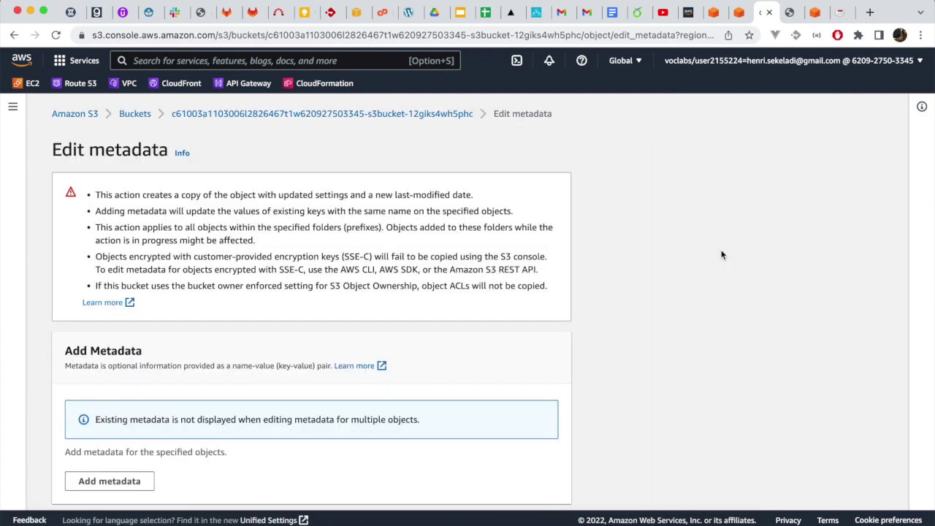
pyautogui.scroll(-5, 425, 353)
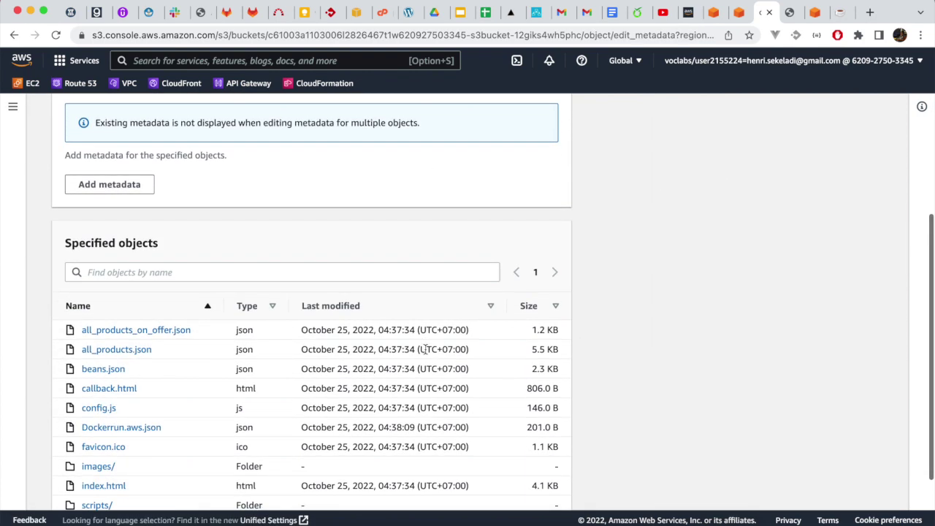
# Step: Add a System defined metadata entry with key Cache-Control and the value max-age=180 copied from the lab instructions
pyautogui.click(689, 13)
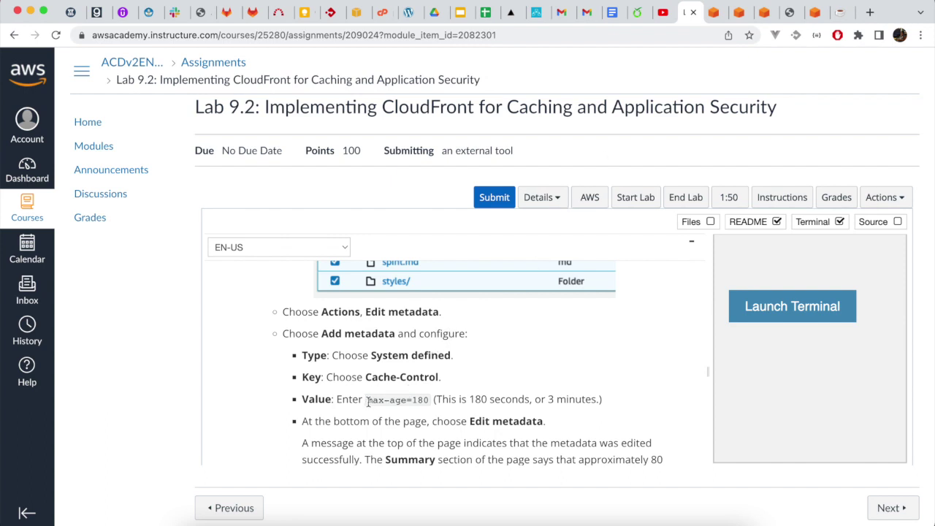
pyautogui.moveTo(367, 401); pyautogui.dragTo(427, 398)
pyautogui.press('super+c')
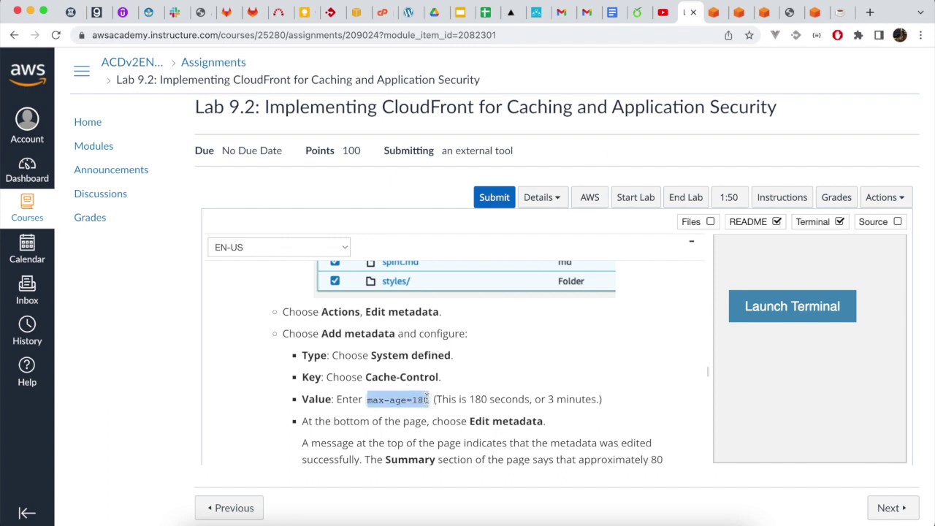
pyautogui.click(760, 15)
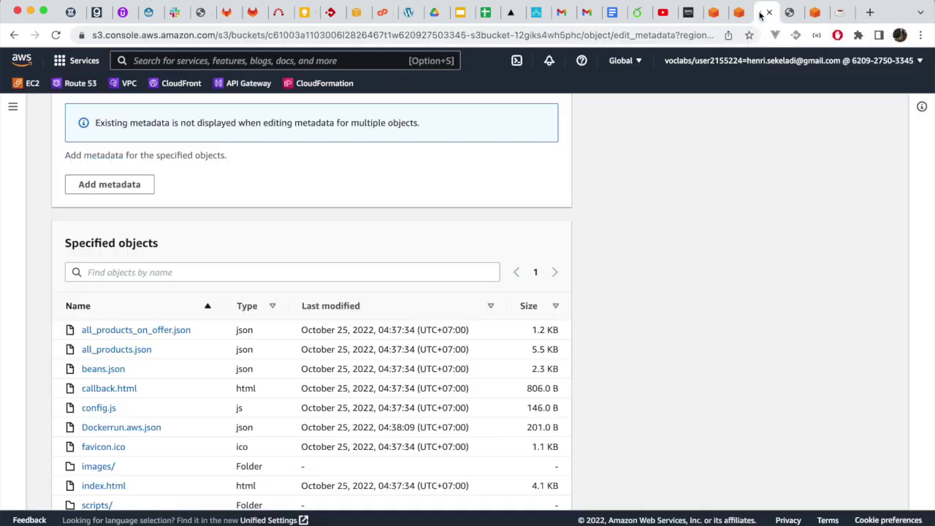
pyautogui.click(128, 183)
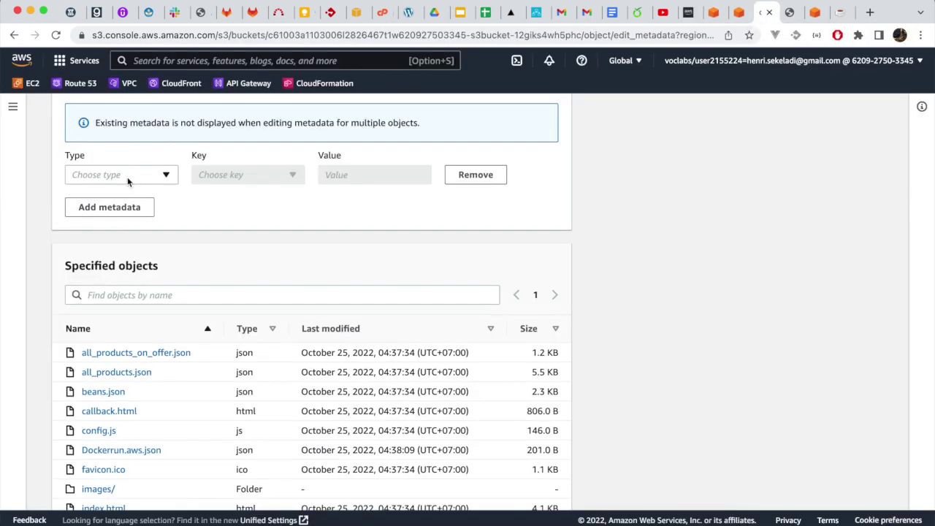
pyautogui.click(141, 177)
pyautogui.click(137, 194)
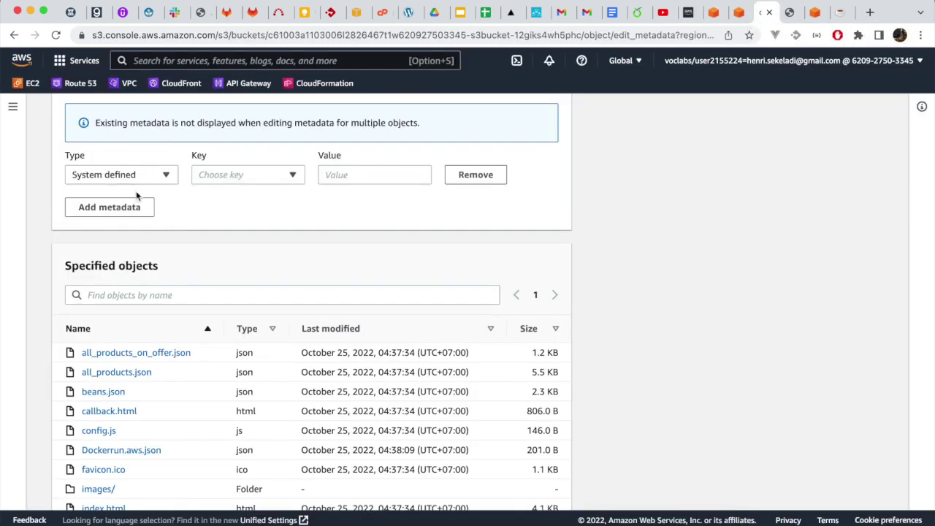
pyautogui.click(216, 177)
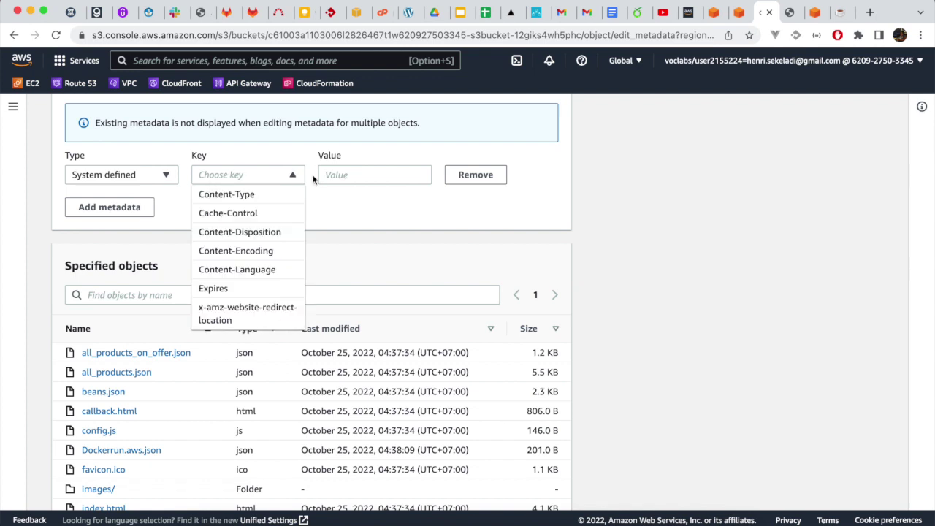
pyautogui.click(350, 174)
pyautogui.press('super+v')
pyautogui.click(276, 177)
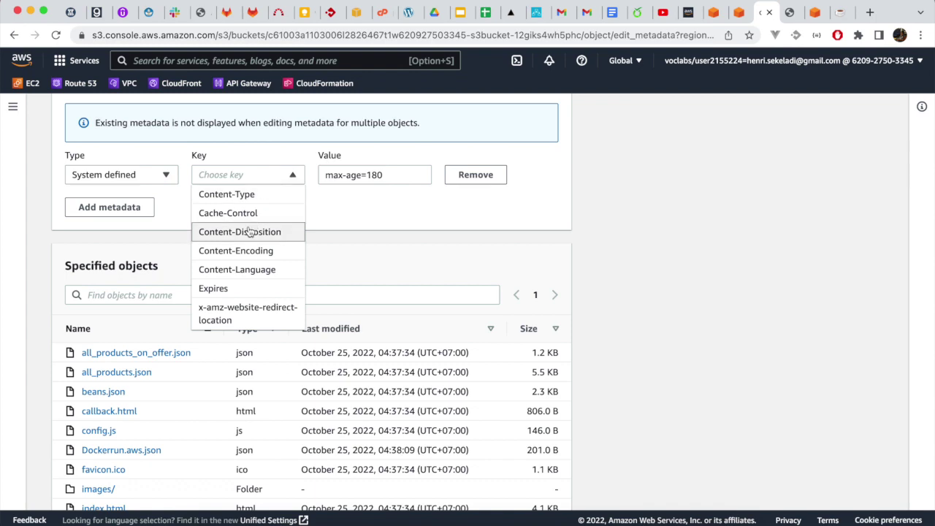
pyautogui.click(244, 213)
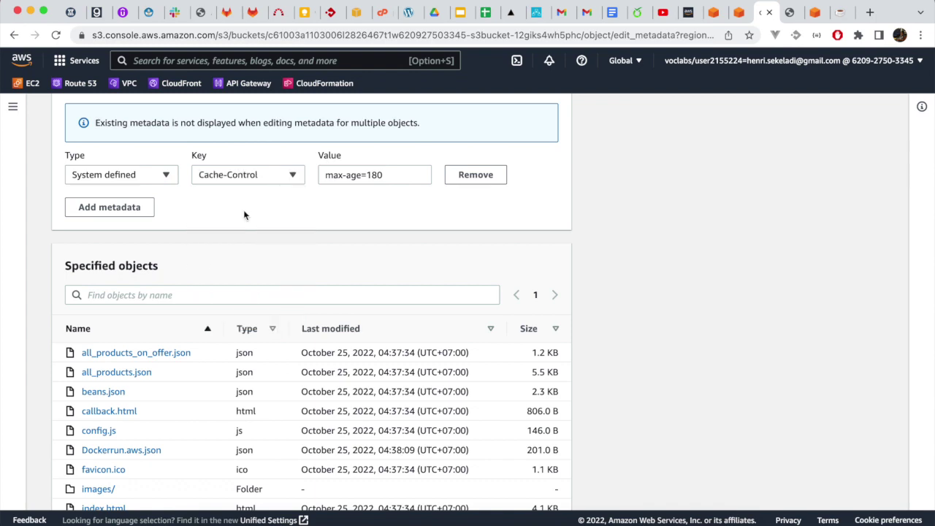
# Step: Check the end of step 42 in the lab instructions, review the metadata entry and save the changes for all specified objects
pyautogui.click(689, 15)
pyautogui.scroll(-5, 662, 336)
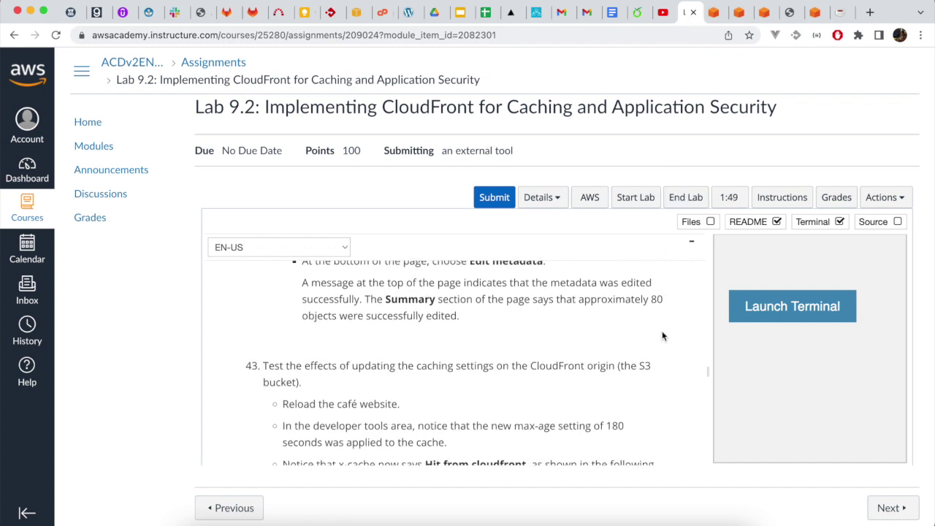
pyautogui.scroll(1, 662, 336)
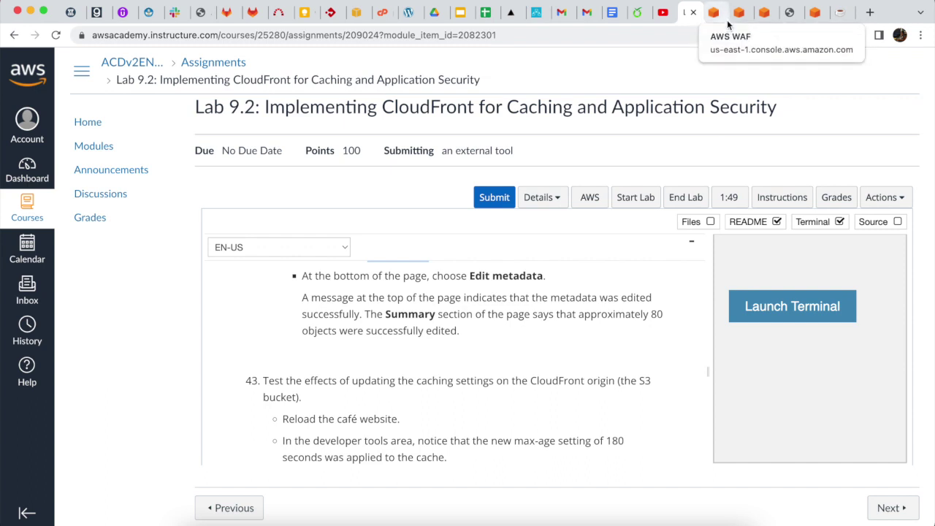
pyautogui.click(763, 12)
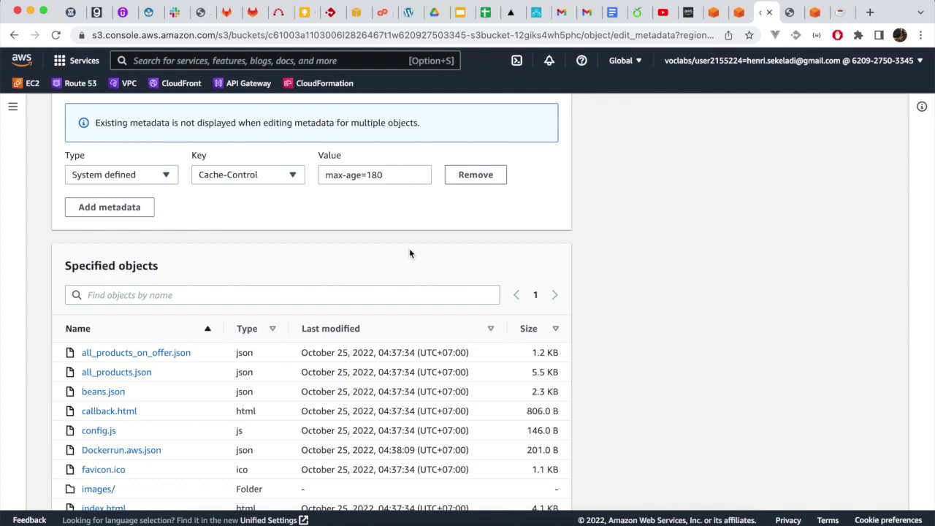
pyautogui.scroll(-5, 409, 254)
pyautogui.moveTo(519, 515)
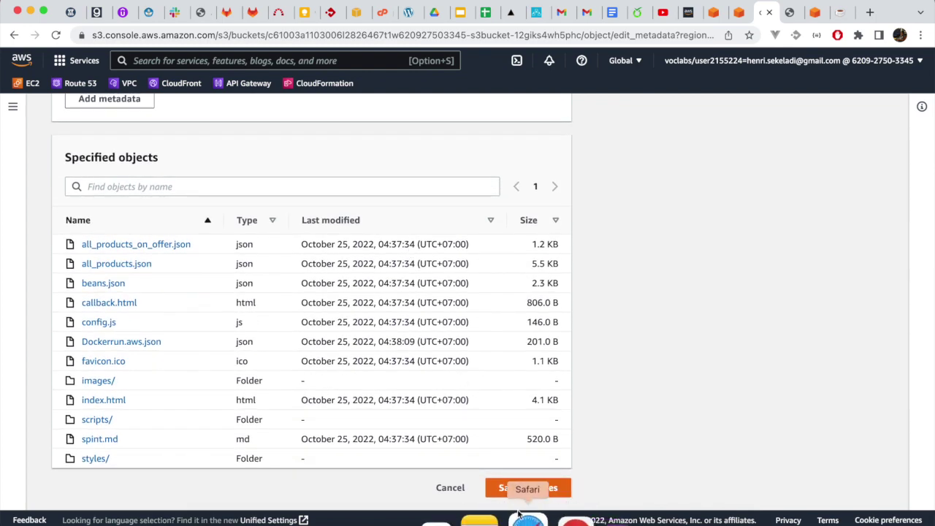
pyautogui.scroll(10, 620, 318)
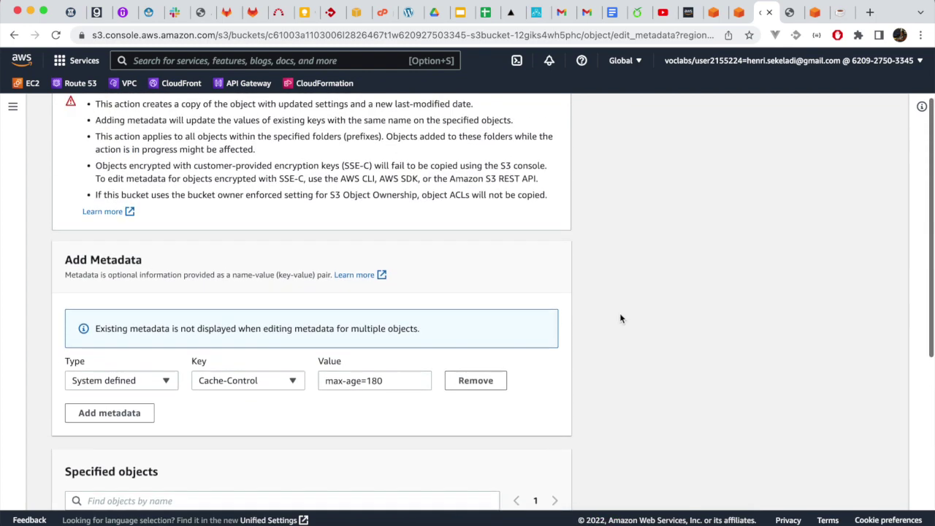
pyautogui.scroll(-10, 620, 318)
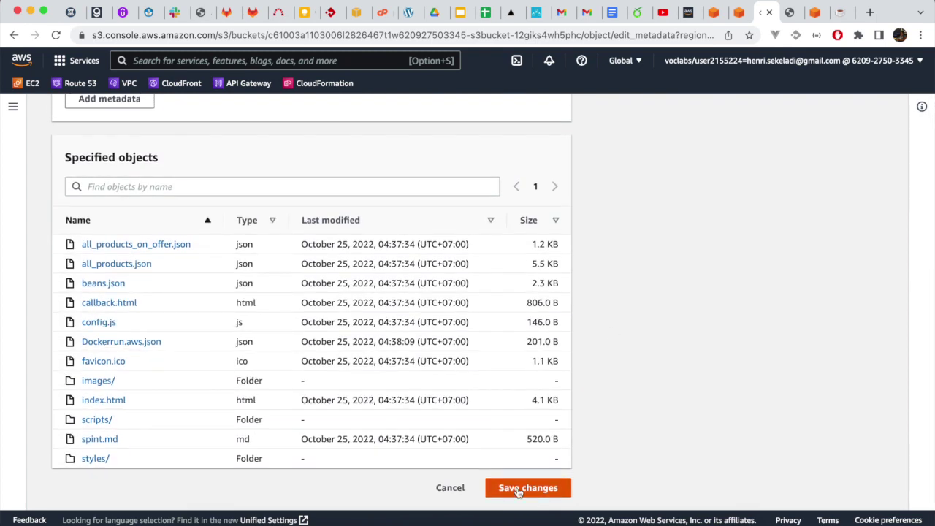
pyautogui.click(516, 489)
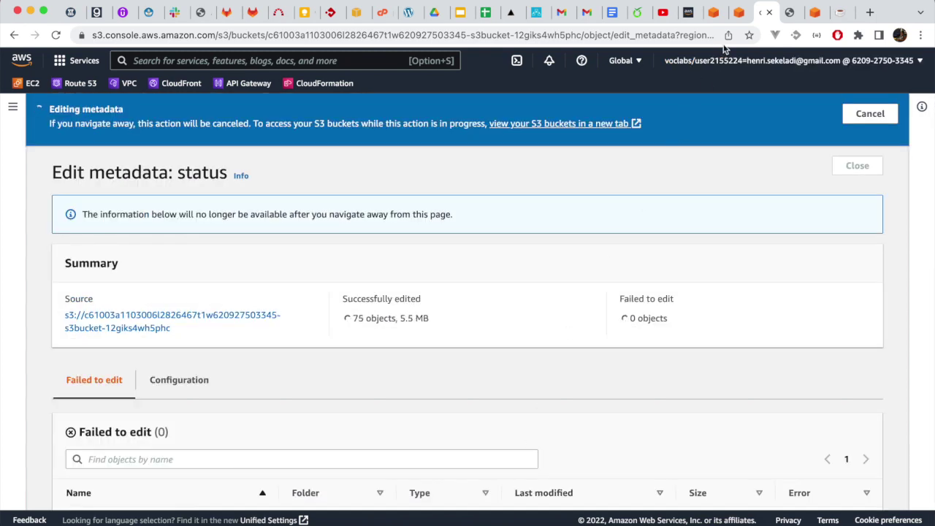
# Step: Read step 43 of the lab instructions on testing the caching settings, and reload the café website
pyautogui.click(689, 14)
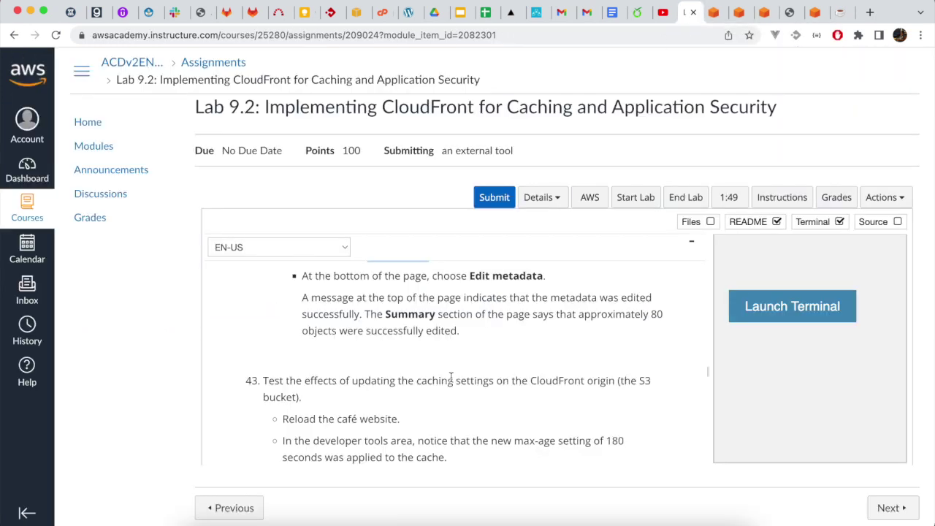
pyautogui.scroll(-3, 451, 377)
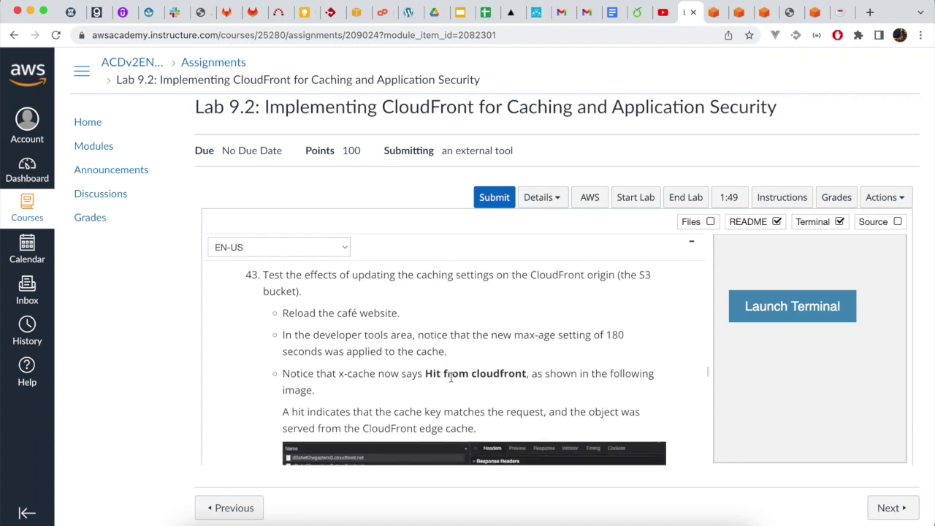
pyautogui.scroll(-3, 451, 377)
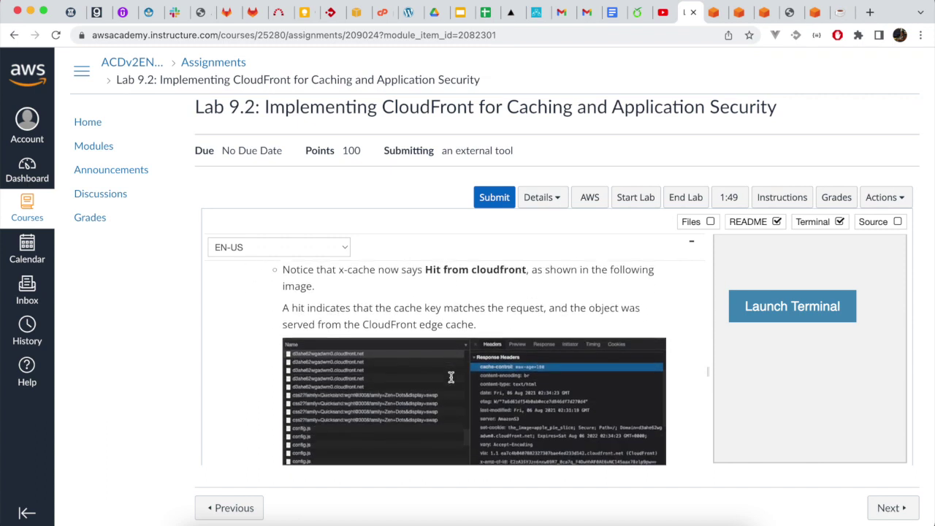
pyautogui.scroll(3, 450, 377)
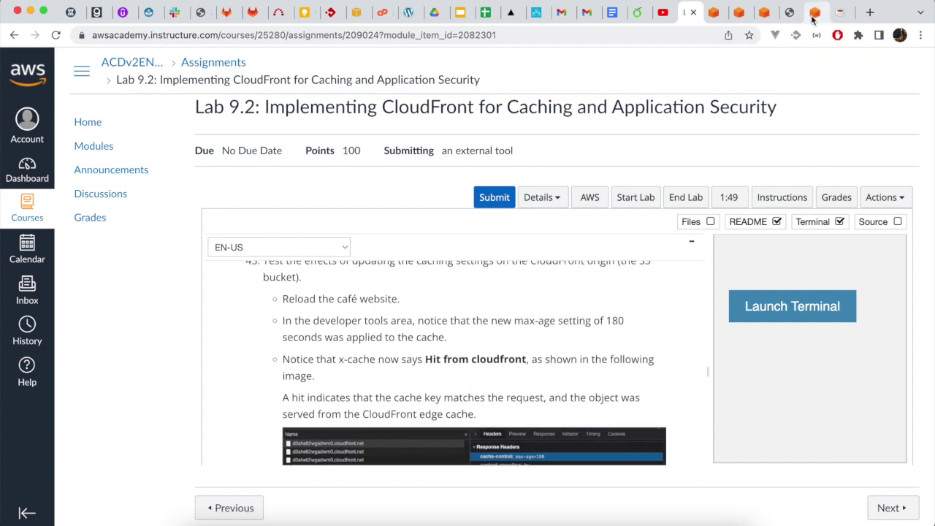
pyautogui.click(840, 13)
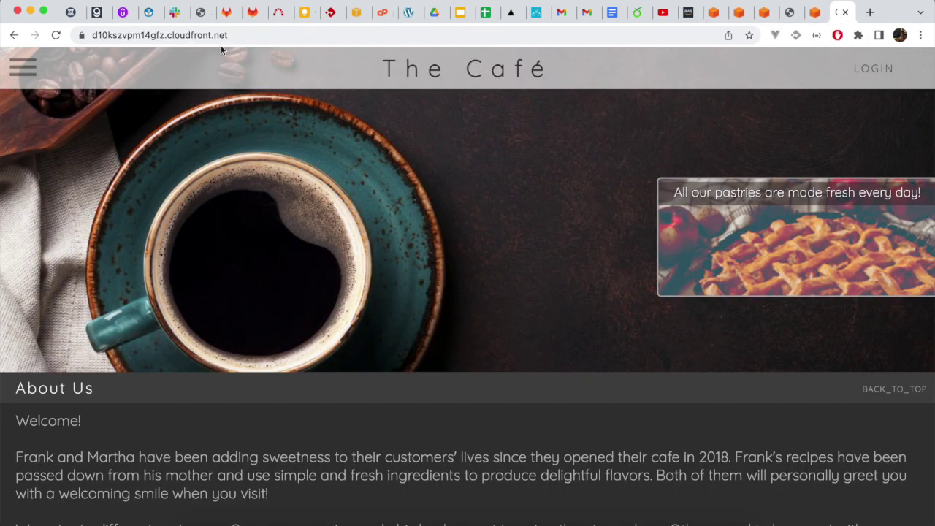
pyautogui.click(55, 34)
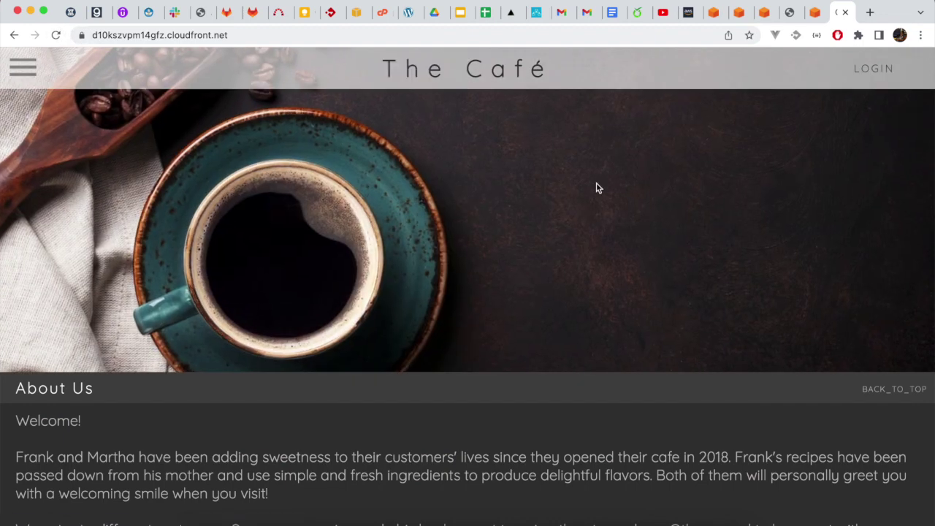
# Step: Open the browser's developer tools on the café website and reload the page to record its network requests
pyautogui.rightClick(596, 187)
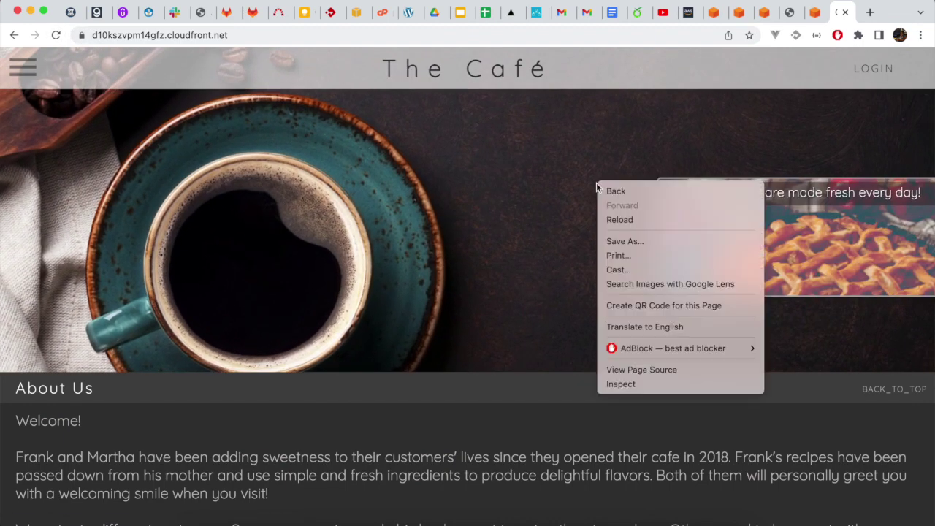
pyautogui.click(633, 381)
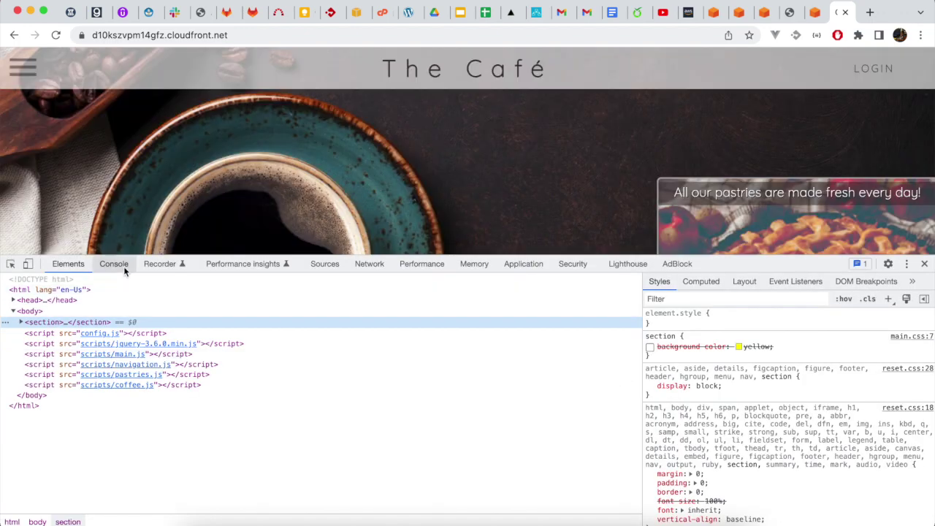
pyautogui.click(117, 263)
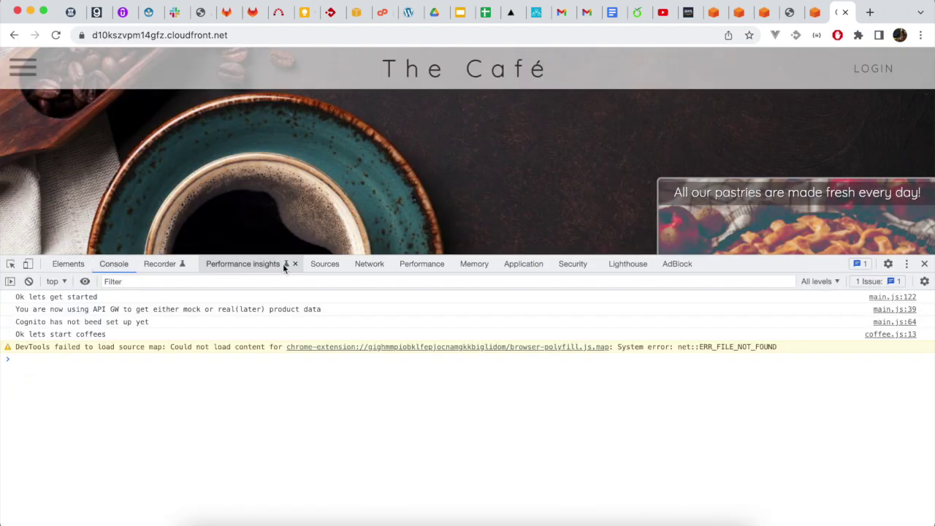
pyautogui.click(365, 263)
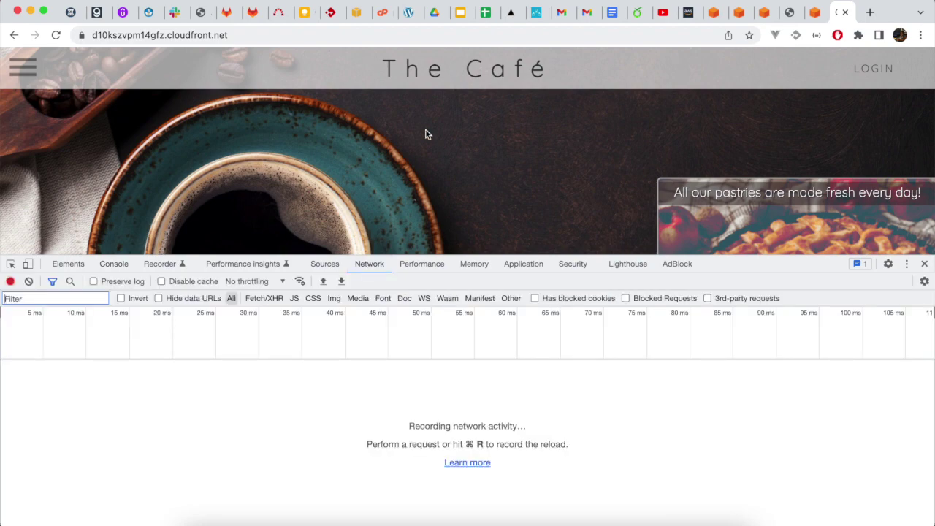
pyautogui.click(56, 35)
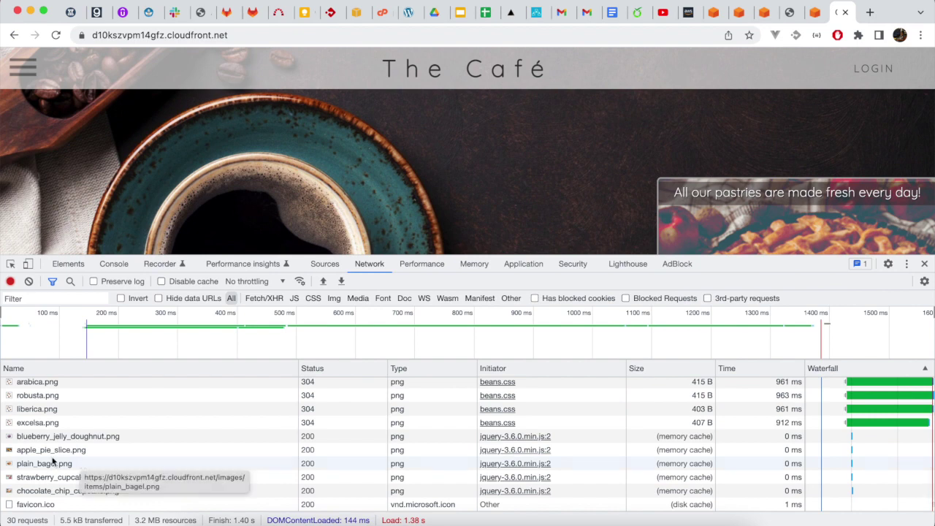
# Step: Inspect the headers of the excelsa.png and liberica.png requests and check the cache-control max-age value
pyautogui.press('super+f')
pyautogui.click(53, 462)
pyautogui.click(71, 422)
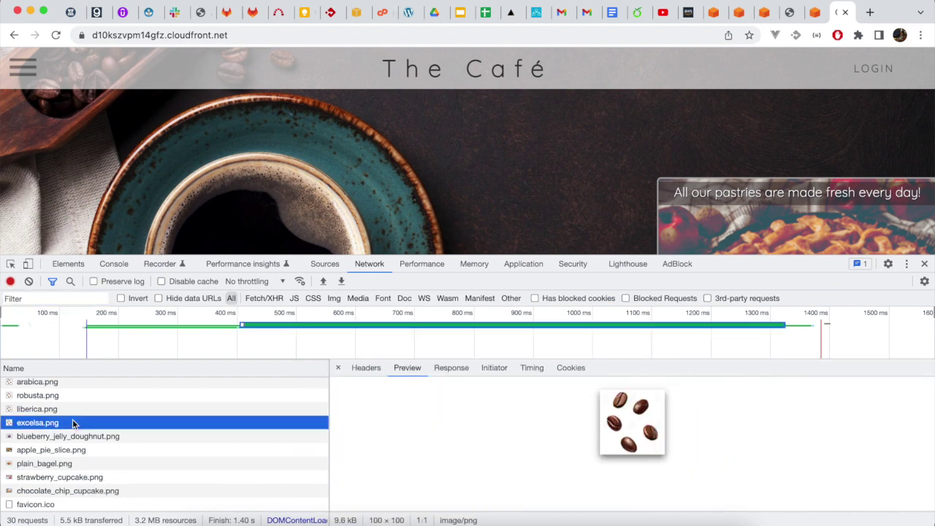
pyautogui.click(368, 371)
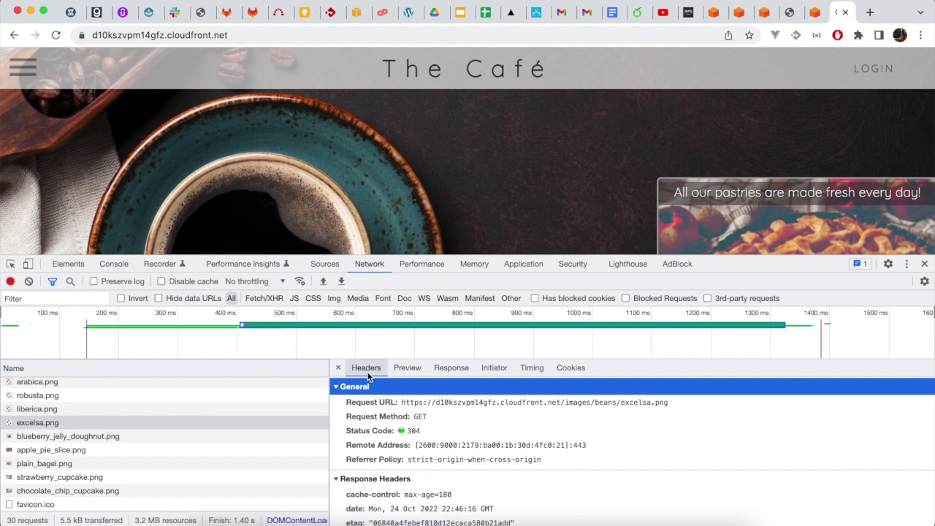
pyautogui.click(133, 406)
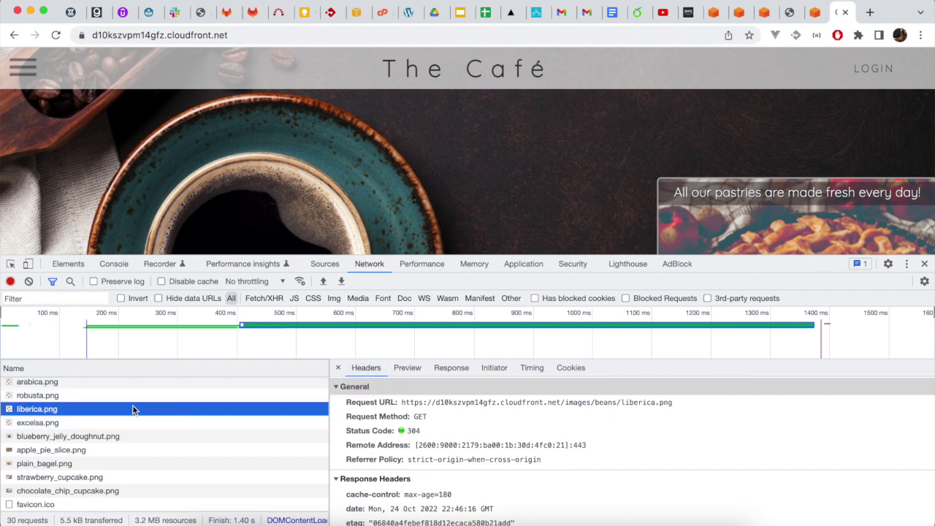
pyautogui.doubleClick(443, 496)
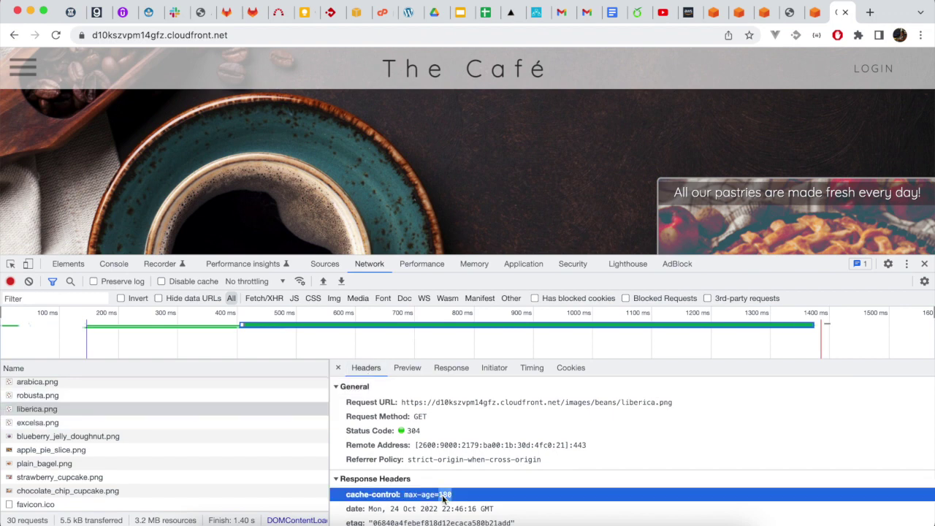
# Step: Return to the lab instructions and read from step 43 through the Submitting your work section
pyautogui.click(689, 14)
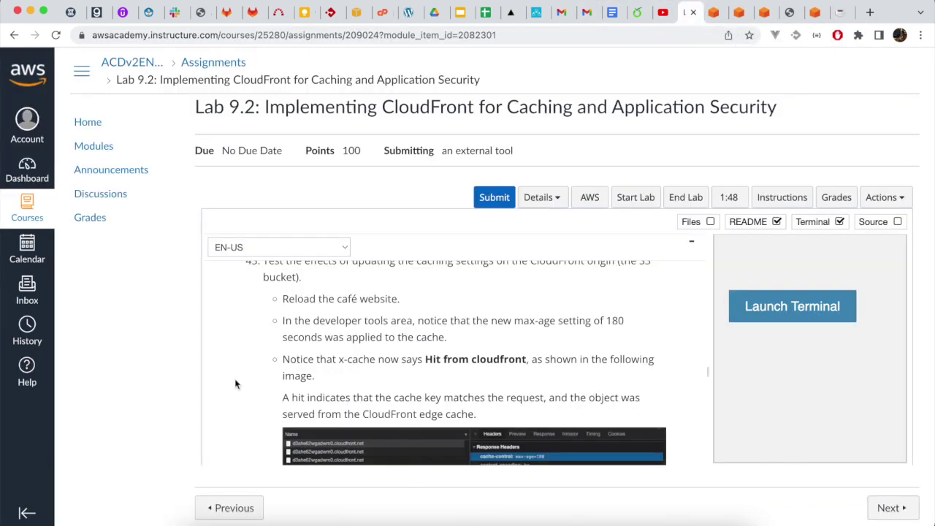
pyautogui.scroll(1, 235, 380)
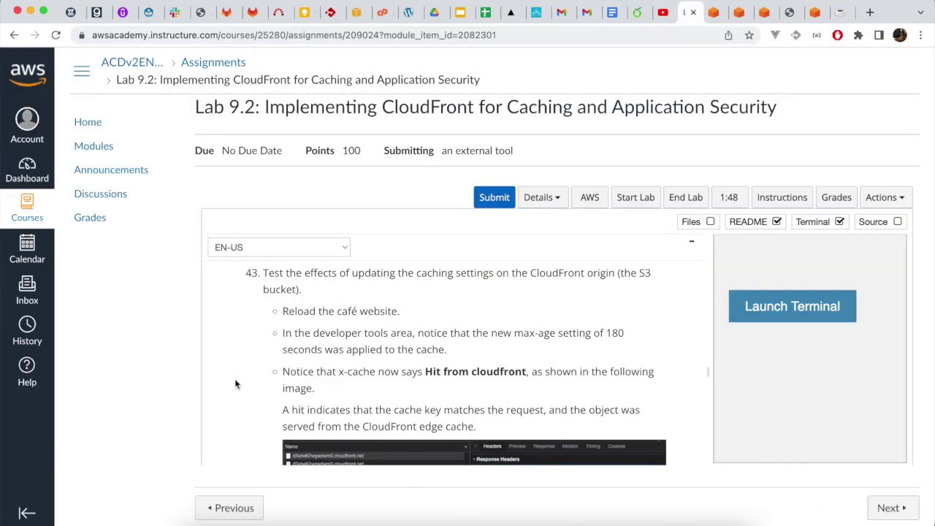
pyautogui.scroll(1, 235, 381)
pyautogui.scroll(-2, 235, 381)
pyautogui.scroll(-1, 234, 383)
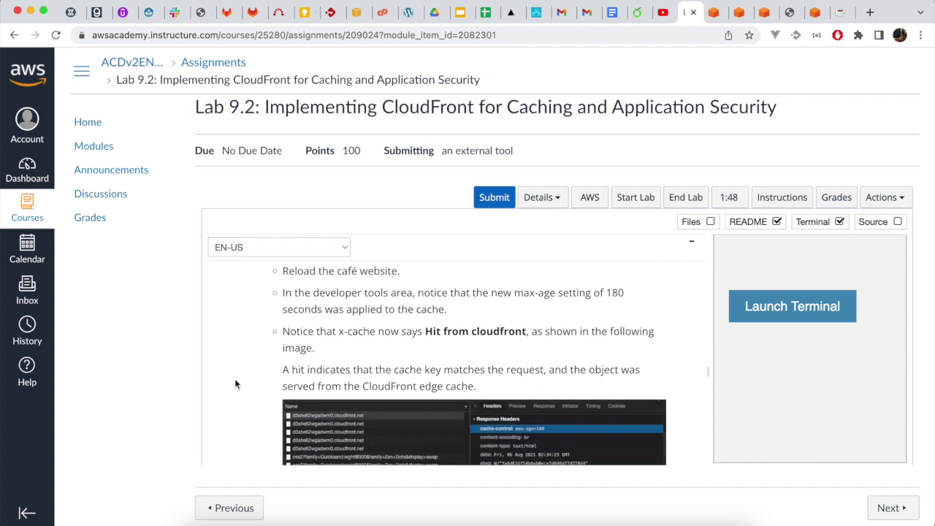
pyautogui.scroll(-3, 235, 383)
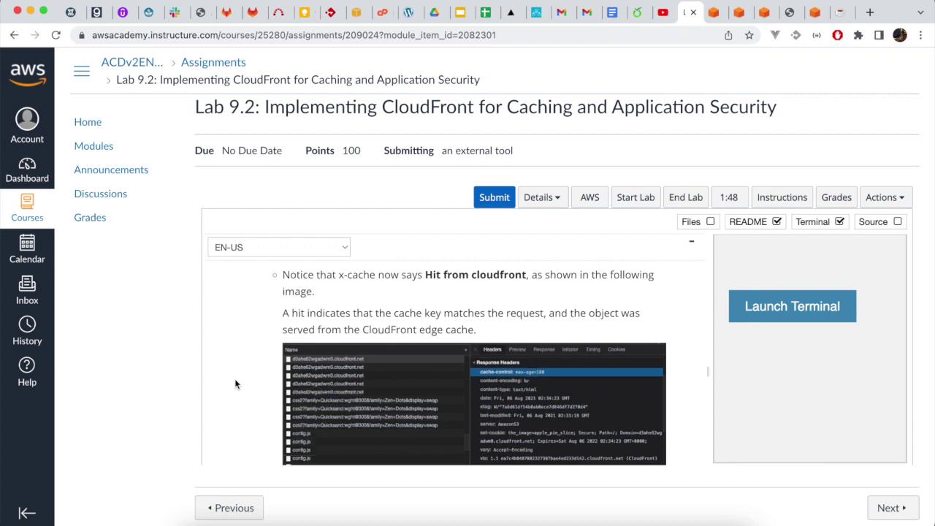
pyautogui.scroll(-5, 235, 384)
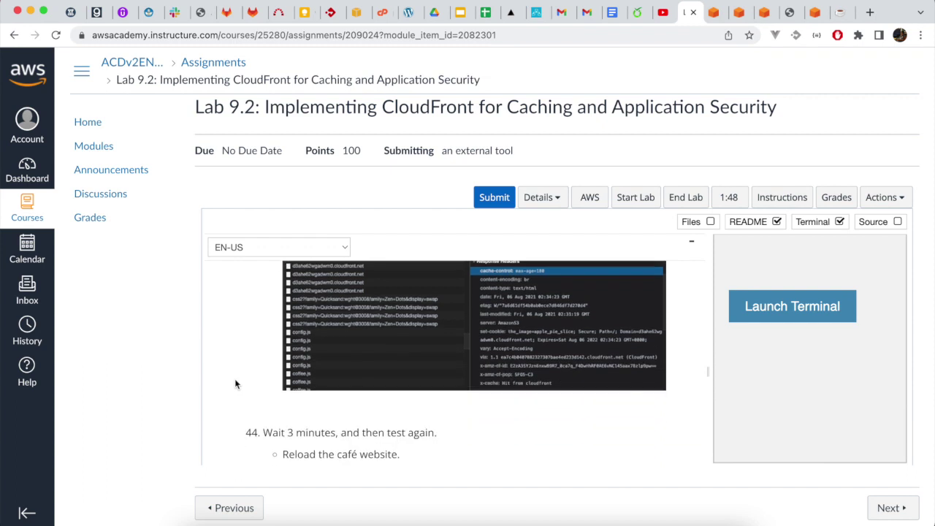
pyautogui.scroll(-8, 235, 383)
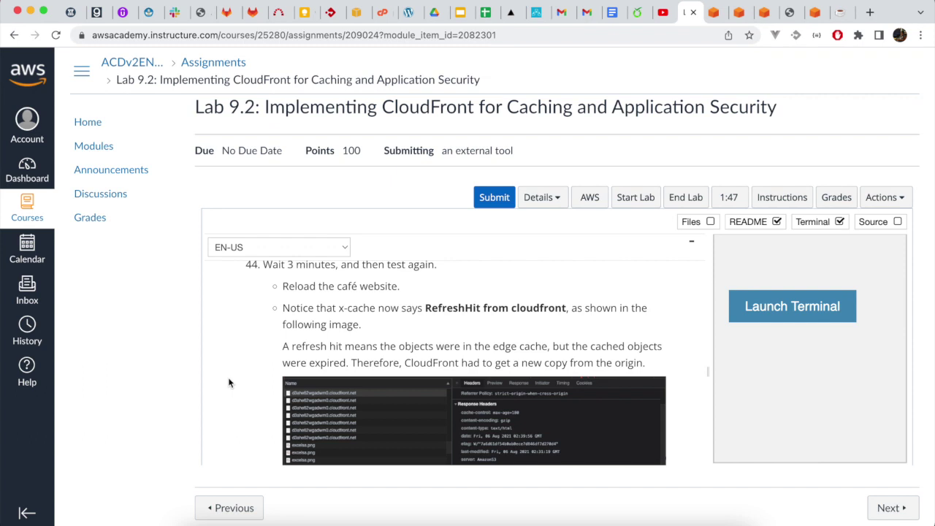
pyautogui.scroll(-8, 228, 381)
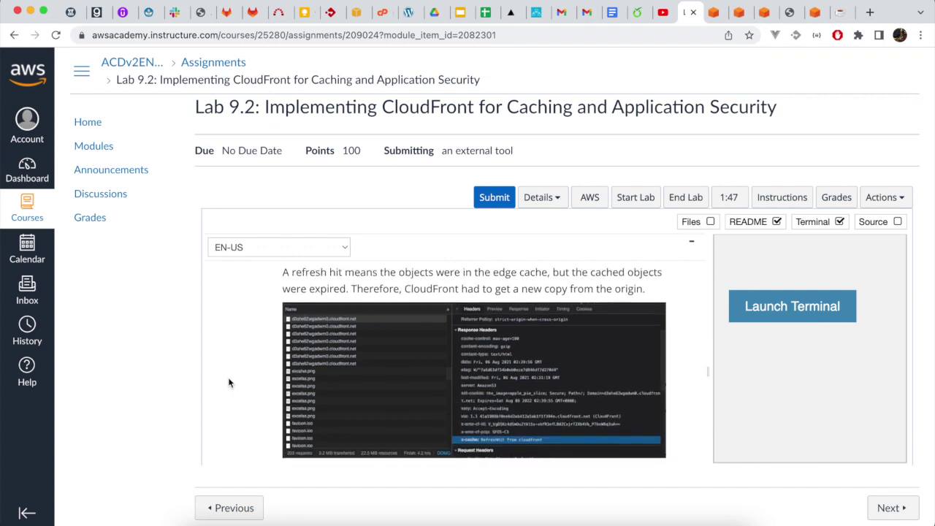
pyautogui.scroll(-9, 228, 381)
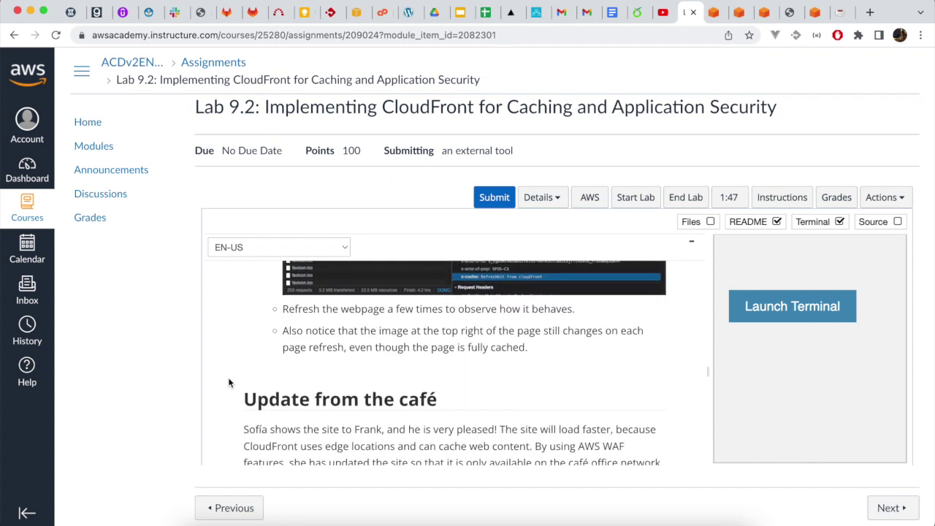
pyautogui.scroll(-7, 228, 378)
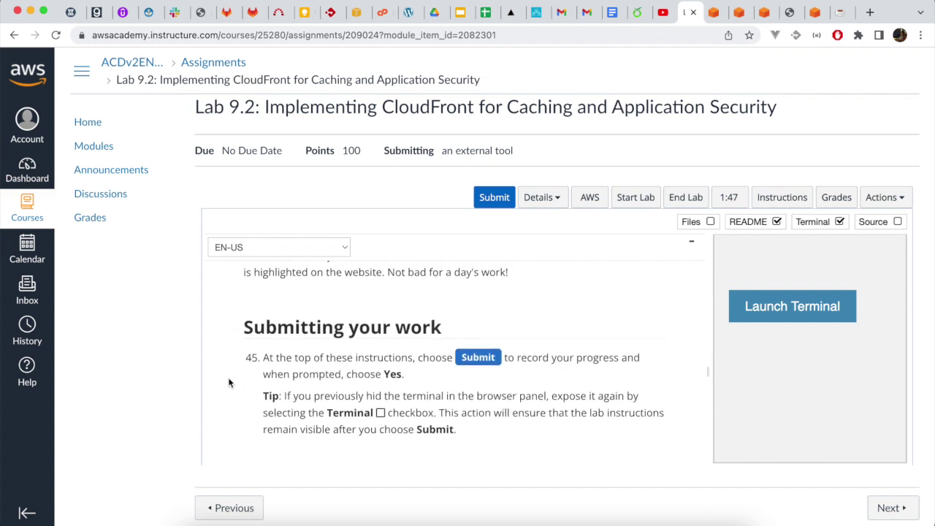
# Step: Submit the lab work, confirm the submission, and check the total score in the grades
pyautogui.click(491, 205)
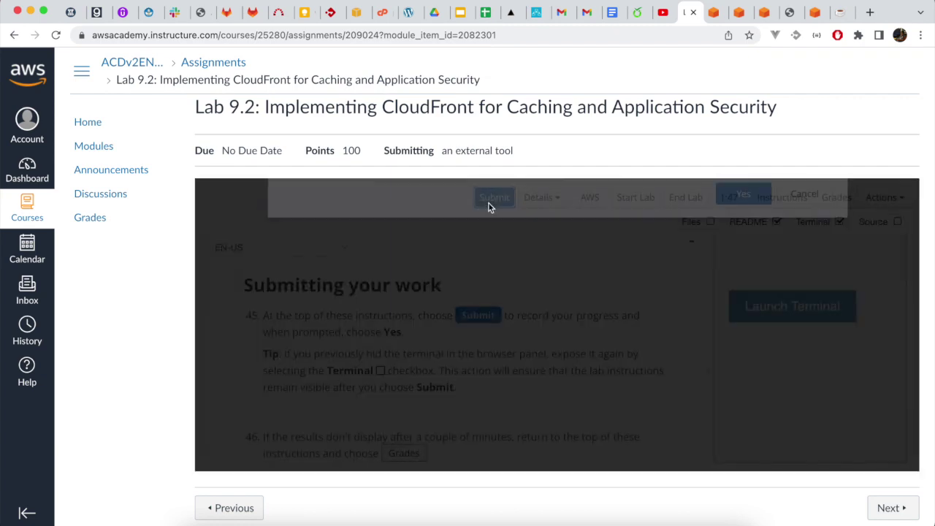
pyautogui.press('Return')
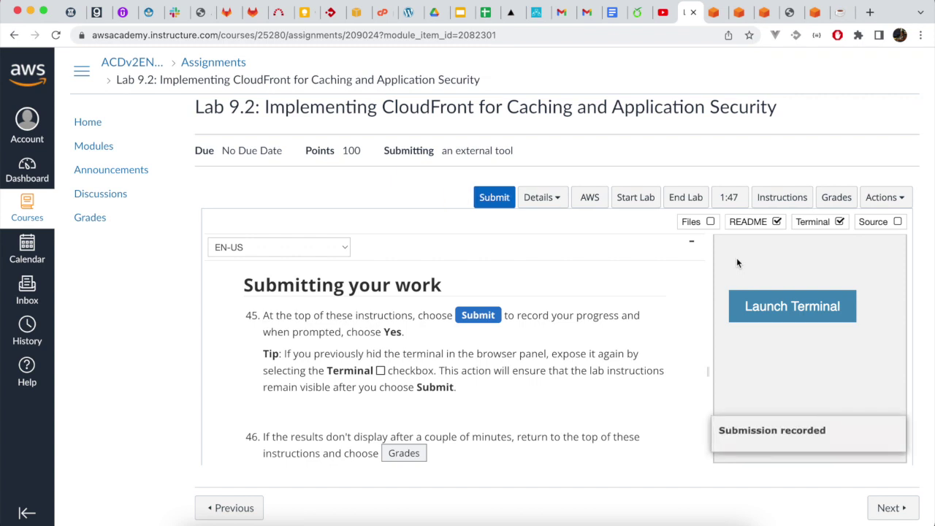
pyautogui.click(835, 199)
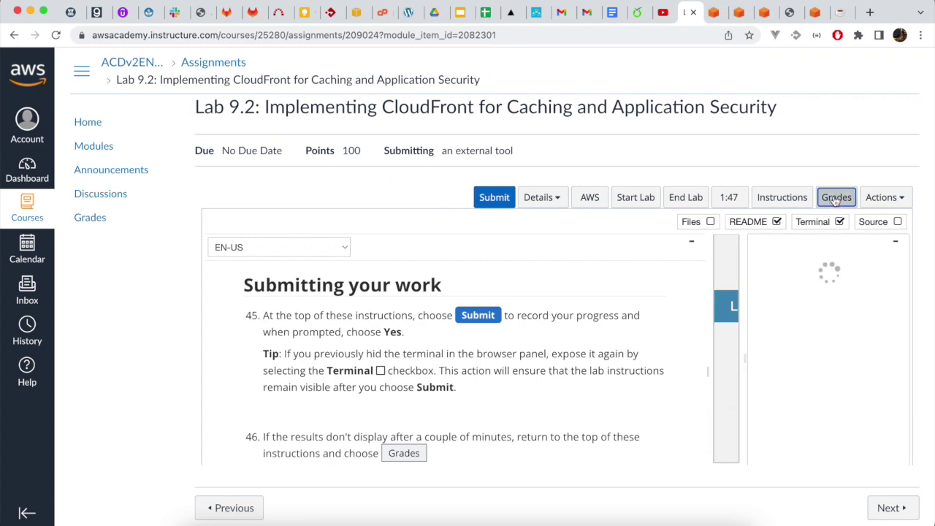
pyautogui.moveTo(859, 320); pyautogui.dragTo(884, 321)
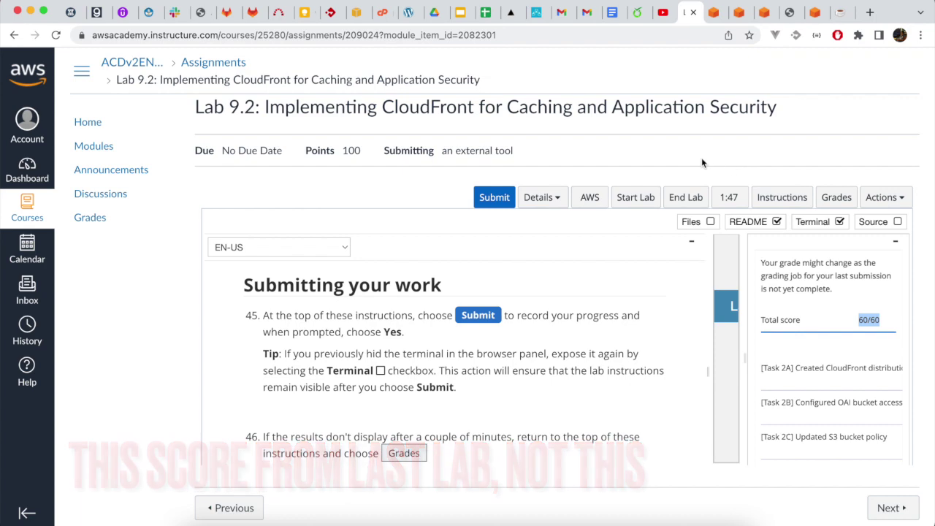
# Step: End the lab, confirm ending it, and close the AWS console and café website browser tabs
pyautogui.click(684, 200)
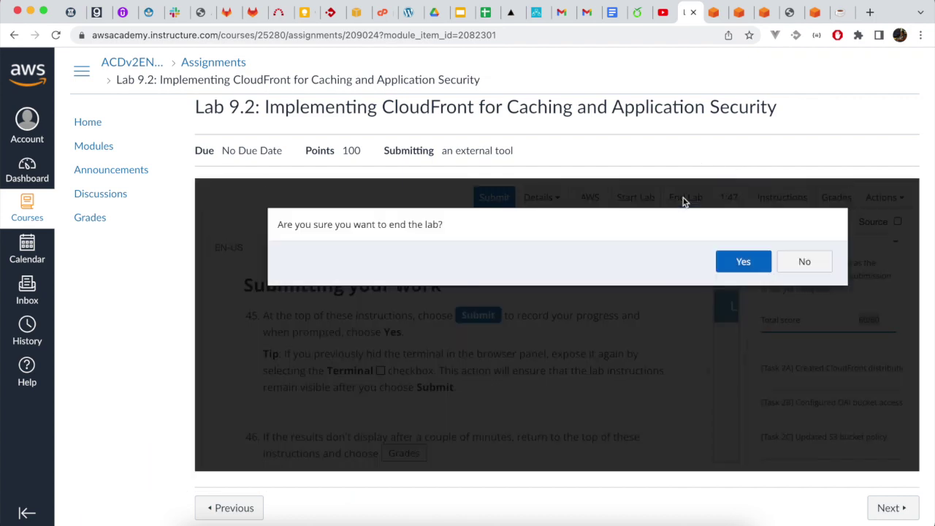
pyautogui.click(738, 266)
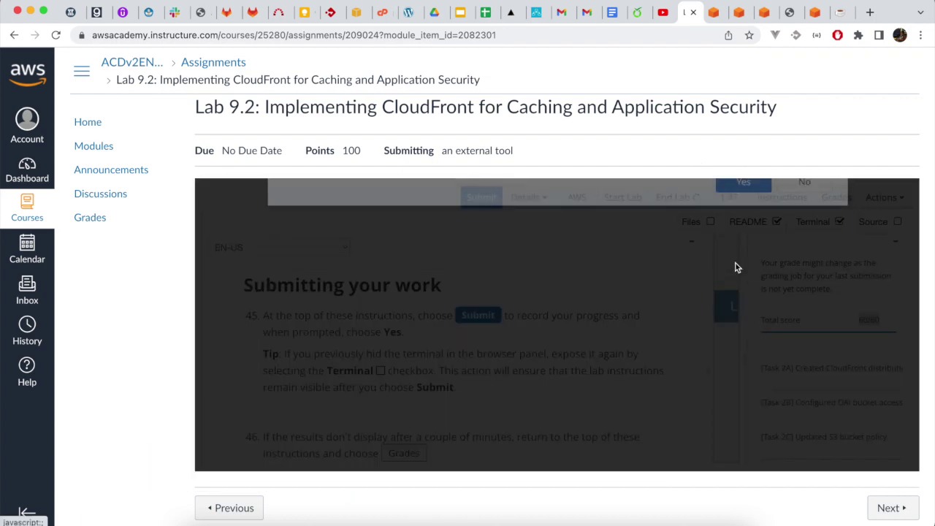
pyautogui.click(716, 16)
pyautogui.click(720, 14)
pyautogui.click(719, 15)
pyautogui.click(719, 15)
pyautogui.click(719, 14)
pyautogui.click(720, 14)
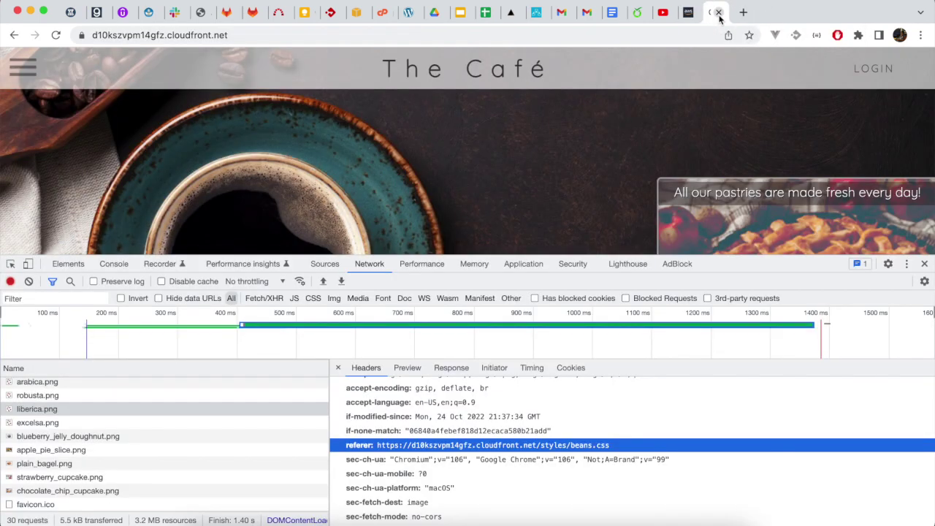
pyautogui.click(719, 15)
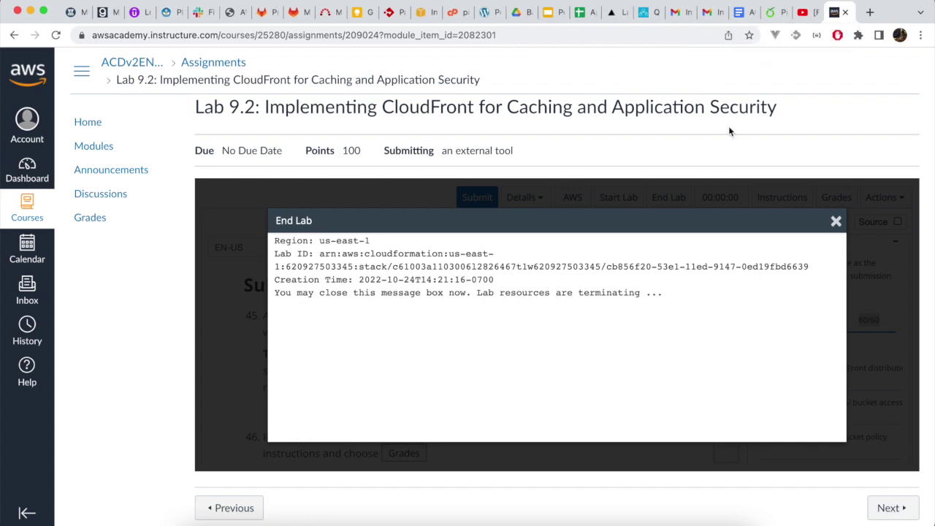